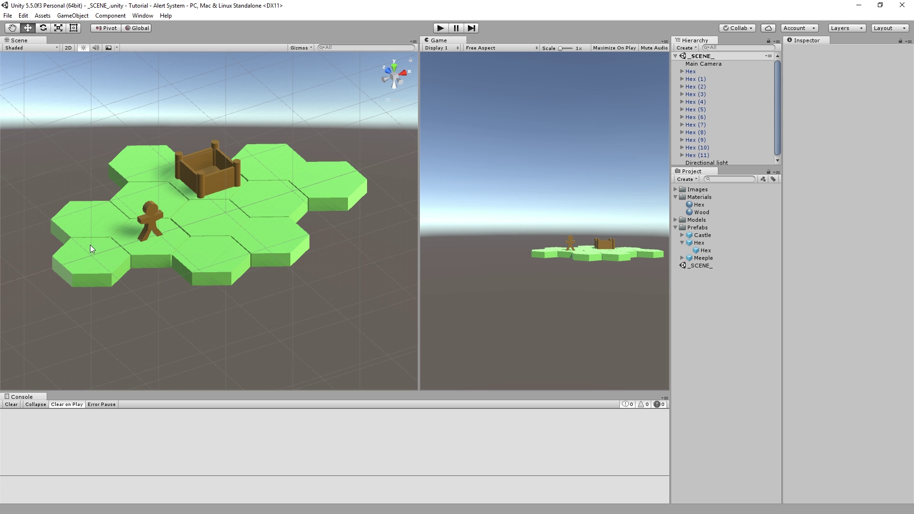
Step: Orbit and zoom the Scene view to inspect the hex board from a closer angle
{"action": "left_click_drag", "start_coordinate": [90, 244], "coordinate": [229, 279], "text": "alt"}
{"action": "left_click_drag", "start_coordinate": [319, 262], "coordinate": [249, 161], "text": "alt"}
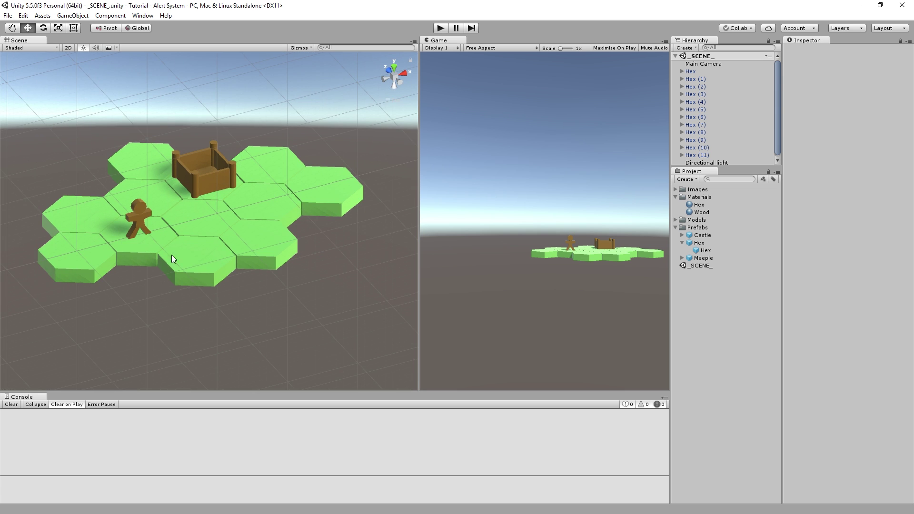
{"action": "left_click_drag", "start_coordinate": [174, 253], "coordinate": [244, 149], "text": "alt"}
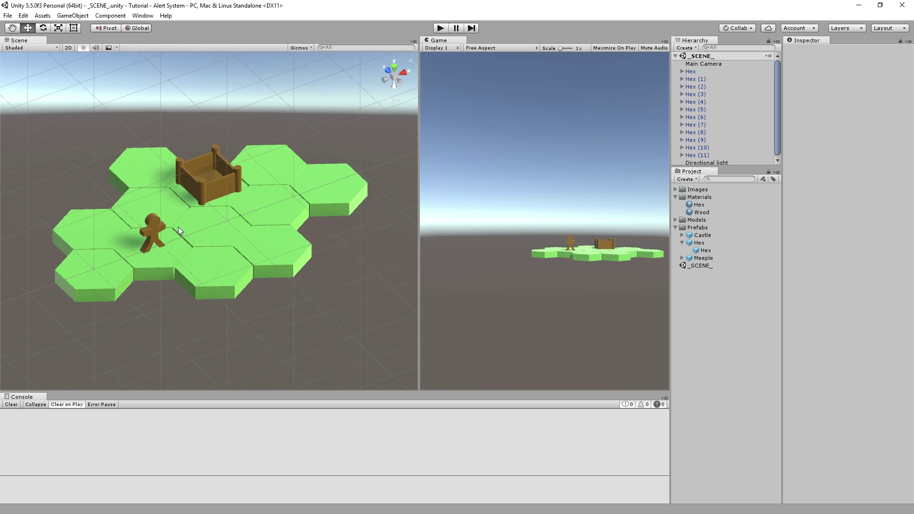
{"action": "scroll", "coordinate": [178, 227], "scroll_direction": "down", "scroll_amount": 3}
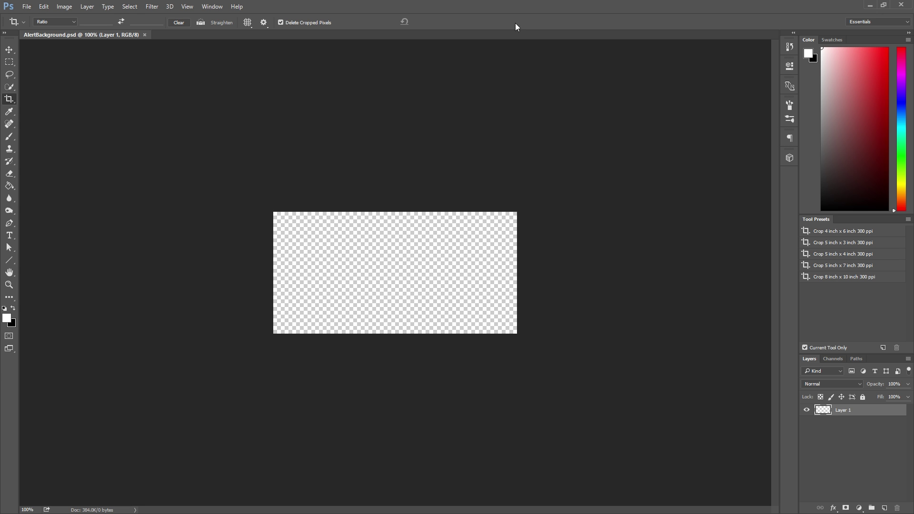
Step: Zoom the empty canvas in and back to 100%, then choose the Rounded Rectangle tool
{"action": "key", "text": "ctrl+space"}
{"action": "left_click", "coordinate": [423, 230], "text": "ctrl"}
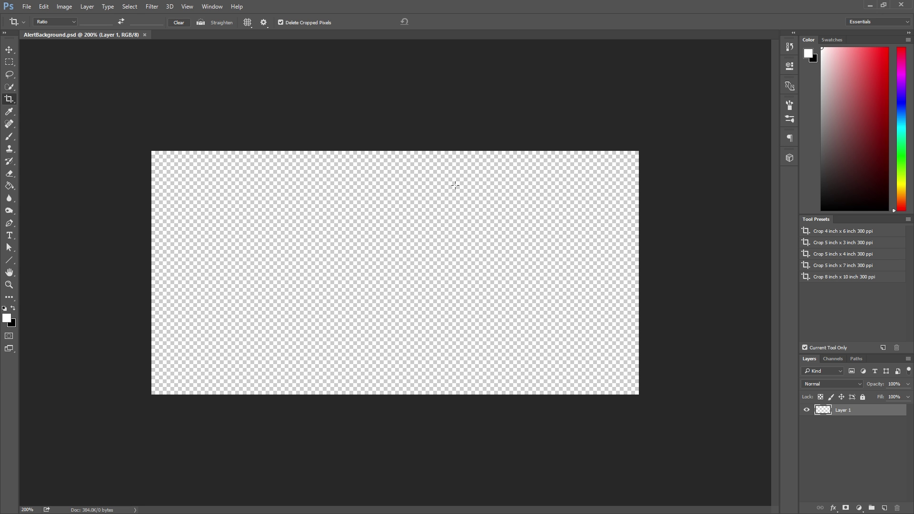
{"action": "left_click", "coordinate": [343, 238], "text": "alt"}
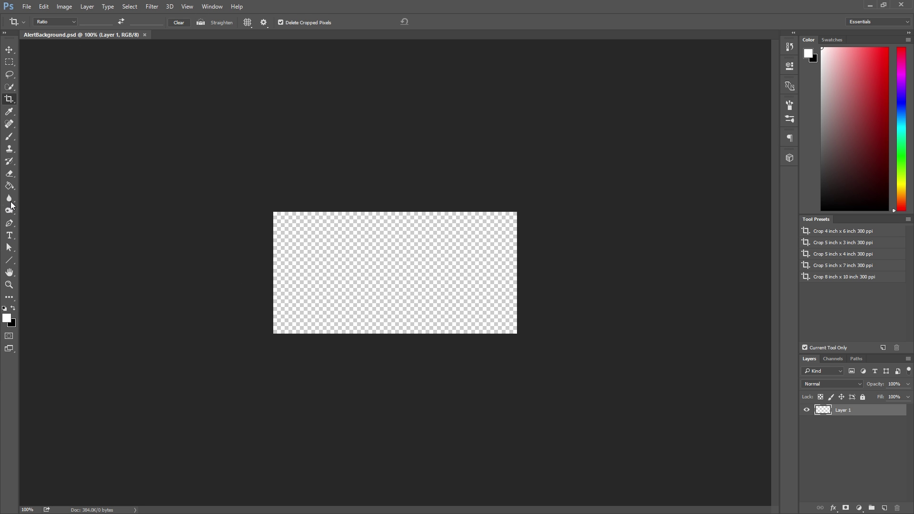
{"action": "left_click_drag", "start_coordinate": [13, 258], "coordinate": [41, 266]}
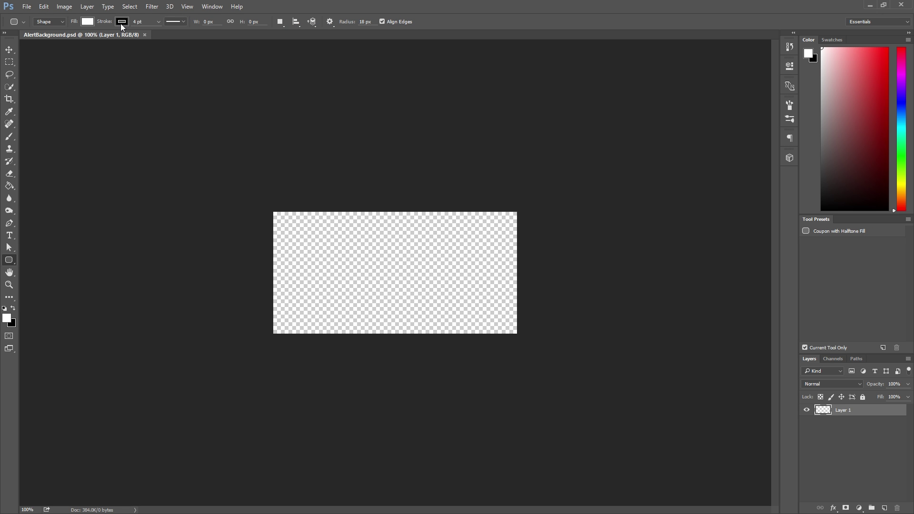
Step: Keep the shape fill white, set the stroke to No Color, and add empty Layer 2
{"action": "left_click", "coordinate": [88, 22]}
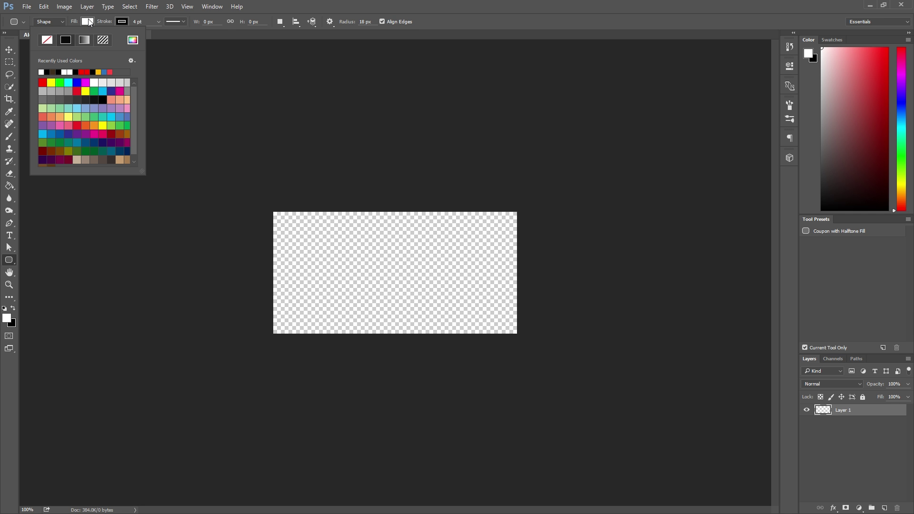
{"action": "left_click", "coordinate": [118, 13]}
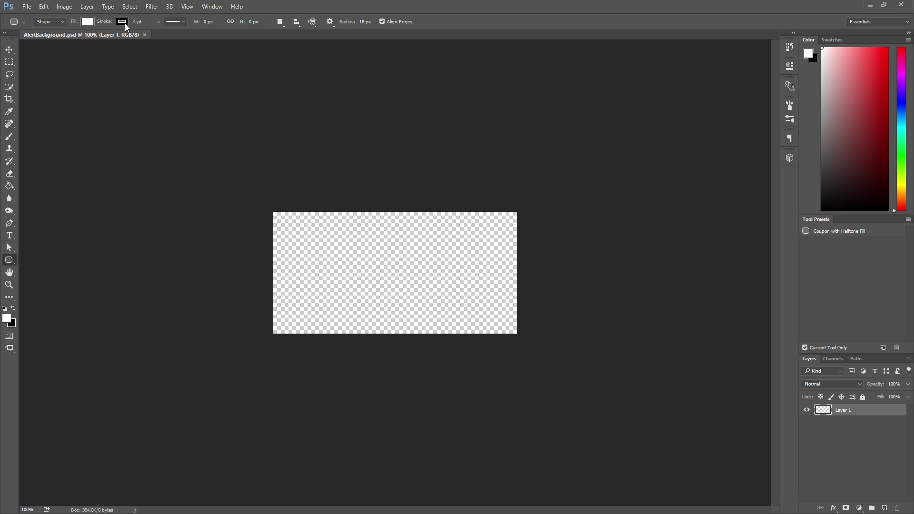
{"action": "left_click", "coordinate": [123, 22]}
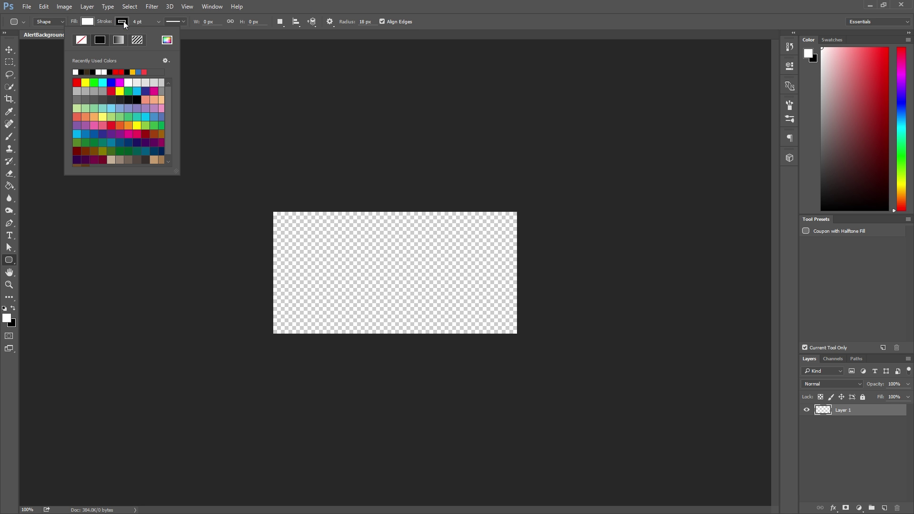
{"action": "left_click", "coordinate": [79, 40]}
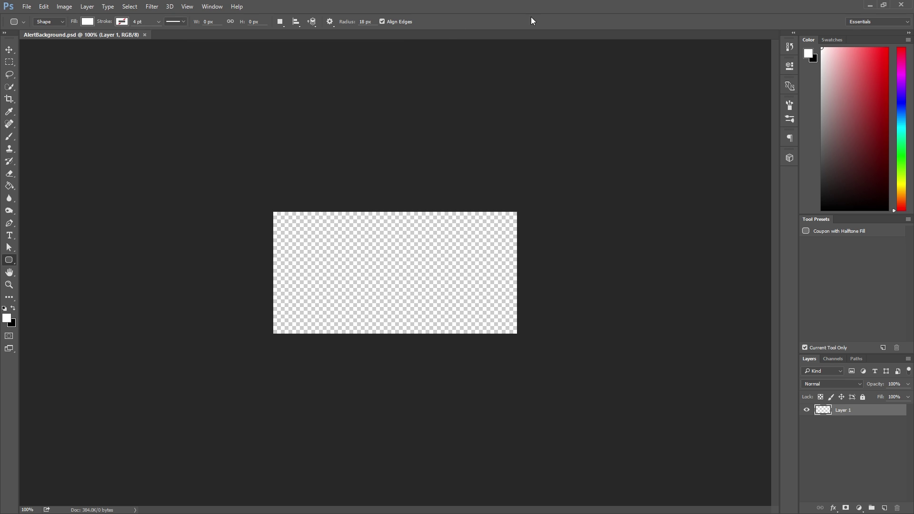
{"action": "left_click", "coordinate": [885, 508]}
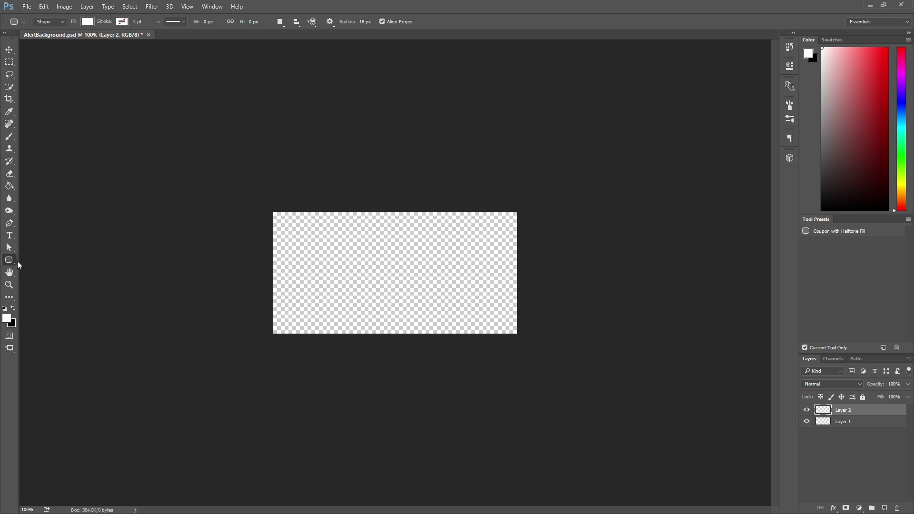
Step: Fill Layer 2 with black, restore white as foreground, and move Layer 1 above it
{"action": "key", "text": "g"}
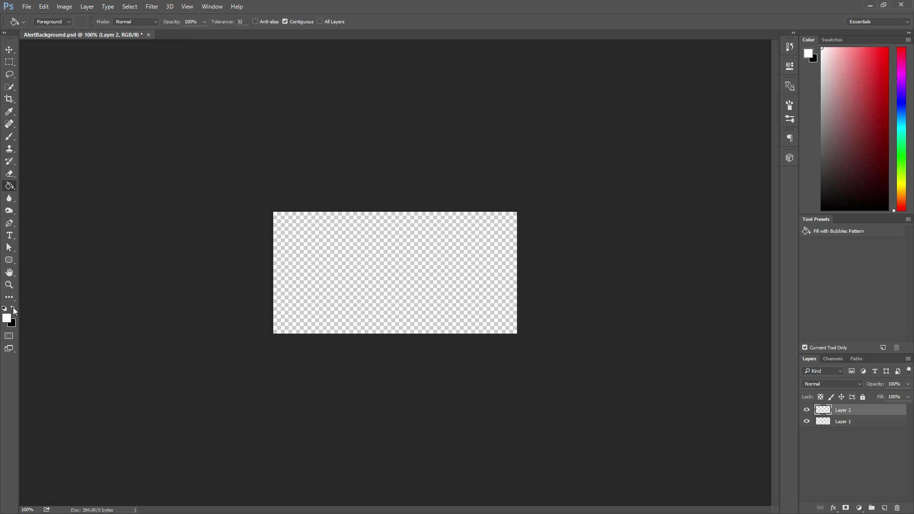
{"action": "left_click", "coordinate": [13, 308]}
{"action": "left_click", "coordinate": [382, 273]}
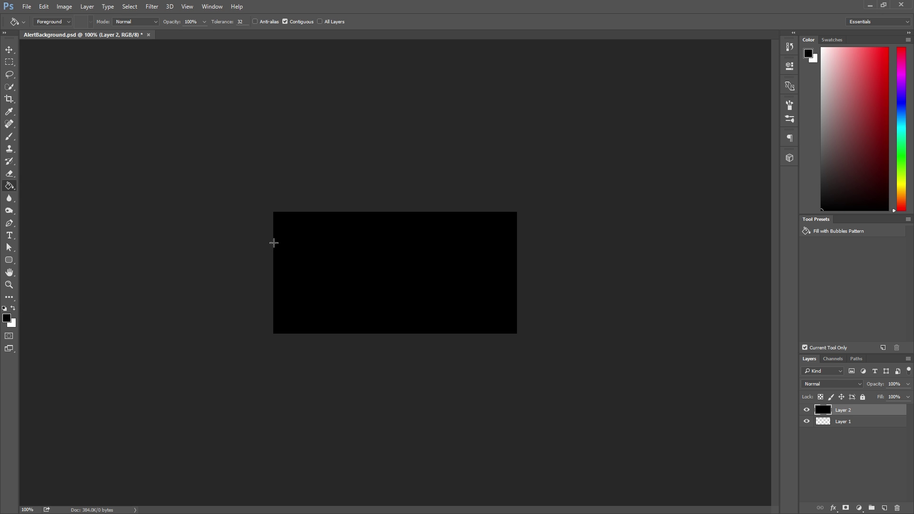
{"action": "left_click", "coordinate": [13, 309]}
{"action": "left_click_drag", "start_coordinate": [855, 423], "coordinate": [851, 409]}
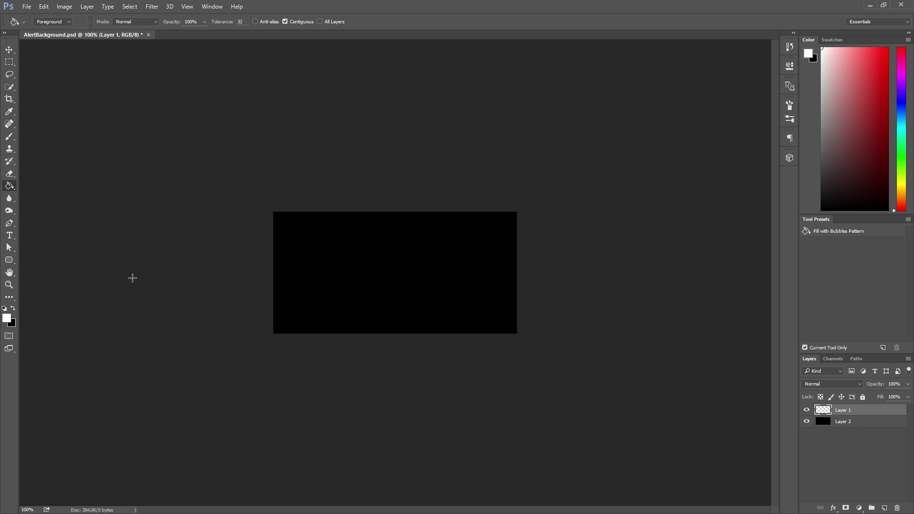
Step: Draw a white 355 × 144 px rounded rectangle, undoing an accidental extra layer
{"action": "left_click", "coordinate": [9, 260]}
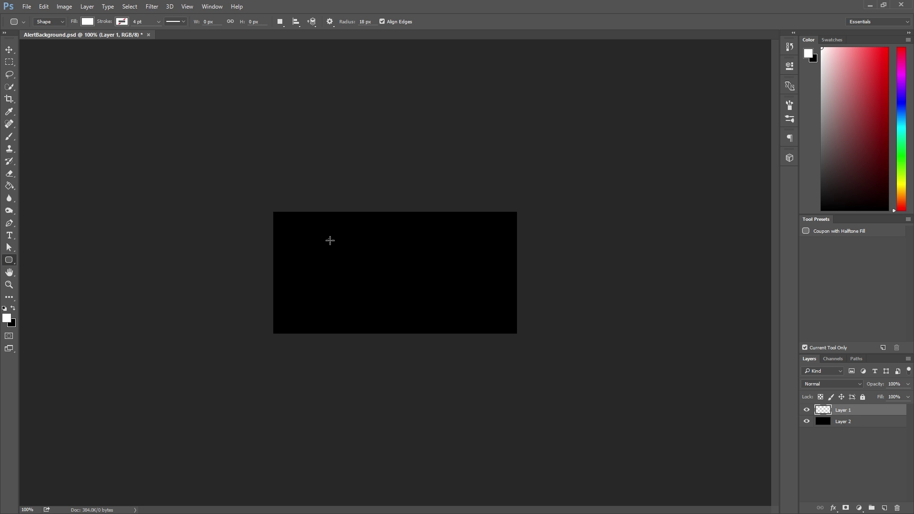
{"action": "left_click_drag", "start_coordinate": [328, 239], "coordinate": [498, 307]}
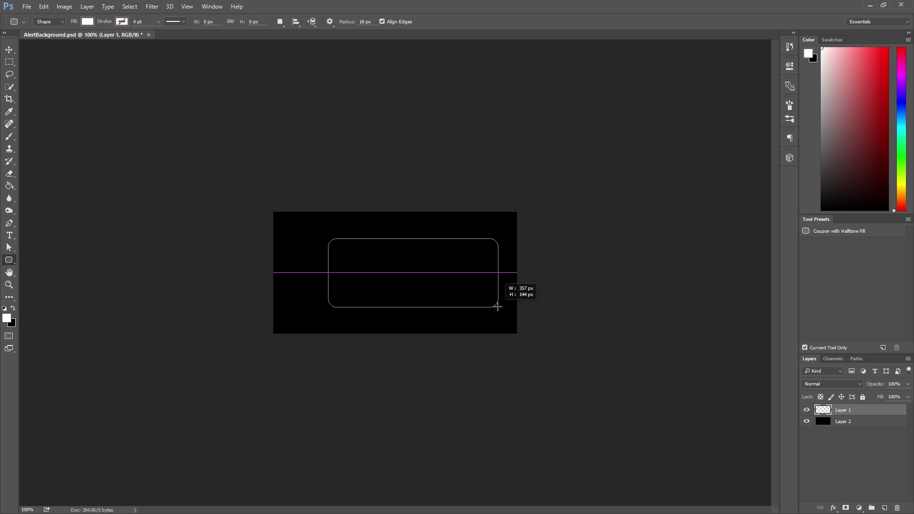
{"action": "left_click_drag", "start_coordinate": [498, 307], "coordinate": [496, 308]}
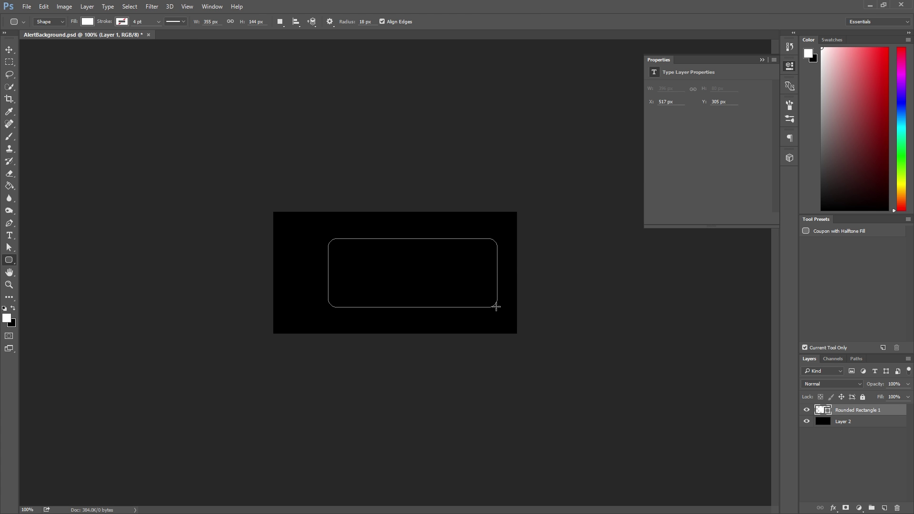
{"action": "left_click", "coordinate": [885, 508]}
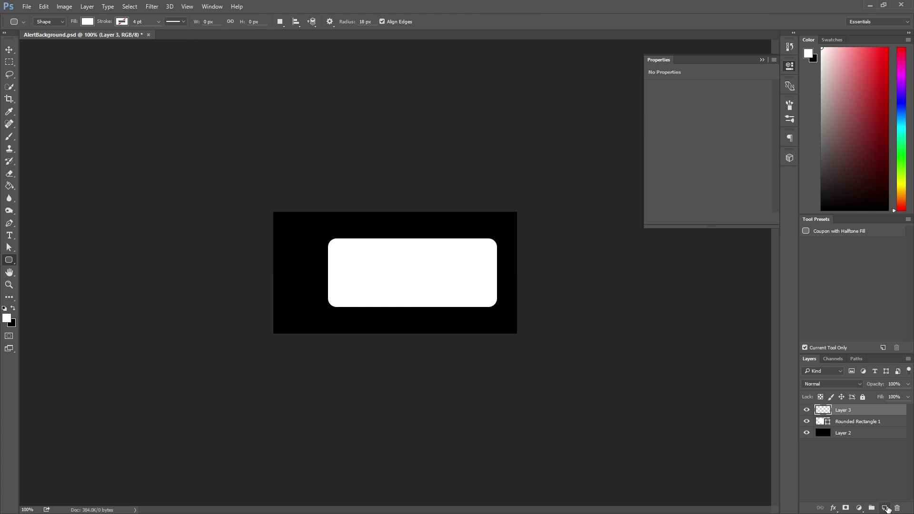
{"action": "key", "text": "ctrl+z"}
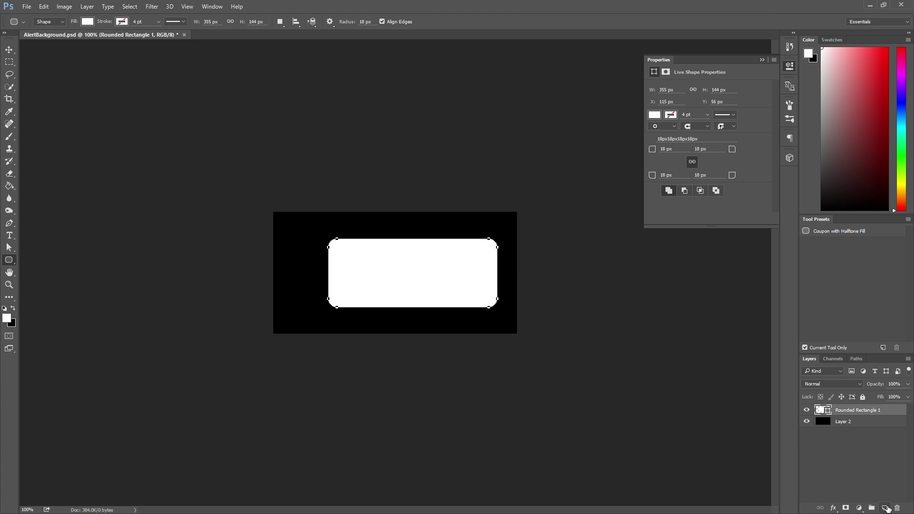
Step: Draw a 144 px circle at the rectangle's left end and set its Y to 56 px
{"action": "right_click", "coordinate": [11, 262]}
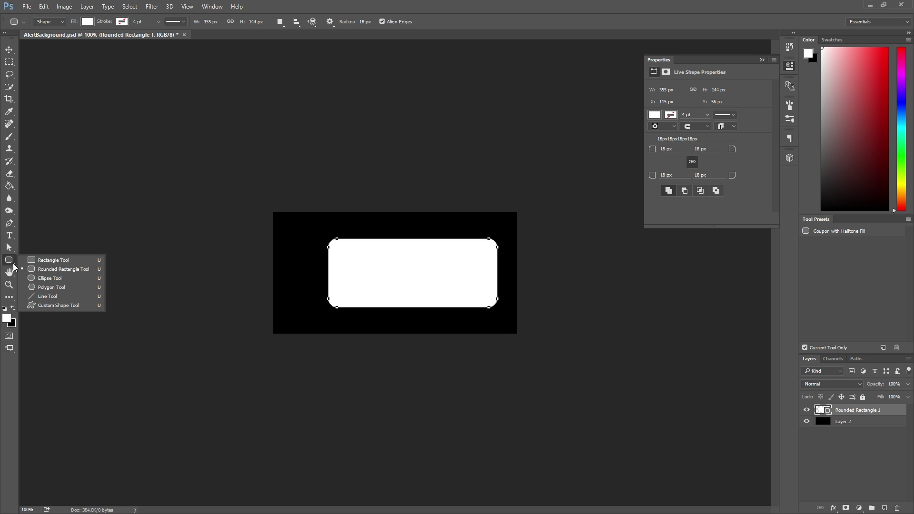
{"action": "left_click", "coordinate": [41, 278]}
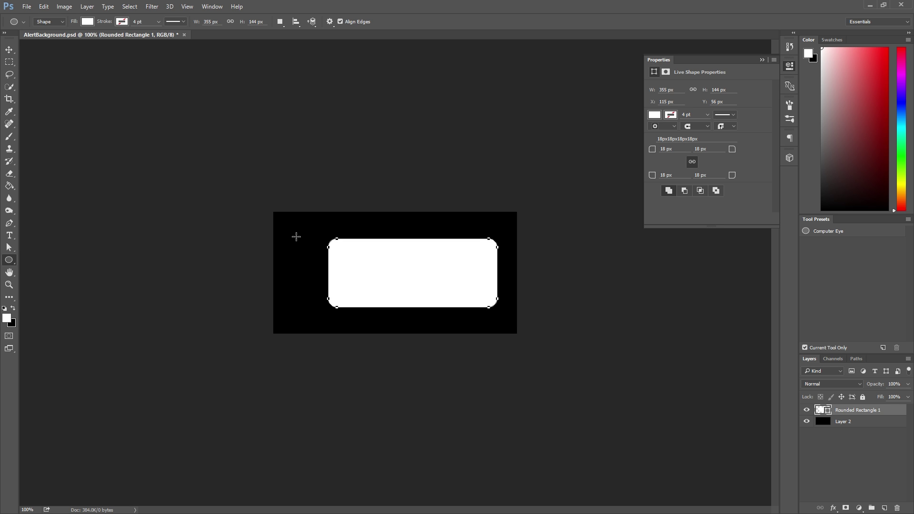
{"action": "left_click_drag", "start_coordinate": [293, 238], "coordinate": [362, 312], "text": "shift"}
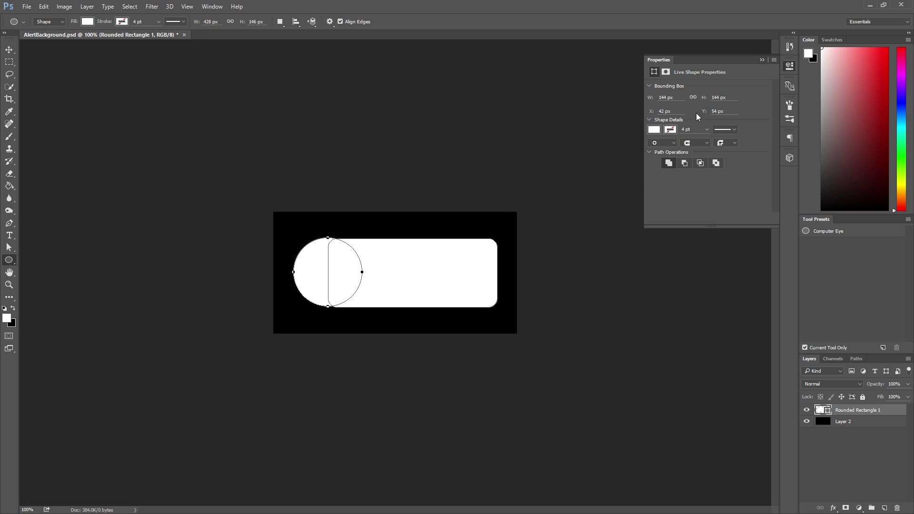
{"action": "left_click", "coordinate": [653, 112]}
{"action": "left_click_drag", "start_coordinate": [704, 111], "coordinate": [706, 112]}
Step: Dismiss the shape's context menu and return to the Ellipse tool
{"action": "right_click", "coordinate": [405, 252]}
{"action": "right_click", "coordinate": [402, 238]}
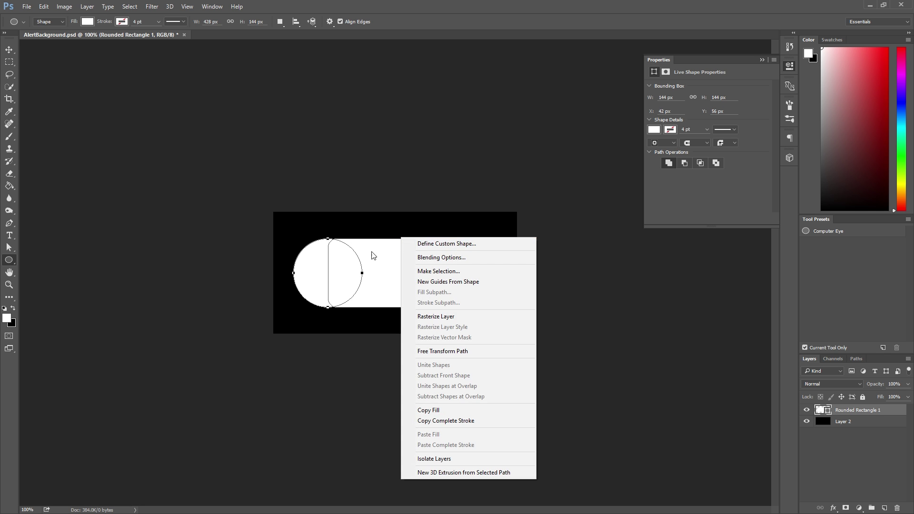
{"action": "right_click", "coordinate": [399, 206]}
{"action": "key", "text": "Escape"}
{"action": "key", "text": "v"}
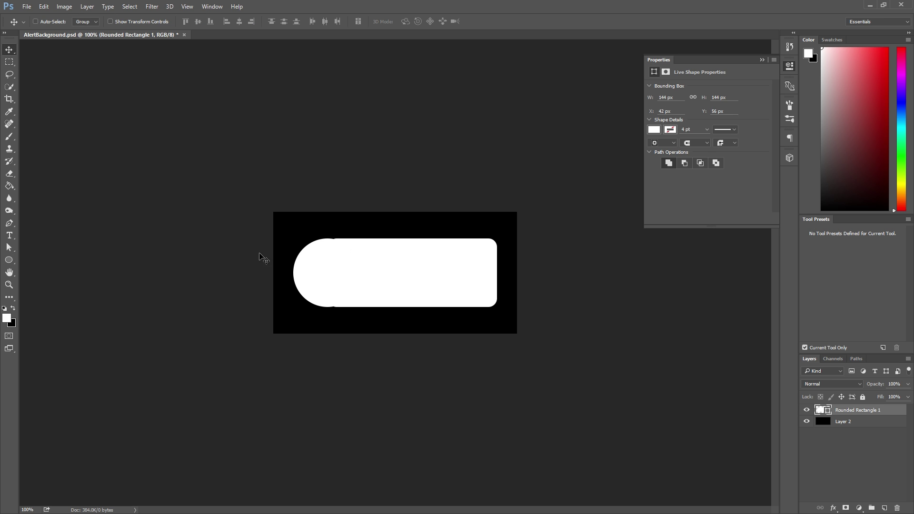
{"action": "left_click", "coordinate": [9, 260]}
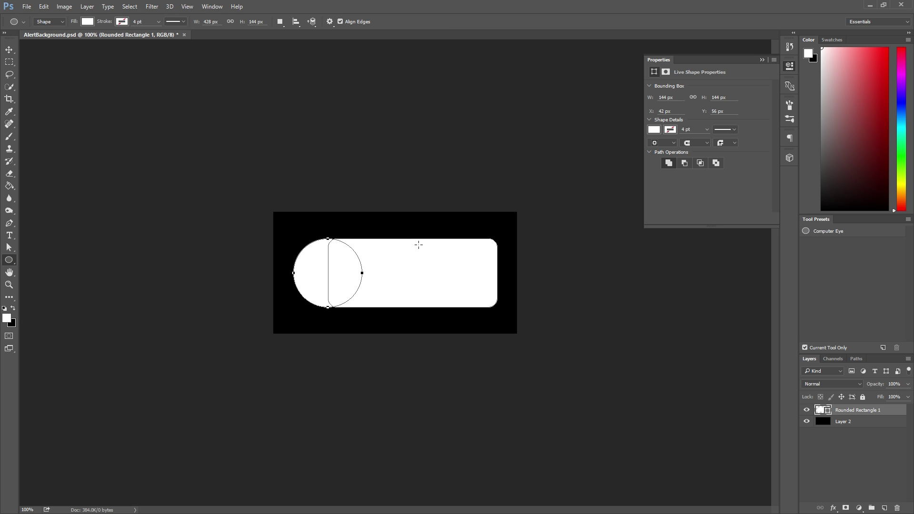
Step: With Path Selection, select the end circle and slide it right to X 57 px
{"action": "right_click", "coordinate": [12, 257]}
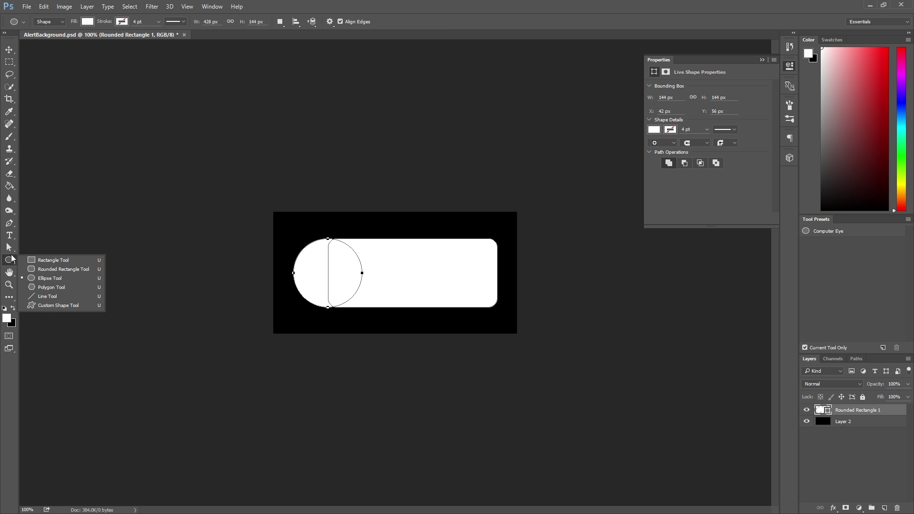
{"action": "left_click", "coordinate": [9, 247]}
{"action": "left_click", "coordinate": [61, 250]}
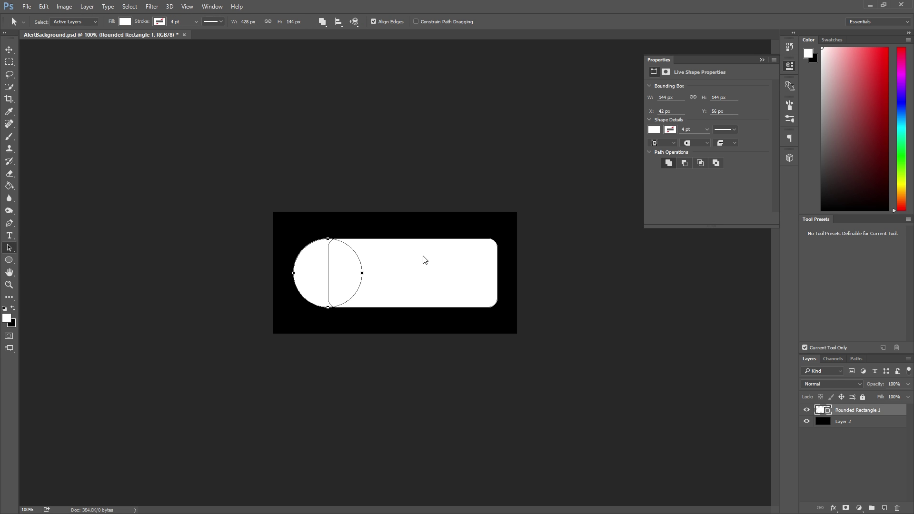
{"action": "left_click", "coordinate": [418, 249]}
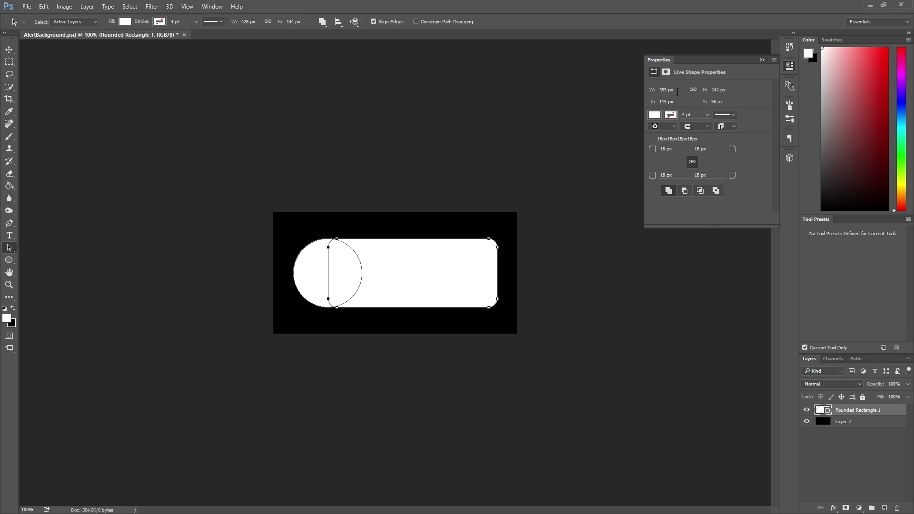
{"action": "left_click", "coordinate": [305, 274]}
{"action": "left_click", "coordinate": [392, 164]}
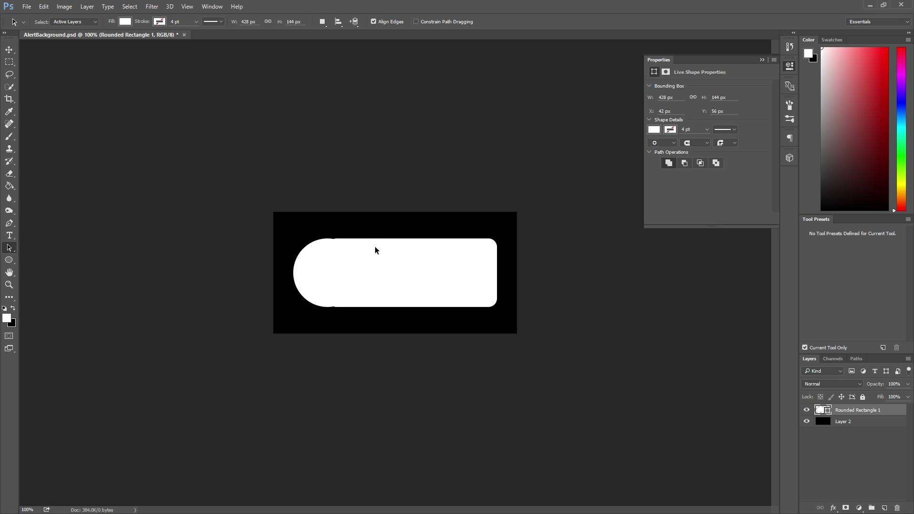
{"action": "left_click", "coordinate": [324, 262]}
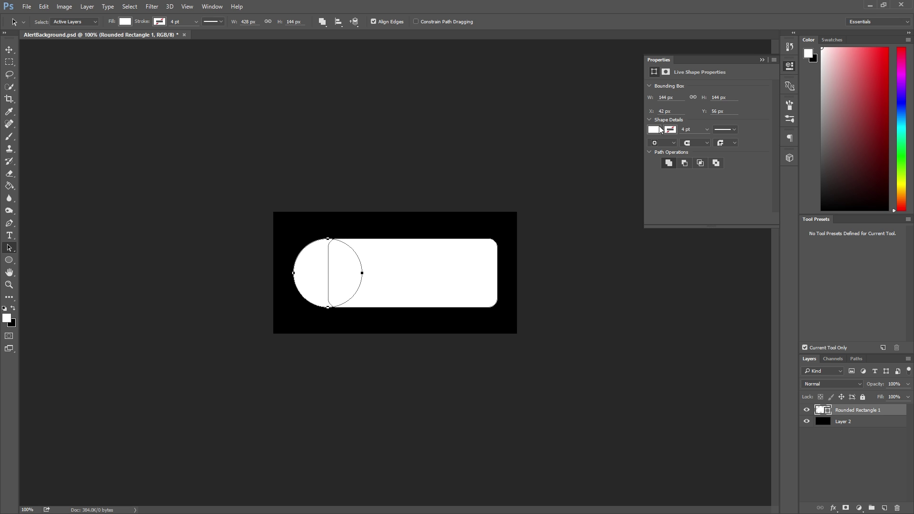
{"action": "left_click_drag", "start_coordinate": [656, 112], "coordinate": [662, 113]}
{"action": "left_click", "coordinate": [301, 278]}
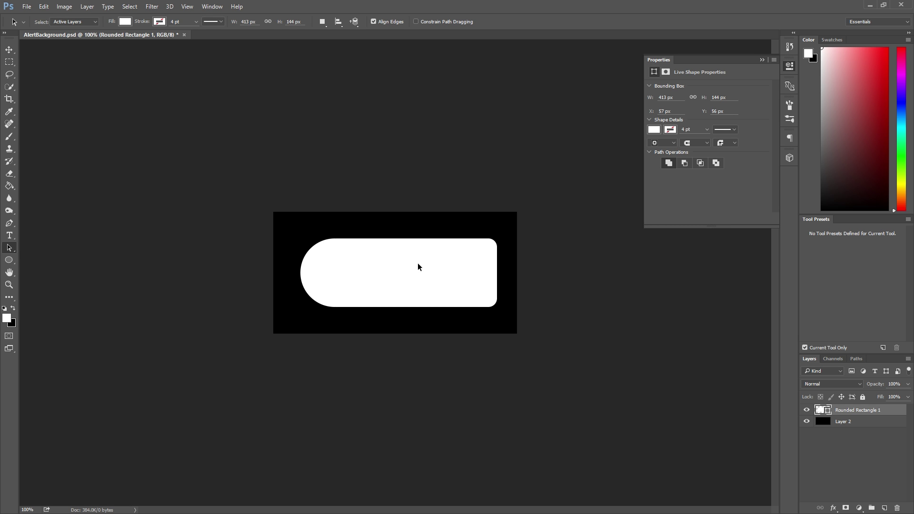
Step: Try squashing the shape's height with Free Transform, discard it, and select the rounded rectangle path
{"action": "key", "text": "ctrl+t"}
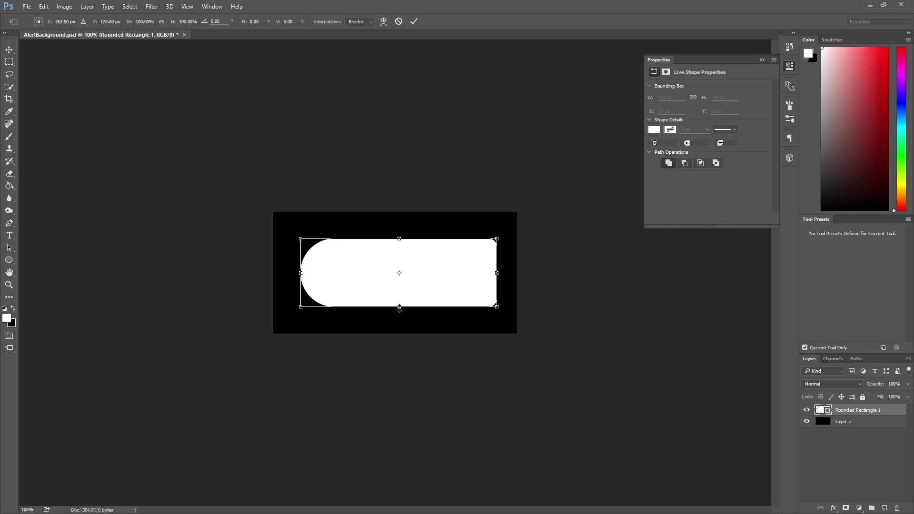
{"action": "left_click_drag", "start_coordinate": [400, 307], "coordinate": [400, 277]}
{"action": "key", "text": "ctrl+z"}
{"action": "left_click", "coordinate": [9, 248]}
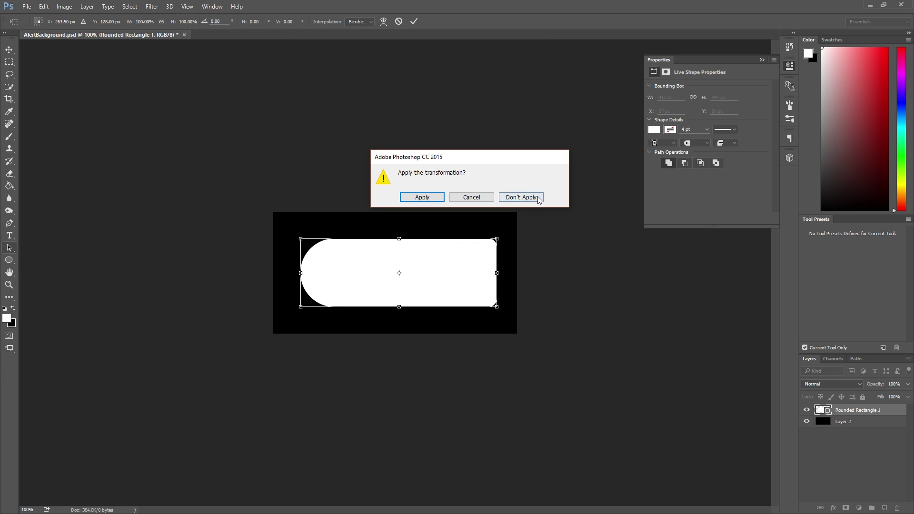
{"action": "left_click", "coordinate": [511, 197]}
{"action": "left_click", "coordinate": [424, 280]}
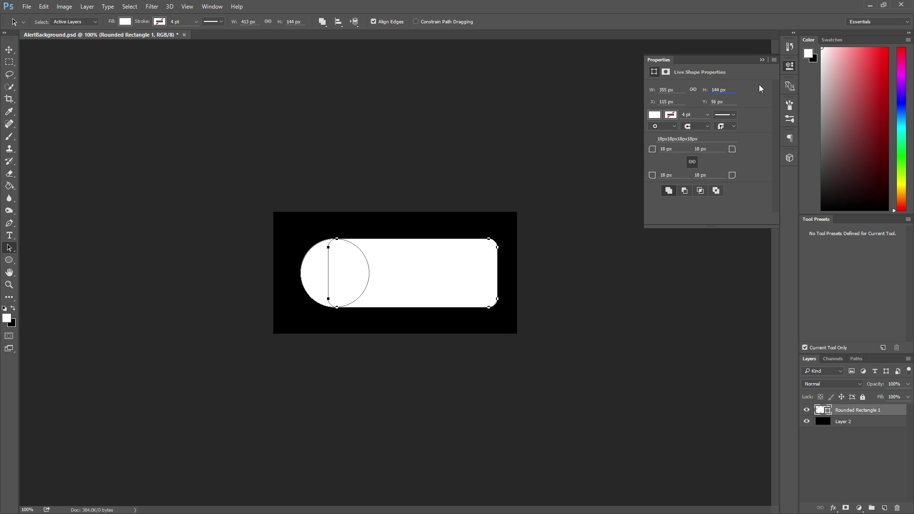
Step: Set the rounded rectangle bar's height to 80 px
{"action": "key", "text": "shift+Home"}
{"action": "type", "text": "80"}
{"action": "key", "text": "Return"}
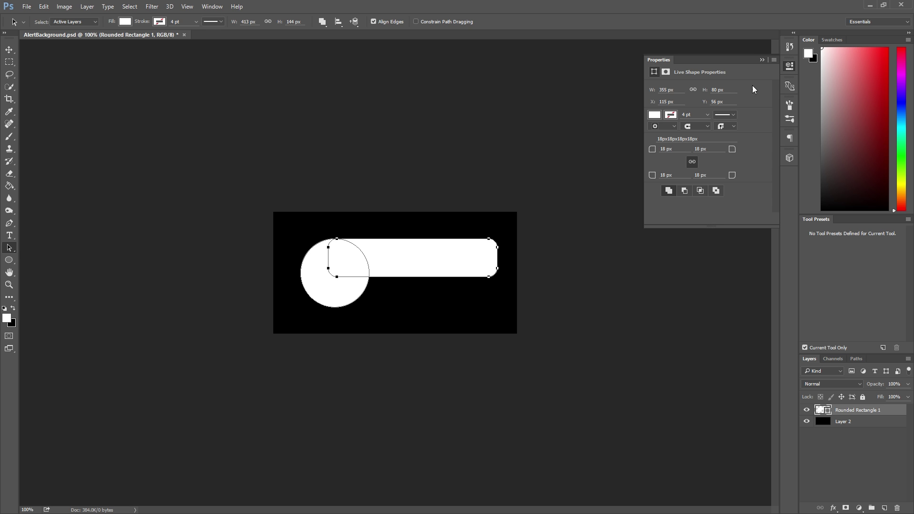
{"action": "right_click", "coordinate": [351, 299]}
{"action": "left_click", "coordinate": [326, 298]}
Step: Make the end circle 80 × 80 px at X 88 px, then hide black Layer 2
{"action": "left_click", "coordinate": [326, 299]}
{"action": "left_click", "coordinate": [668, 97]}
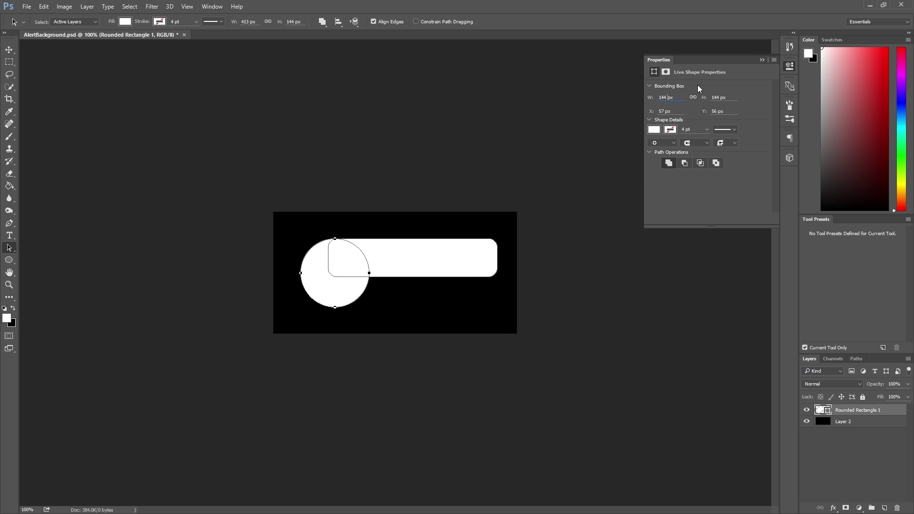
{"action": "type", "text": "80"}
{"action": "key", "text": "Tab"}
{"action": "type", "text": "8"}
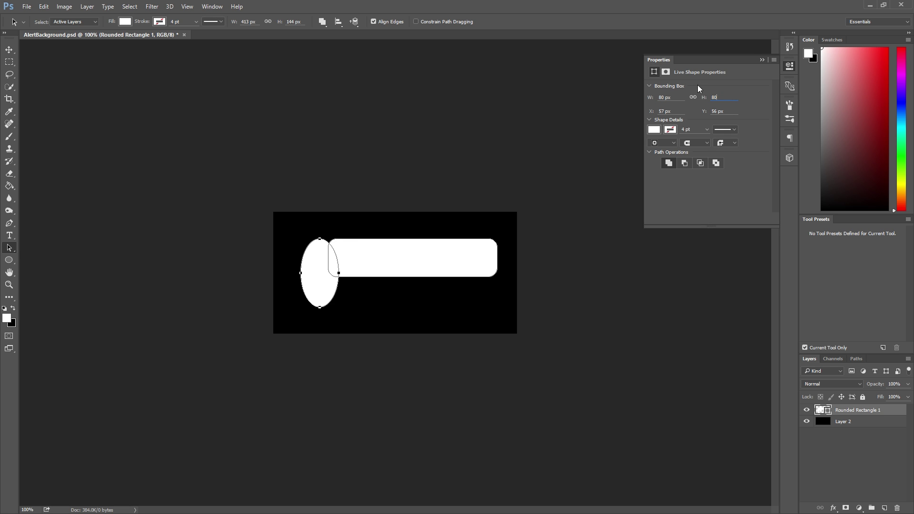
{"action": "type", "text": "0"}
{"action": "key", "text": "Tab"}
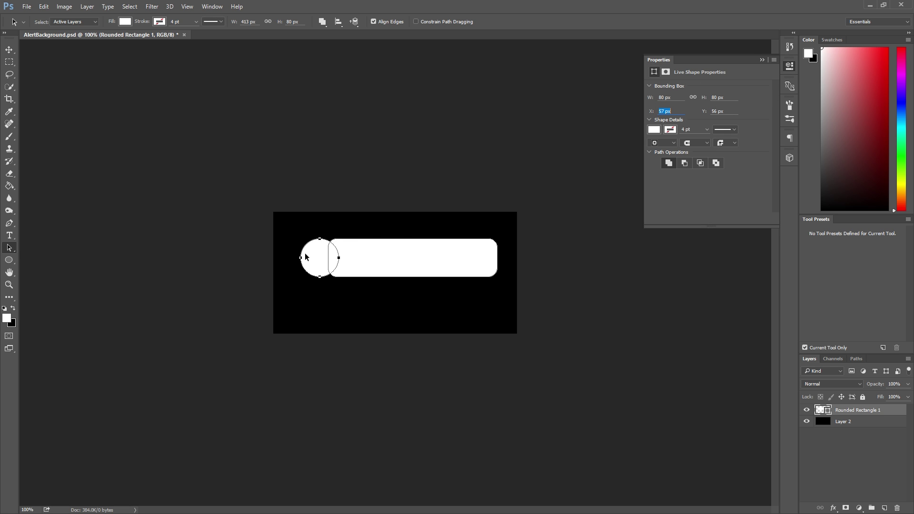
{"action": "left_click_drag", "start_coordinate": [651, 111], "coordinate": [667, 110]}
{"action": "left_click", "coordinate": [449, 129]}
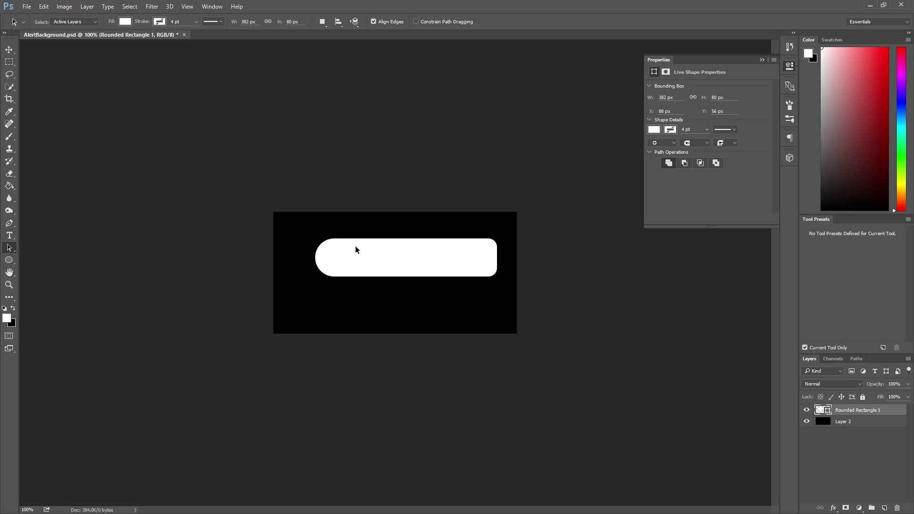
{"action": "left_click", "coordinate": [807, 422]}
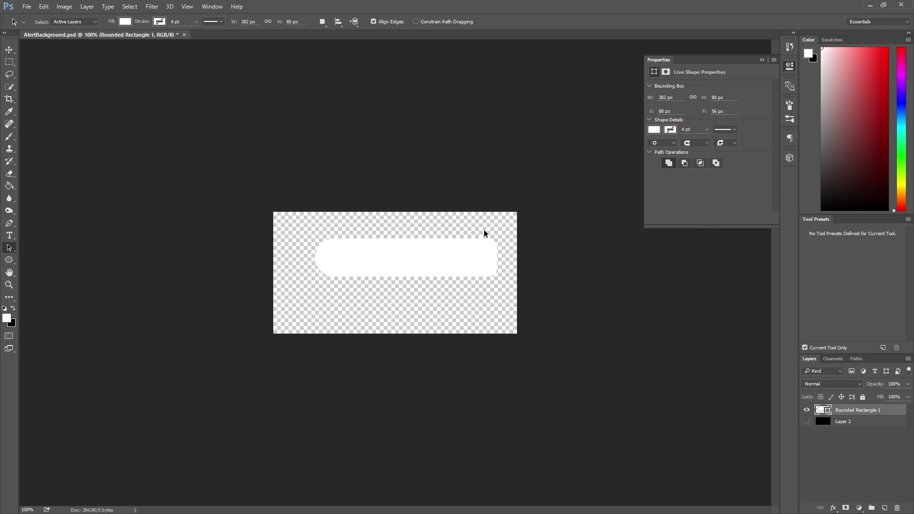
Step: Crop the canvas to 463 × 149 around the white pill and zoom to 200%
{"action": "left_click", "coordinate": [793, 68]}
{"action": "key", "text": "c"}
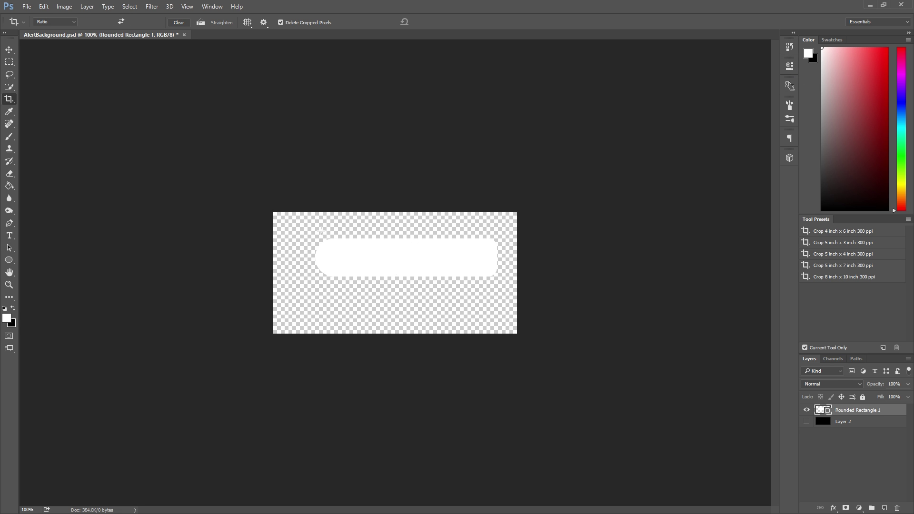
{"action": "left_click_drag", "start_coordinate": [295, 223], "coordinate": [515, 292]}
{"action": "left_click_drag", "start_coordinate": [516, 294], "coordinate": [515, 294]}
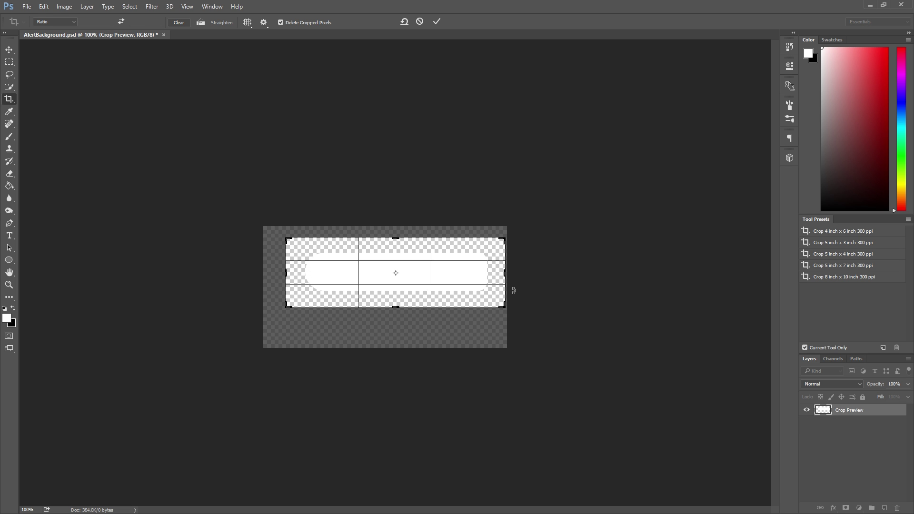
{"action": "key", "text": "Return"}
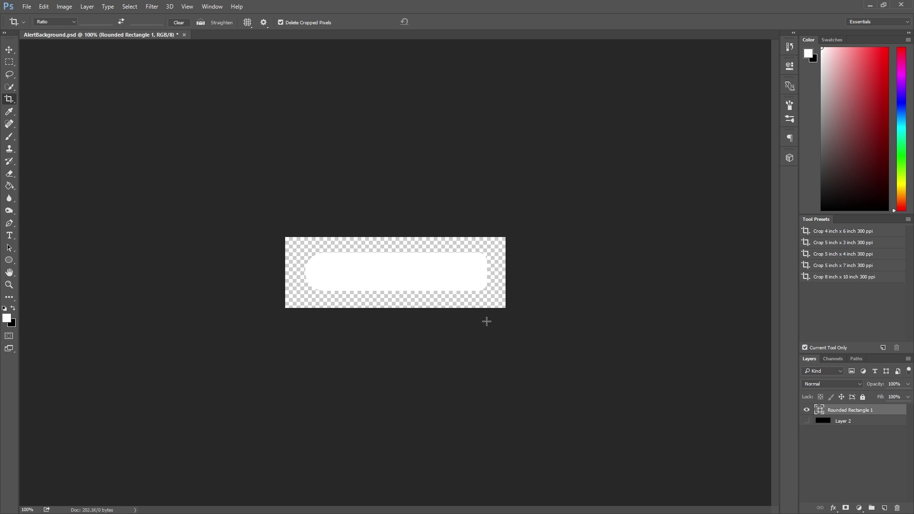
{"action": "key", "text": "ctrl+plus"}
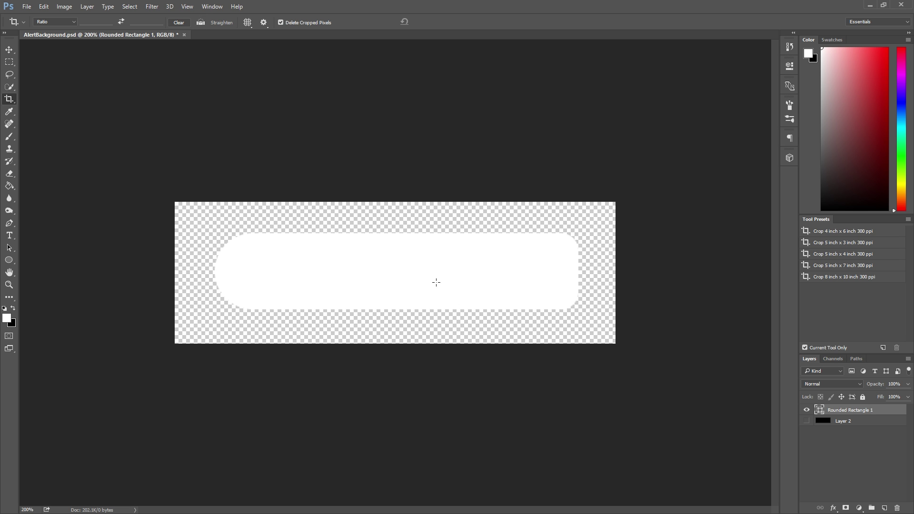
Step: Add Bevel & Emboss with Depth 100, Size 3 and a Drop Shadow with Distance 7
{"action": "left_click", "coordinate": [836, 509]}
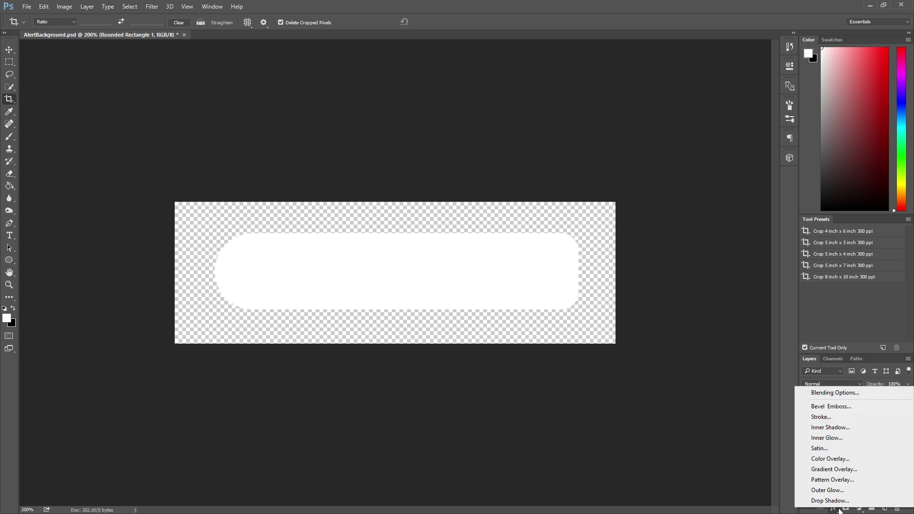
{"action": "left_click", "coordinate": [835, 408]}
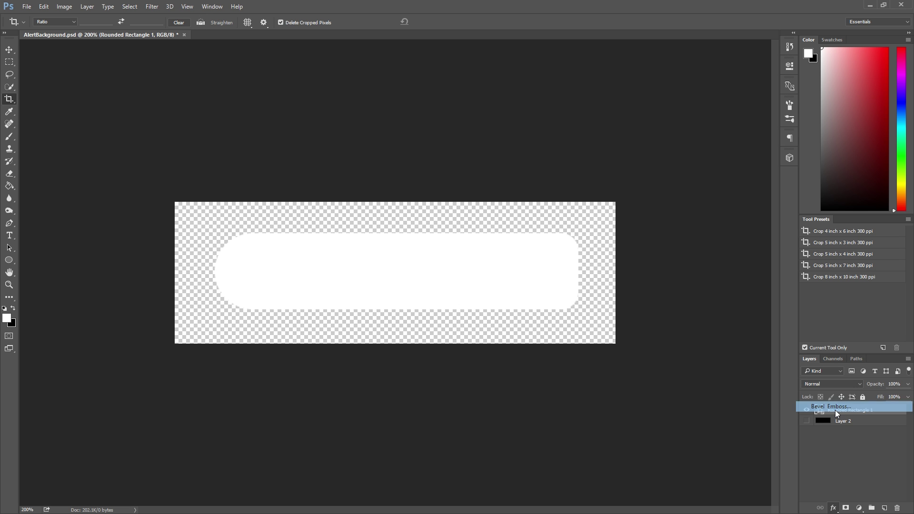
{"action": "left_click_drag", "start_coordinate": [494, 102], "coordinate": [726, 106]}
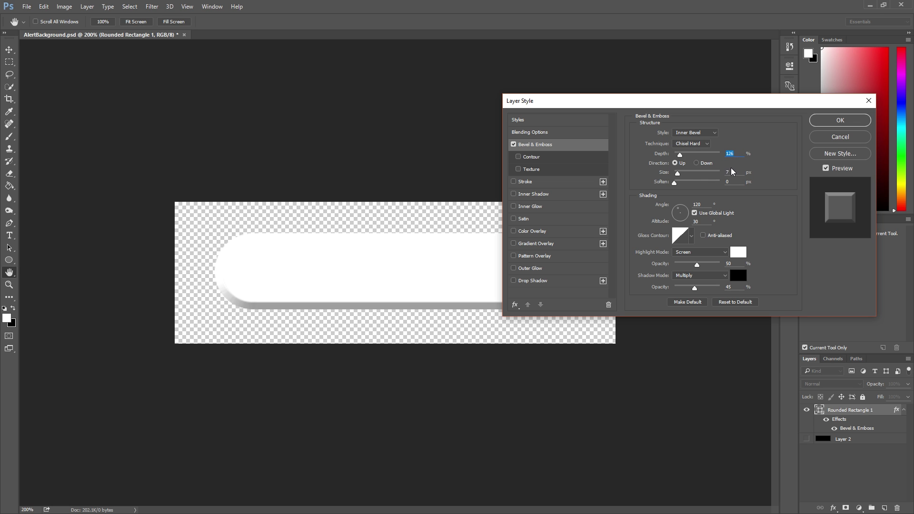
{"action": "type", "text": "100"}
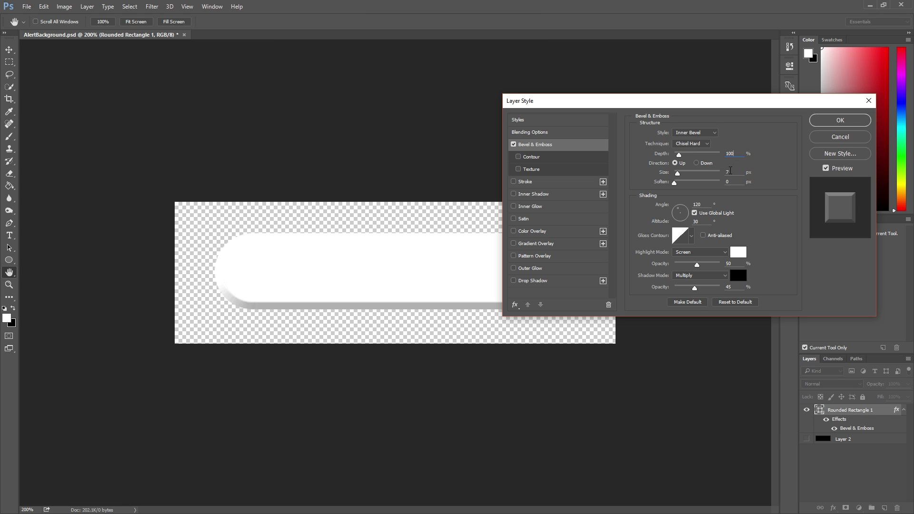
{"action": "key", "text": "Tab"}
{"action": "type", "text": "3"}
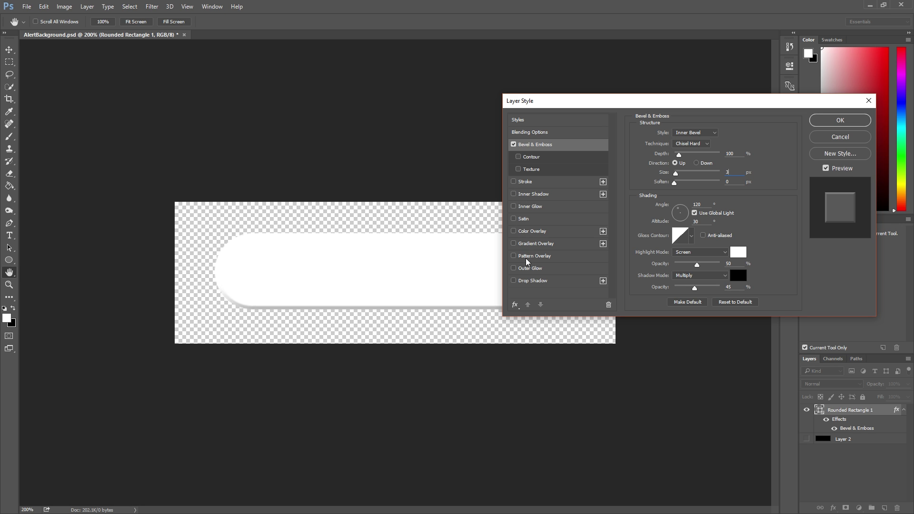
{"action": "left_click", "coordinate": [517, 282]}
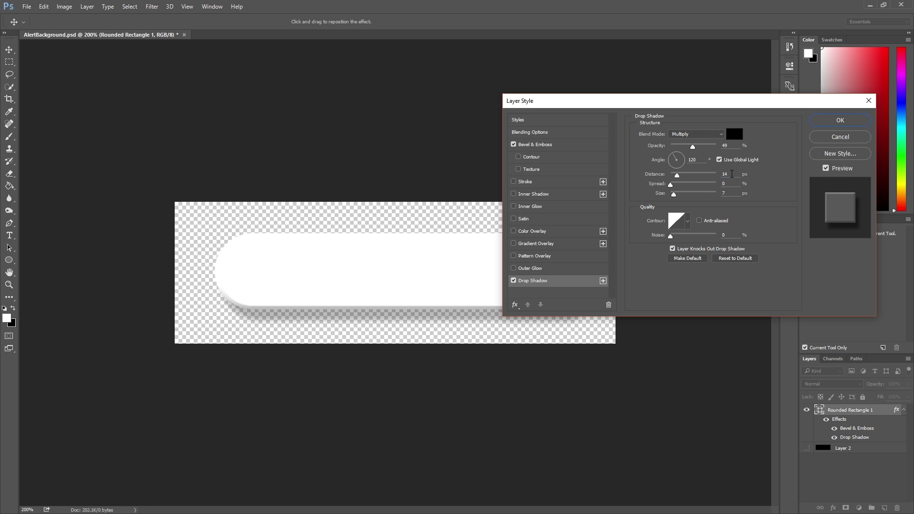
{"action": "left_click_drag", "start_coordinate": [732, 174], "coordinate": [718, 175]}
{"action": "type", "text": "7"}
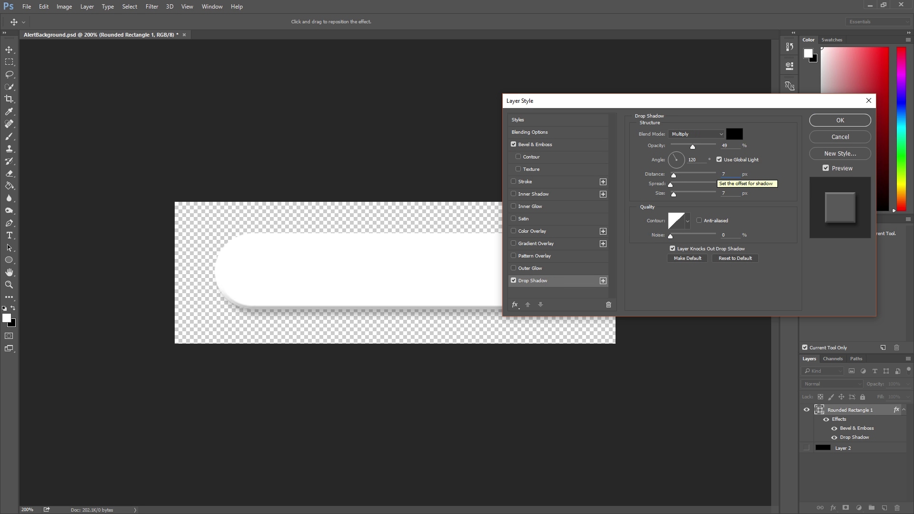
{"action": "left_click", "coordinate": [840, 121]}
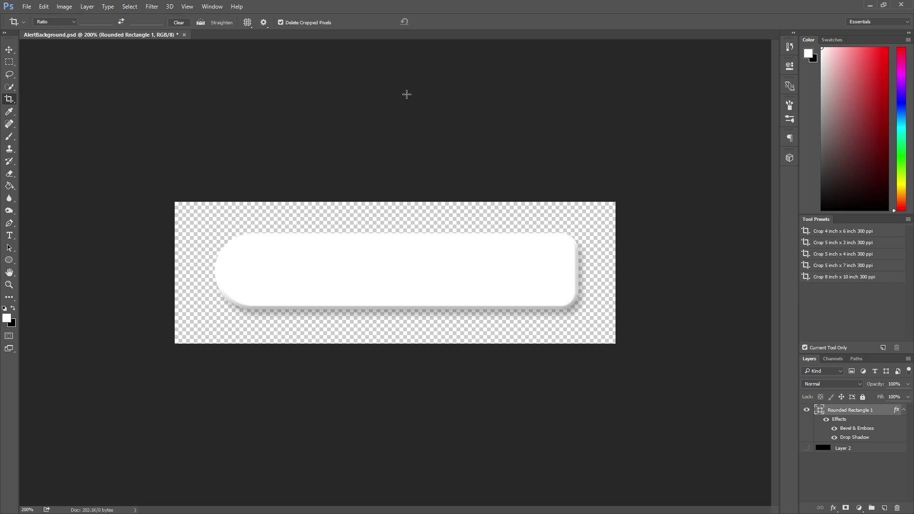
Step: Save AlertBackground.psd and switch back to Unity
{"action": "key", "text": "ctrl"}
{"action": "key", "text": "ctrl+s"}
{"action": "key", "text": "v"}
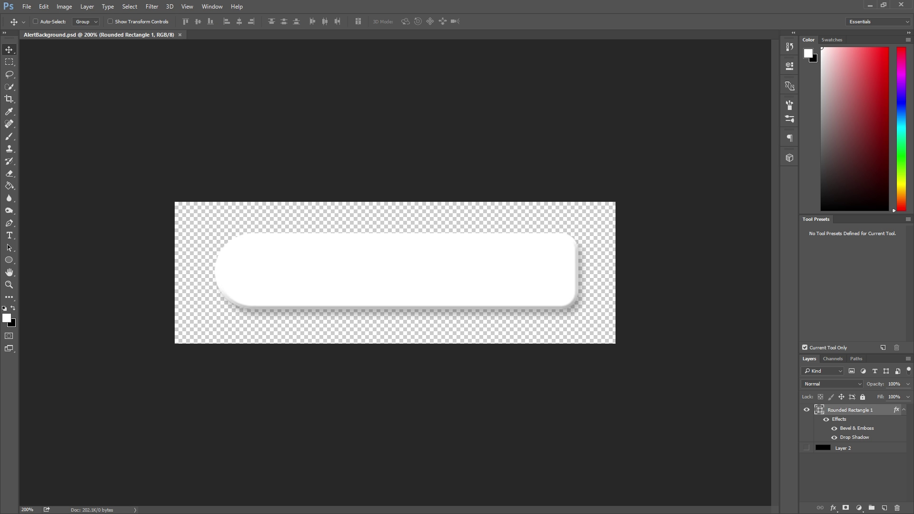
{"action": "key", "text": "alt+Tab"}
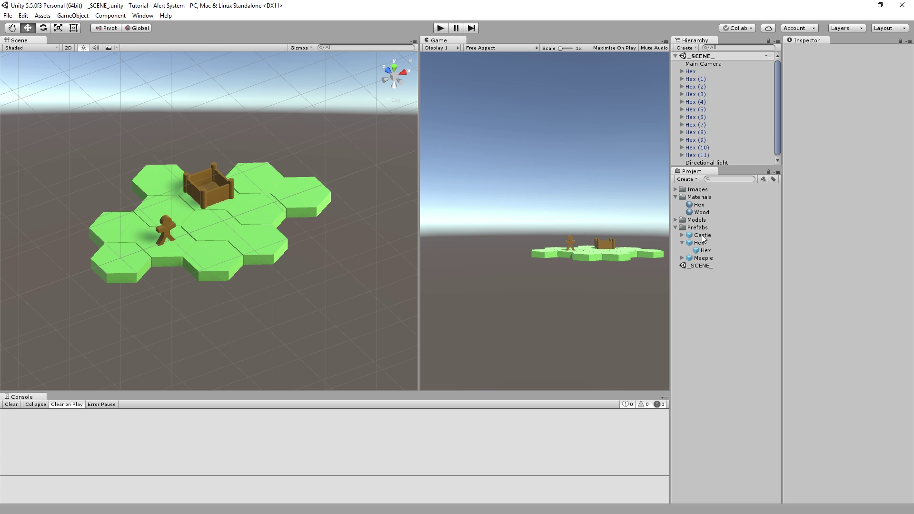
Step: Set AlertBackground's Texture Type to Sprite (2D and UI), apply it, and open the Sprite Editor
{"action": "left_click", "coordinate": [676, 189]}
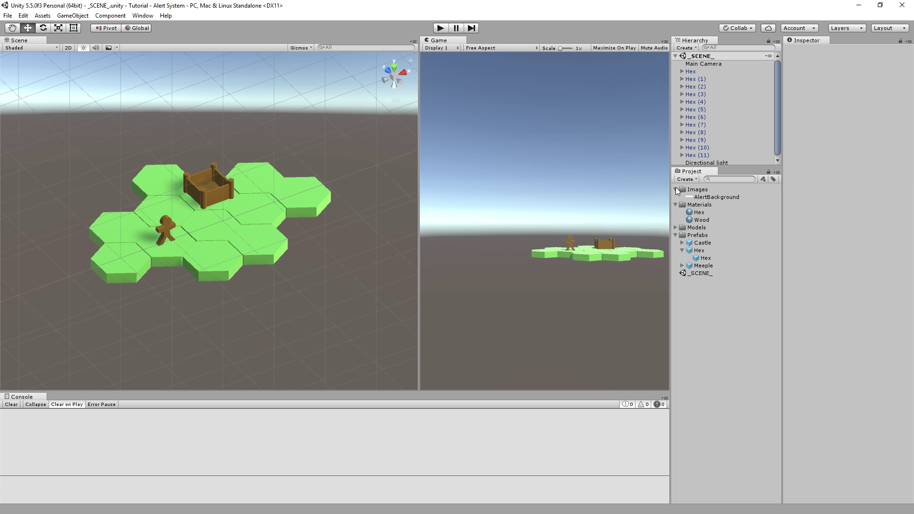
{"action": "left_click", "coordinate": [700, 197]}
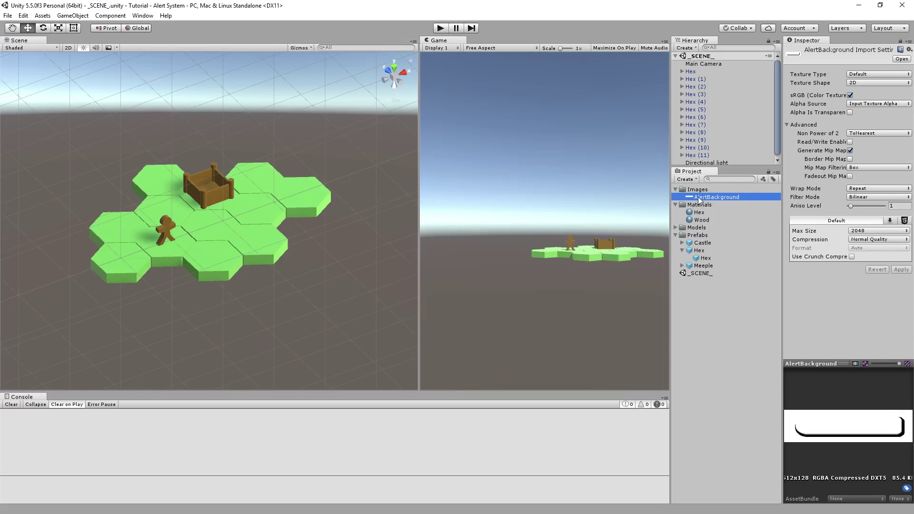
{"action": "left_click", "coordinate": [857, 75]}
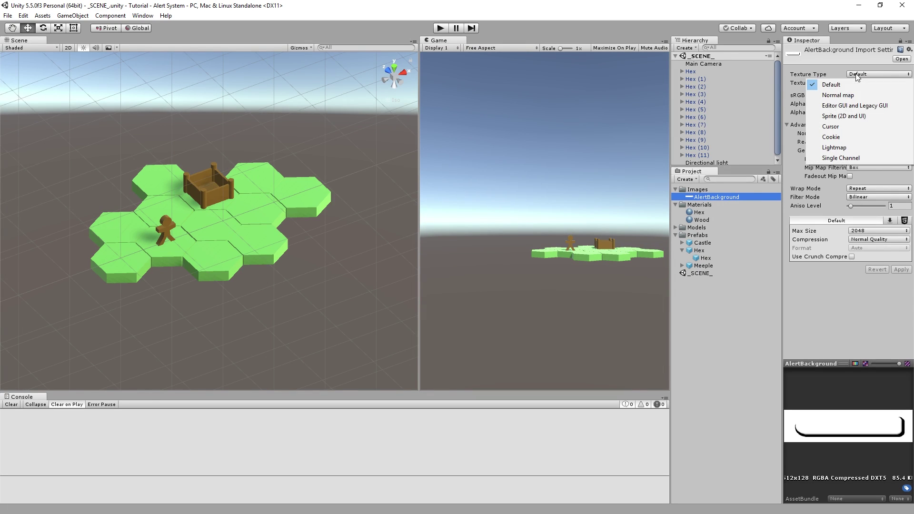
{"action": "left_click", "coordinate": [841, 116]}
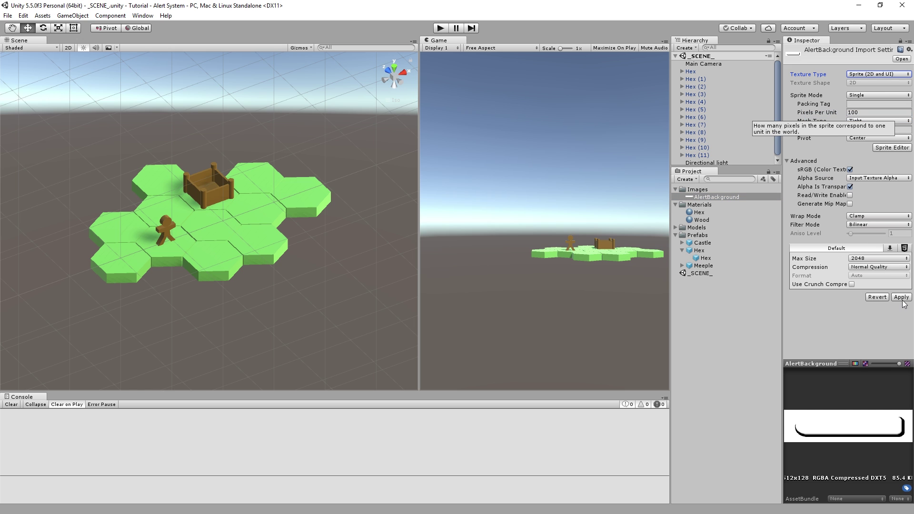
{"action": "left_click", "coordinate": [902, 298]}
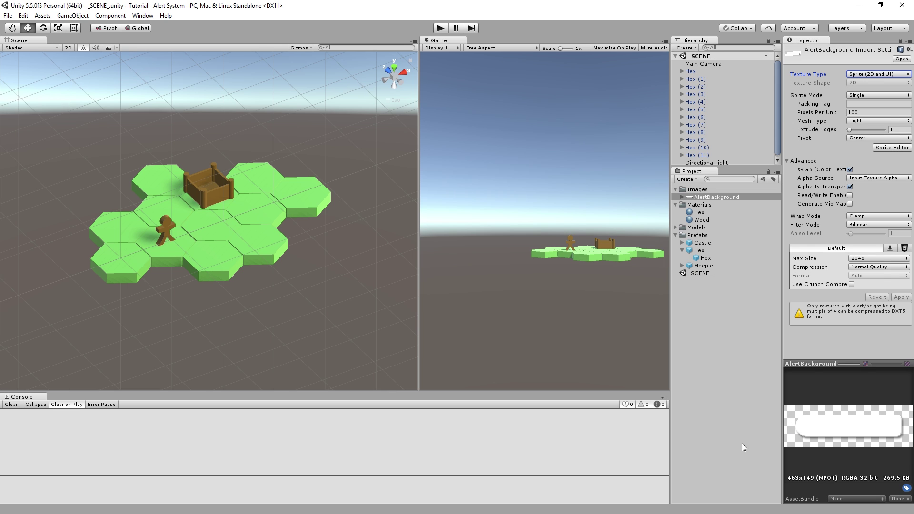
{"action": "left_click", "coordinate": [896, 149]}
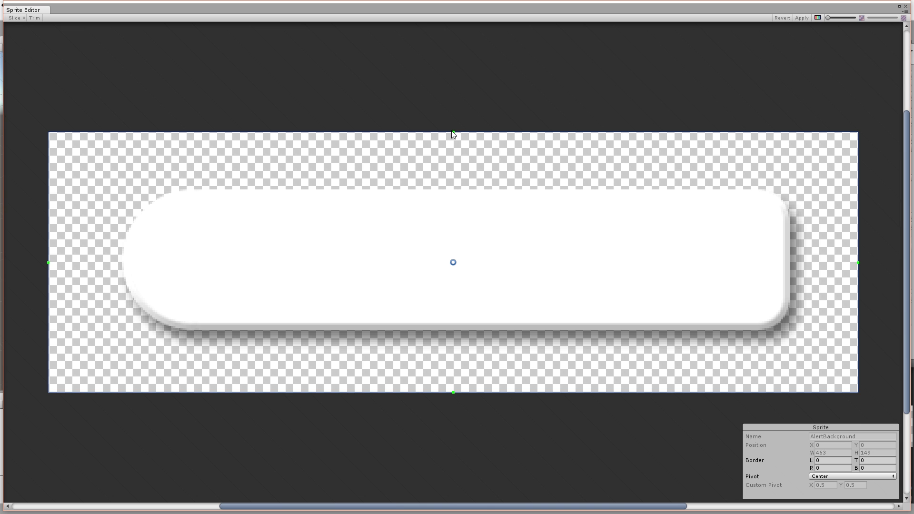
Step: Set AlertBackground's nine-slice borders to L 38, T 29, R 22, B 20, apply, and close the editor
{"action": "left_click_drag", "start_coordinate": [454, 132], "coordinate": [464, 183]}
{"action": "left_click_drag", "start_coordinate": [452, 393], "coordinate": [473, 357]}
{"action": "left_click_drag", "start_coordinate": [857, 268], "coordinate": [820, 266]}
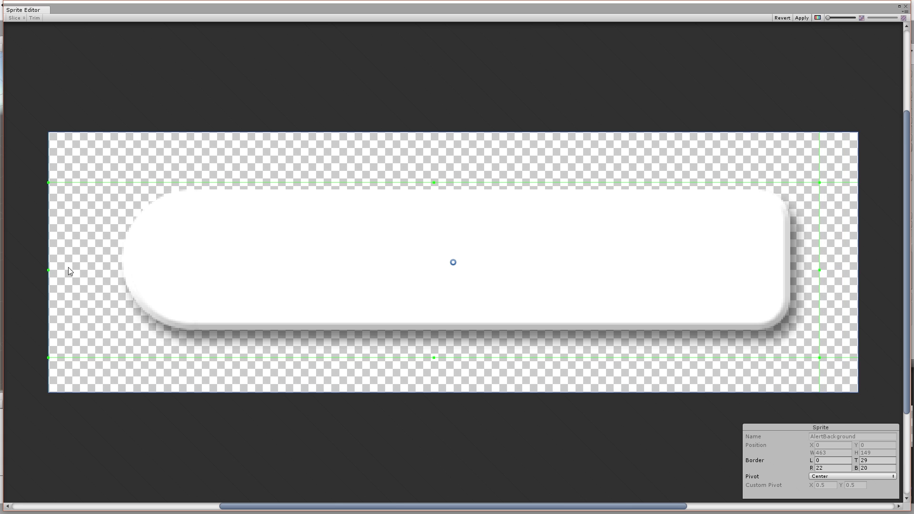
{"action": "left_click_drag", "start_coordinate": [49, 270], "coordinate": [114, 275]}
{"action": "left_click", "coordinate": [803, 18]}
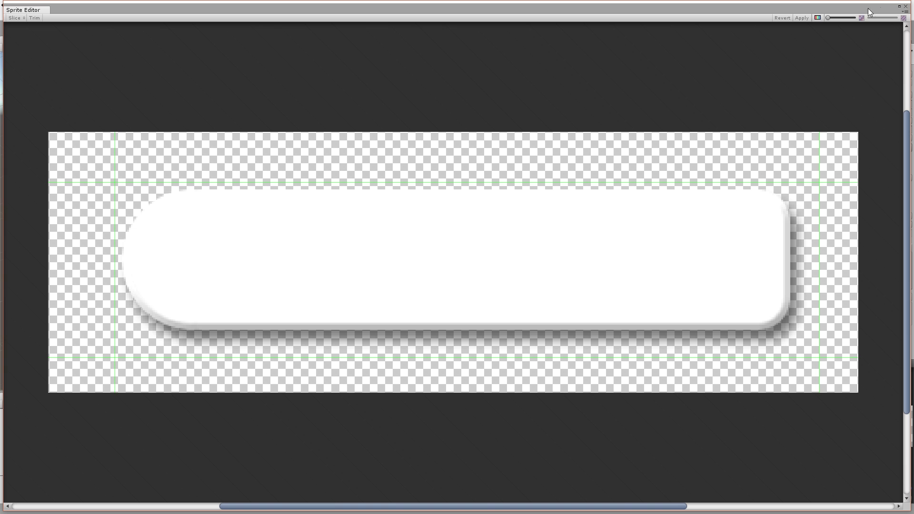
{"action": "left_click", "coordinate": [907, 7]}
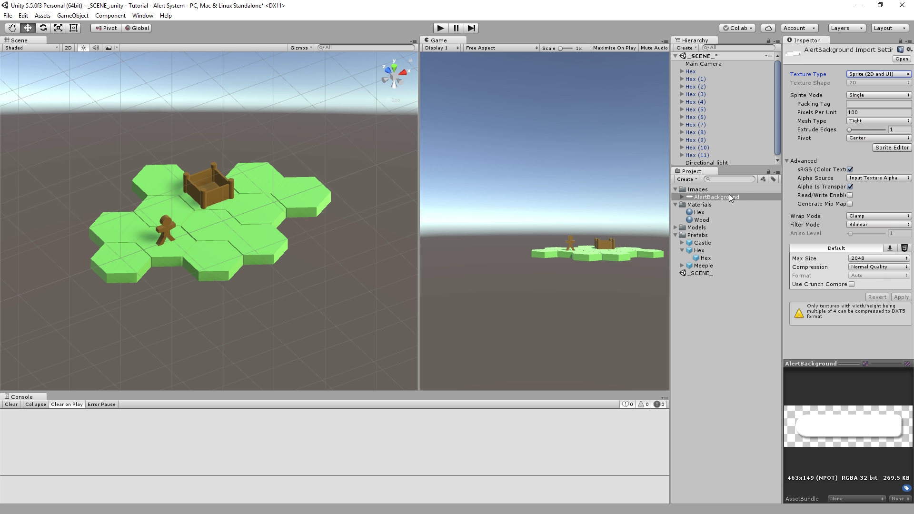
Step: Switch the Scene view to flat 2D with the Rect tool and recentre the hex board
{"action": "scroll", "coordinate": [263, 223], "scroll_direction": "down", "scroll_amount": 2}
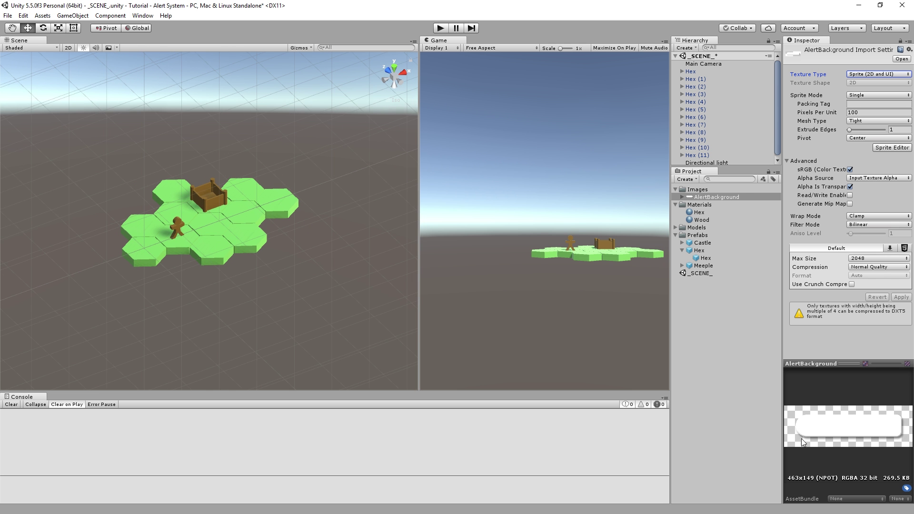
{"action": "left_click_drag", "start_coordinate": [153, 62], "coordinate": [166, 136], "text": "alt"}
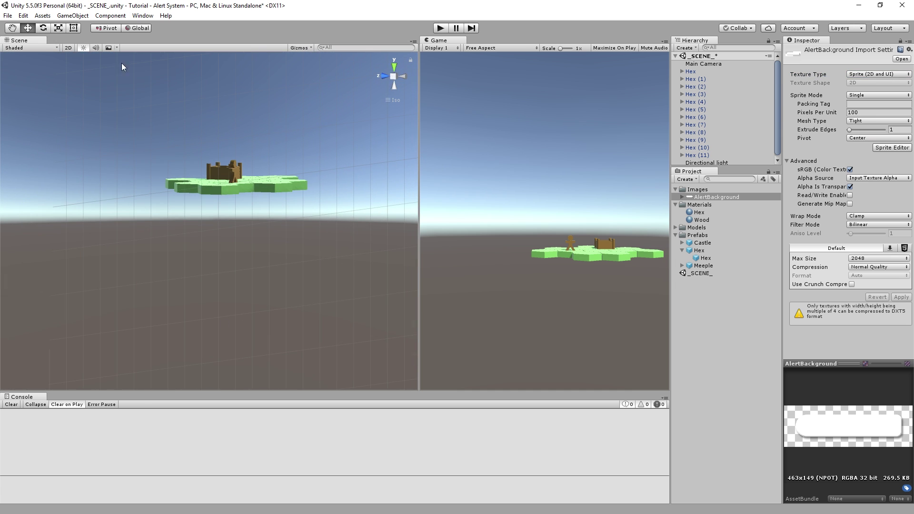
{"action": "left_click", "coordinate": [68, 48]}
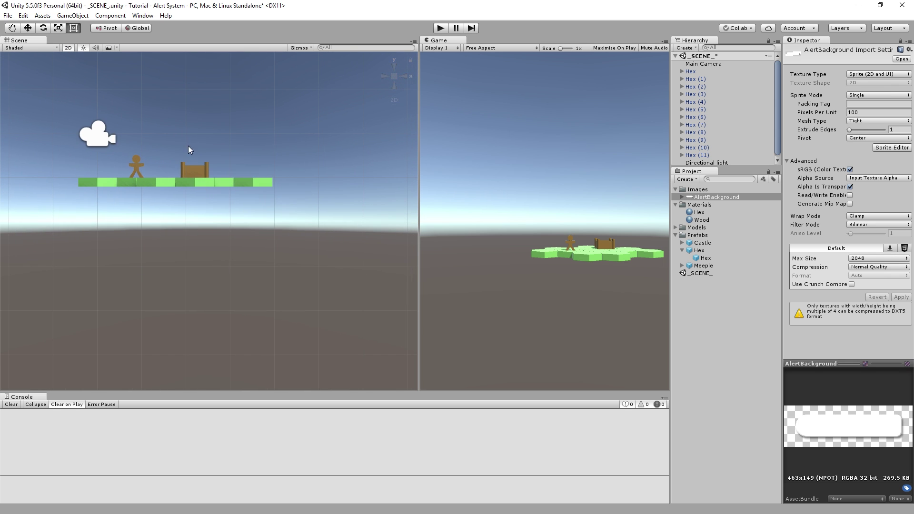
{"action": "key", "text": "t"}
{"action": "scroll", "coordinate": [227, 244], "scroll_direction": "down", "scroll_amount": 2}
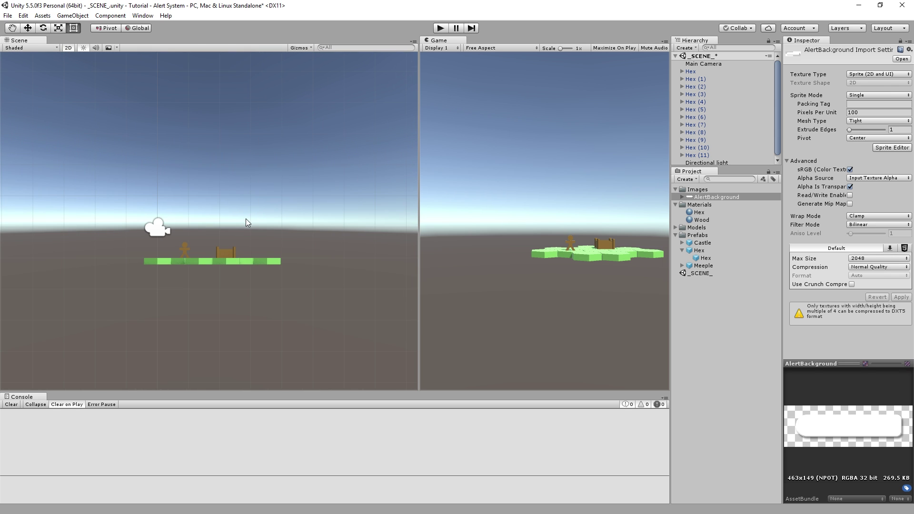
{"action": "scroll", "coordinate": [281, 230], "scroll_direction": "up", "scroll_amount": 2}
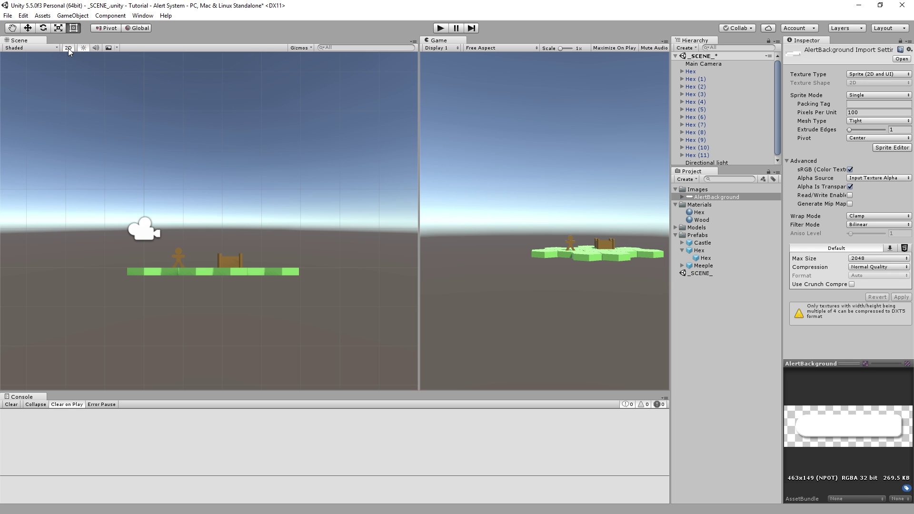
{"action": "middle_click_drag", "start_coordinate": [157, 149], "coordinate": [136, 106]}
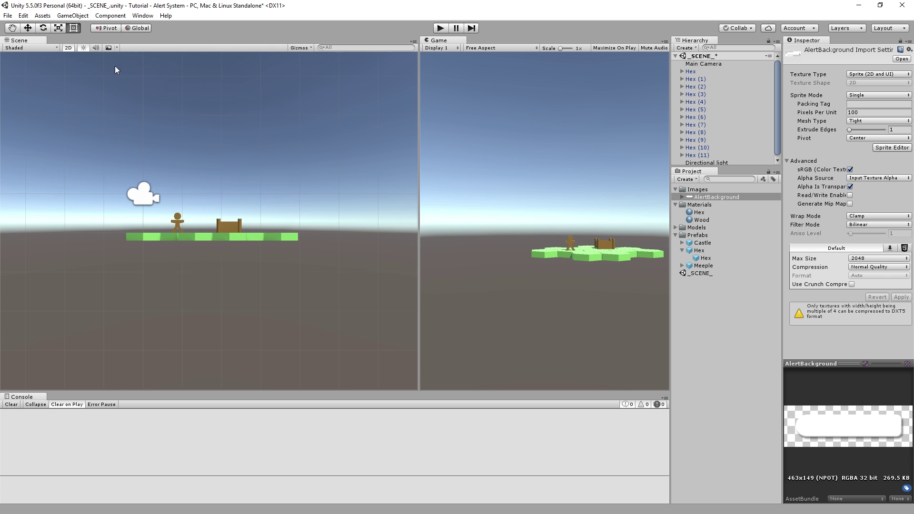
Step: Check the hexes from an angled 3D view, return to flat 2D, and save the scene
{"action": "left_click", "coordinate": [68, 47]}
{"action": "left_click_drag", "start_coordinate": [91, 95], "coordinate": [86, 119], "text": "alt"}
{"action": "left_click", "coordinate": [68, 48]}
{"action": "key", "text": "ctrl+s"}
Step: Create an empty GameObject with Position X 0 and Y 0
{"action": "left_click", "coordinate": [686, 47]}
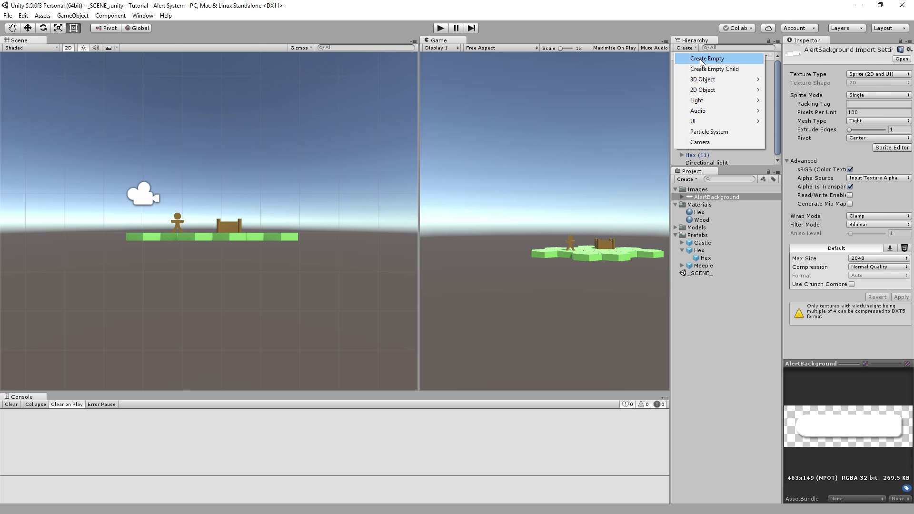
{"action": "left_click", "coordinate": [702, 56]}
{"action": "left_click", "coordinate": [837, 79]}
{"action": "type", "text": "0"}
{"action": "key", "text": "Tab"}
{"action": "type", "text": "0"}
{"action": "key", "text": "Tab"}
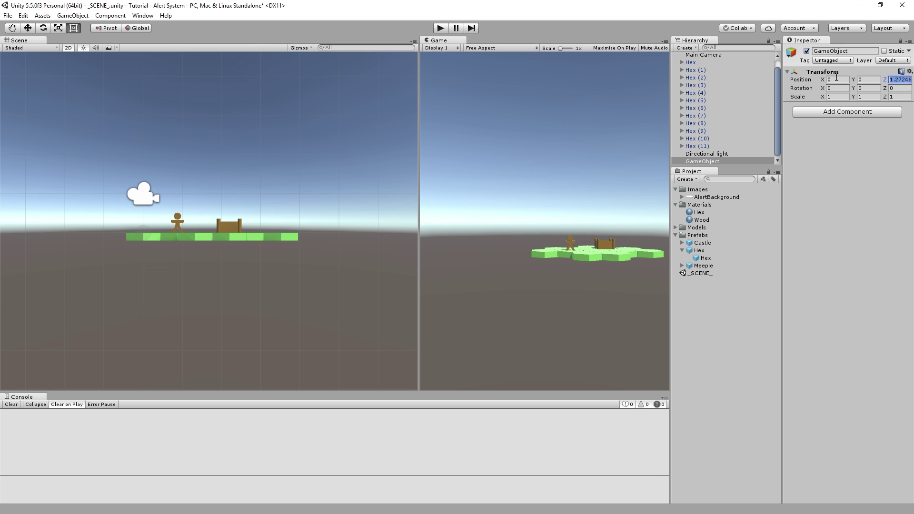
{"action": "type", "text": "0"}
{"action": "key", "text": "Tab"}
Step: Rename the empty object to 'World Map'
{"action": "left_click", "coordinate": [867, 51]}
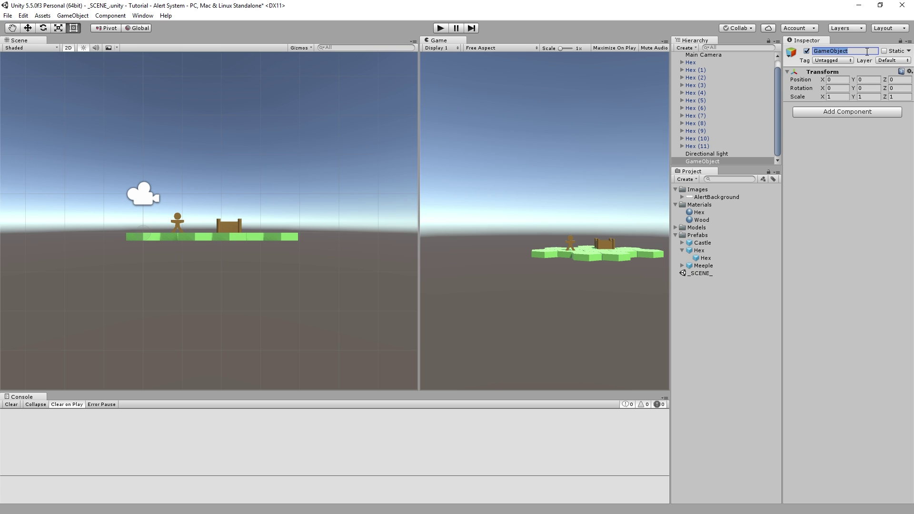
{"action": "type", "text": "Game Map and"}
{"action": "key", "text": "BackSpace"}
{"action": "key", "text": "BackSpace"}
{"action": "key", "text": "BackSpace"}
{"action": "key", "text": "BackSpace"}
{"action": "key", "text": "Return"}
{"action": "left_click", "coordinate": [867, 52]}
{"action": "type", "text": "World Map"}
{"action": "key", "text": "Return"}
Step: Parent Hex through Hex (11) under World Map and save the scene
{"action": "left_click", "coordinate": [691, 64]}
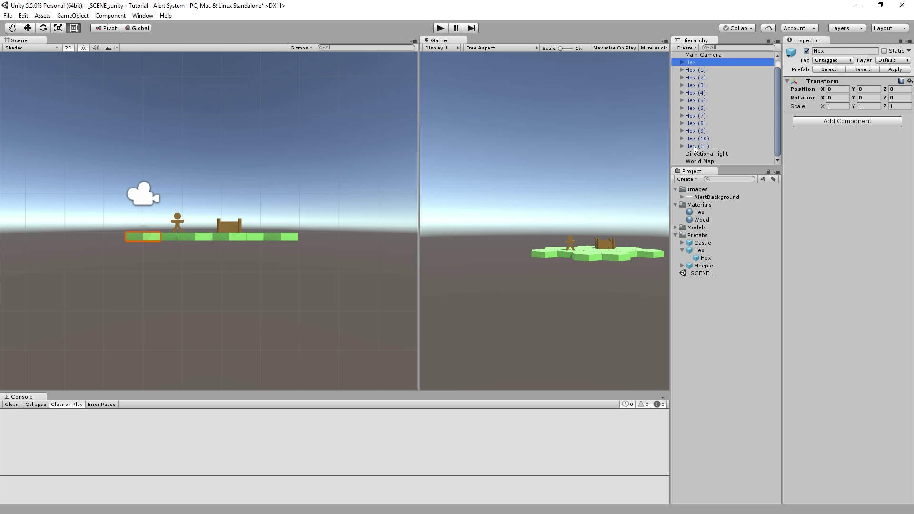
{"action": "left_click", "coordinate": [694, 147], "text": "shift"}
{"action": "left_click_drag", "start_coordinate": [694, 147], "coordinate": [707, 165]}
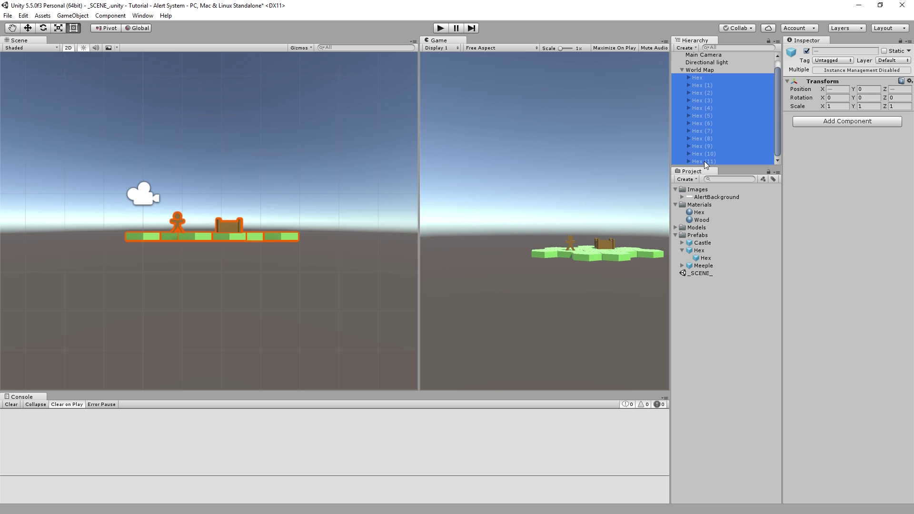
{"action": "left_click", "coordinate": [682, 70]}
{"action": "left_click", "coordinate": [730, 128]}
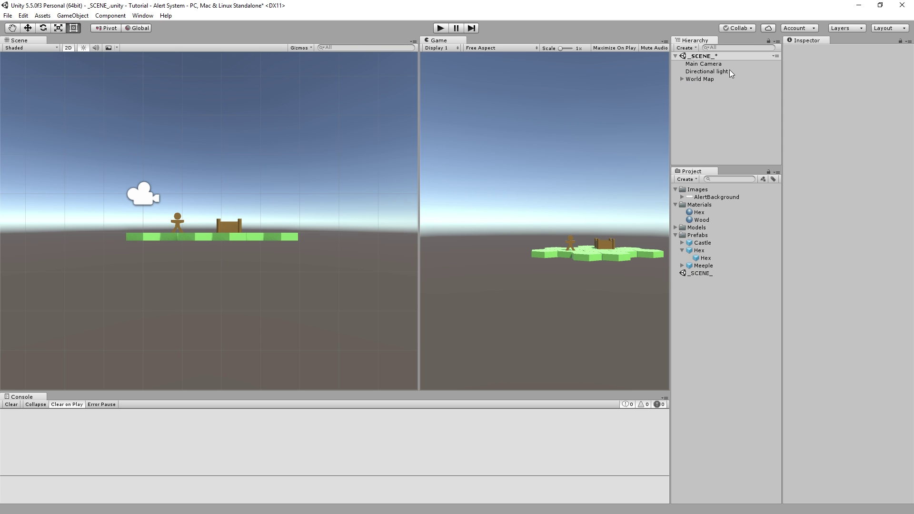
{"action": "key", "text": "ctrl+s"}
Step: Enlarge the Hierarchy panel and expand World Map to check its Hex children
{"action": "left_click_drag", "start_coordinate": [735, 163], "coordinate": [735, 271]}
{"action": "left_click", "coordinate": [690, 77]}
{"action": "left_click", "coordinate": [715, 148]}
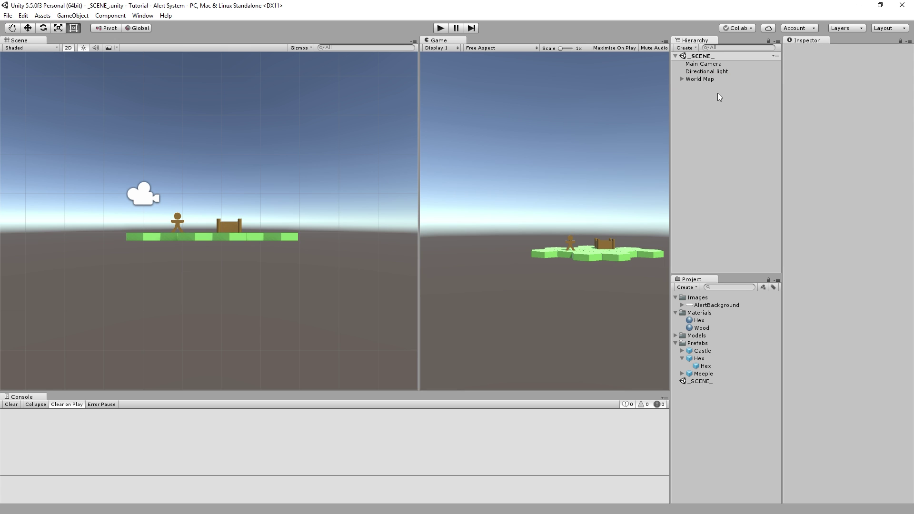
{"action": "left_click", "coordinate": [683, 79]}
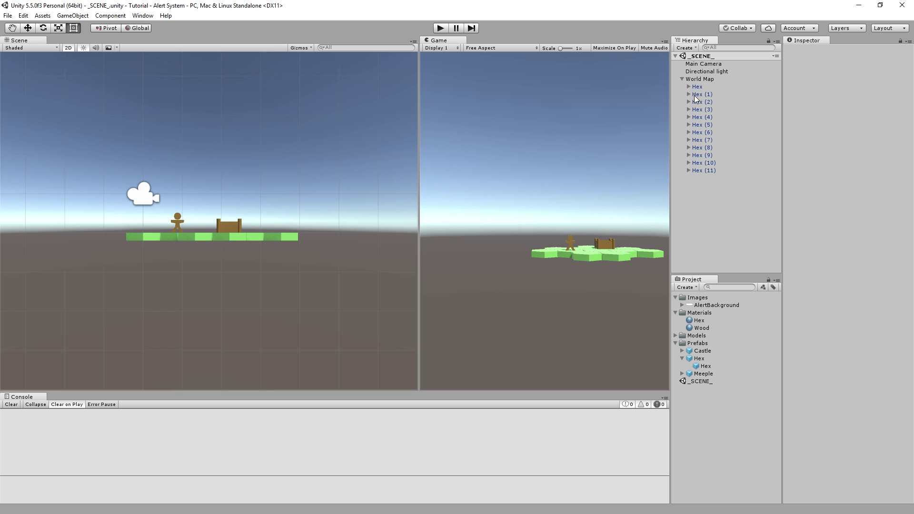
{"action": "left_click", "coordinate": [697, 80]}
{"action": "left_click", "coordinate": [701, 87]}
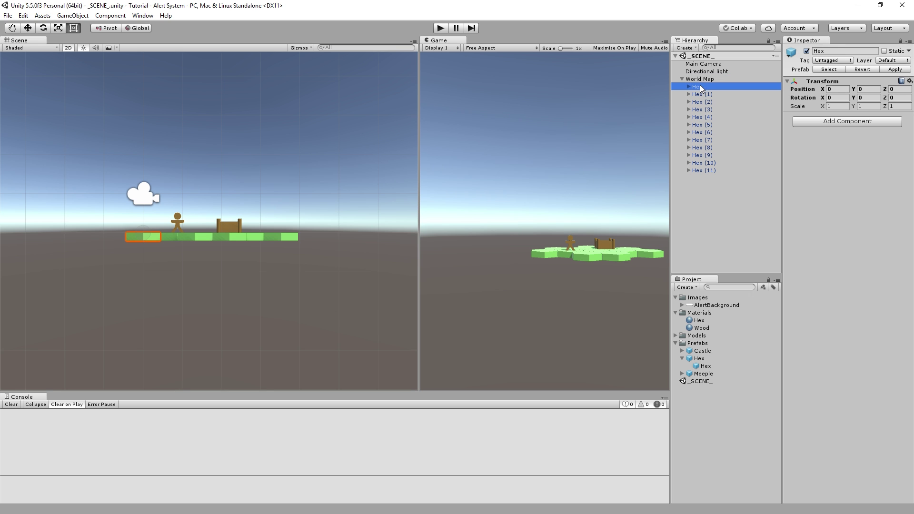
{"action": "left_click", "coordinate": [695, 79]}
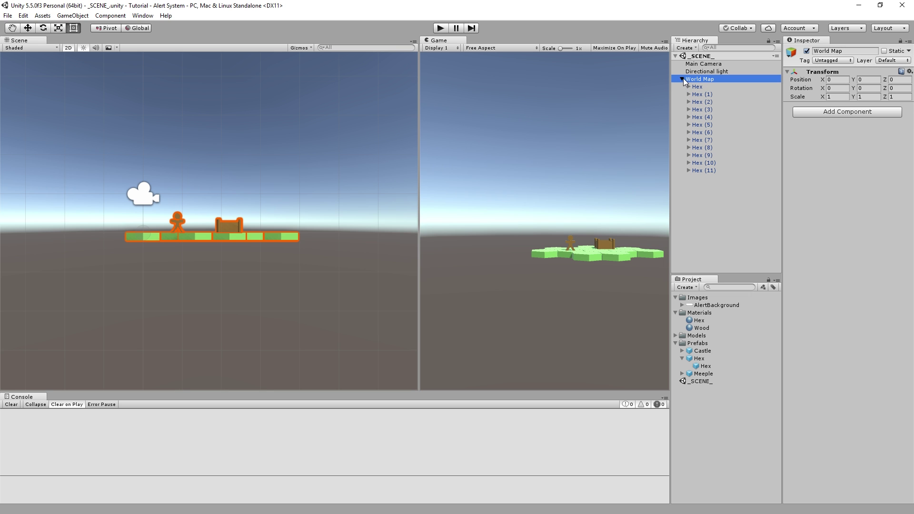
{"action": "left_click", "coordinate": [683, 79]}
{"action": "left_click", "coordinate": [719, 166]}
{"action": "middle_click_drag", "start_coordinate": [260, 114], "coordinate": [264, 130]}
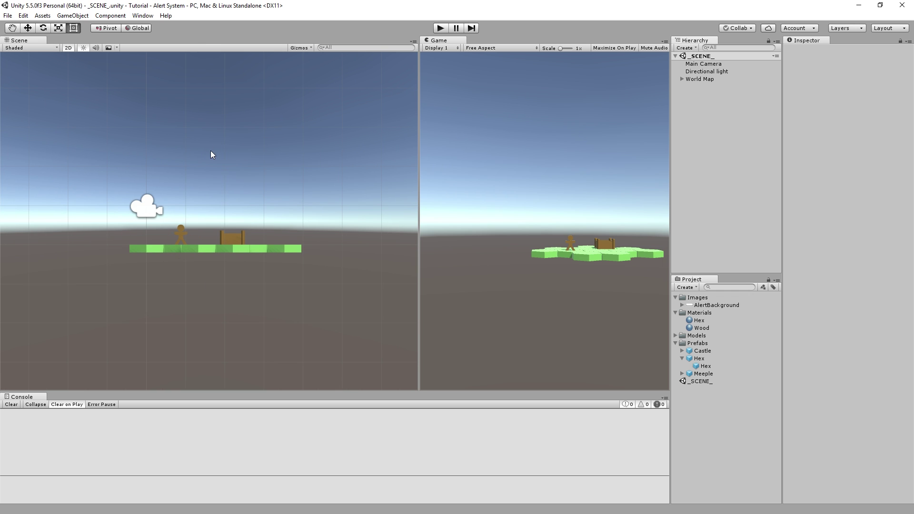
Step: Add a UI Image, creating a Canvas and EventSystem, and inspect the EventSystem
{"action": "left_click", "coordinate": [72, 15]}
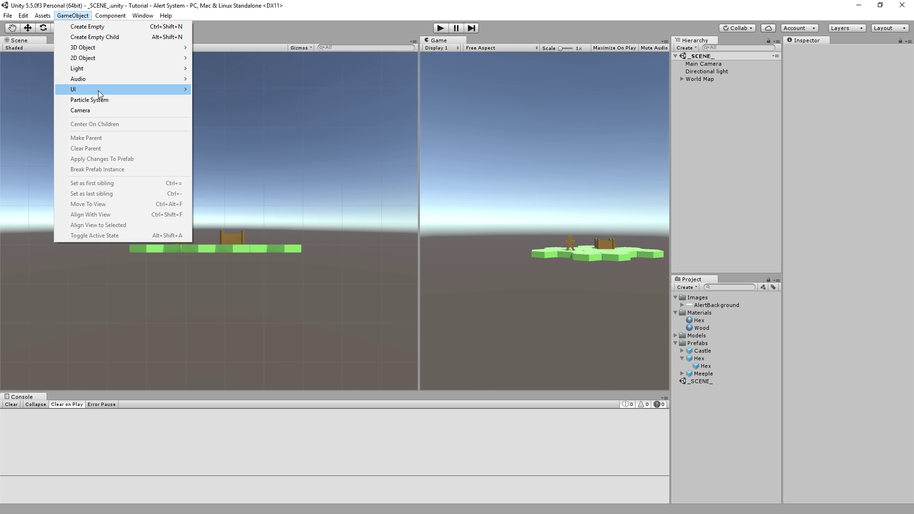
{"action": "mouse_move", "coordinate": [98, 91]}
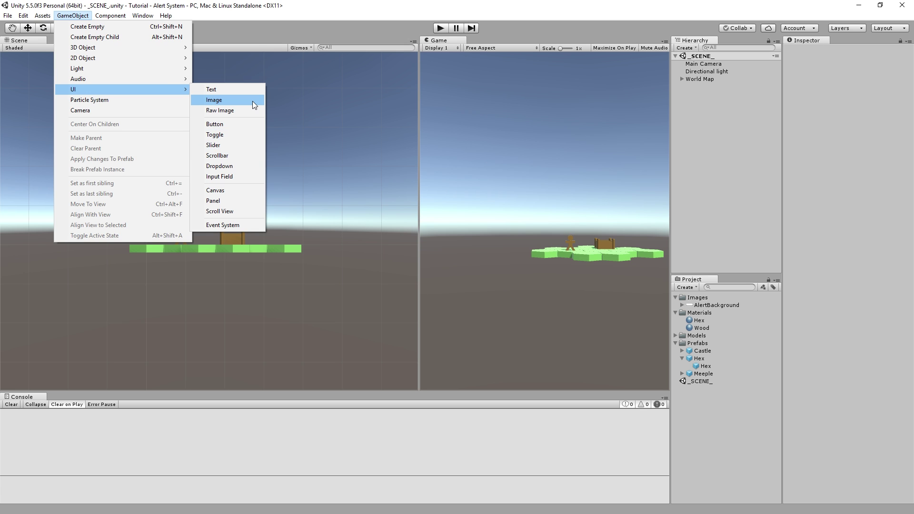
{"action": "left_click_drag", "start_coordinate": [254, 105], "coordinate": [739, 94]}
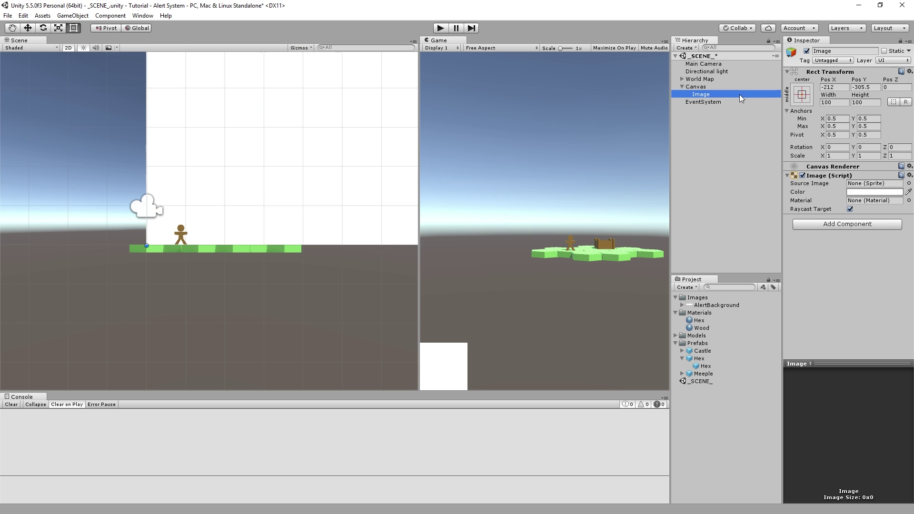
{"action": "left_click", "coordinate": [703, 101]}
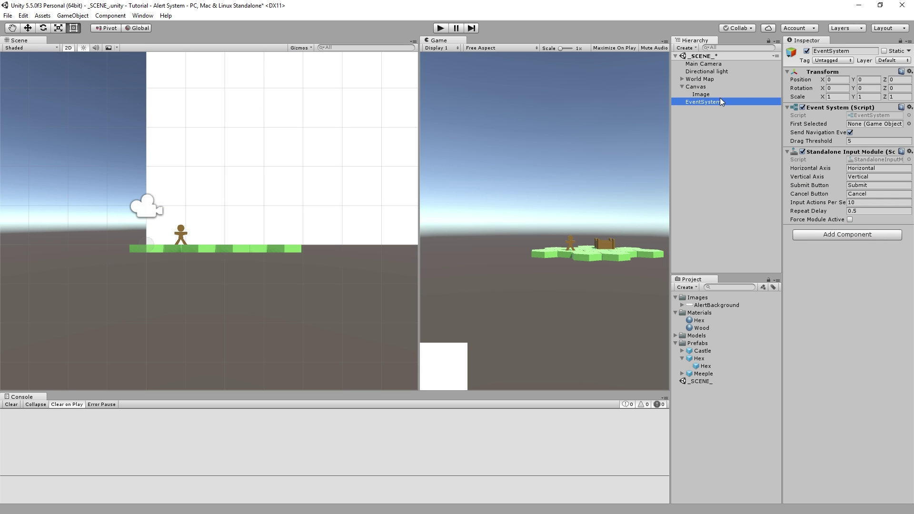
Step: Frame the Canvas in the Scene view, widen the Game view, and make the Console taller
{"action": "left_click", "coordinate": [697, 89]}
{"action": "key", "text": "f"}
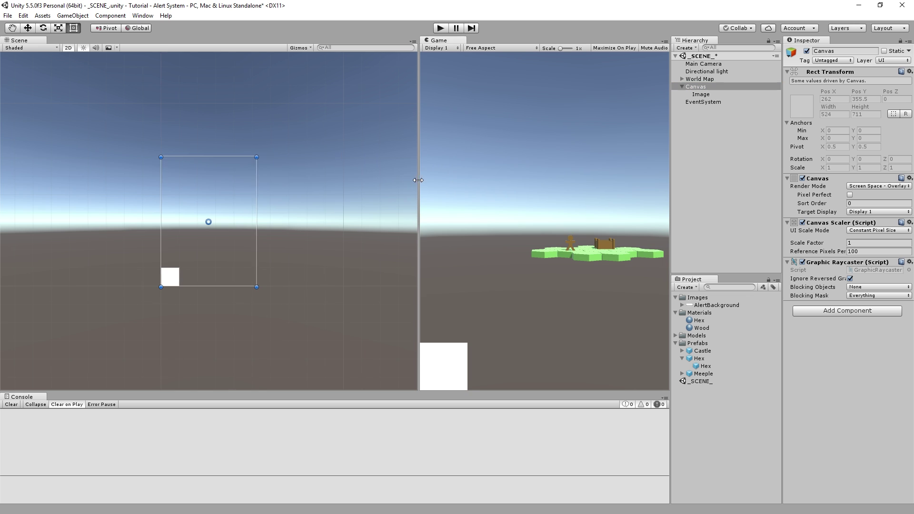
{"action": "left_click_drag", "start_coordinate": [419, 184], "coordinate": [330, 183]}
{"action": "left_click_drag", "start_coordinate": [431, 388], "coordinate": [457, 306]}
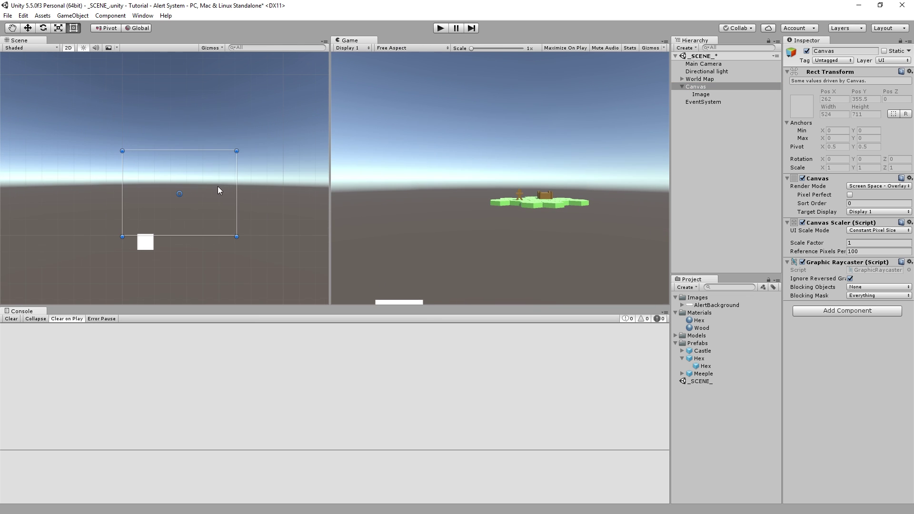
Step: Set the Image's Source Image to the AlertBackground sprite and frame the Image in the Scene view
{"action": "left_click", "coordinate": [719, 95]}
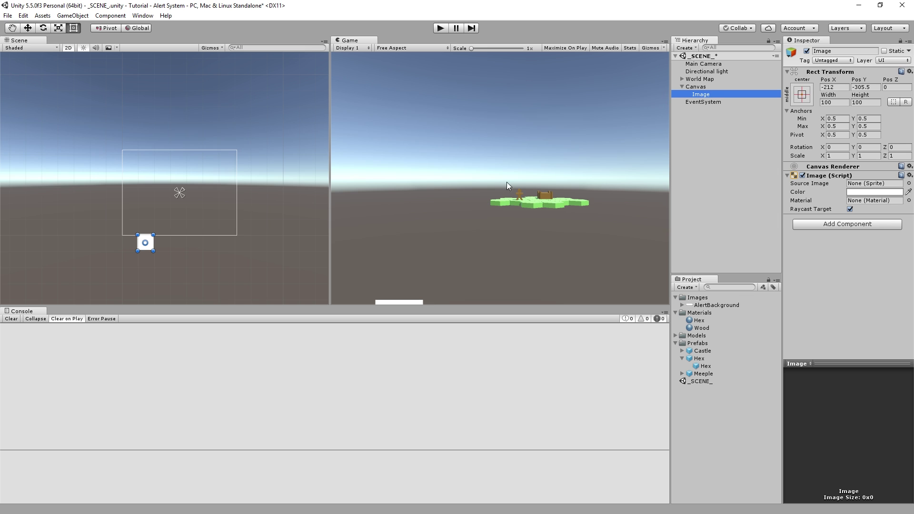
{"action": "left_click", "coordinate": [909, 184]}
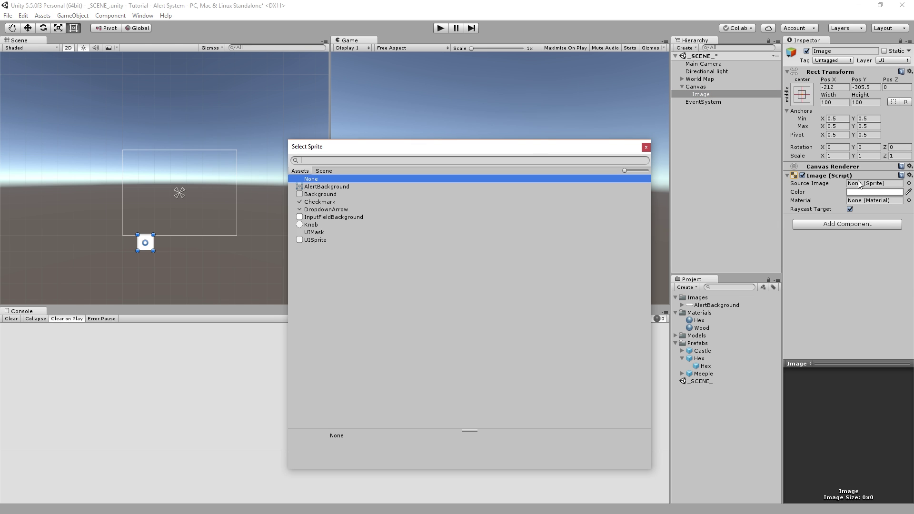
{"action": "left_click", "coordinate": [330, 187]}
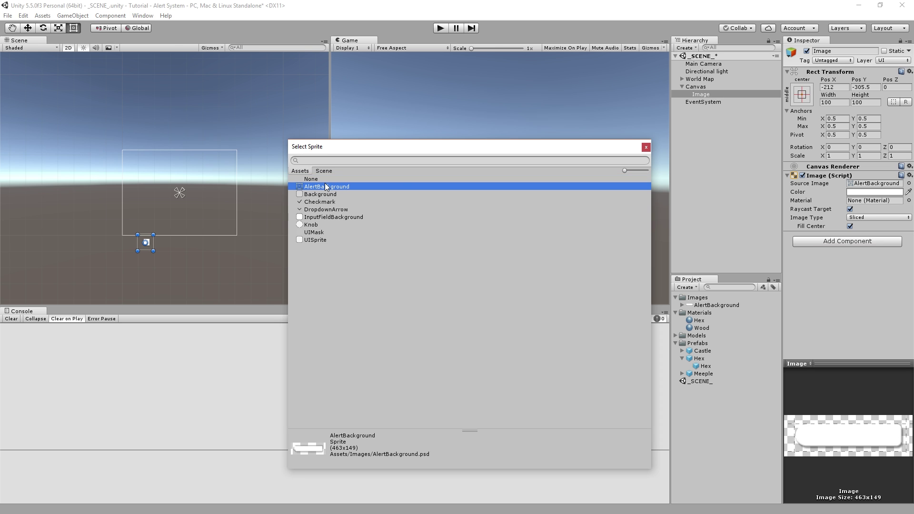
{"action": "left_click", "coordinate": [646, 148]}
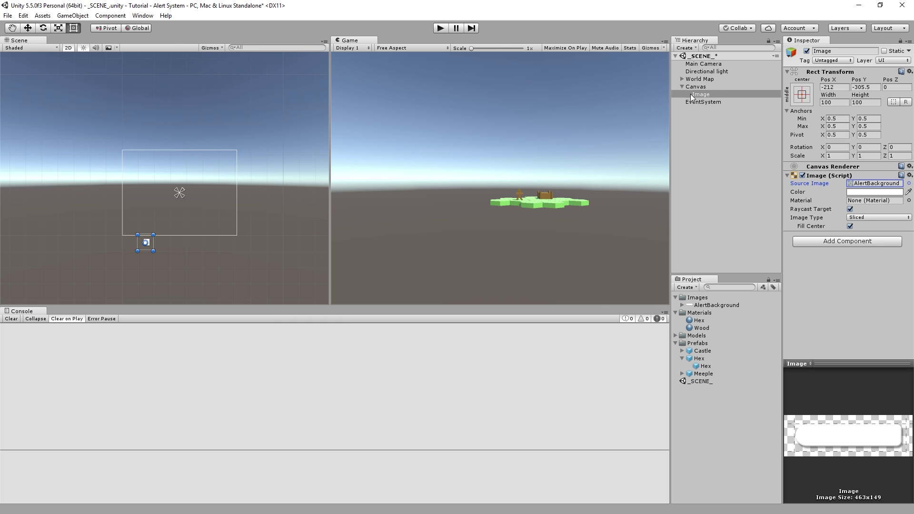
{"action": "double_click", "coordinate": [719, 94]}
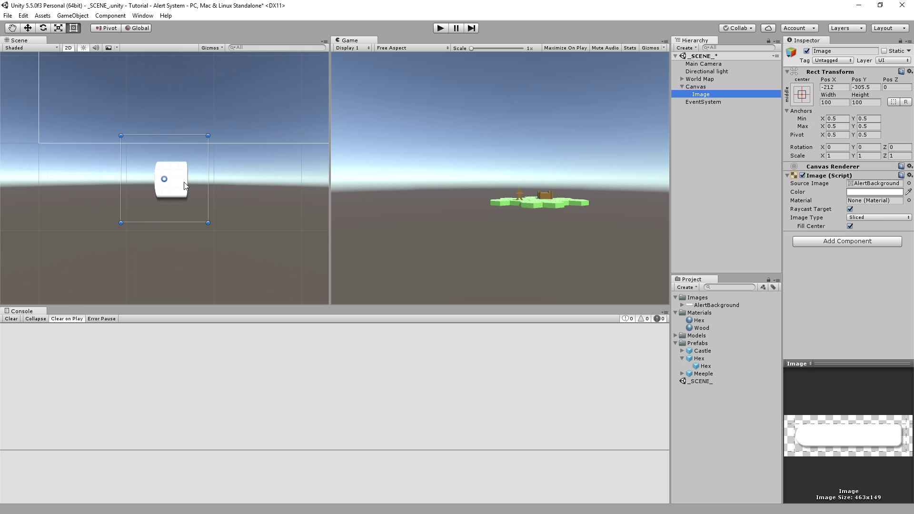
Step: Set the Image Type to Simple and apply Set Native Size (463 × 149)
{"action": "scroll", "coordinate": [165, 185], "scroll_direction": "down", "scroll_amount": 3}
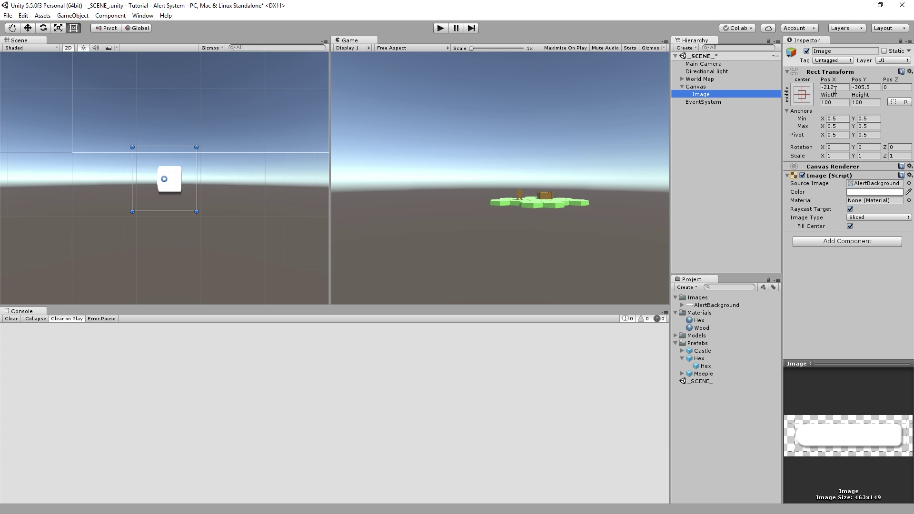
{"action": "left_click", "coordinate": [895, 218]}
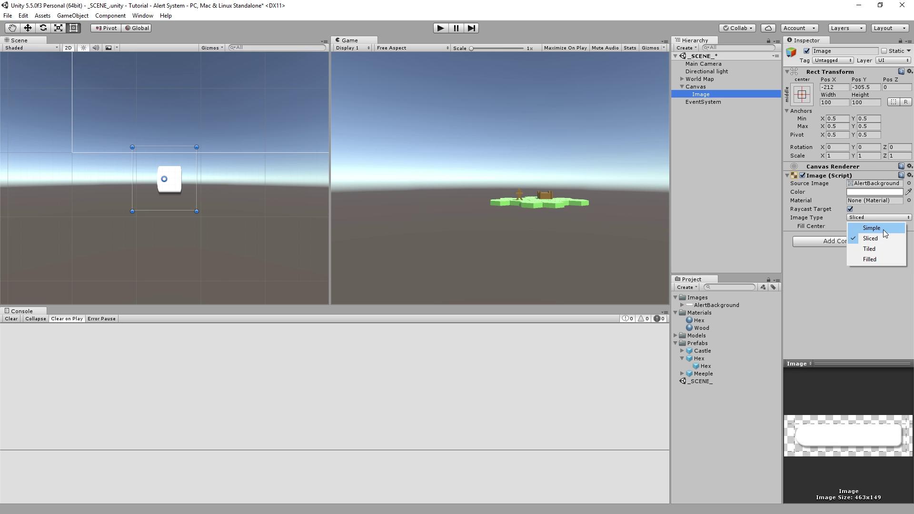
{"action": "left_click", "coordinate": [884, 230]}
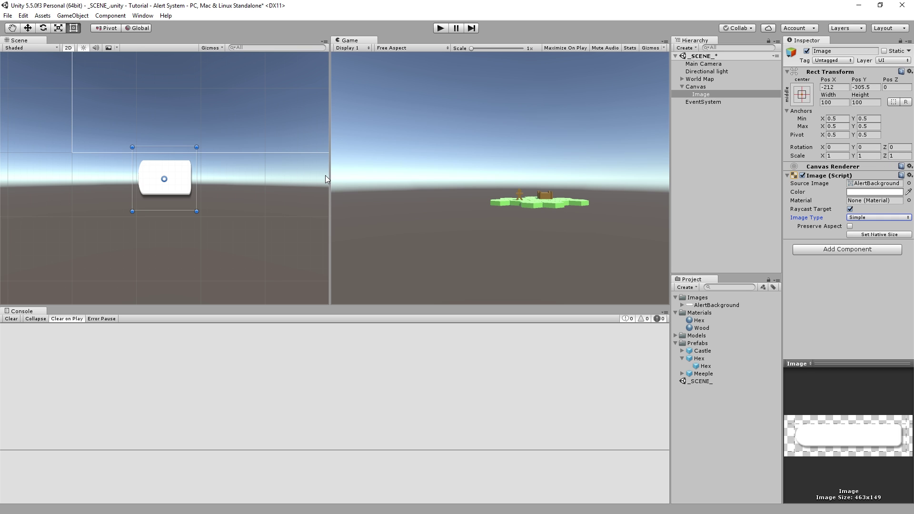
{"action": "left_click", "coordinate": [875, 233]}
Step: Move the alert image toward the Canvas's lower right, to about X 124, Y -191
{"action": "scroll", "coordinate": [207, 144], "scroll_direction": "down", "scroll_amount": 2}
{"action": "scroll", "coordinate": [240, 147], "scroll_direction": "down", "scroll_amount": 4}
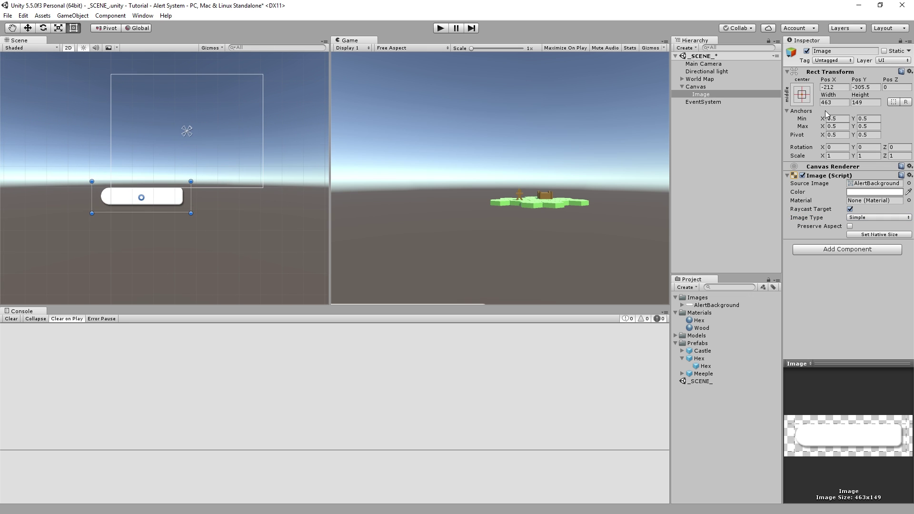
{"action": "left_click_drag", "start_coordinate": [181, 194], "coordinate": [248, 171]}
{"action": "middle_click_drag", "start_coordinate": [235, 179], "coordinate": [197, 213]}
{"action": "scroll", "coordinate": [286, 224], "scroll_direction": "up", "scroll_amount": 1}
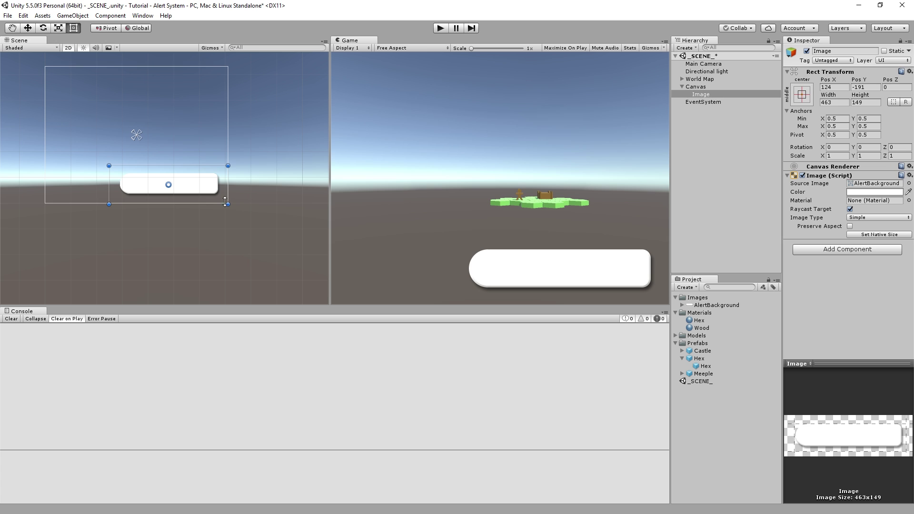
Step: Give the AlertBackground sprite 200 Pixels Per Unit, apply it, then select the Canvas
{"action": "left_click", "coordinate": [708, 309]}
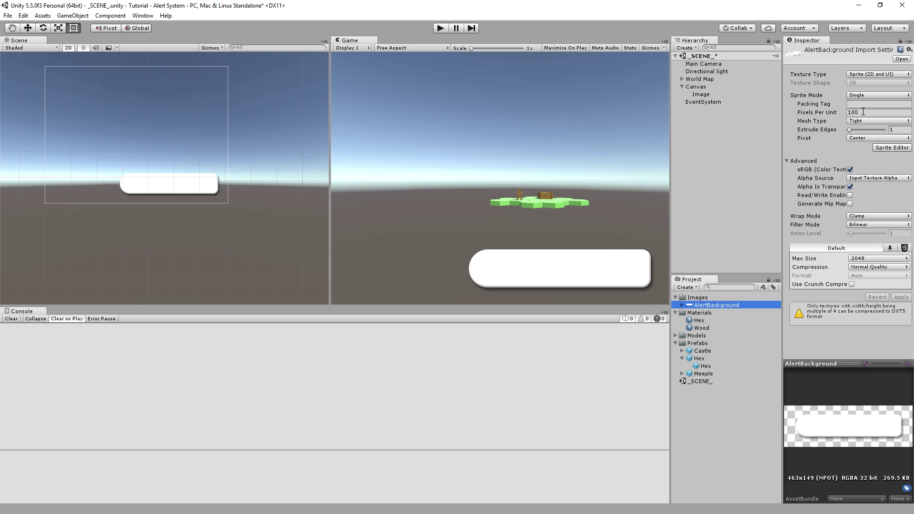
{"action": "left_click", "coordinate": [863, 112]}
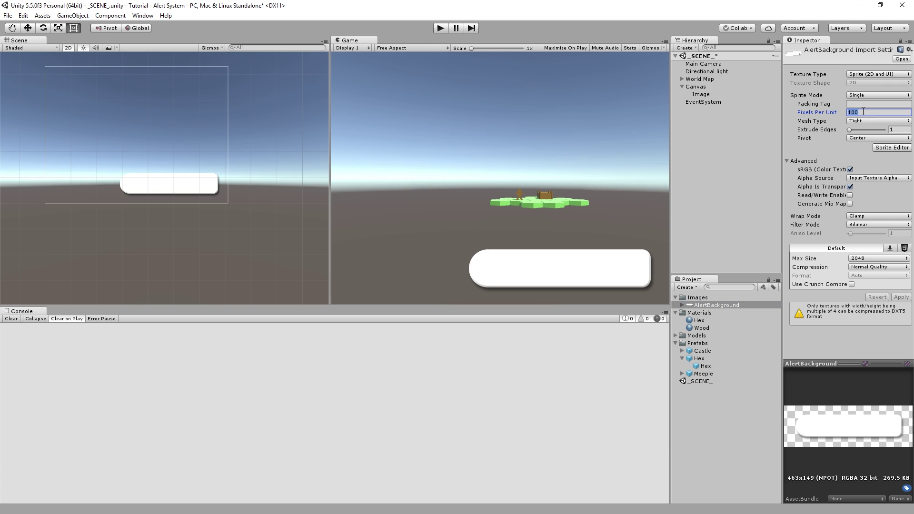
{"action": "type", "text": "200"}
{"action": "left_click", "coordinate": [902, 297]}
{"action": "left_click", "coordinate": [196, 177]}
{"action": "left_click", "coordinate": [716, 88]}
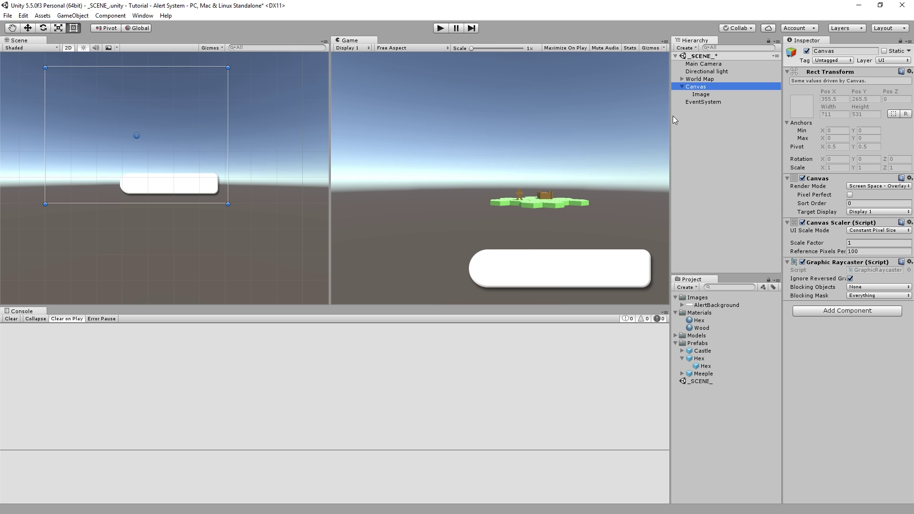
Step: Turn on Maximize On Play and enter Play mode to preview the alert pill
{"action": "middle_click_drag", "start_coordinate": [120, 196], "coordinate": [151, 224]}
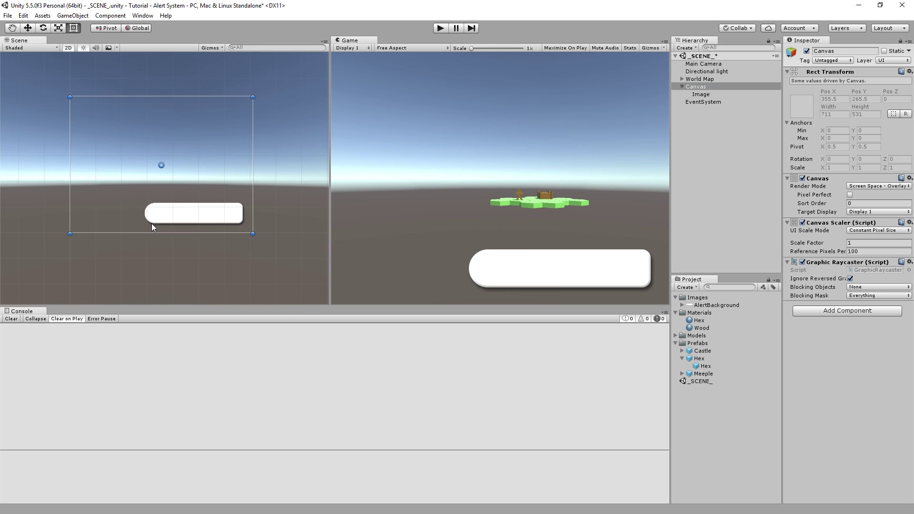
{"action": "scroll", "coordinate": [151, 224], "scroll_direction": "up", "scroll_amount": 1}
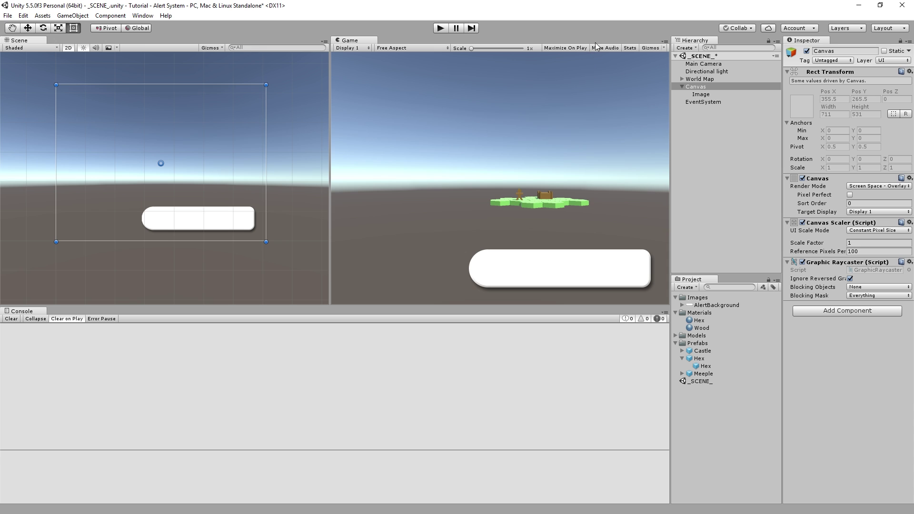
{"action": "left_click", "coordinate": [580, 47]}
{"action": "left_click", "coordinate": [440, 28]}
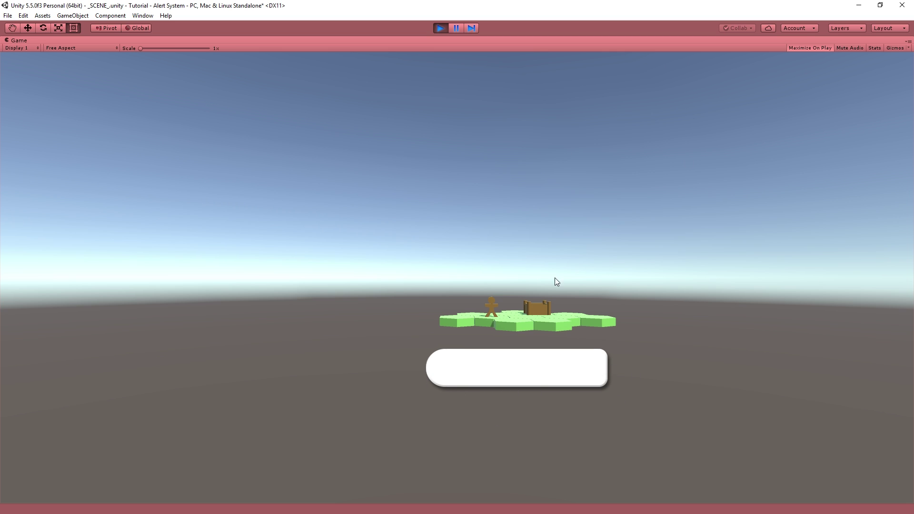
Step: Anchor and pivot the alert image to the bottom-right corner and save the scene
{"action": "left_click", "coordinate": [434, 27]}
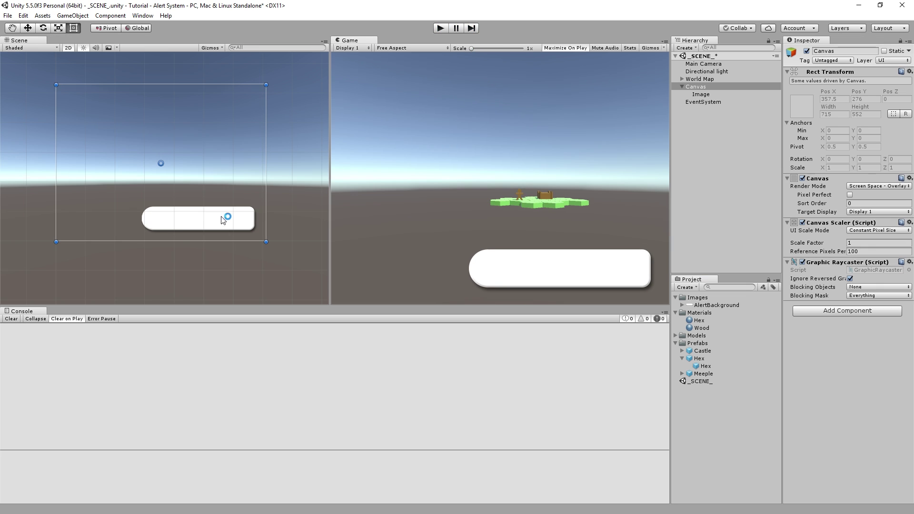
{"action": "left_click", "coordinate": [221, 223]}
{"action": "left_click", "coordinate": [802, 94]}
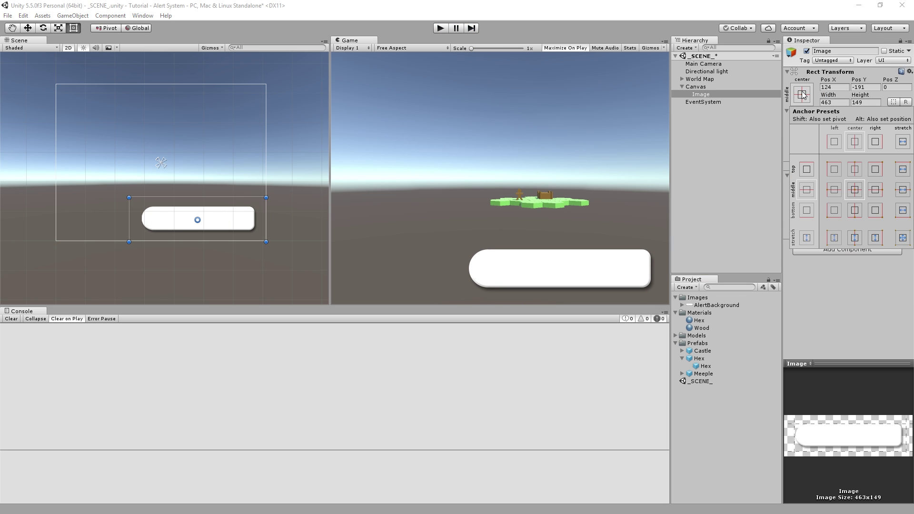
{"action": "left_click", "coordinate": [882, 220], "text": "alt+shift"}
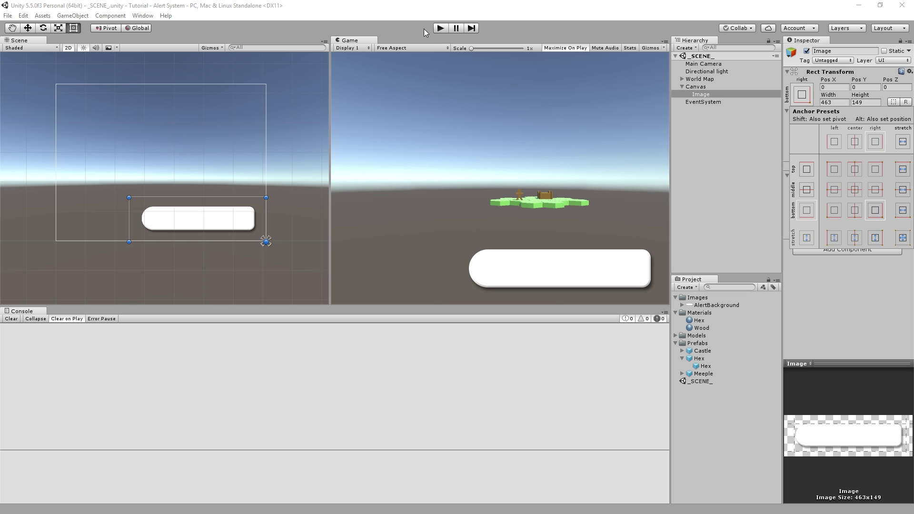
{"action": "key", "text": "ctrl+s"}
Step: Test the new anchoring in Play mode, stop, and select the Canvas
{"action": "left_click", "coordinate": [440, 28]}
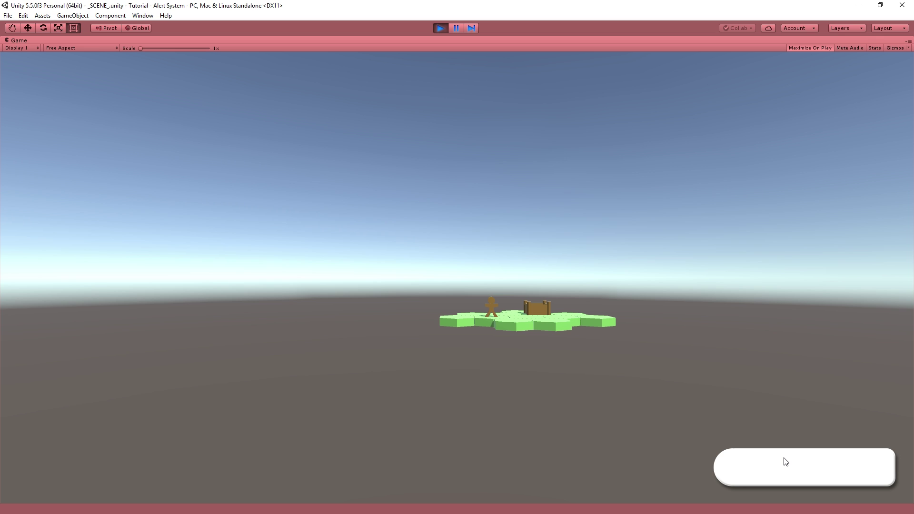
{"action": "left_click", "coordinate": [440, 27]}
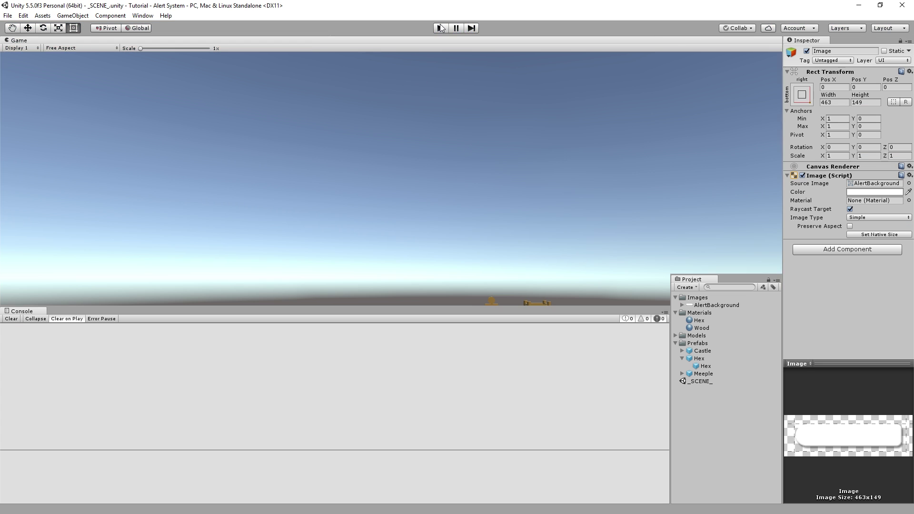
{"action": "left_click", "coordinate": [722, 86]}
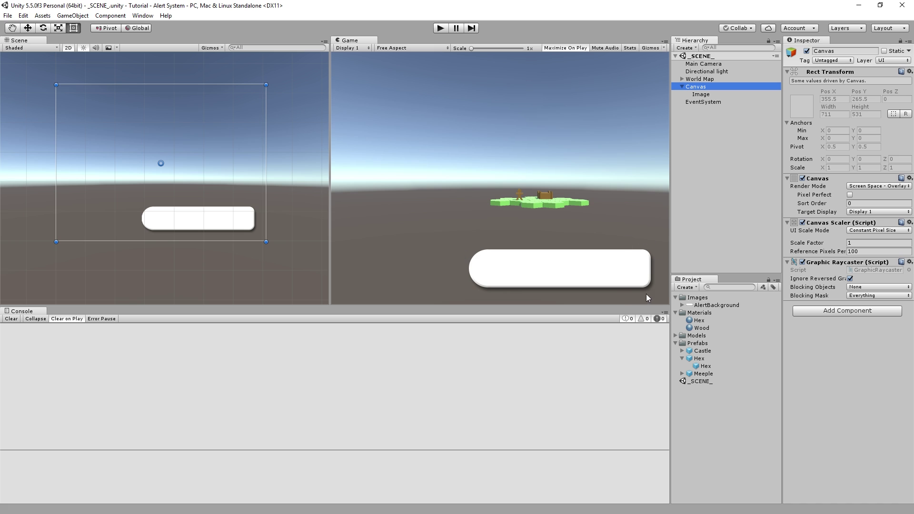
Step: Select the alert Image and pull the Game tab out into its own floating window
{"action": "left_click", "coordinate": [704, 95]}
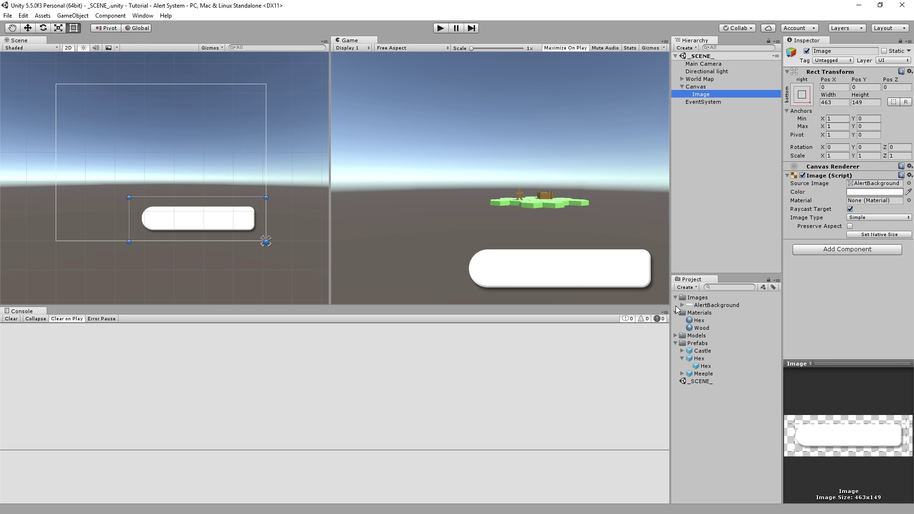
{"action": "left_click_drag", "start_coordinate": [670, 306], "coordinate": [778, 286]}
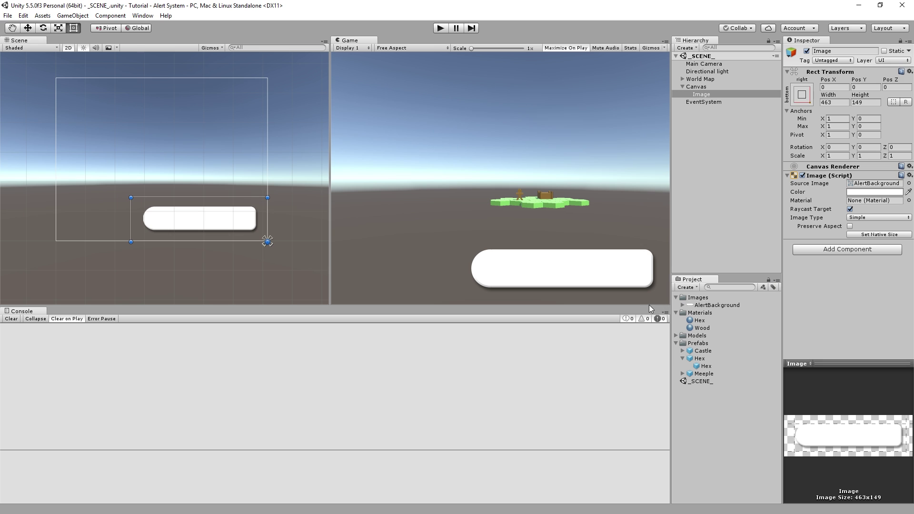
{"action": "left_click_drag", "start_coordinate": [359, 40], "coordinate": [404, 110]}
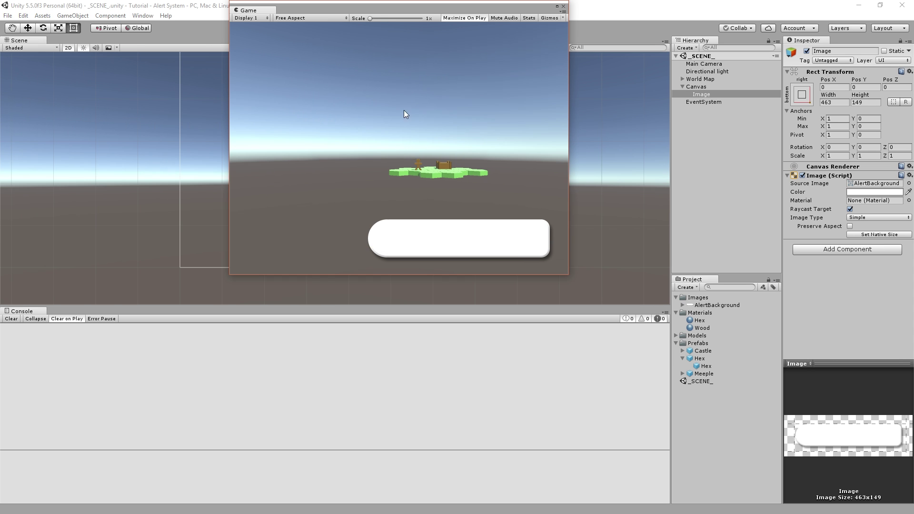
Step: Move the floating Game window, then shrink and enlarge it to confirm the alert stays bottom-right
{"action": "left_click_drag", "start_coordinate": [376, 12], "coordinate": [301, 49]}
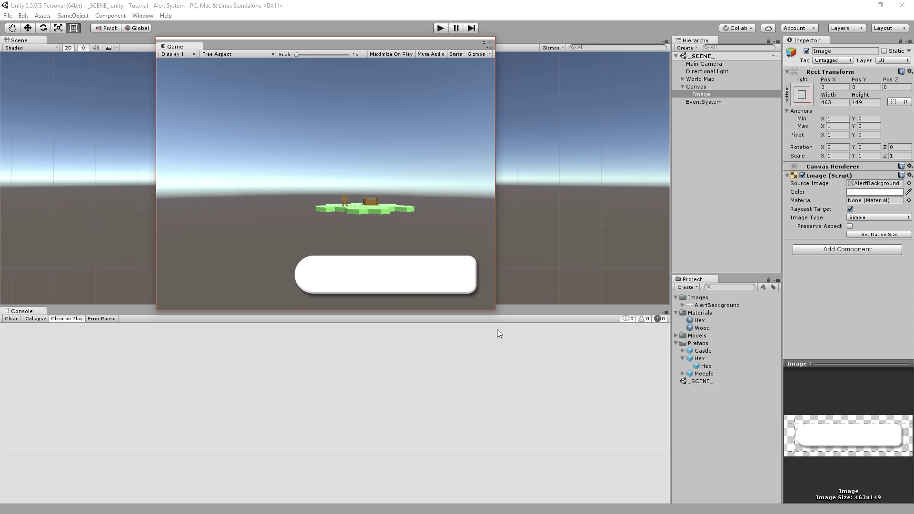
{"action": "left_click_drag", "start_coordinate": [498, 312], "coordinate": [471, 242]}
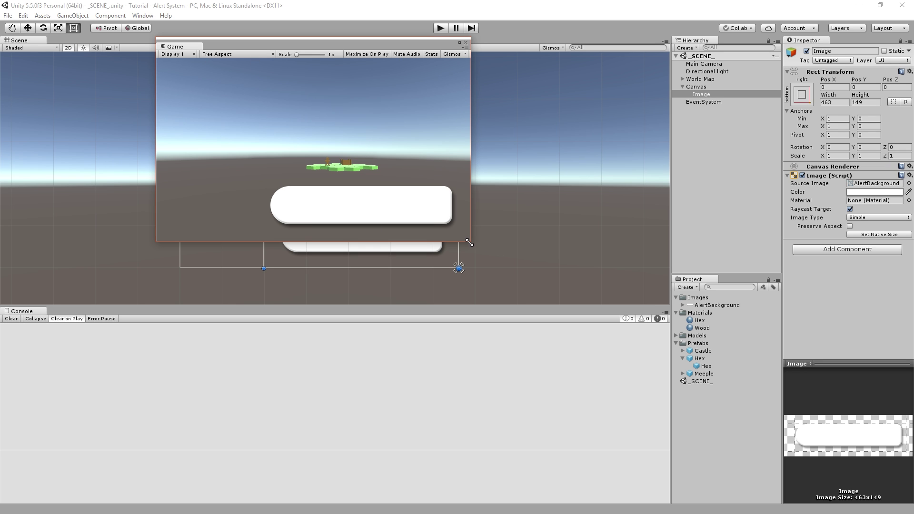
{"action": "left_click_drag", "start_coordinate": [469, 243], "coordinate": [460, 240]}
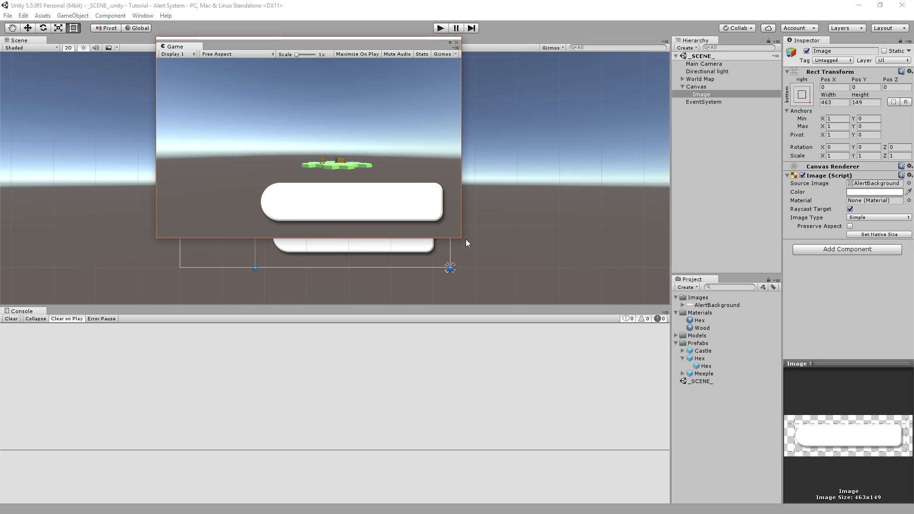
{"action": "left_click_drag", "start_coordinate": [460, 238], "coordinate": [663, 368]}
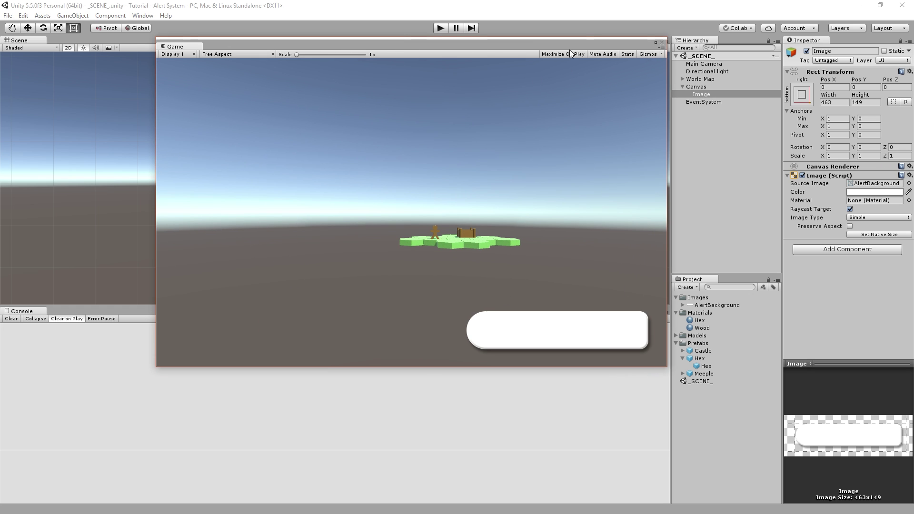
Step: Start and stop Play mode twice to preview the alert pill
{"action": "left_click", "coordinate": [441, 28]}
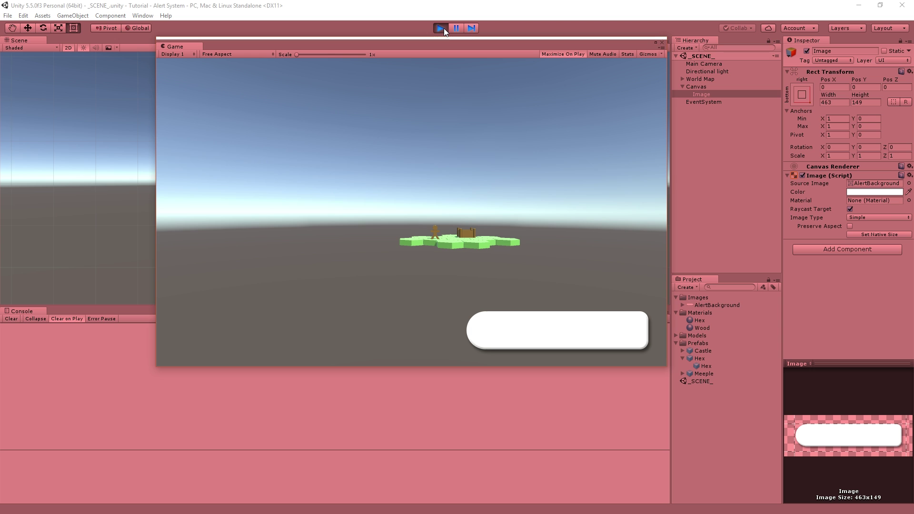
{"action": "left_click", "coordinate": [442, 28]}
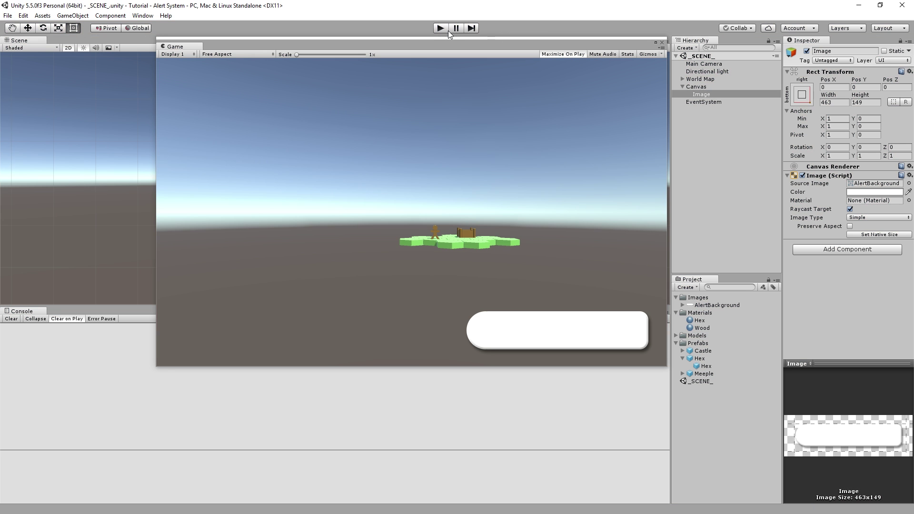
{"action": "left_click", "coordinate": [443, 29]}
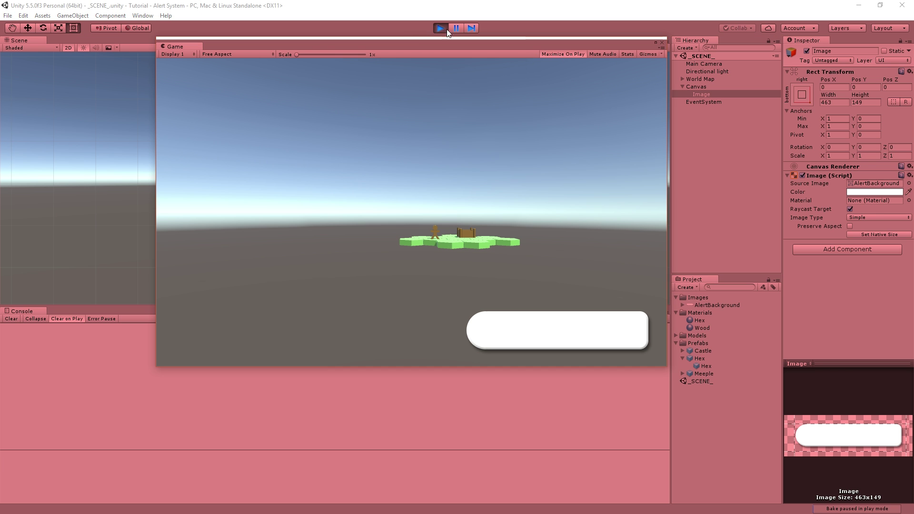
{"action": "left_click", "coordinate": [441, 28]}
Step: Dock the Game view right of the Scene view, widen it, and preview in Play mode
{"action": "left_click_drag", "start_coordinate": [187, 47], "coordinate": [656, 84]}
{"action": "left_click_drag", "start_coordinate": [448, 108], "coordinate": [372, 110]}
{"action": "left_click", "coordinate": [436, 25]}
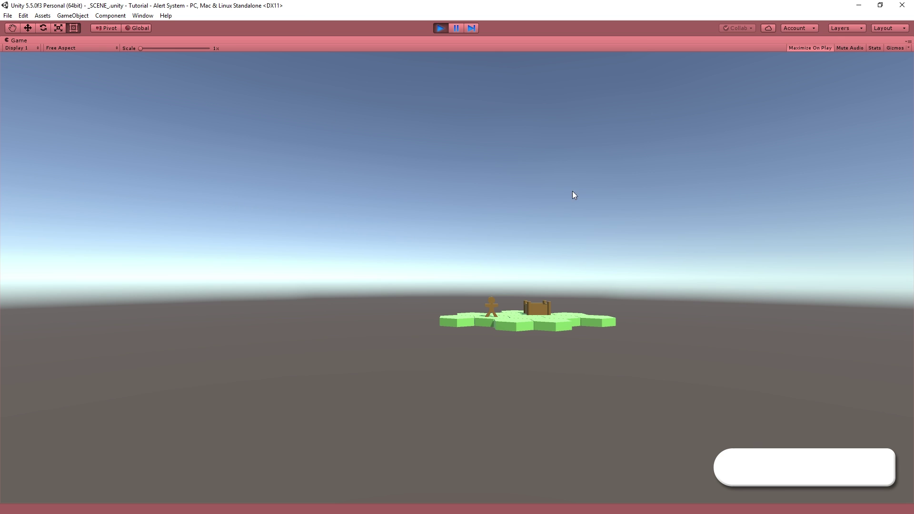
{"action": "left_click", "coordinate": [440, 28]}
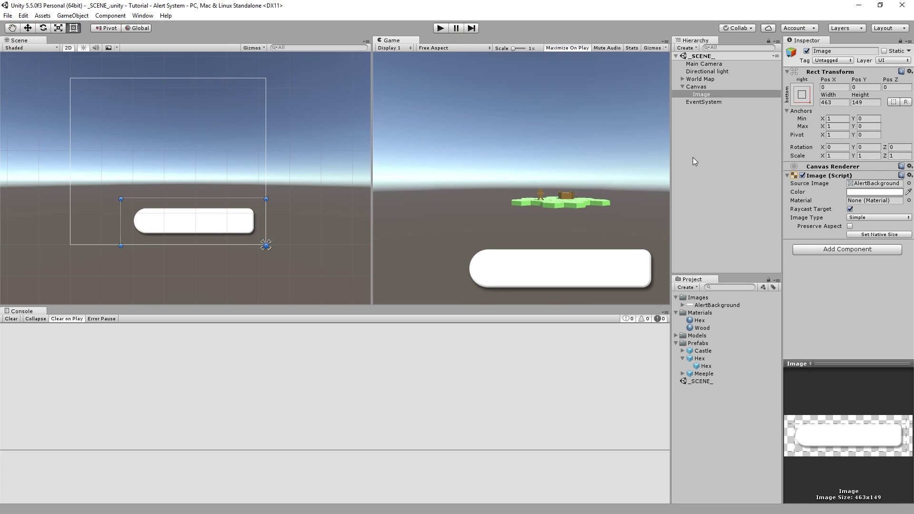
Step: Select the Canvas in the Hierarchy, cancelling the accidental rename
{"action": "left_click", "coordinate": [713, 86]}
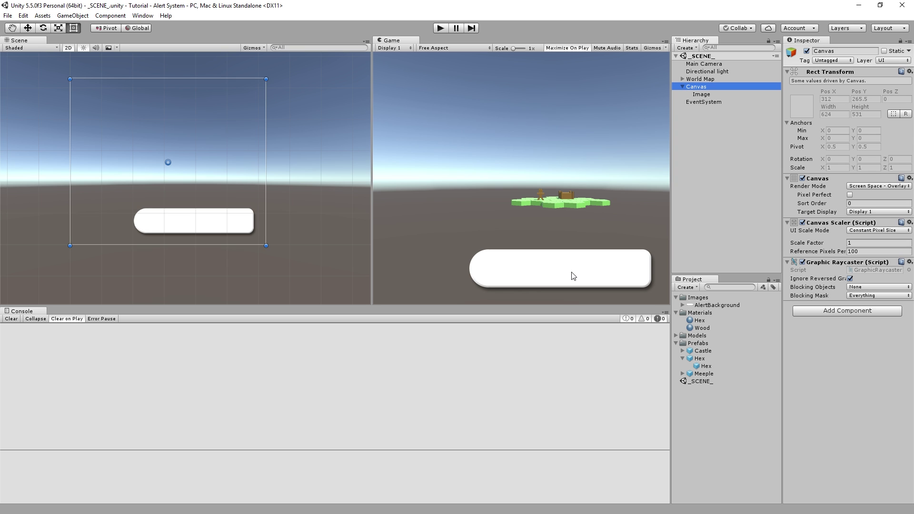
{"action": "left_click", "coordinate": [713, 89]}
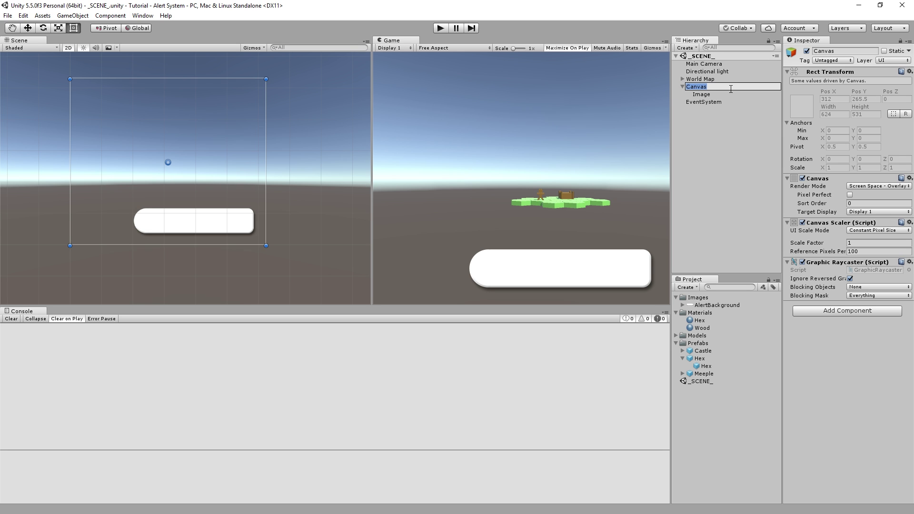
{"action": "left_click", "coordinate": [735, 119]}
{"action": "left_click", "coordinate": [688, 86]}
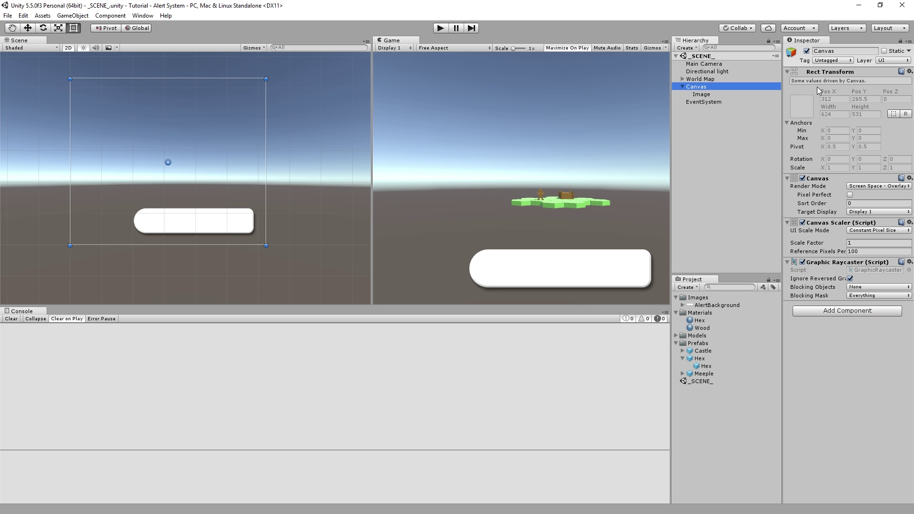
Step: Set Canvas Scaler UI Scale Mode to Scale With Screen Size, reference resolution 1920 × 1080
{"action": "left_click", "coordinate": [869, 231]}
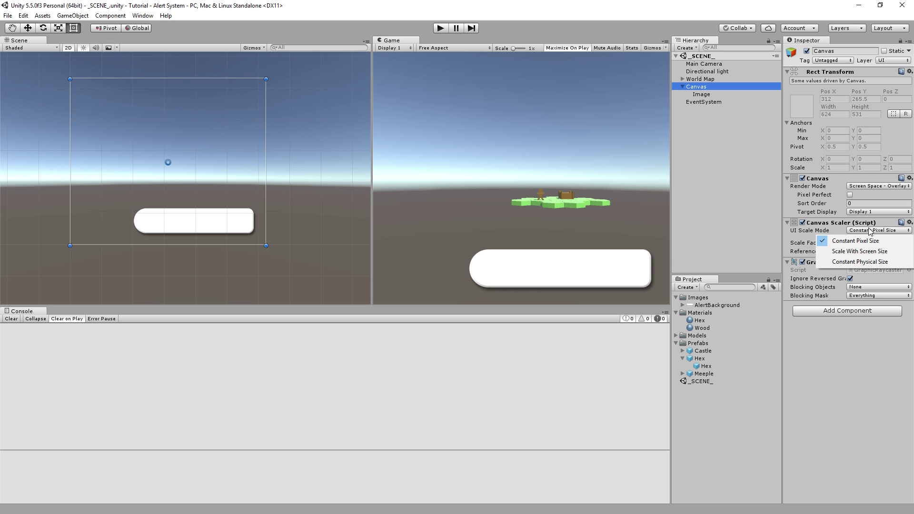
{"action": "left_click", "coordinate": [891, 261]}
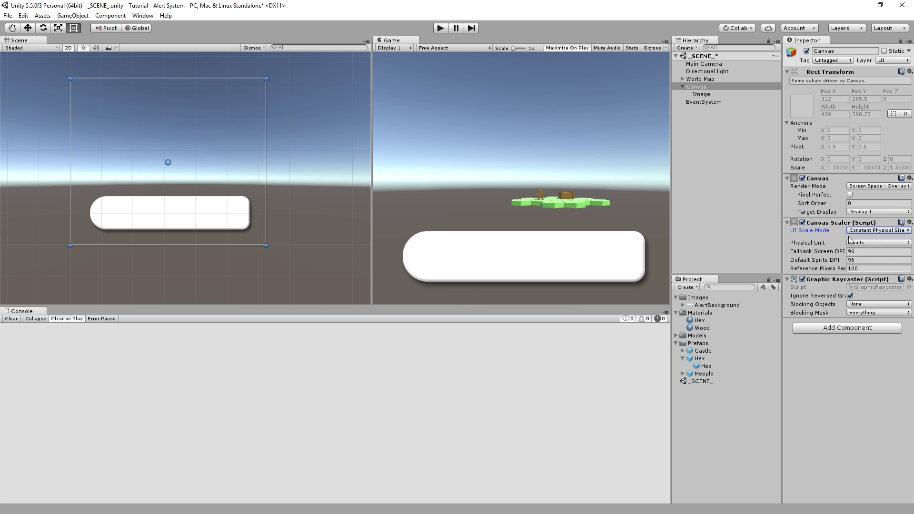
{"action": "left_click", "coordinate": [881, 231]}
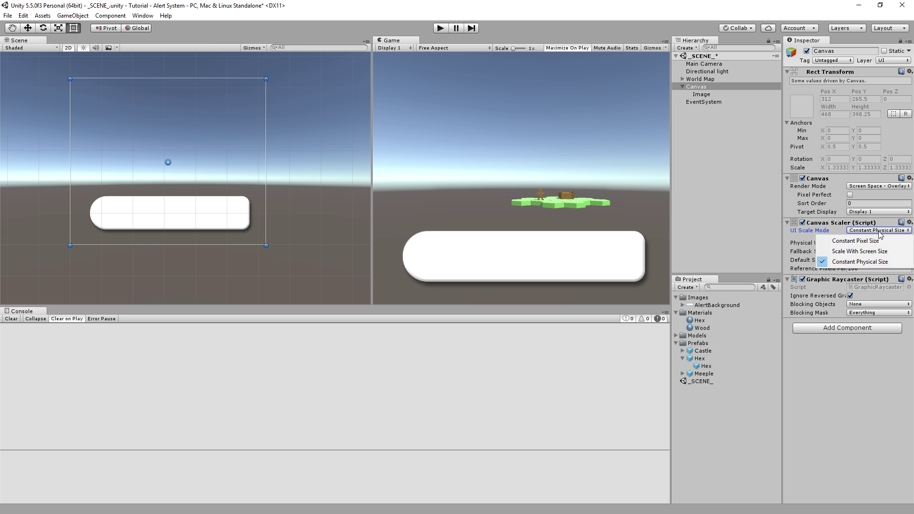
{"action": "left_click", "coordinate": [876, 249]}
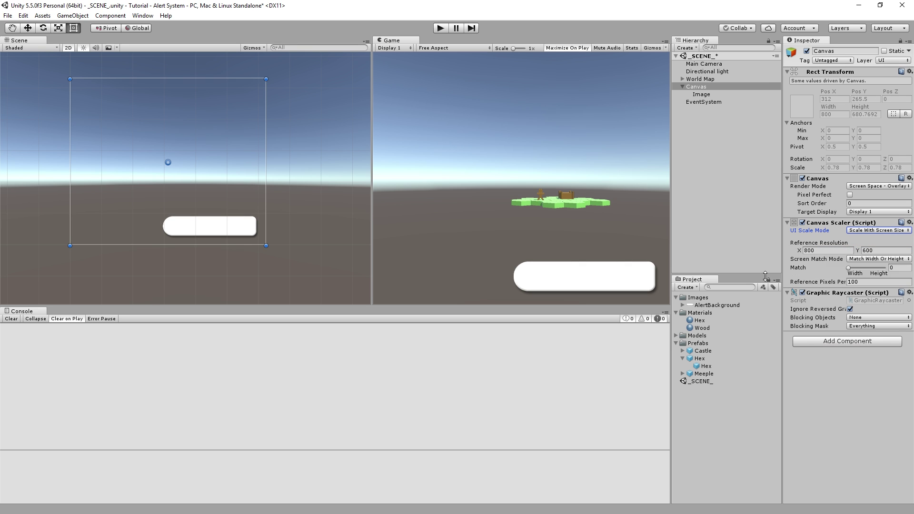
{"action": "left_click", "coordinate": [823, 251]}
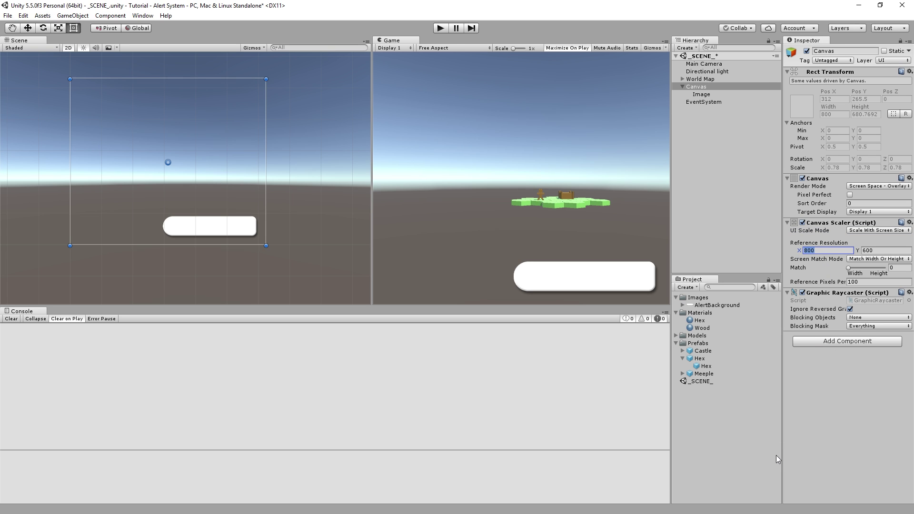
{"action": "type", "text": "1920"}
{"action": "key", "text": "Tab"}
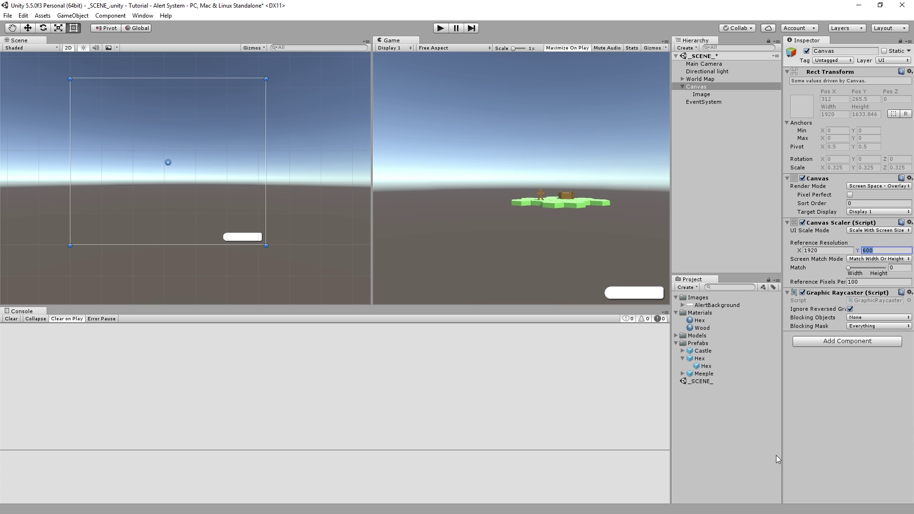
{"action": "type", "text": "1080"}
{"action": "left_click", "coordinate": [871, 375]}
Step: Test in Play mode, slide Canvas Scaler Match to Height (1), and widen the Game view
{"action": "left_click", "coordinate": [440, 28]}
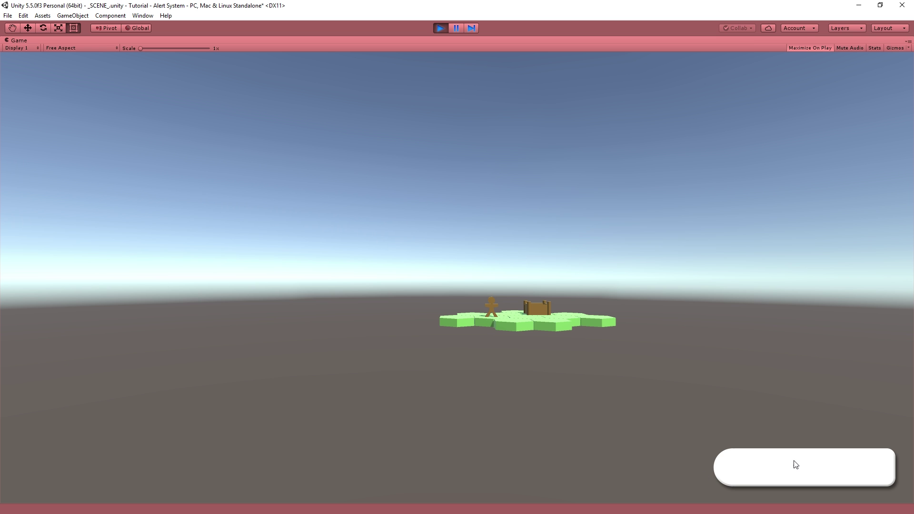
{"action": "left_click", "coordinate": [442, 27]}
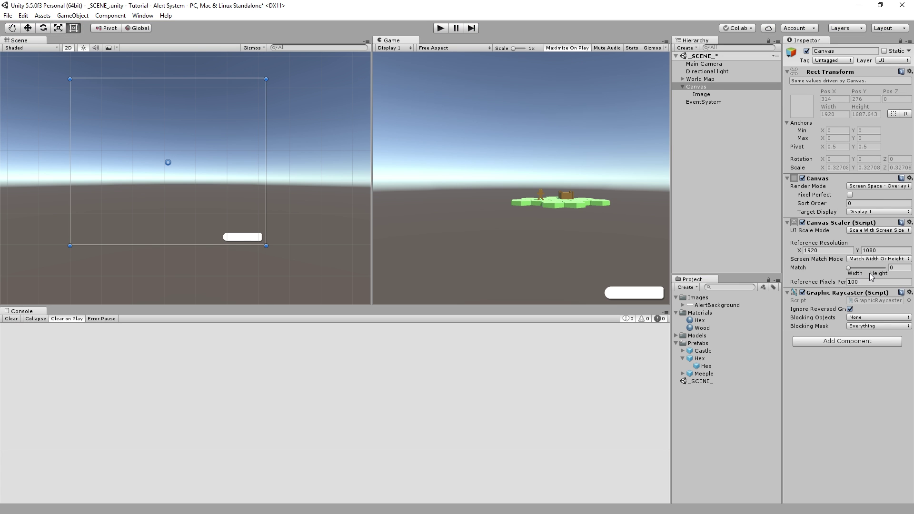
{"action": "left_click_drag", "start_coordinate": [851, 270], "coordinate": [887, 270]}
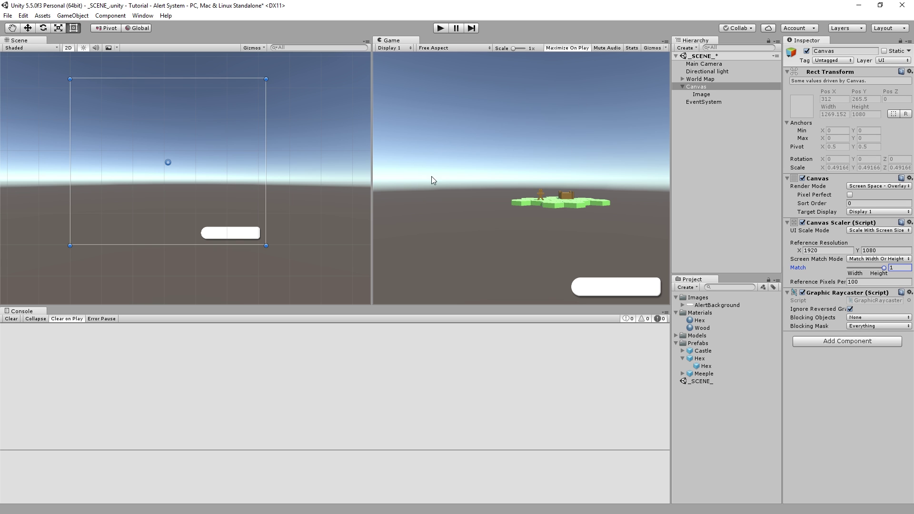
{"action": "left_click_drag", "start_coordinate": [371, 174], "coordinate": [341, 170]}
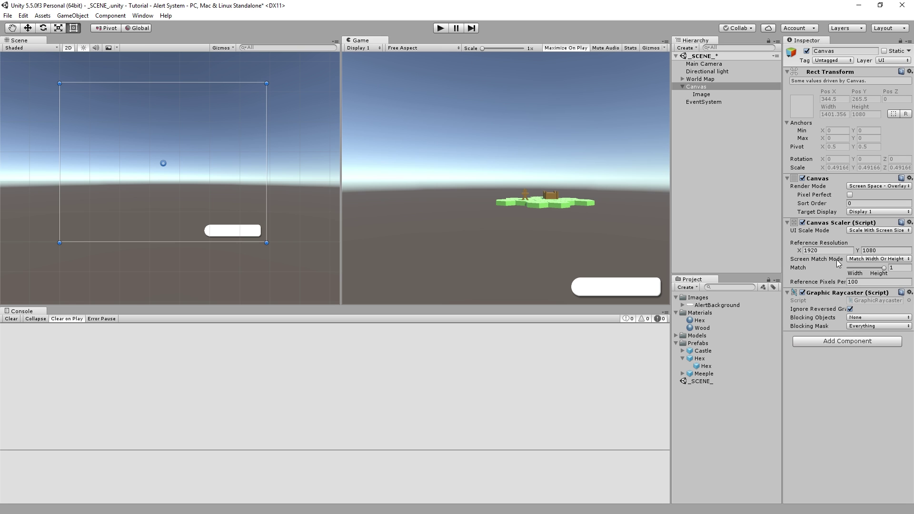
{"action": "left_click_drag", "start_coordinate": [341, 65], "coordinate": [313, 64]}
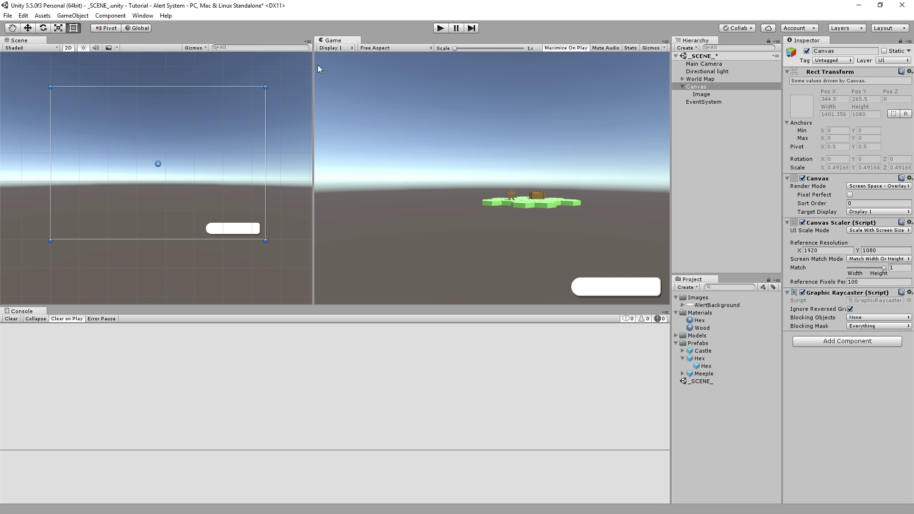
Step: Add a Text child under the alert Image reading 'Test Alert!'
{"action": "left_click", "coordinate": [714, 95]}
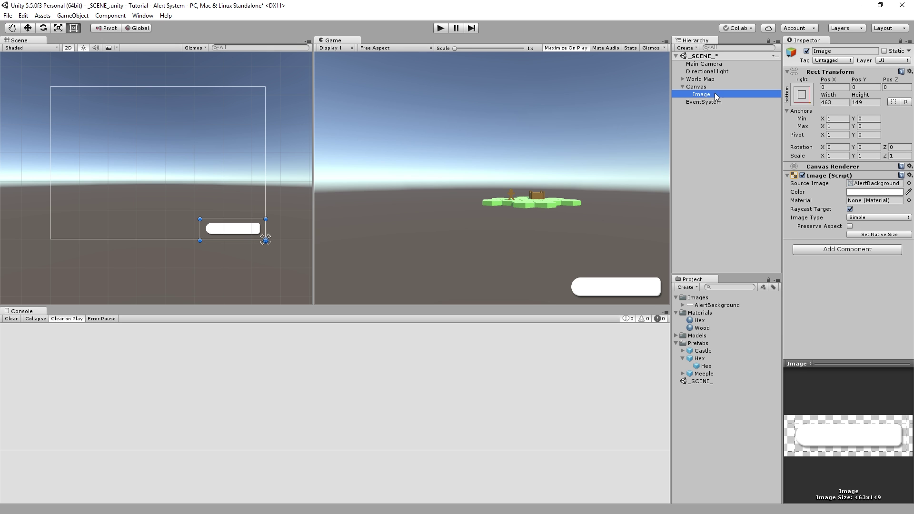
{"action": "right_click", "coordinate": [719, 94]}
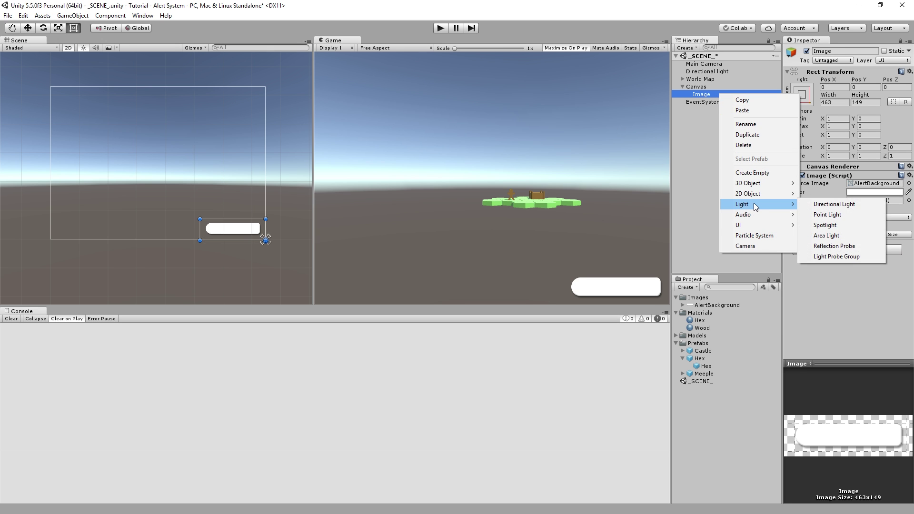
{"action": "mouse_move", "coordinate": [753, 225]}
{"action": "left_click", "coordinate": [825, 227]}
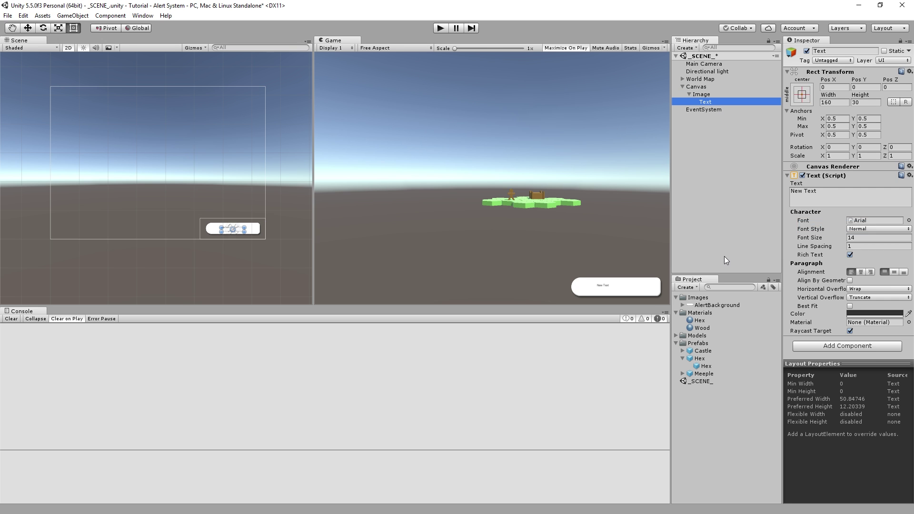
{"action": "left_click", "coordinate": [835, 196]}
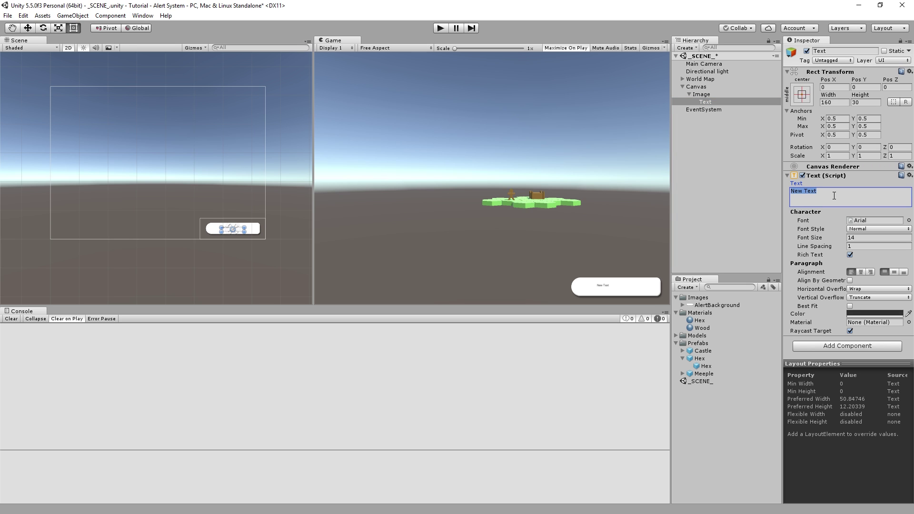
{"action": "type", "text": "Test Aler4t"}
{"action": "key", "text": "BackSpace"}
{"action": "key", "text": "BackSpace"}
{"action": "type", "text": "t"}
Step: Stretch the text to fill the pill and center it horizontally and vertically
{"action": "left_click", "coordinate": [801, 97]}
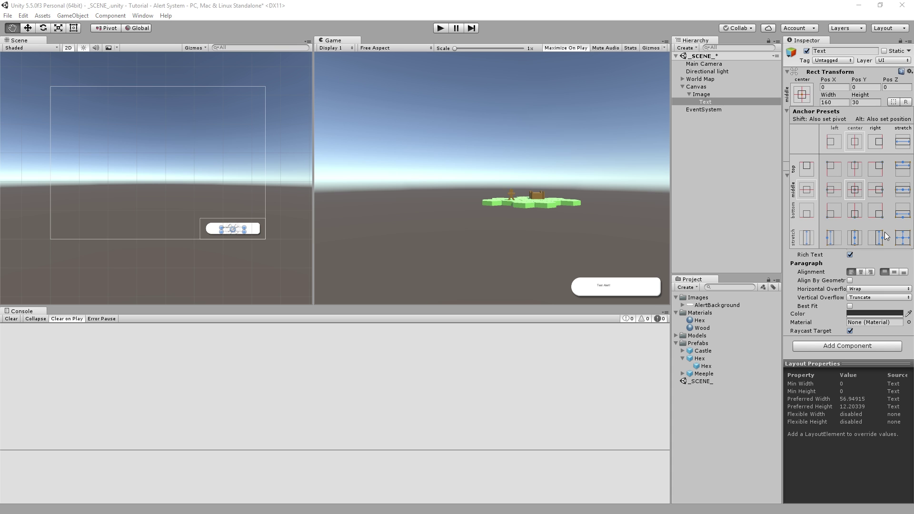
{"action": "left_click", "coordinate": [903, 238]}
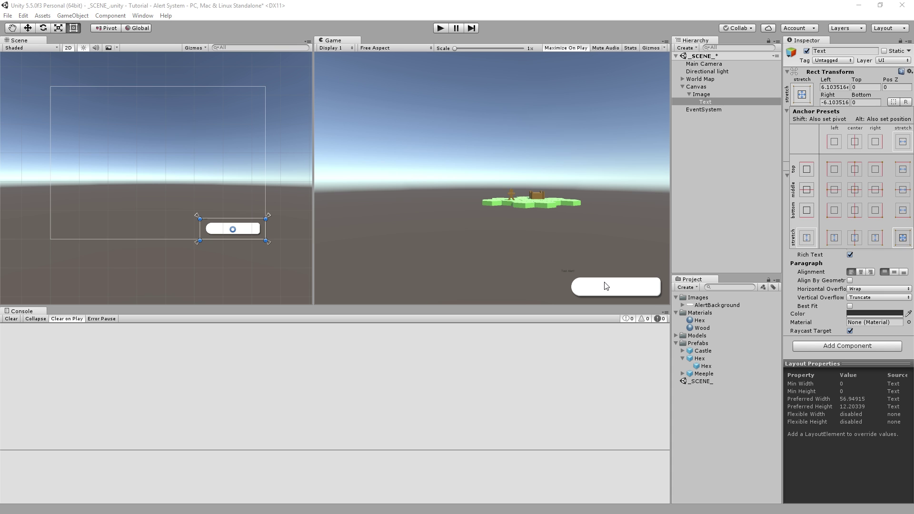
{"action": "left_click", "coordinate": [827, 38]}
{"action": "left_click", "coordinate": [861, 272]}
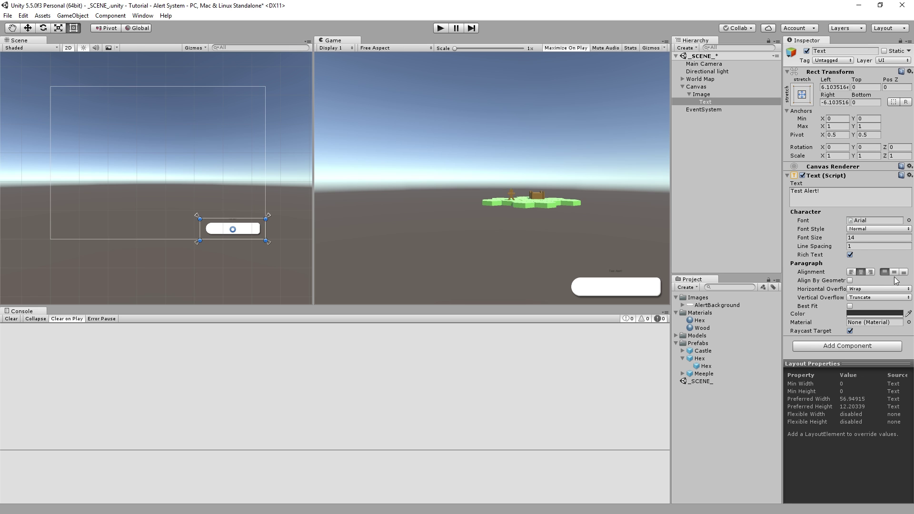
{"action": "left_click", "coordinate": [894, 272]}
Step: Set the text's font size to 24
{"action": "left_click", "coordinate": [872, 240]}
{"action": "type", "text": "36"}
{"action": "key", "text": "Return"}
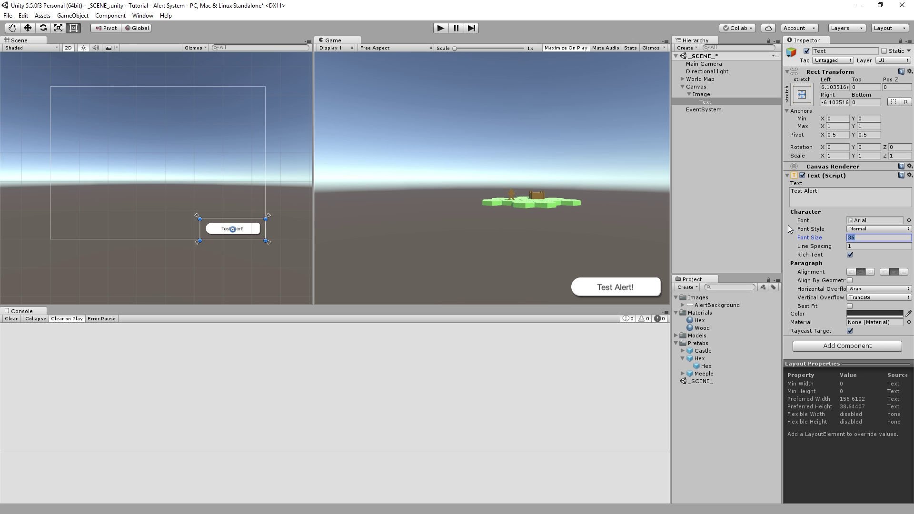
{"action": "type", "text": "0"}
{"action": "key", "text": "BackSpace"}
{"action": "type", "text": "24"}
{"action": "key", "text": "Tab"}
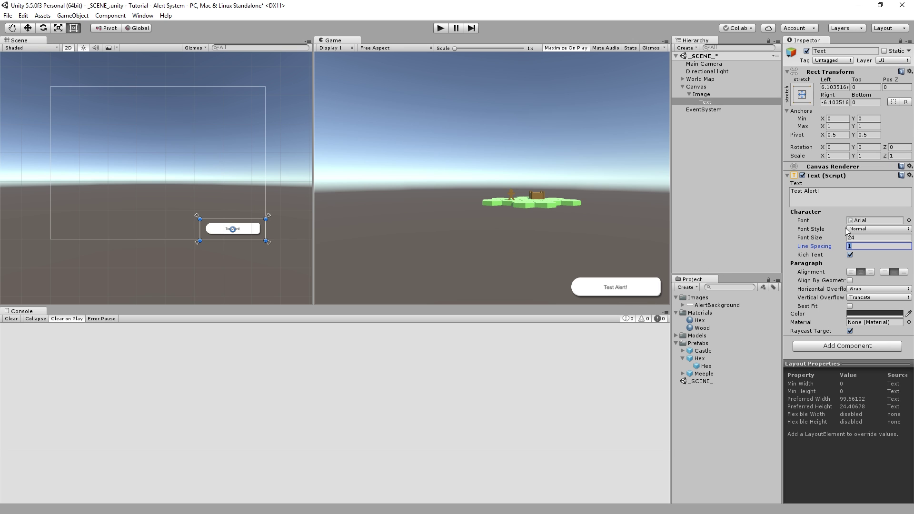
{"action": "left_click", "coordinate": [847, 194]}
{"action": "left_click", "coordinate": [847, 194]}
{"action": "key", "text": "Return"}
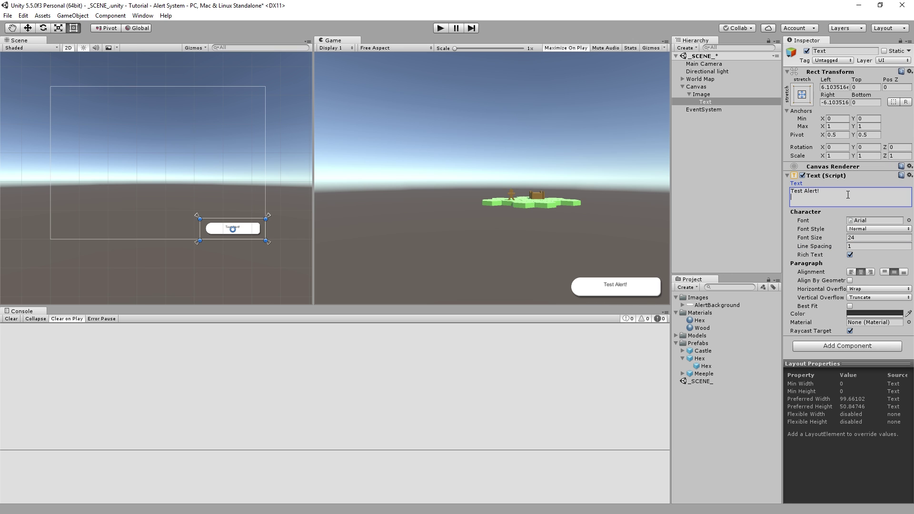
{"action": "type", "text": "blah!"}
{"action": "key", "text": "ctrl+s"}
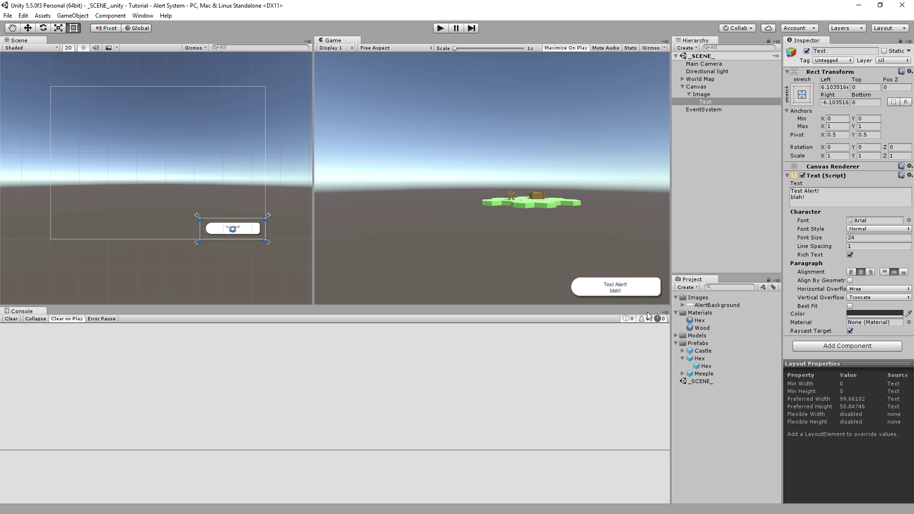
{"action": "left_click", "coordinate": [441, 28]}
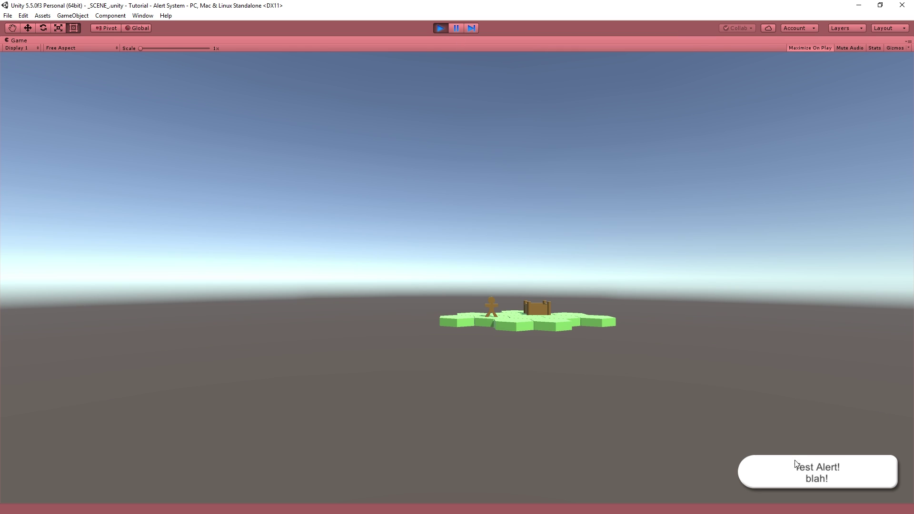
{"action": "left_click", "coordinate": [442, 29]}
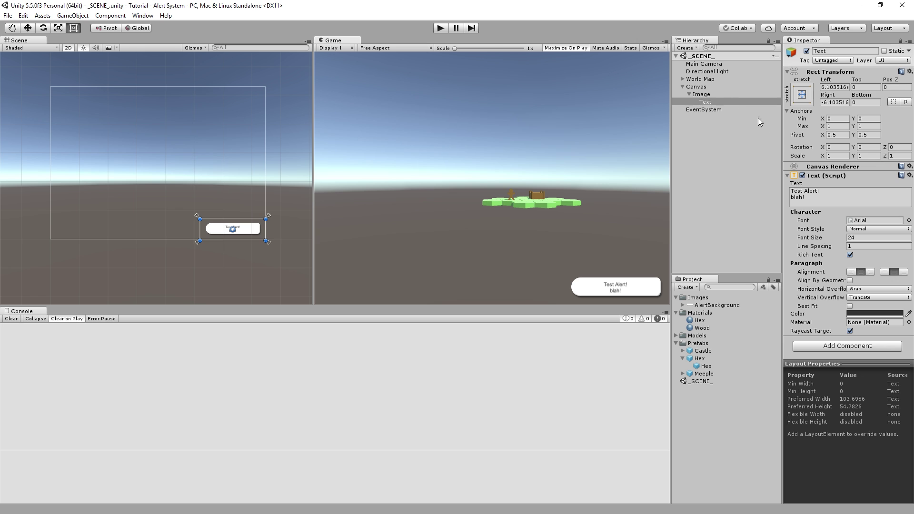
Step: Insert two blank lines before the 'blah!' line of the alert text
{"action": "double_click", "coordinate": [708, 101]}
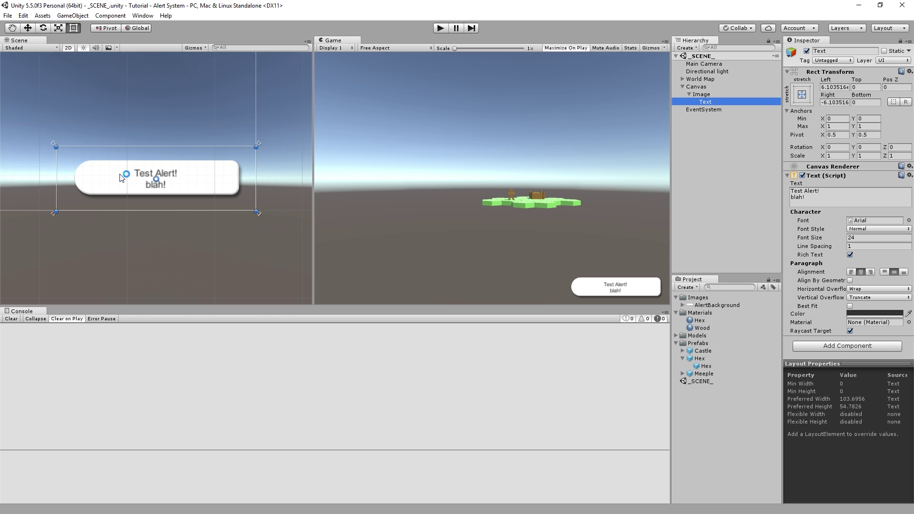
{"action": "left_click", "coordinate": [839, 198]}
{"action": "left_click", "coordinate": [839, 197]}
{"action": "key", "text": "Home"}
{"action": "key", "text": "Return"}
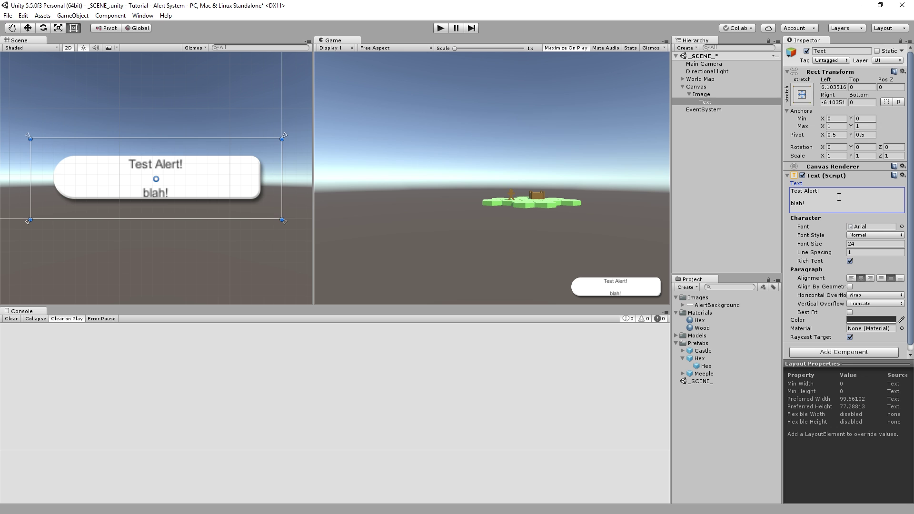
{"action": "key", "text": "Return"}
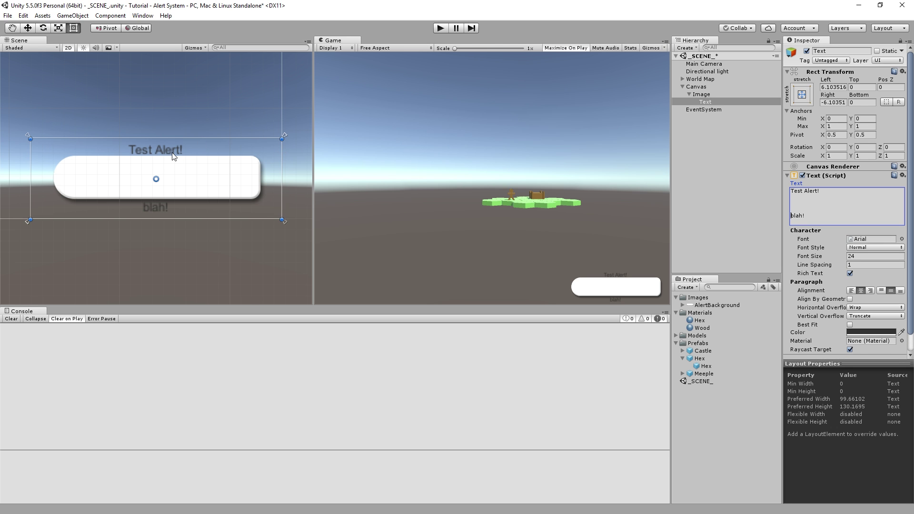
Step: Alt-apply the stretch anchor preset so the text box fills the whole pill
{"action": "mouse_move", "coordinate": [167, 151]}
{"action": "middle_mouse_down"}
{"action": "mouse_move", "coordinate": [202, 163]}
{"action": "mouse_move", "coordinate": [179, 151]}
{"action": "middle_mouse_up"}
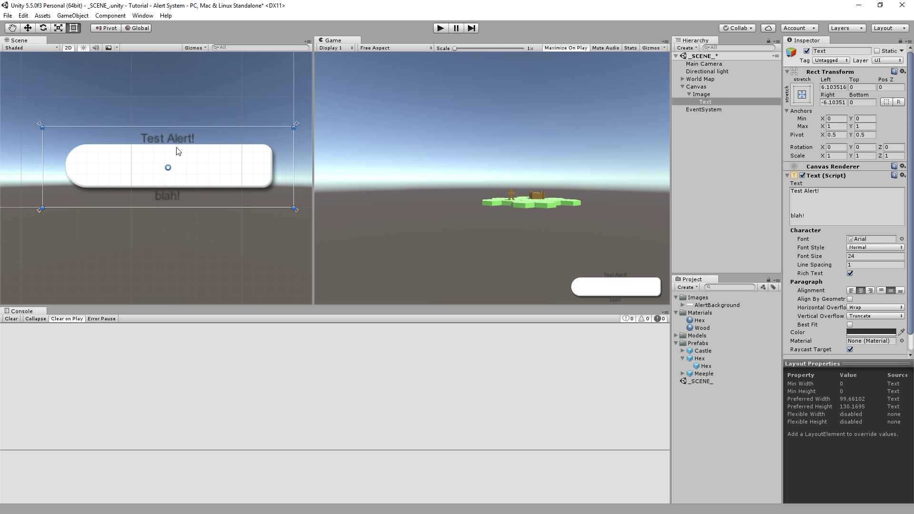
{"action": "left_click", "coordinate": [699, 95]}
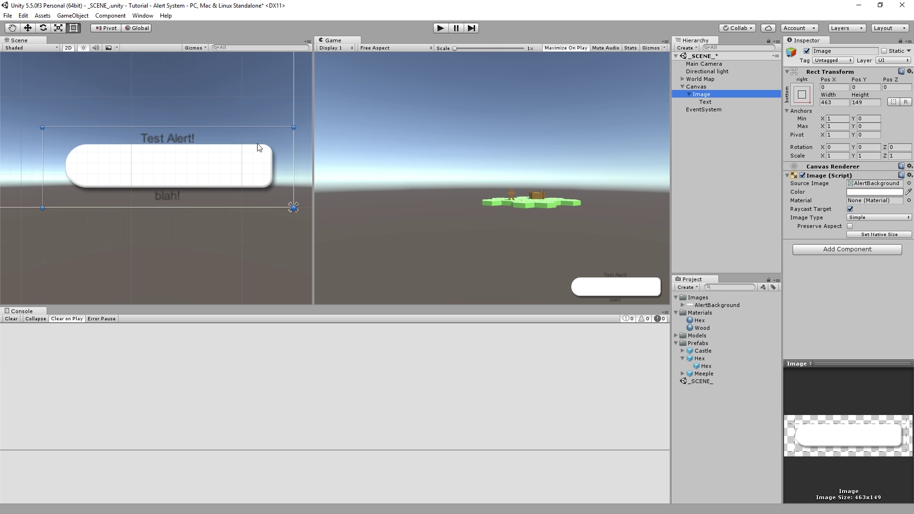
{"action": "left_click", "coordinate": [721, 102]}
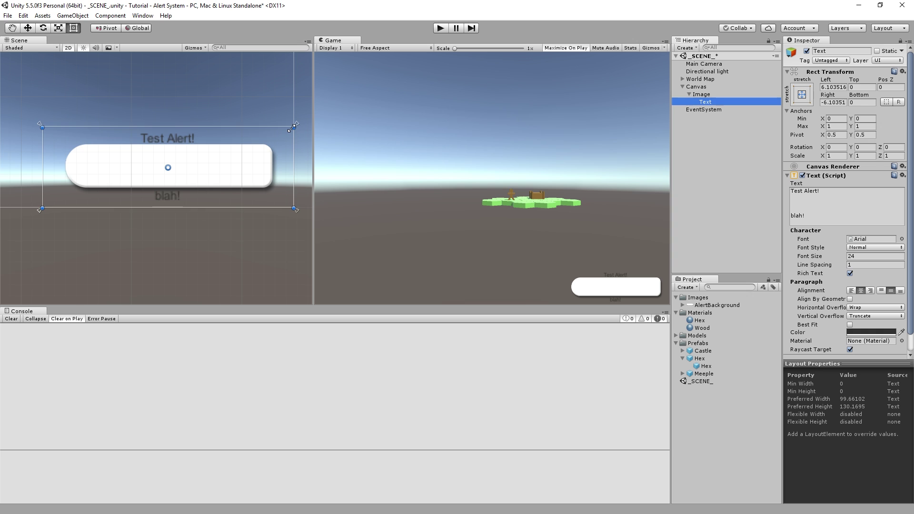
{"action": "left_click_drag", "start_coordinate": [292, 129], "coordinate": [278, 138]}
{"action": "left_click", "coordinate": [802, 94]}
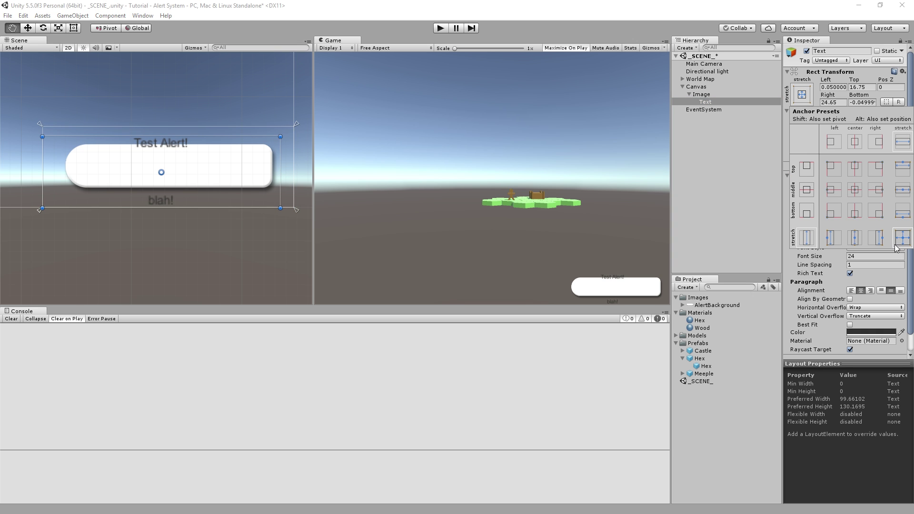
{"action": "key", "text": "alt"}
{"action": "key", "text": "alt"}
{"action": "left_click", "coordinate": [904, 238], "text": "alt"}
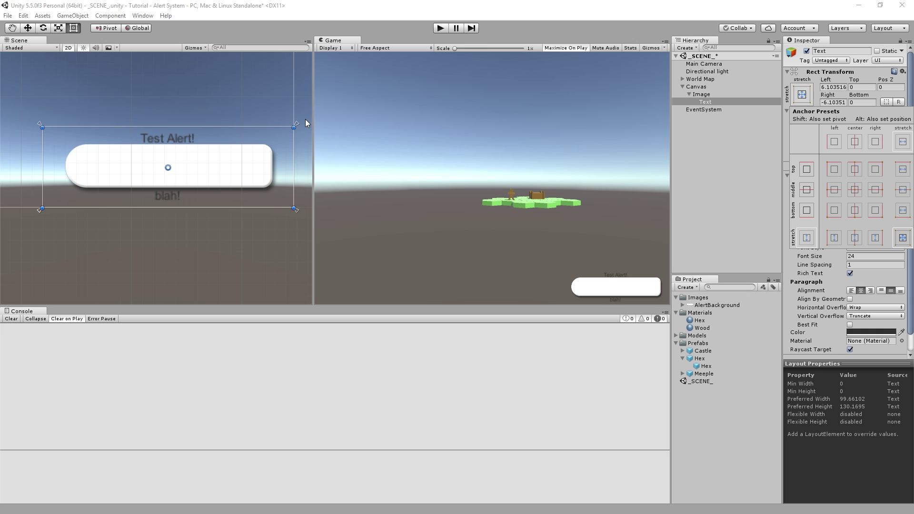
{"action": "left_click", "coordinate": [295, 128]}
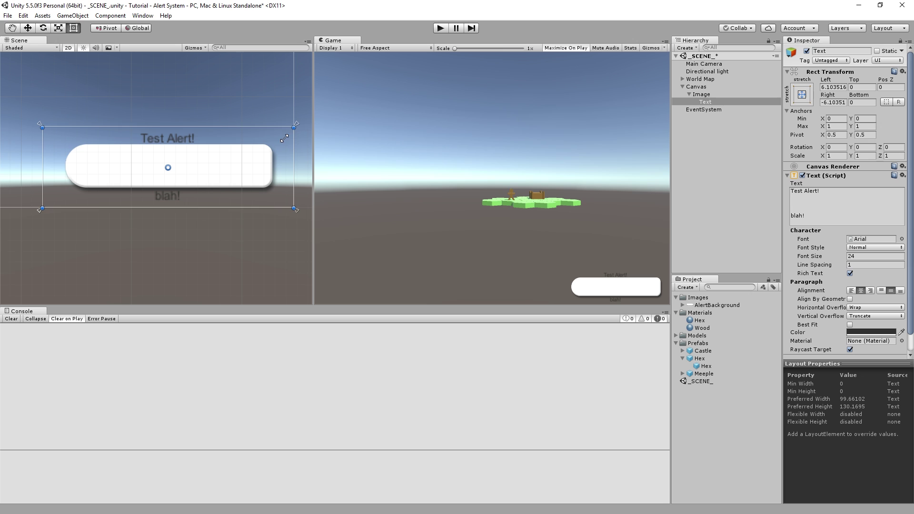
Step: Drag the text box's corners and right side inward to inset it within the pill
{"action": "left_click_drag", "start_coordinate": [295, 127], "coordinate": [270, 146]}
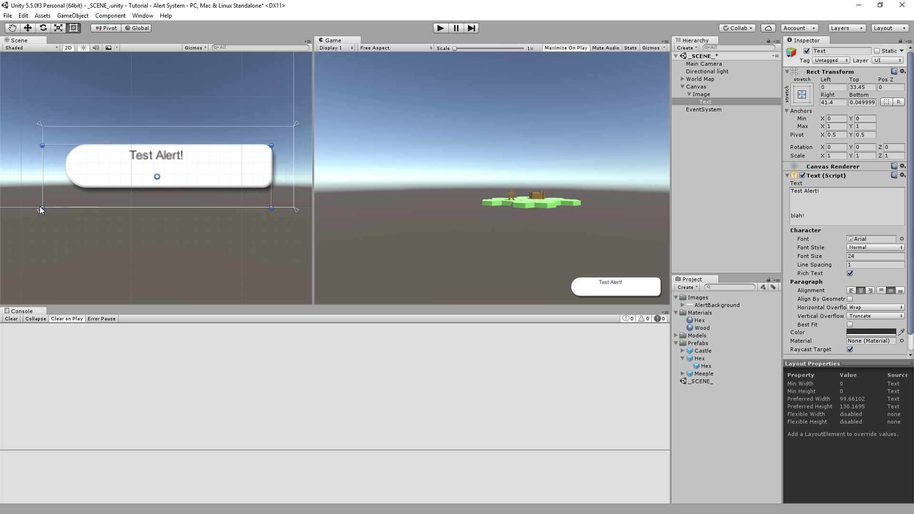
{"action": "left_click_drag", "start_coordinate": [42, 208], "coordinate": [87, 187]}
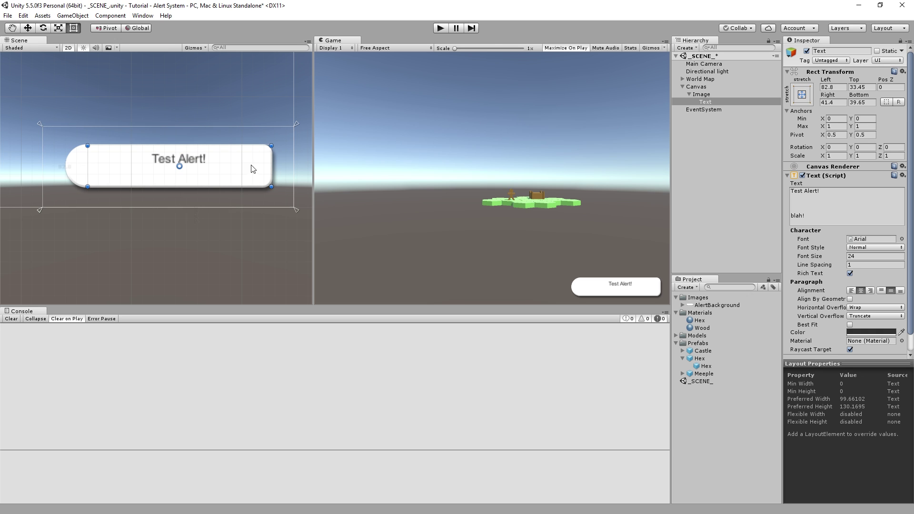
{"action": "left_click_drag", "start_coordinate": [272, 166], "coordinate": [244, 184]}
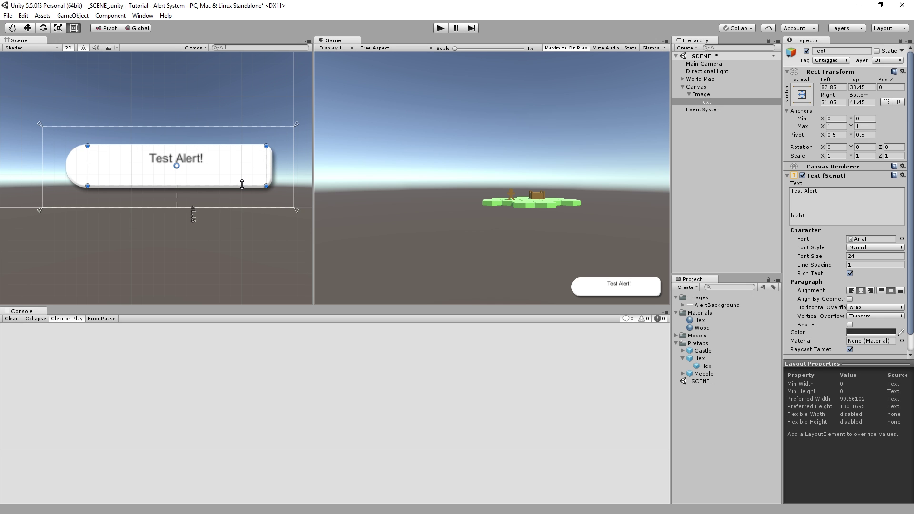
{"action": "scroll", "coordinate": [236, 152], "scroll_direction": "up", "scroll_amount": 5}
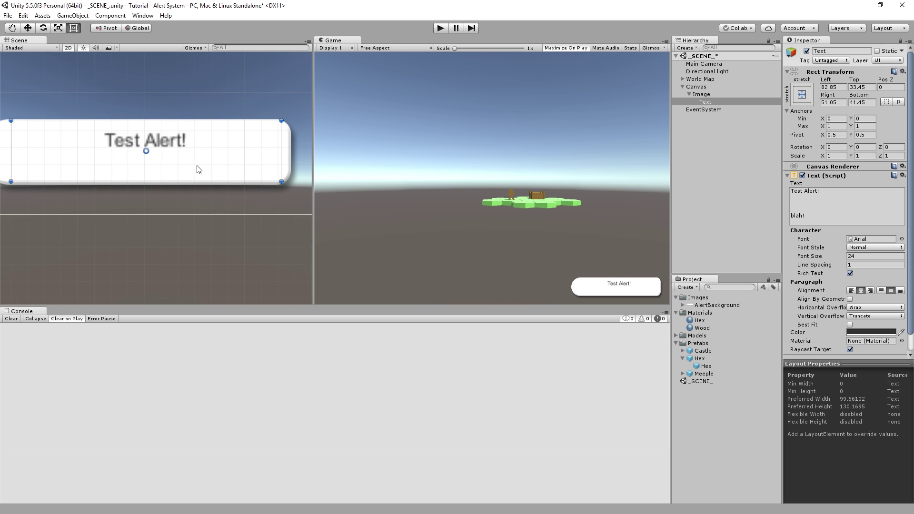
{"action": "scroll", "coordinate": [234, 181], "scroll_direction": "down", "scroll_amount": 2}
Step: Delete the blank lines between the two text lines and save the scene
{"action": "left_click", "coordinate": [837, 203]}
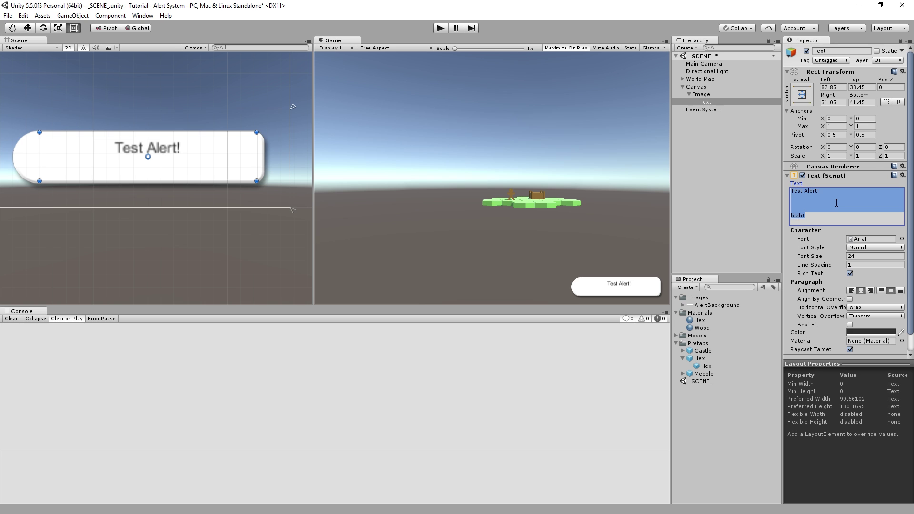
{"action": "left_click", "coordinate": [837, 203]}
{"action": "key", "text": "Delete"}
{"action": "key", "text": "Delete"}
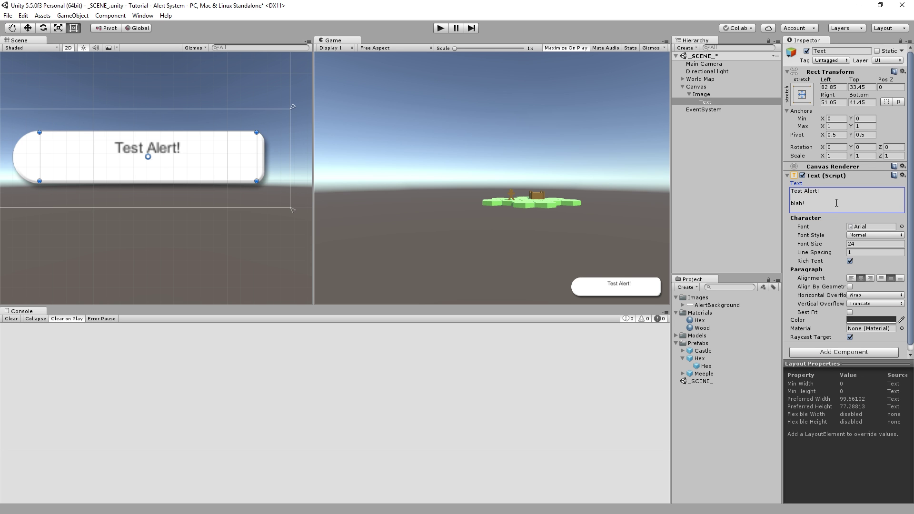
{"action": "scroll", "coordinate": [257, 241], "scroll_direction": "down", "scroll_amount": 4}
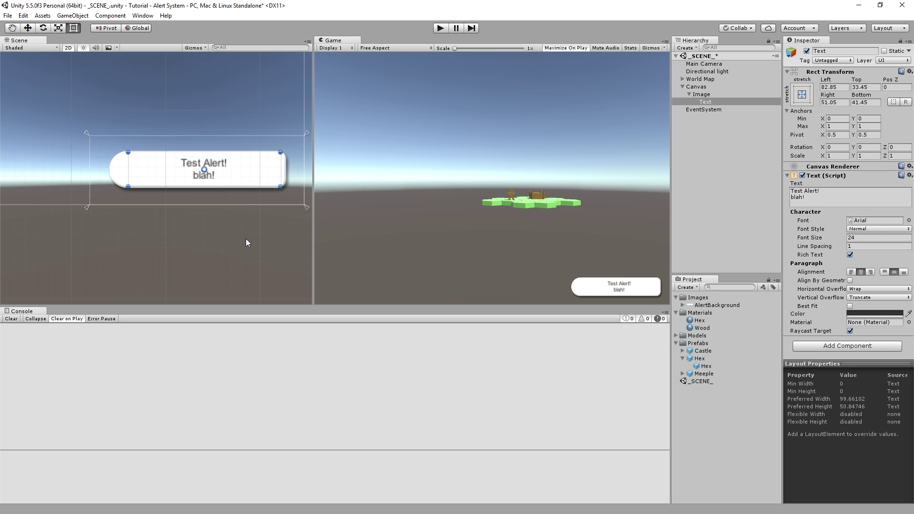
{"action": "scroll", "coordinate": [248, 238], "scroll_direction": "up", "scroll_amount": 1}
{"action": "left_click", "coordinate": [248, 238]}
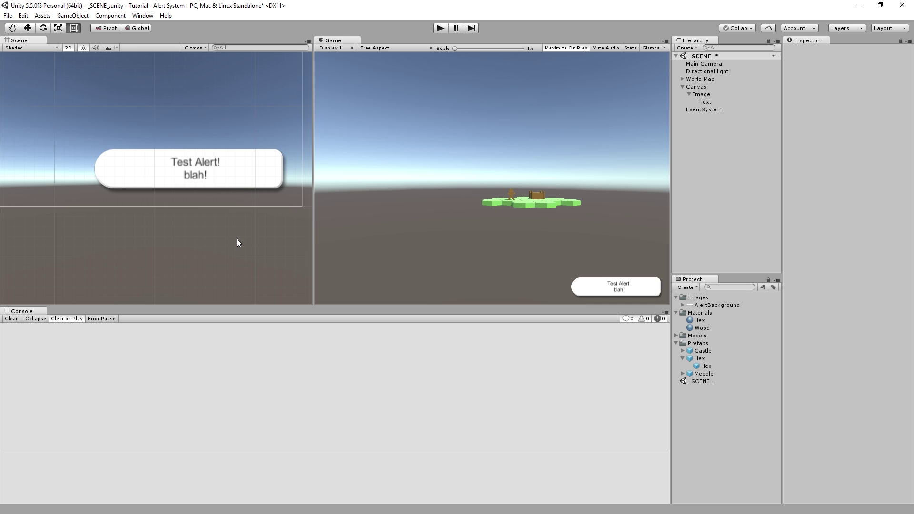
{"action": "scroll", "coordinate": [237, 238], "scroll_direction": "down", "scroll_amount": 3}
{"action": "key", "text": "ctrl+s"}
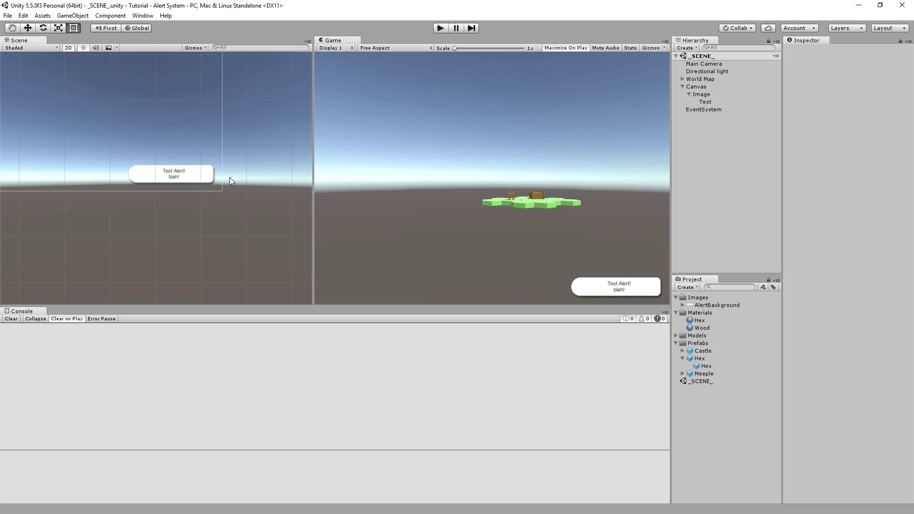
Step: Move the text box's left edge right to Left 110.1, leaving room for an icon, and save
{"action": "left_click", "coordinate": [708, 102]}
{"action": "key", "text": "f"}
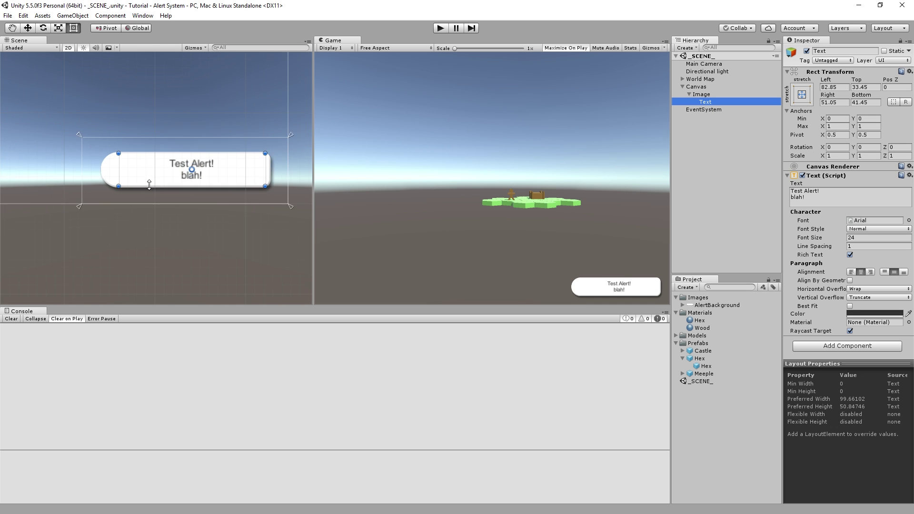
{"action": "left_click_drag", "start_coordinate": [109, 167], "coordinate": [124, 167]}
{"action": "key", "text": "ctrl+s"}
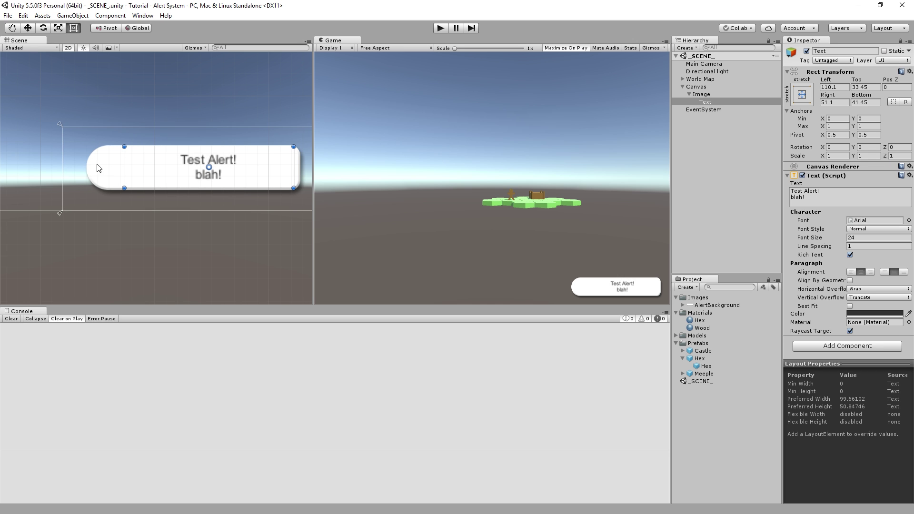
{"action": "left_click", "coordinate": [709, 95]}
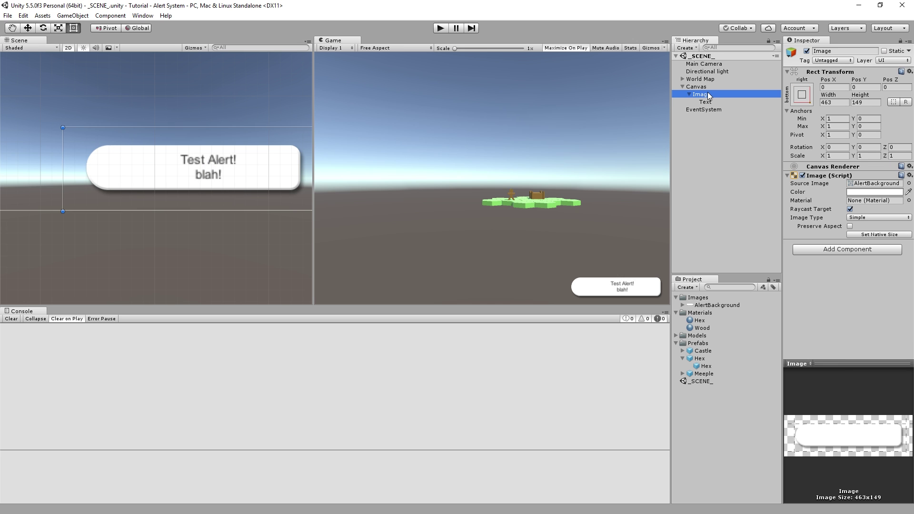
Step: Add a child Image under the alert background using the circular Knob sprite
{"action": "right_click", "coordinate": [708, 95]}
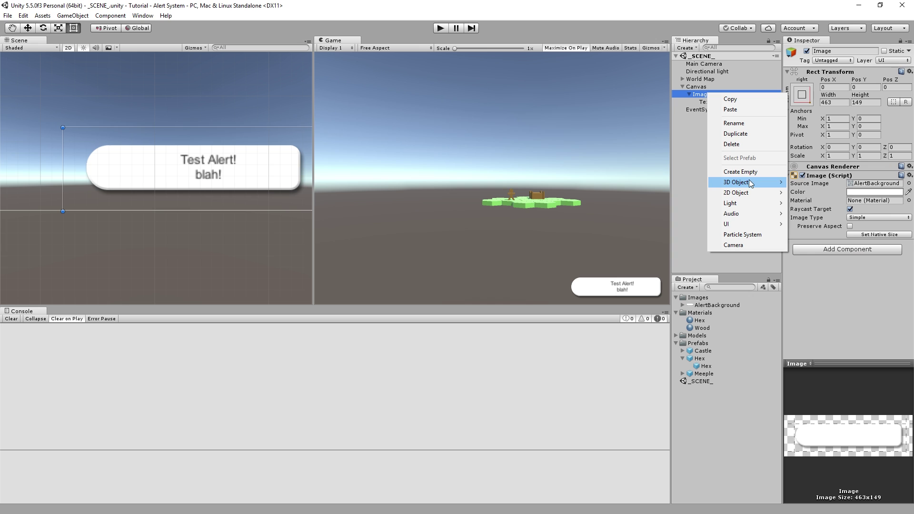
{"action": "mouse_move", "coordinate": [771, 224]}
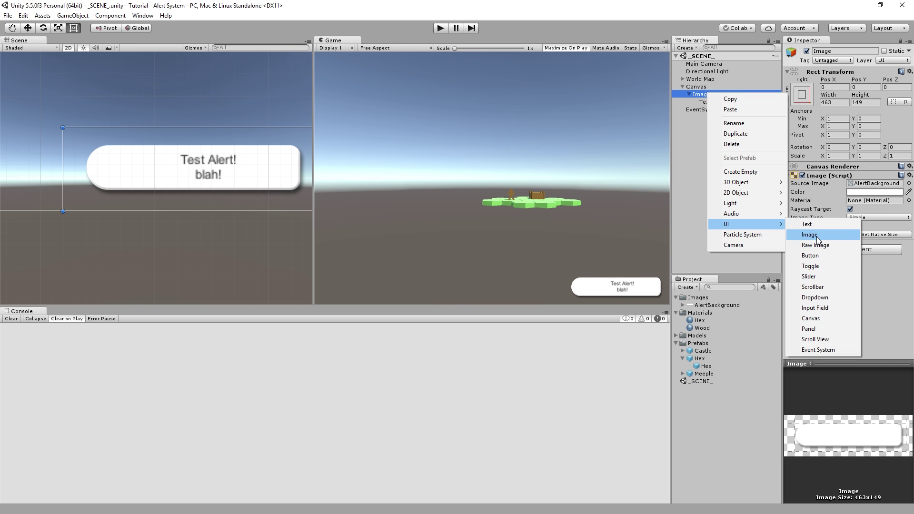
{"action": "left_click", "coordinate": [810, 235]}
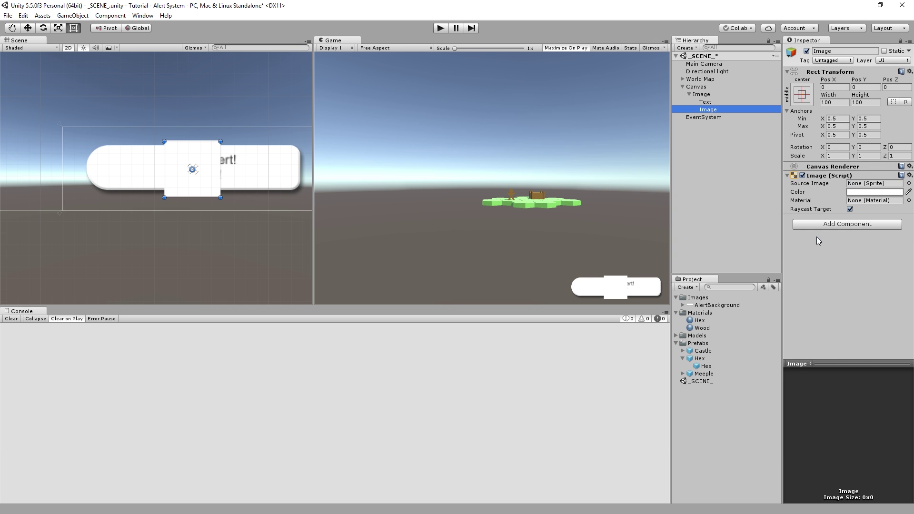
{"action": "left_click", "coordinate": [908, 183]}
{"action": "left_click", "coordinate": [325, 225]}
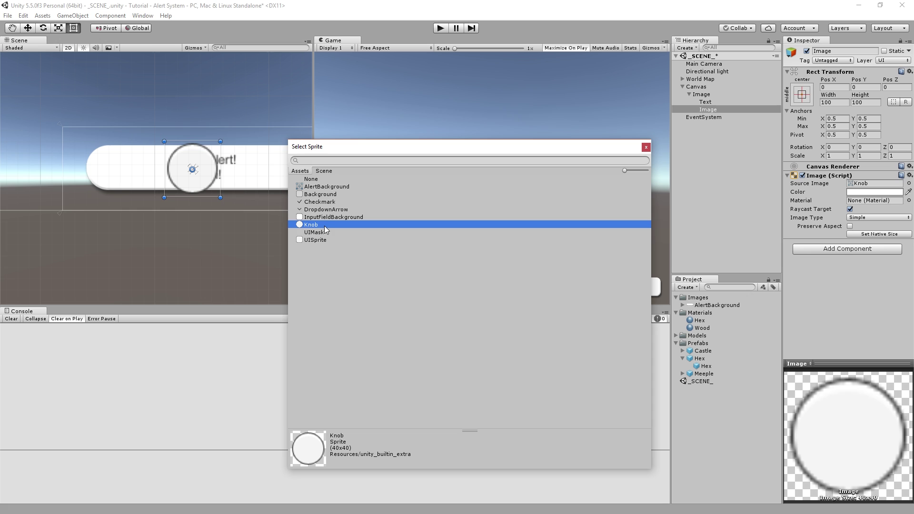
{"action": "left_click", "coordinate": [646, 148]}
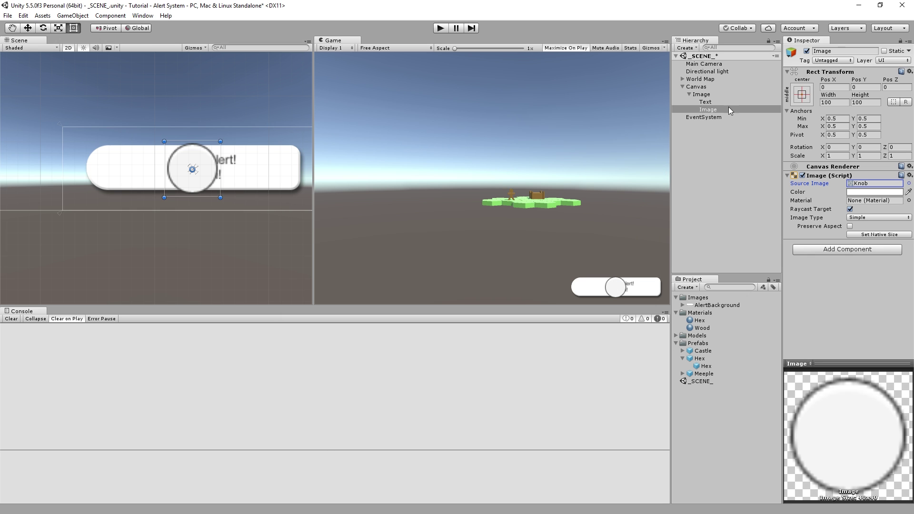
Step: Rename the new image to 'Icon Placeholder'
{"action": "left_click", "coordinate": [846, 51]}
{"action": "type", "text": "Icon"}
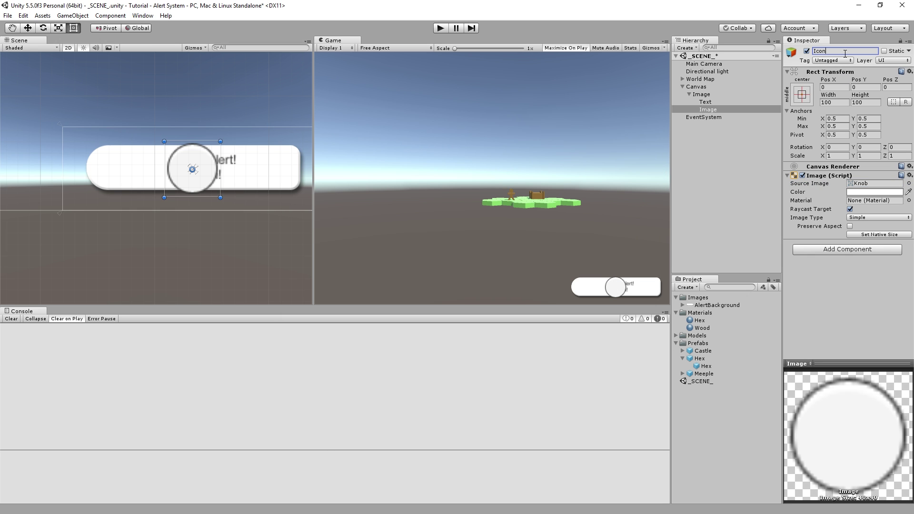
{"action": "type", "text": " Placeholder"}
{"action": "key", "text": "Return"}
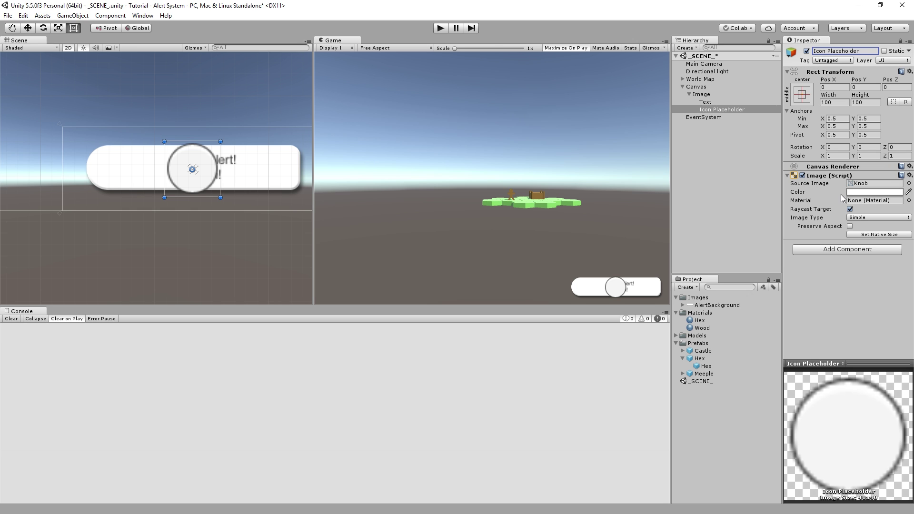
{"action": "left_click", "coordinate": [805, 91]}
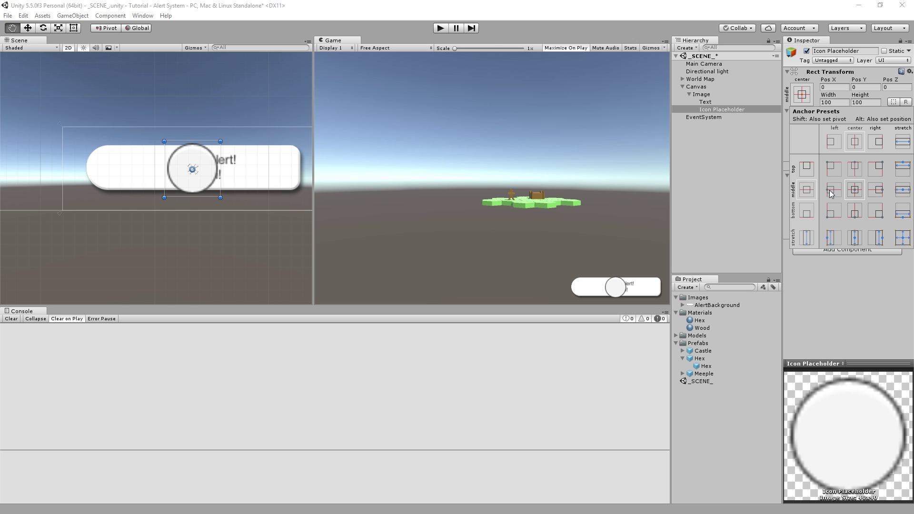
Step: Anchor the icon middle-left, setting its pivot and position too
{"action": "left_click", "coordinate": [834, 237], "text": "alt+shift"}
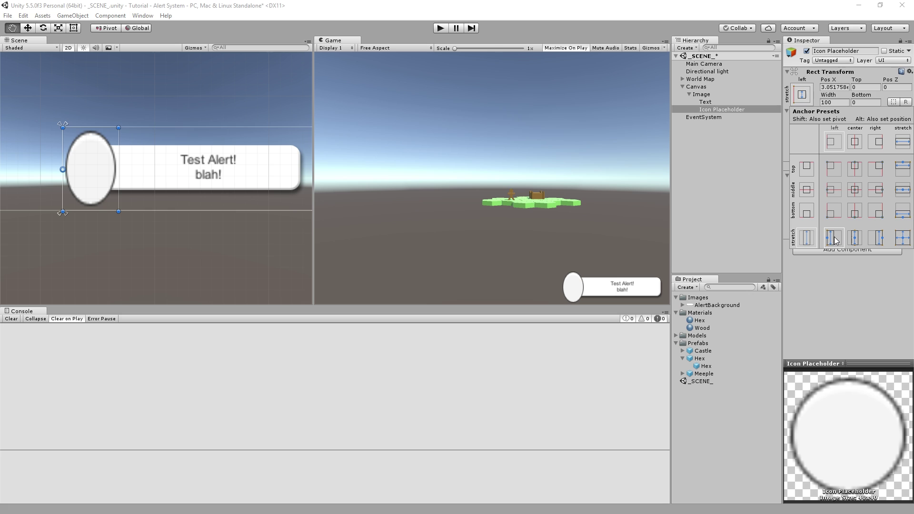
{"action": "key", "text": "t"}
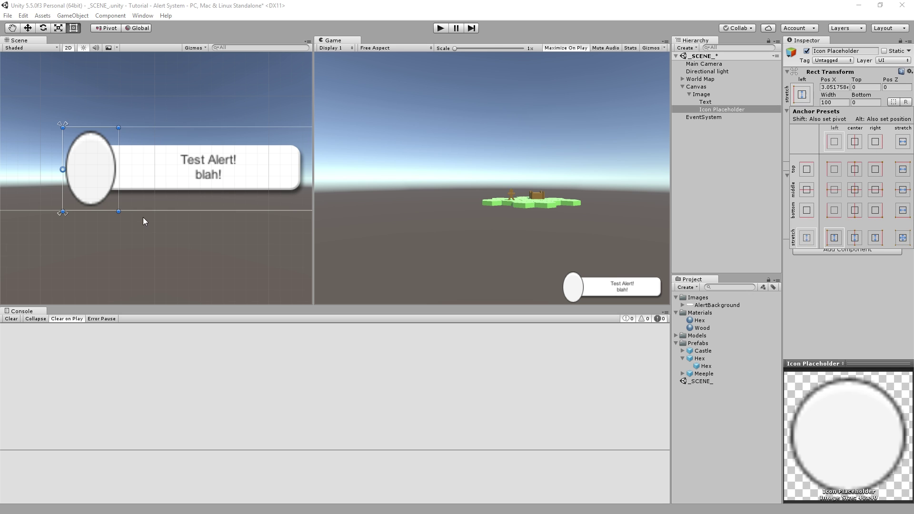
{"action": "key", "text": "shift+alt"}
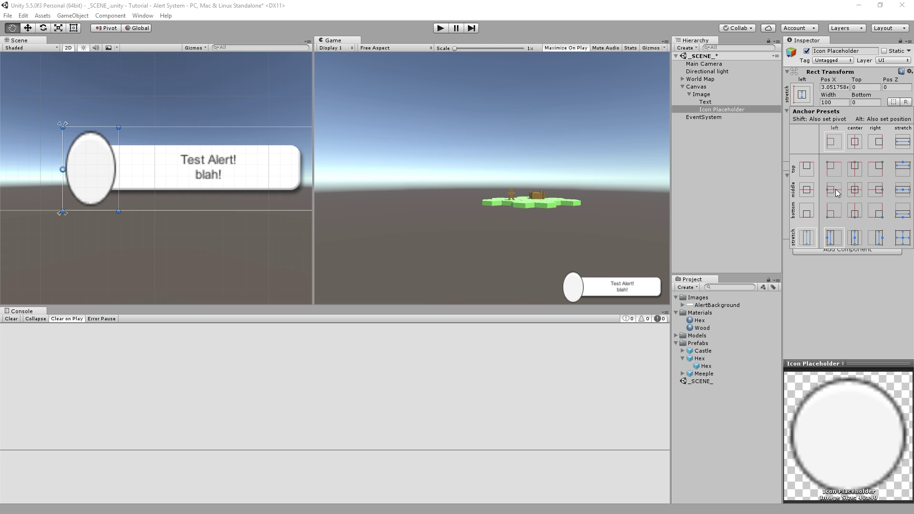
{"action": "left_click", "coordinate": [834, 190], "text": "alt+shift"}
{"action": "left_click", "coordinate": [839, 287]}
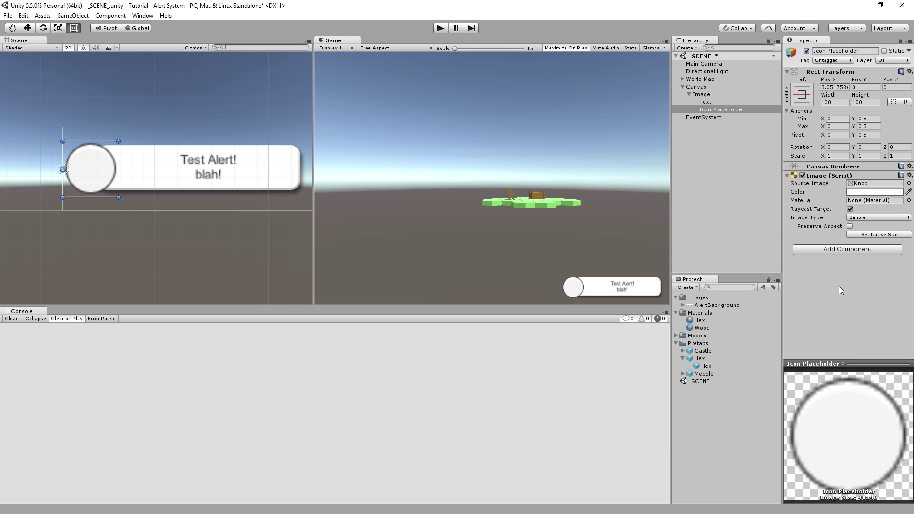
Step: Size the icon to 80 × 80 and shift it right to Pos X 45.24
{"action": "left_click", "coordinate": [879, 234]}
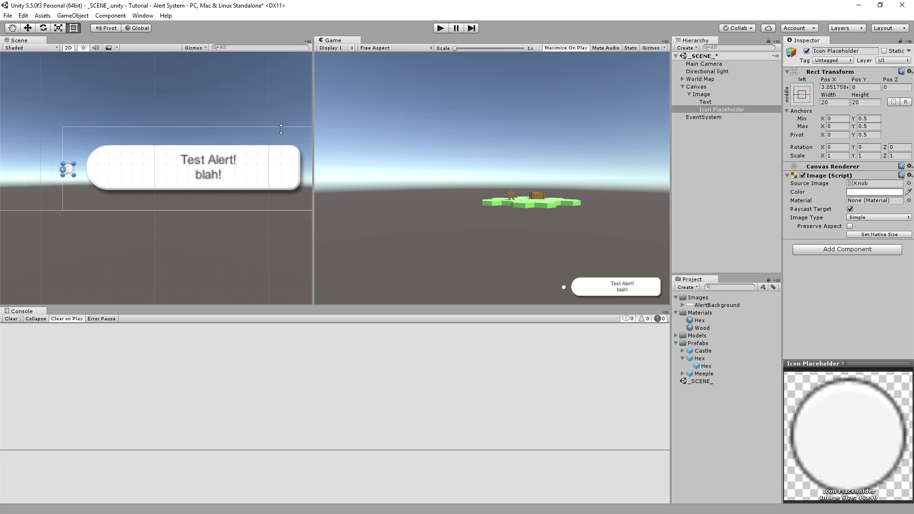
{"action": "left_click", "coordinate": [841, 103]}
{"action": "type", "text": "50"}
{"action": "key", "text": "Tab"}
{"action": "type", "text": "50"}
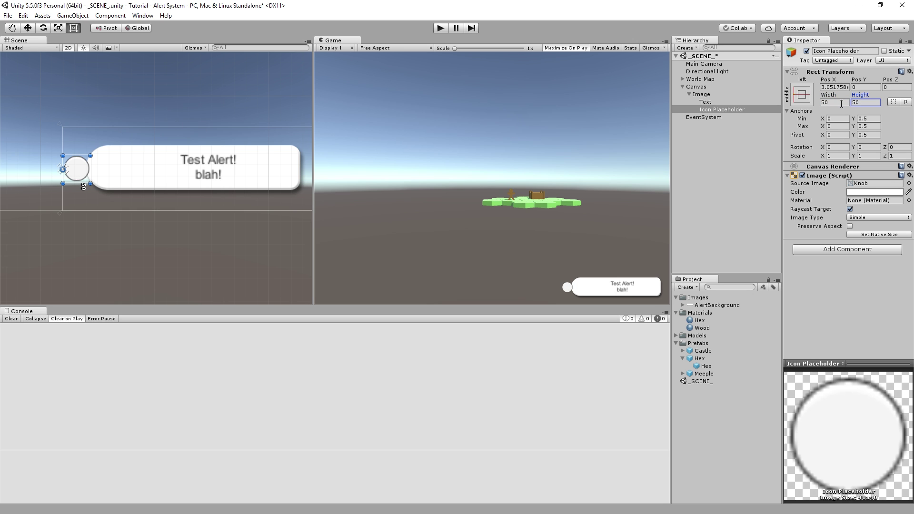
{"action": "left_click", "coordinate": [842, 103]}
{"action": "type", "text": "80"}
{"action": "key", "text": "Tab"}
{"action": "type", "text": "80"}
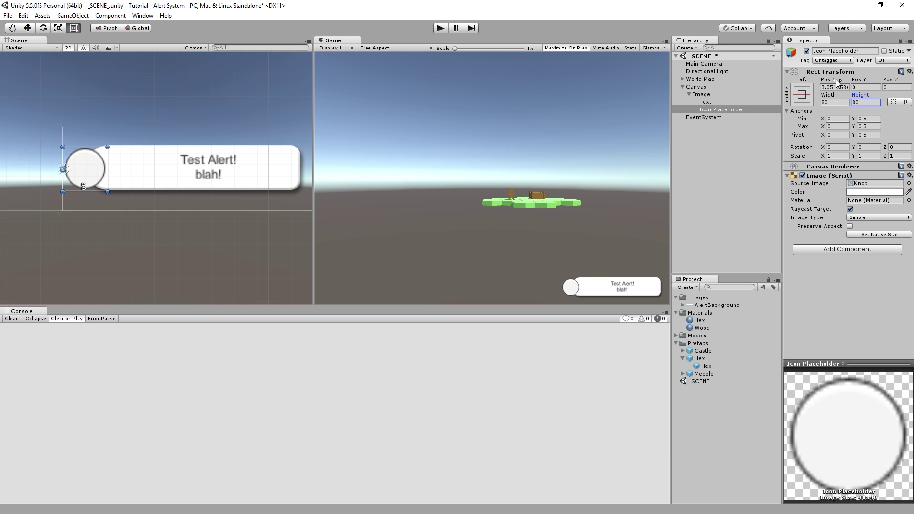
{"action": "left_click_drag", "start_coordinate": [836, 81], "coordinate": [661, 76]}
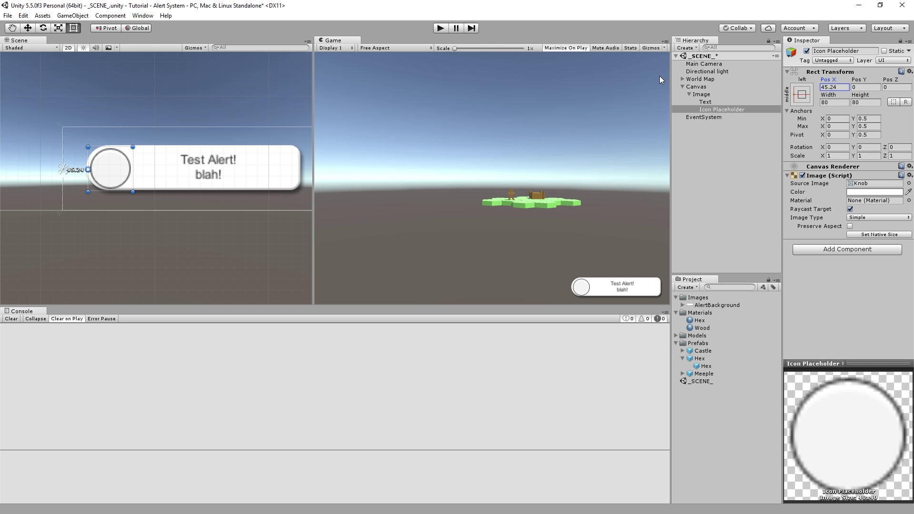
Step: Nudge the icon to Pos X 43.1, Pos Y 2.5 inside the pill's left end
{"action": "scroll", "coordinate": [184, 128], "scroll_direction": "up", "scroll_amount": 5}
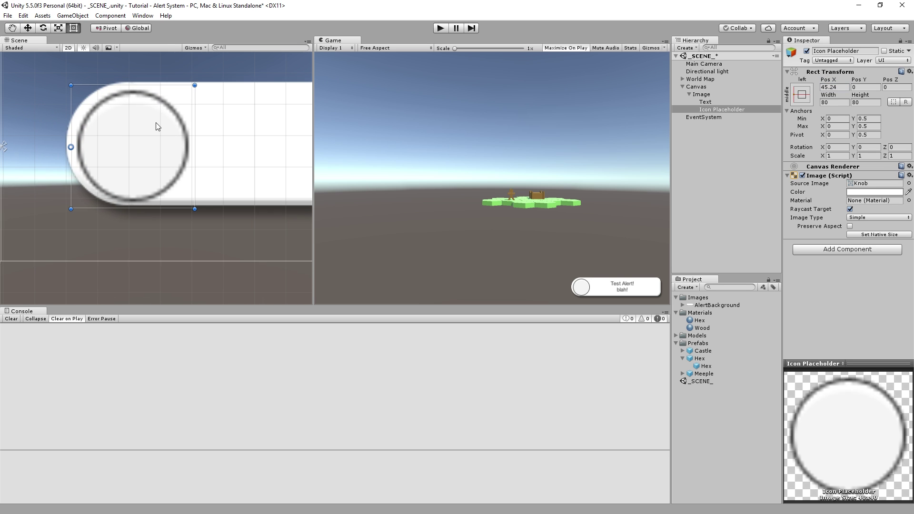
{"action": "left_click_drag", "start_coordinate": [109, 163], "coordinate": [113, 152]}
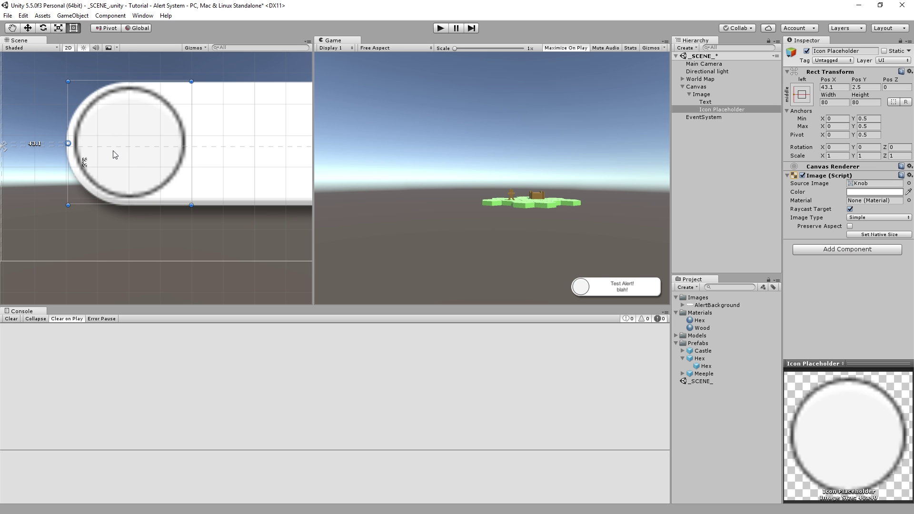
{"action": "scroll", "coordinate": [238, 114], "scroll_direction": "down", "scroll_amount": 2}
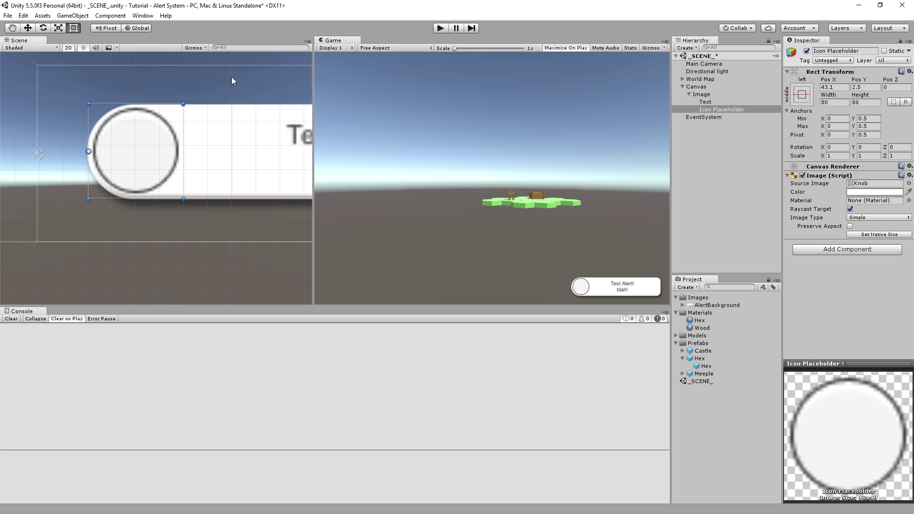
{"action": "scroll", "coordinate": [232, 76], "scroll_direction": "down", "scroll_amount": 2}
Step: Select the Canvas and then the Text to inspect the finished alert, then deselect
{"action": "left_click", "coordinate": [50, 82]}
{"action": "scroll", "coordinate": [227, 109], "scroll_direction": "down", "scroll_amount": 1}
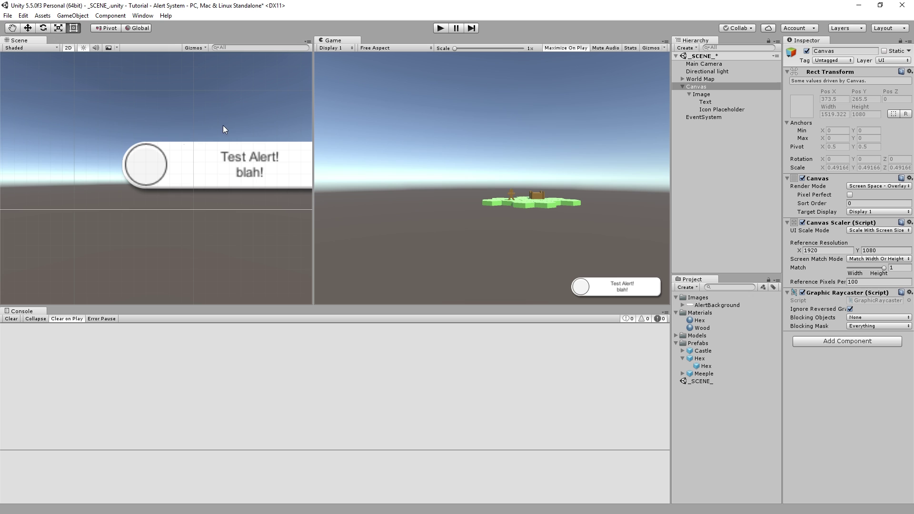
{"action": "scroll", "coordinate": [254, 184], "scroll_direction": "down", "scroll_amount": 1}
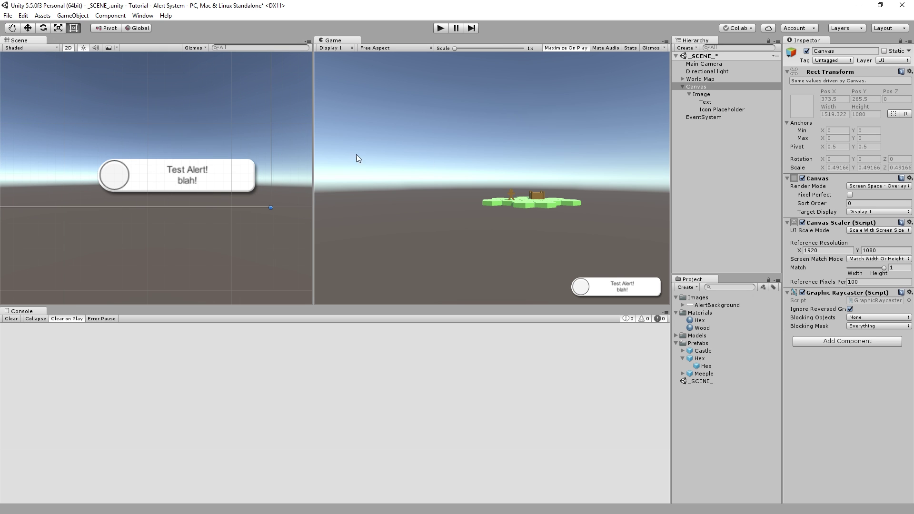
{"action": "left_click", "coordinate": [702, 212]}
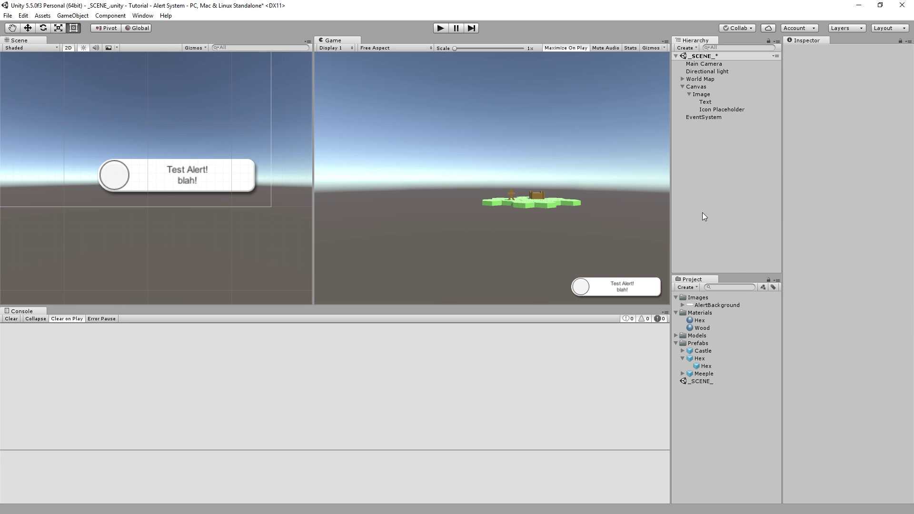
{"action": "left_click", "coordinate": [705, 102]}
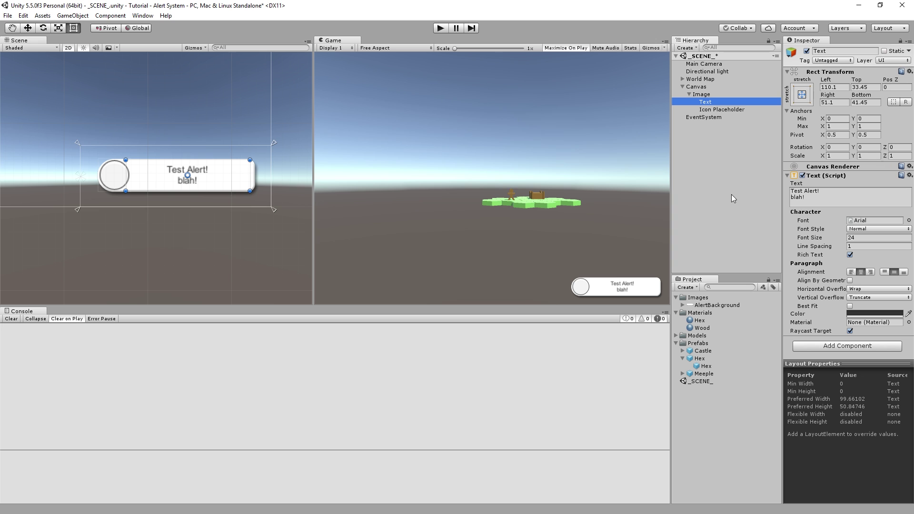
{"action": "middle_click_drag", "start_coordinate": [170, 136], "coordinate": [182, 149]}
{"action": "left_click", "coordinate": [269, 181]}
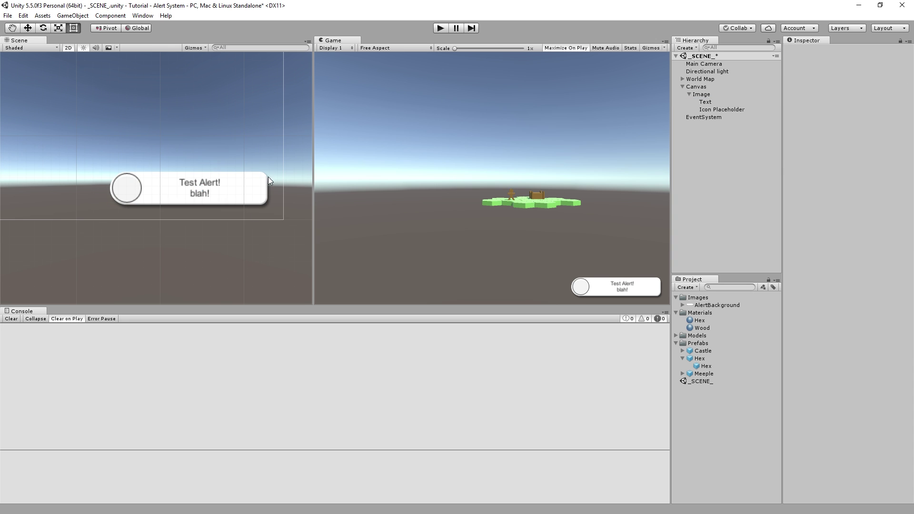
{"action": "scroll", "coordinate": [266, 176], "scroll_direction": "down", "scroll_amount": 2}
Step: Rename the background image to 'Alert'
{"action": "left_click", "coordinate": [712, 87]}
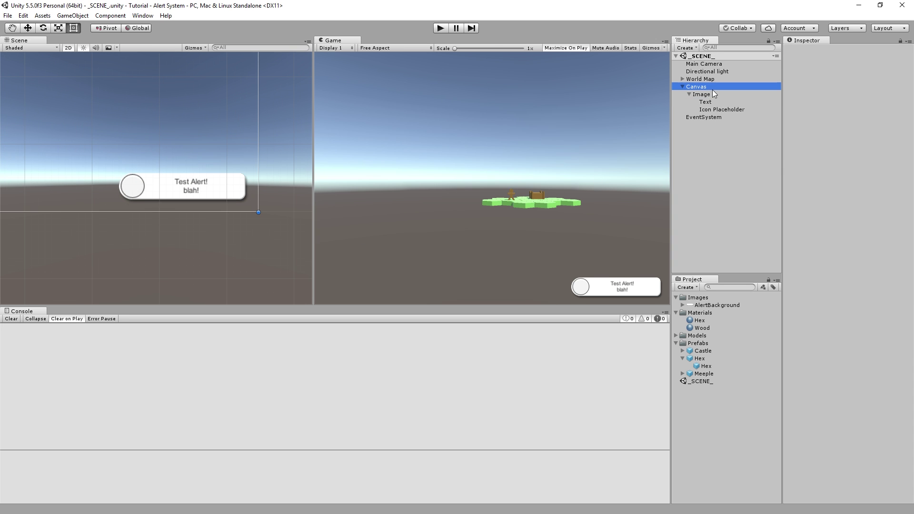
{"action": "left_click", "coordinate": [711, 94]}
{"action": "left_click", "coordinate": [839, 50]}
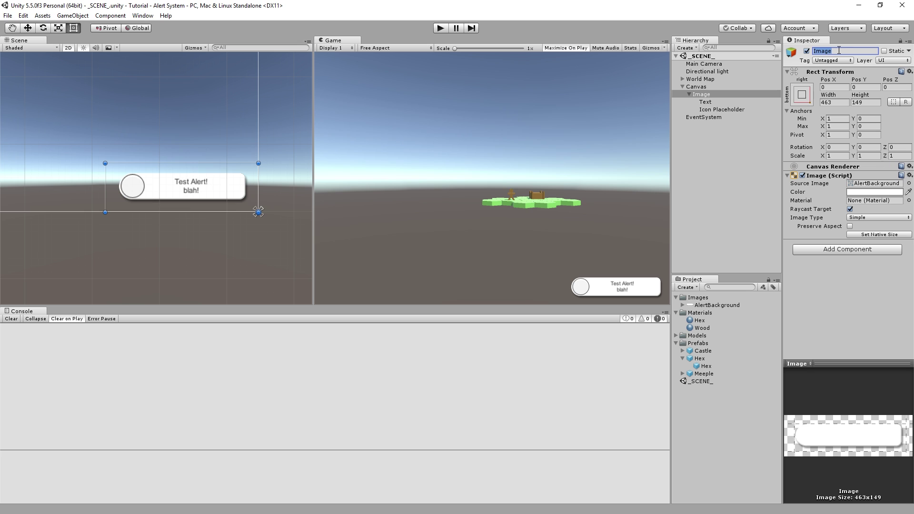
{"action": "type", "text": "Ale"}
{"action": "key", "text": "Return"}
{"action": "left_click", "coordinate": [803, 176]}
{"action": "left_click", "coordinate": [803, 175]}
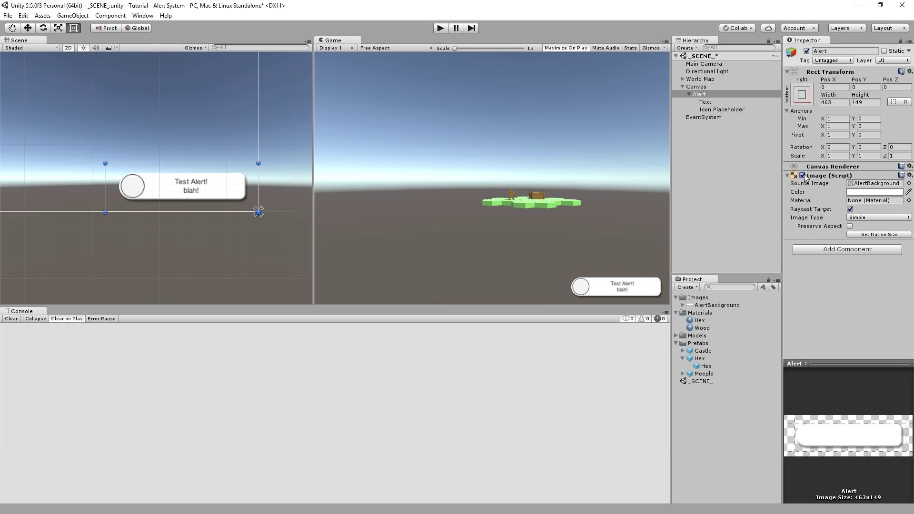
Step: Rename Icon Placeholder to 'Icon' and open the Project panel's Create menu
{"action": "left_click", "coordinate": [720, 102]}
{"action": "left_click", "coordinate": [719, 110]}
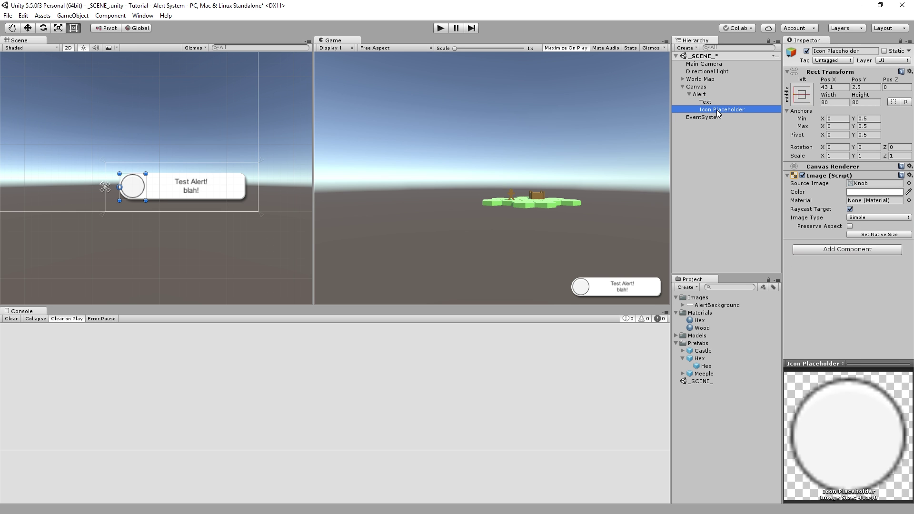
{"action": "left_click", "coordinate": [841, 51]}
{"action": "type", "text": "Icon"}
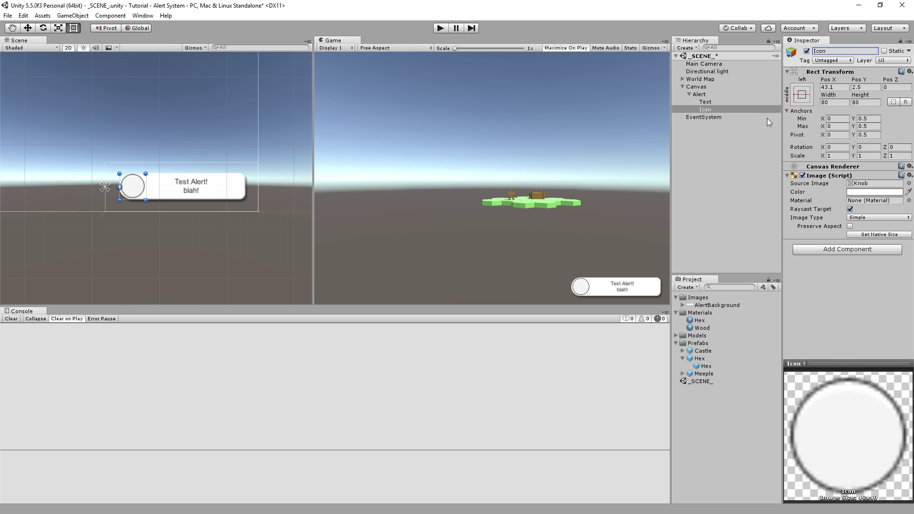
{"action": "left_click", "coordinate": [767, 121]}
{"action": "left_click", "coordinate": [716, 111]}
{"action": "left_click", "coordinate": [714, 95]}
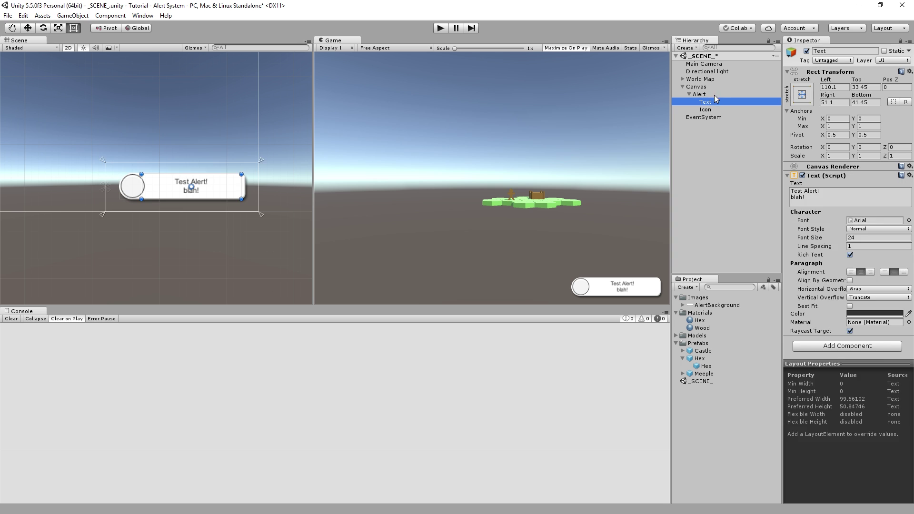
{"action": "left_click", "coordinate": [686, 287]}
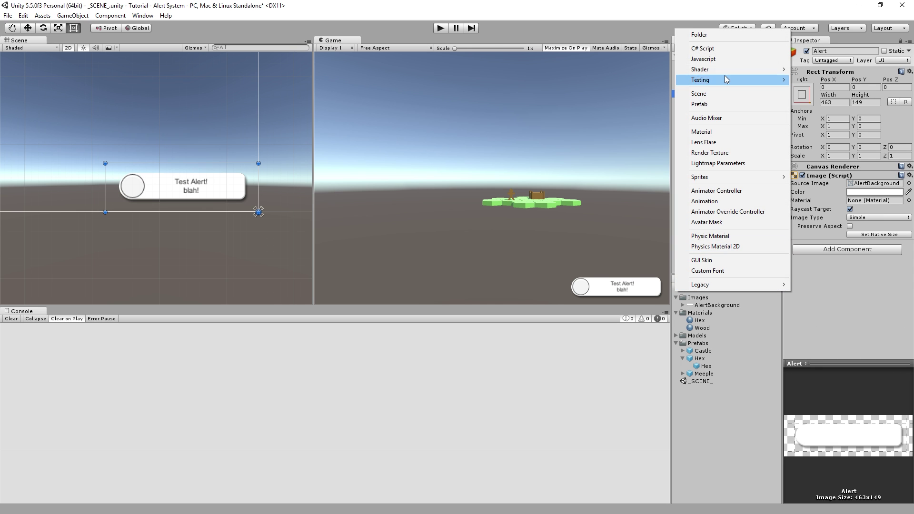
Step: Create a 'UI Prefabs' folder in the project assets and collapse the Prefabs folder
{"action": "left_click", "coordinate": [729, 34]}
{"action": "type", "text": "UI"}
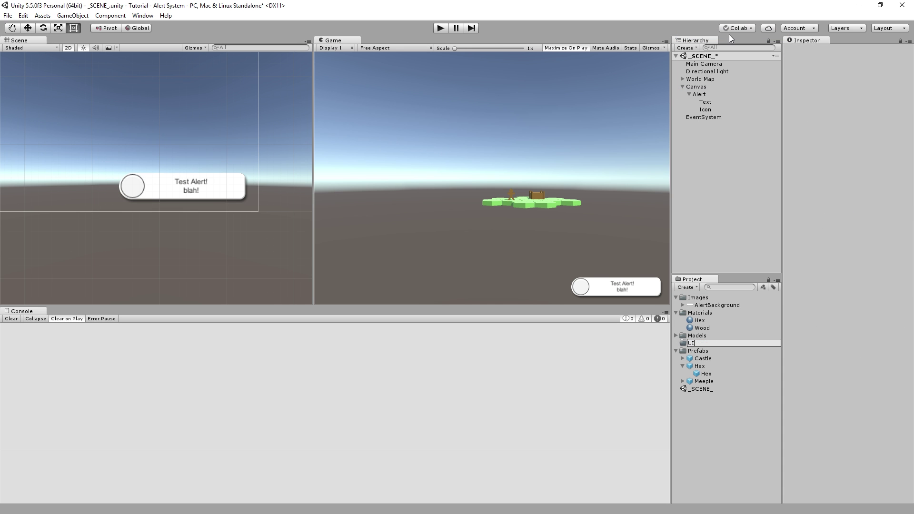
{"action": "type", "text": " Prefabs"}
{"action": "key", "text": "Return"}
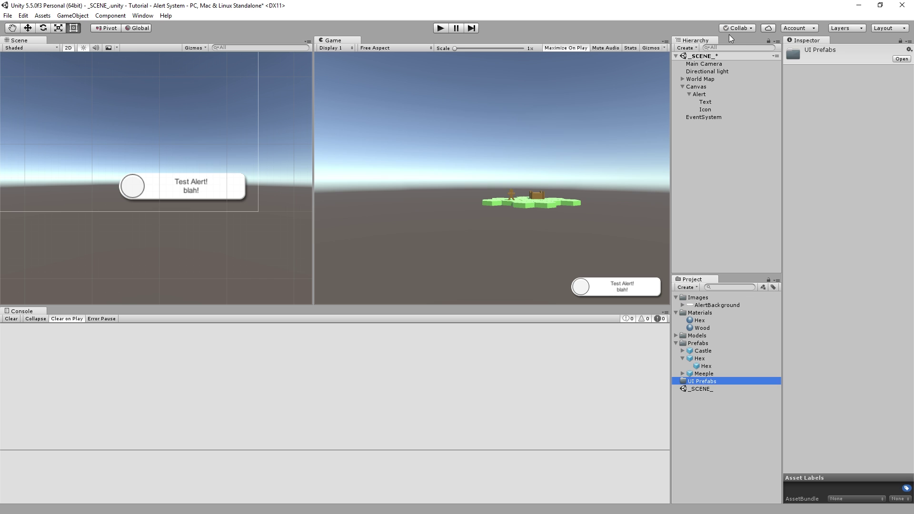
{"action": "left_click", "coordinate": [676, 343]}
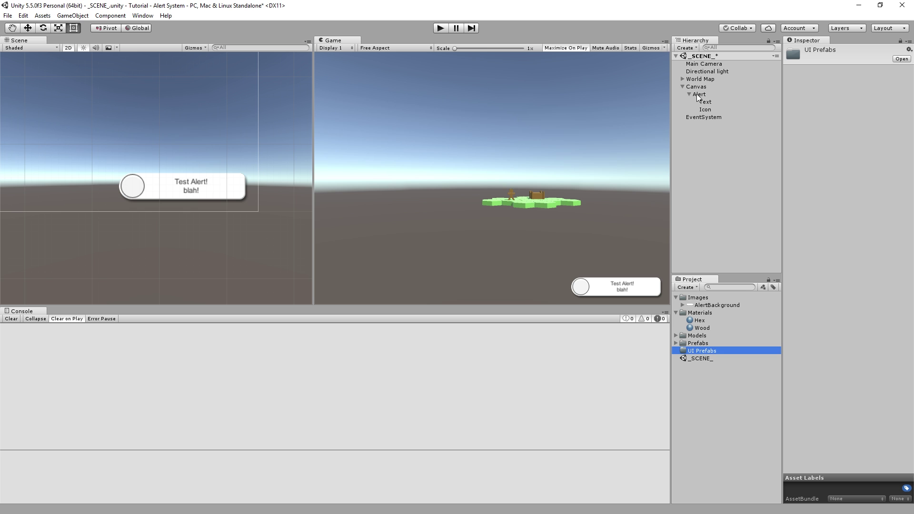
Step: Create an Alert prefab in the UI Prefabs folder from the scene's Alert, then save the scene
{"action": "left_click_drag", "start_coordinate": [698, 96], "coordinate": [683, 354]}
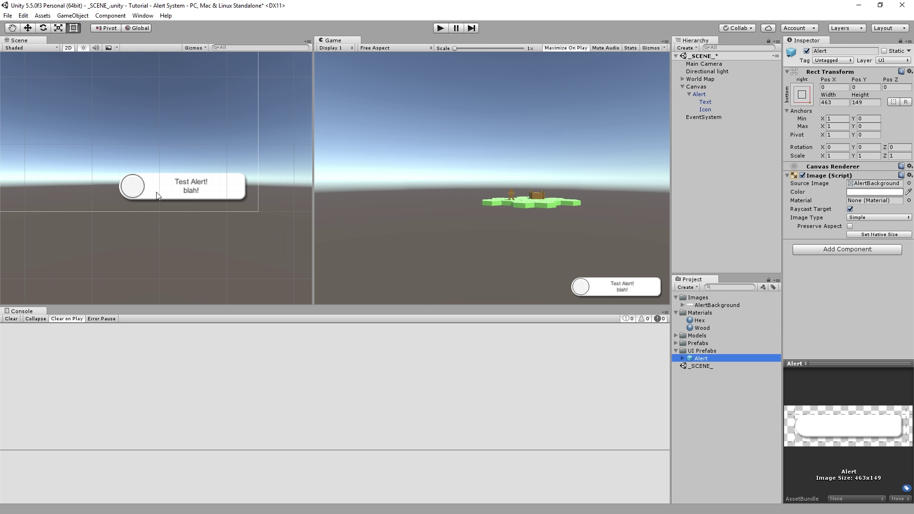
{"action": "scroll", "coordinate": [174, 219], "scroll_direction": "down", "scroll_amount": 3}
{"action": "scroll", "coordinate": [214, 214], "scroll_direction": "up", "scroll_amount": 3}
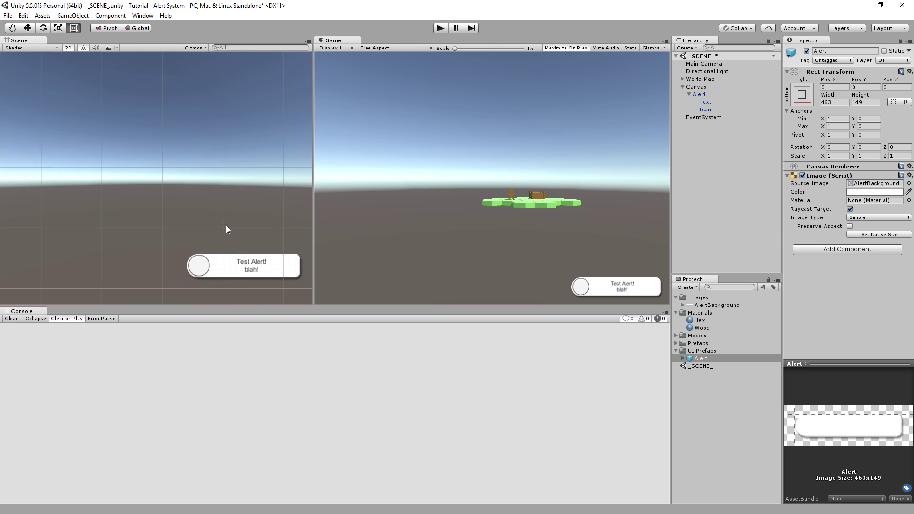
{"action": "scroll", "coordinate": [227, 229], "scroll_direction": "up", "scroll_amount": 2}
{"action": "scroll", "coordinate": [198, 181], "scroll_direction": "down", "scroll_amount": 2}
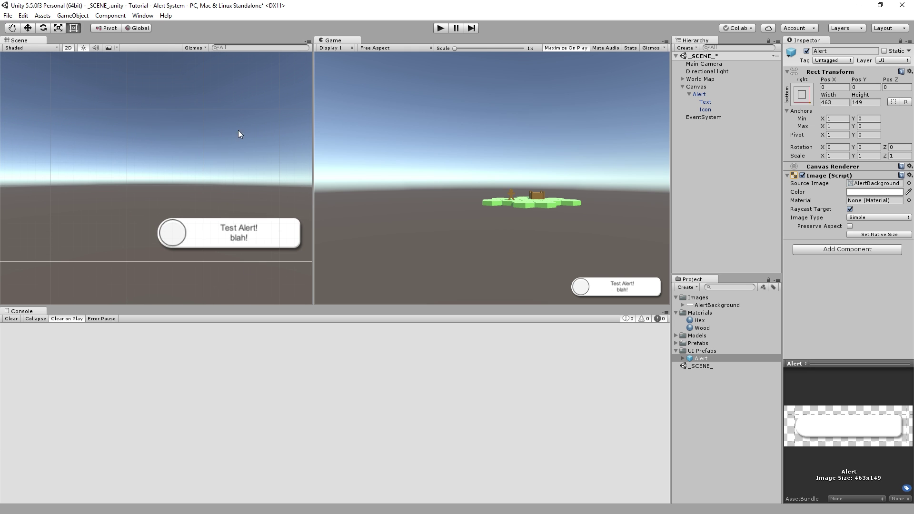
{"action": "scroll", "coordinate": [204, 259], "scroll_direction": "down", "scroll_amount": 2}
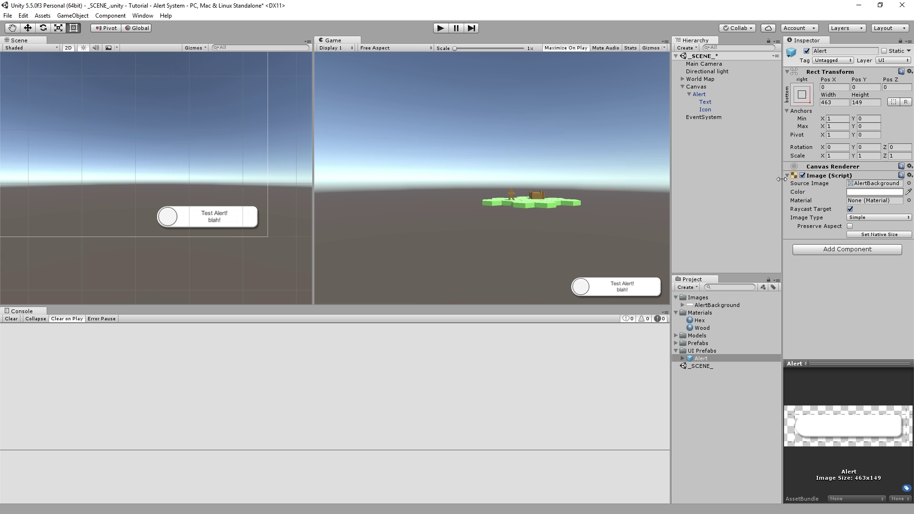
{"action": "key", "text": "ctrl+s"}
Step: Create an empty child object under the Canvas and frame it in view
{"action": "left_click", "coordinate": [700, 95]}
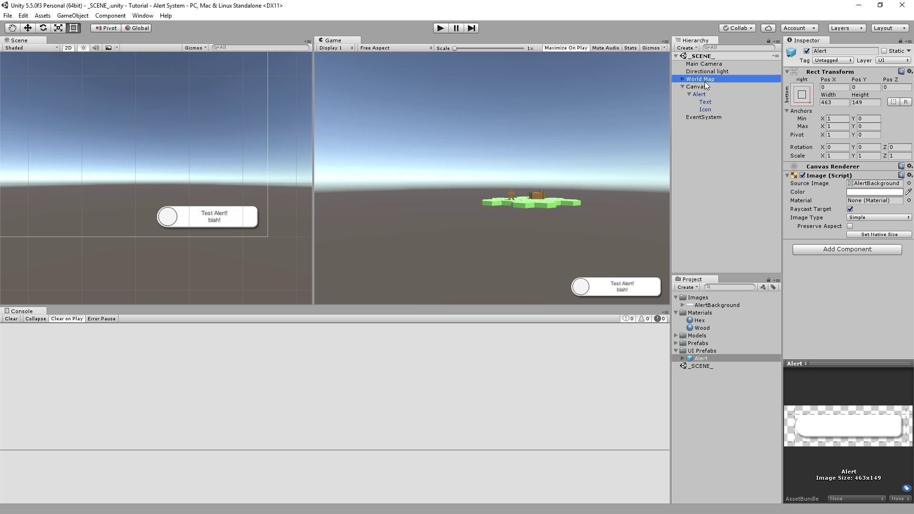
{"action": "left_click", "coordinate": [698, 86]}
{"action": "right_click", "coordinate": [699, 88]}
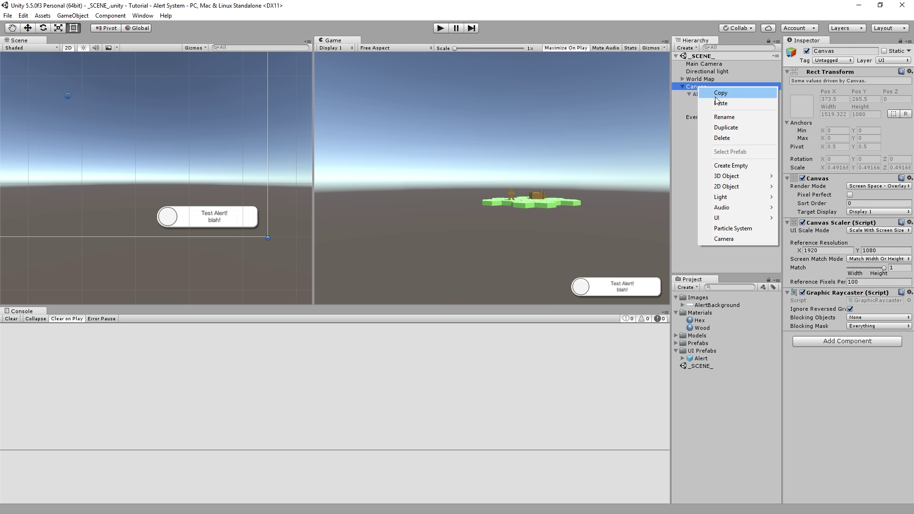
{"action": "left_click", "coordinate": [730, 165]}
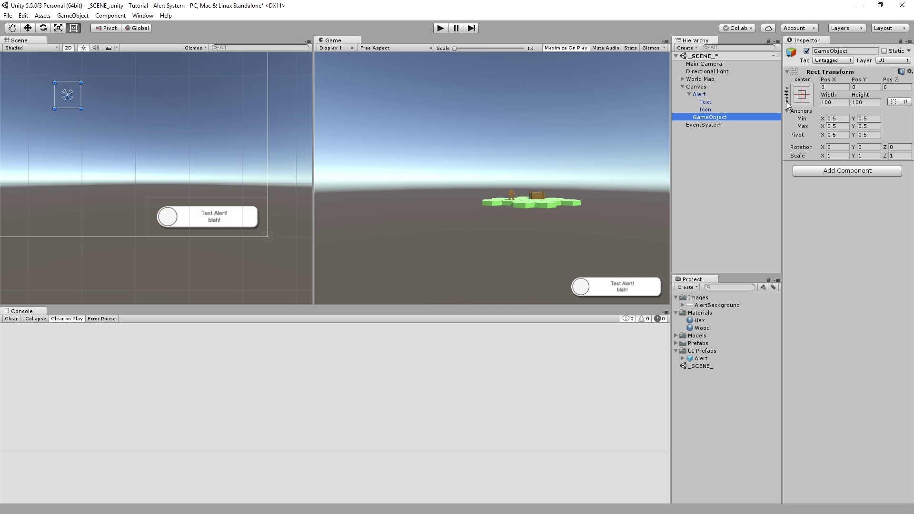
{"action": "key", "text": "f"}
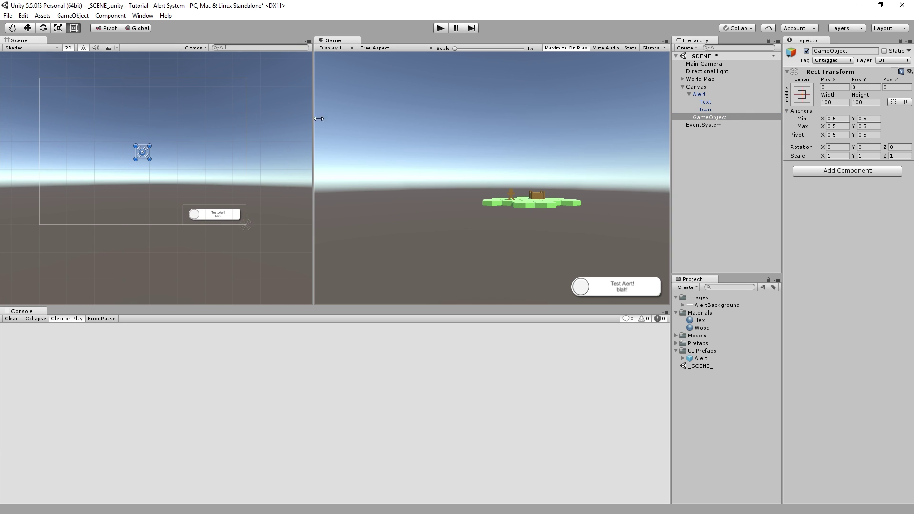
Step: Anchor the empty object stretched along the right edge and widen it to 463
{"action": "left_click", "coordinate": [804, 96]}
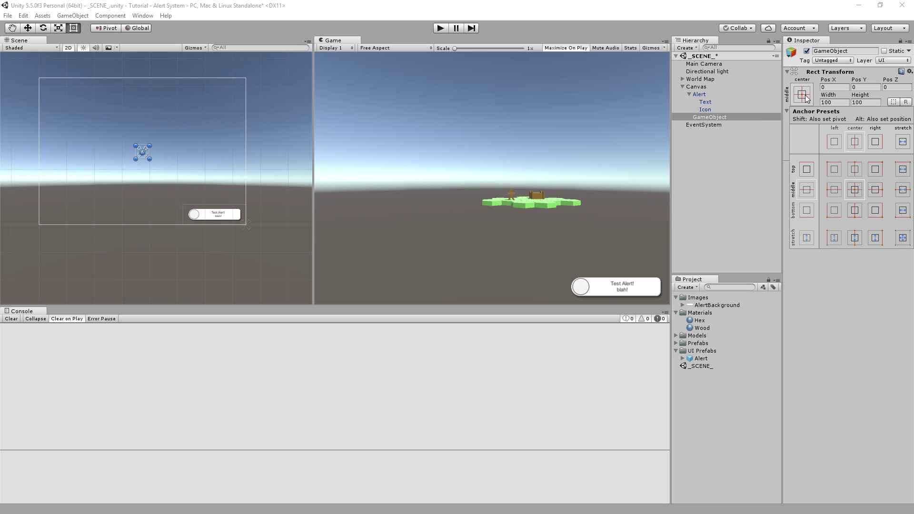
{"action": "left_click", "coordinate": [875, 237], "text": "alt+shift"}
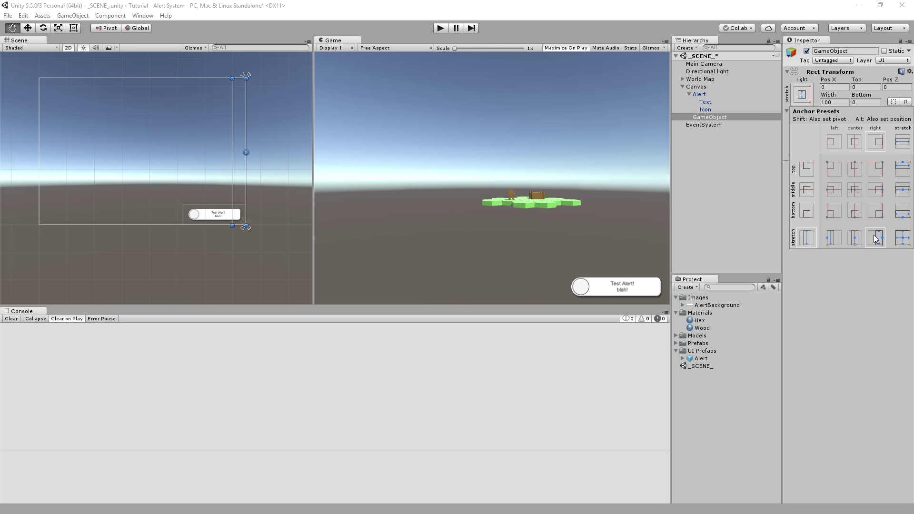
{"action": "left_click", "coordinate": [230, 127]}
{"action": "left_click_drag", "start_coordinate": [231, 135], "coordinate": [183, 133]}
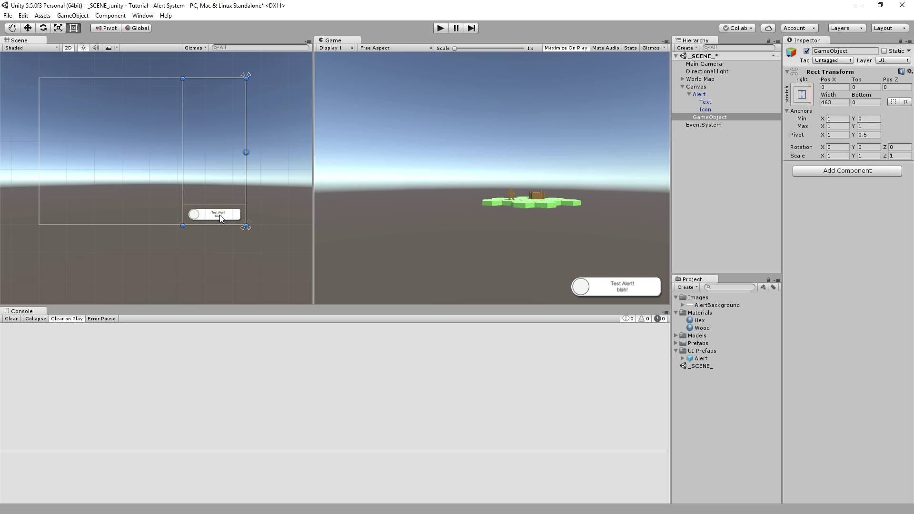
{"action": "scroll", "coordinate": [220, 219], "scroll_direction": "up", "scroll_amount": 2}
{"action": "middle_click_drag", "start_coordinate": [163, 121], "coordinate": [159, 121]}
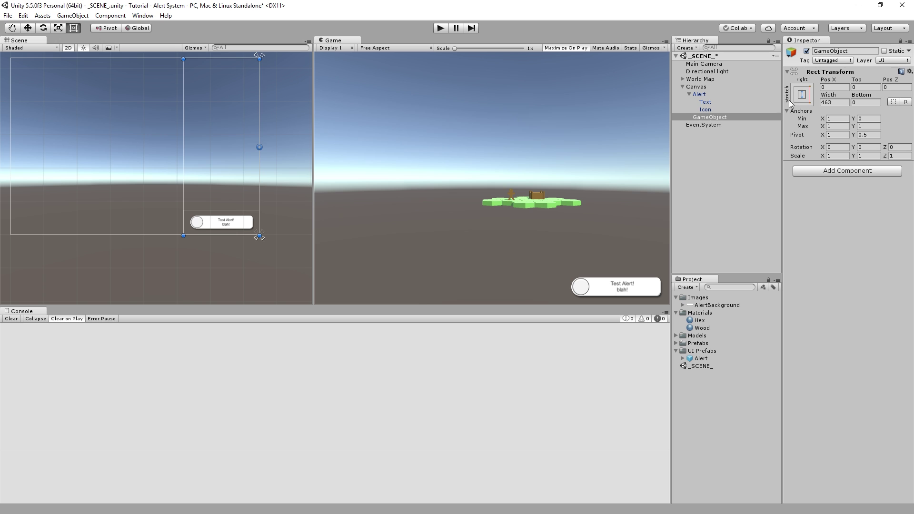
{"action": "left_click", "coordinate": [704, 95]}
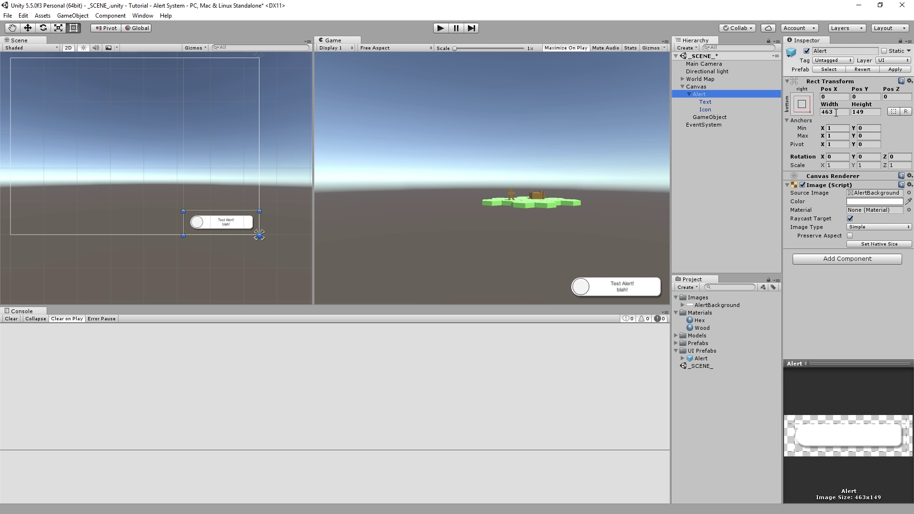
{"action": "left_click", "coordinate": [696, 117]}
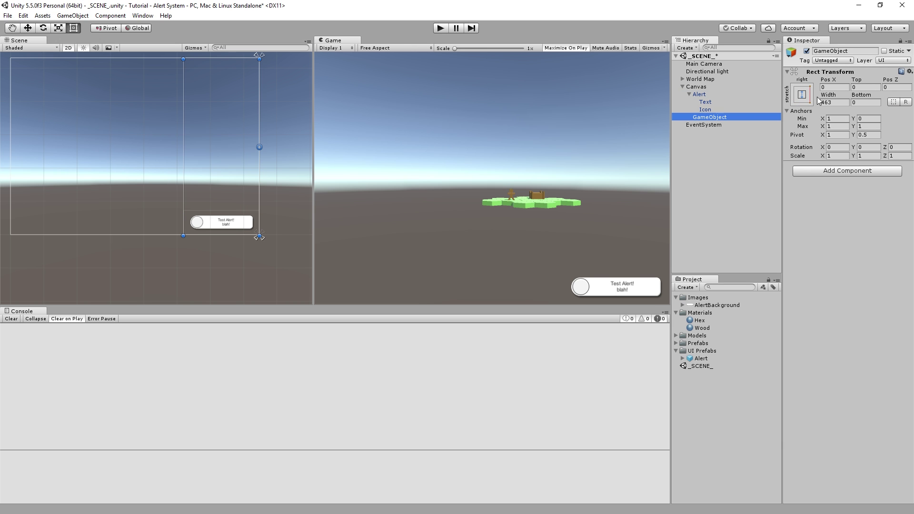
Step: Rename the object to 'Alert List' and nest the Alert inside it
{"action": "left_click", "coordinate": [842, 50]}
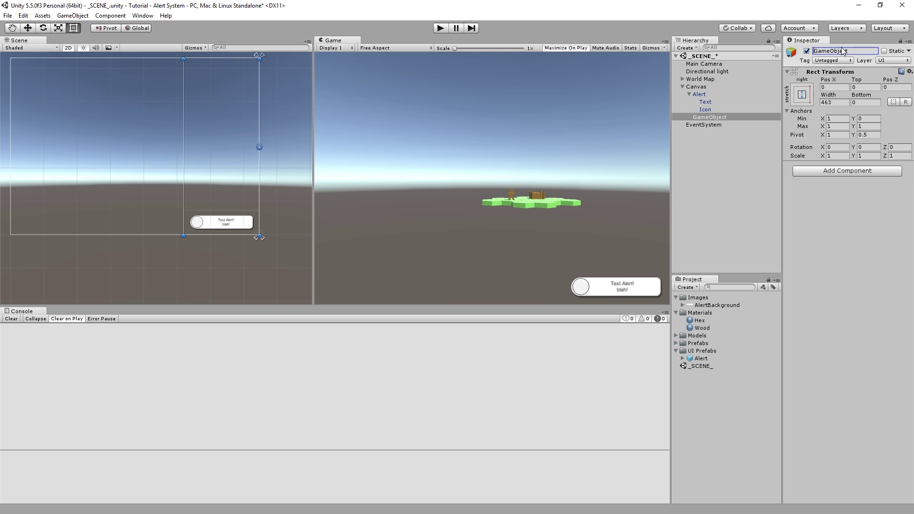
{"action": "type", "text": "Alert List"}
{"action": "key", "text": "Return"}
{"action": "left_click_drag", "start_coordinate": [699, 95], "coordinate": [708, 118]}
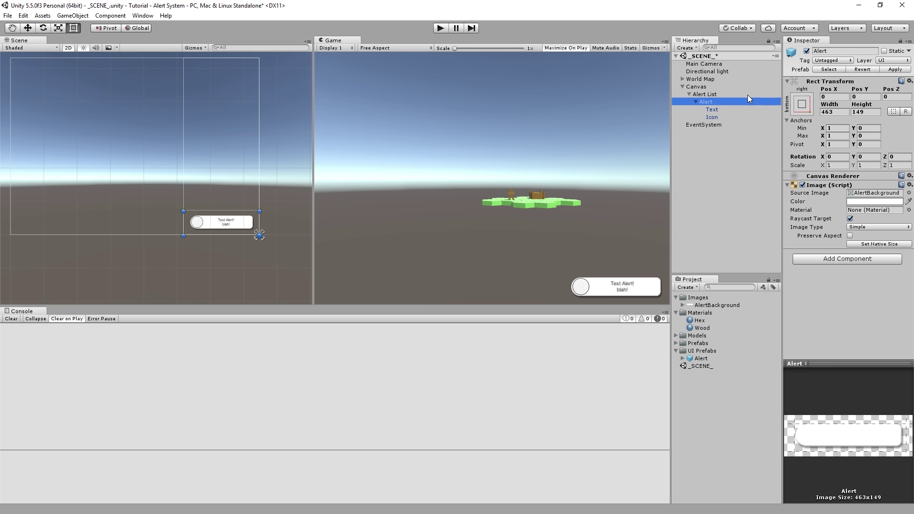
Step: Duplicate Alert as Alert (1) above the original, save, and select the AlertBackground texture
{"action": "key", "text": "ctrl+d"}
{"action": "left_click_drag", "start_coordinate": [218, 224], "coordinate": [217, 200]}
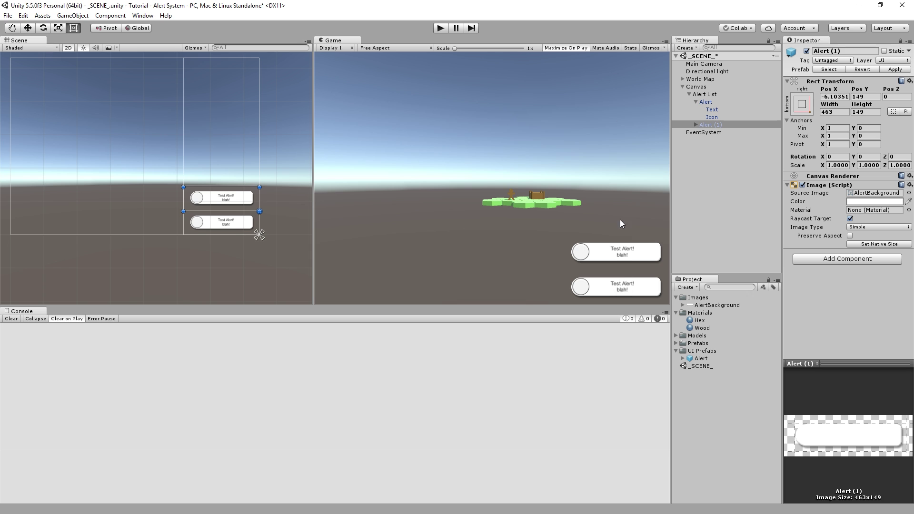
{"action": "scroll", "coordinate": [251, 153], "scroll_direction": "up", "scroll_amount": 5}
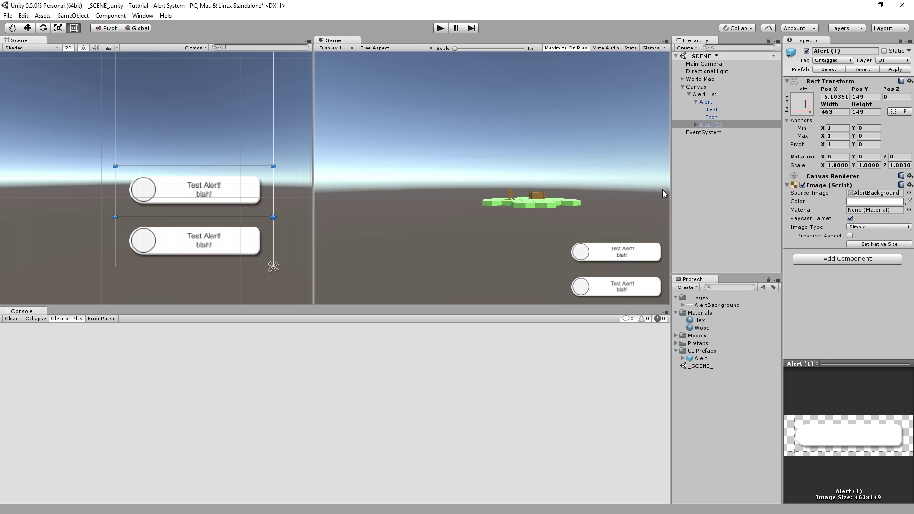
{"action": "middle_click_drag", "start_coordinate": [302, 168], "coordinate": [301, 170]}
{"action": "key", "text": "ctrl+s"}
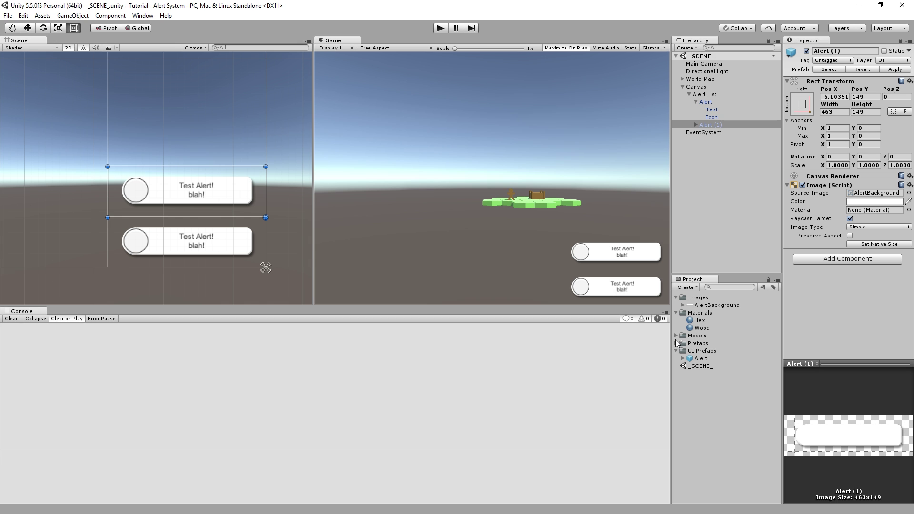
{"action": "left_click", "coordinate": [715, 304]}
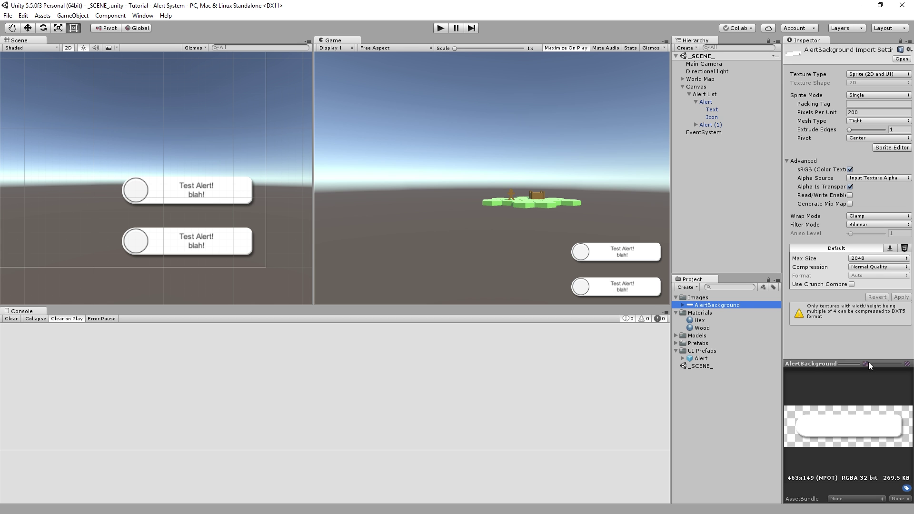
Step: Set AlertBackground's sprite borders to bottom 24 and top 31 and apply
{"action": "left_click", "coordinate": [892, 147]}
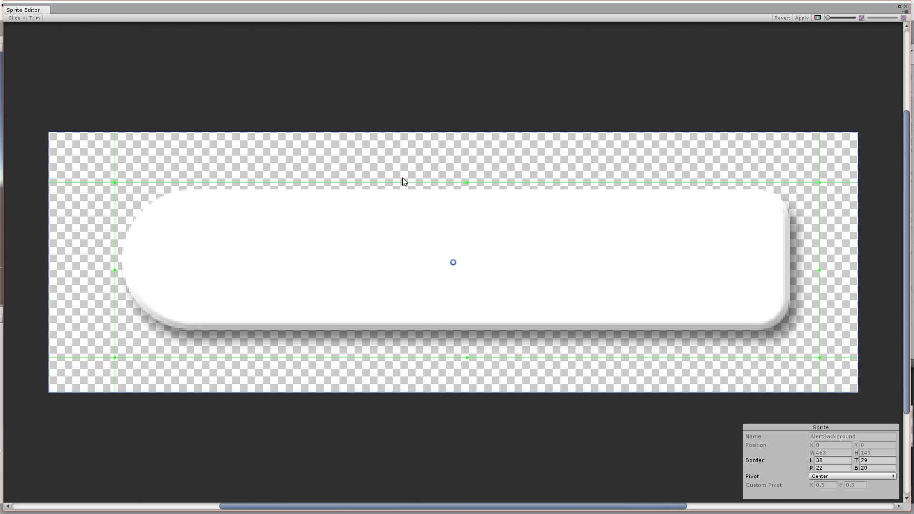
{"action": "scroll", "coordinate": [413, 180], "scroll_direction": "down", "scroll_amount": 1}
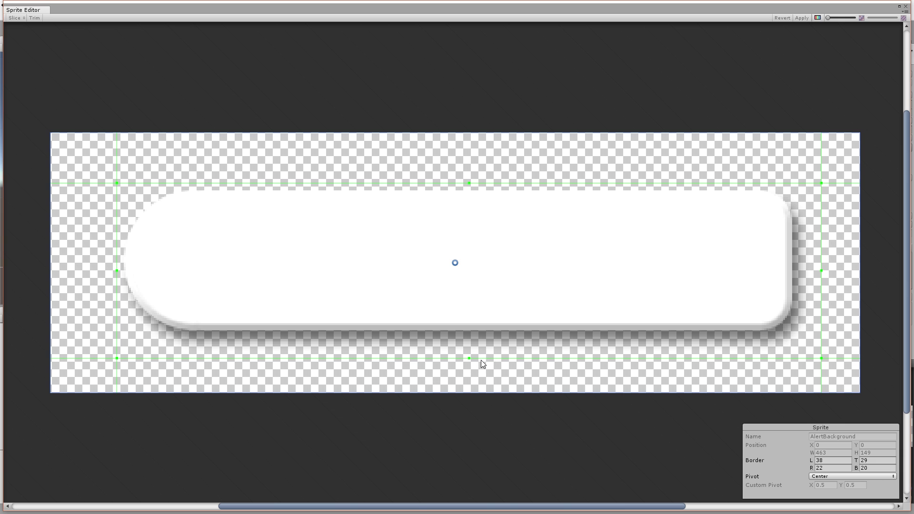
{"action": "left_click_drag", "start_coordinate": [481, 358], "coordinate": [483, 351]}
{"action": "left_click_drag", "start_coordinate": [491, 183], "coordinate": [491, 186]}
{"action": "left_click", "coordinate": [803, 18]}
{"action": "left_click", "coordinate": [906, 7]}
Step: Check the Alert's image type and leave it as Simple
{"action": "left_click", "coordinate": [219, 189]}
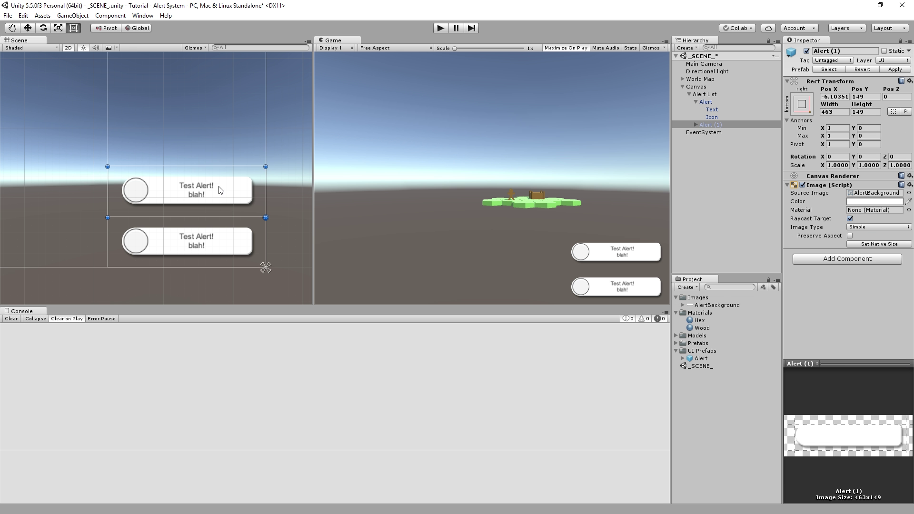
{"action": "left_click", "coordinate": [733, 101]}
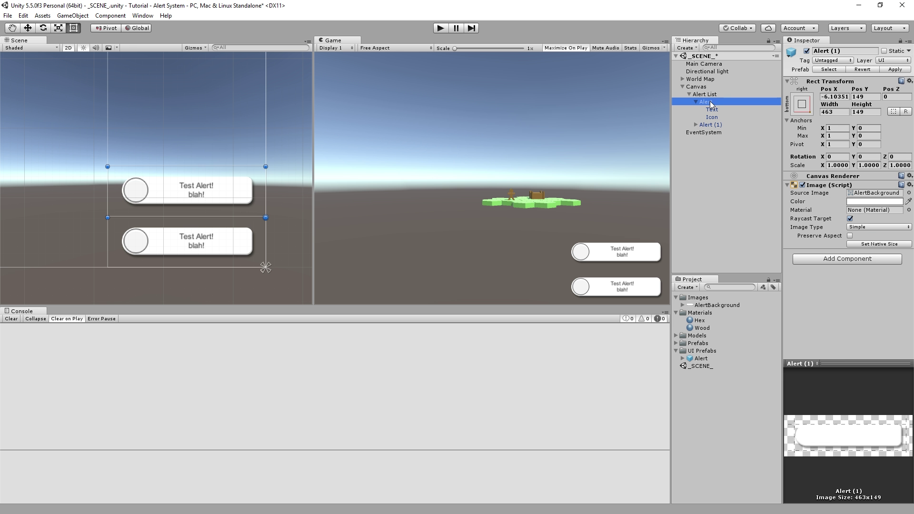
{"action": "left_click", "coordinate": [884, 227]}
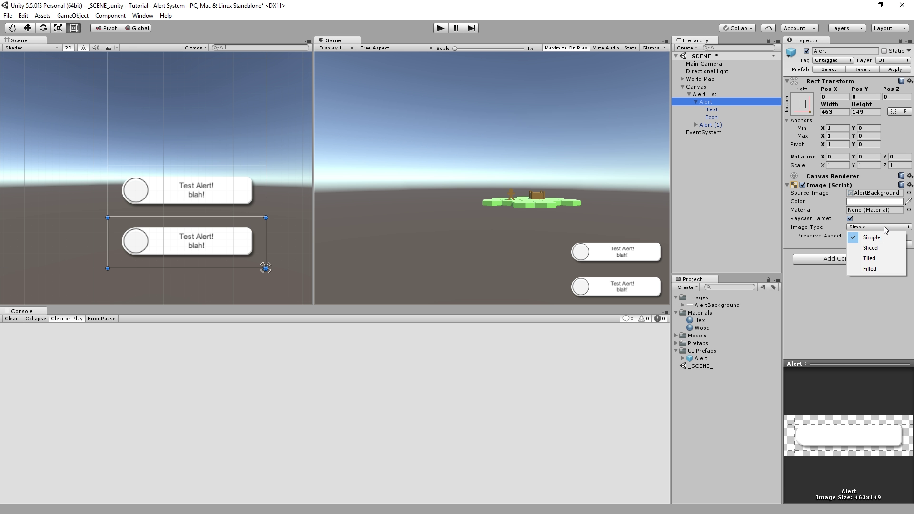
{"action": "left_click", "coordinate": [834, 319]}
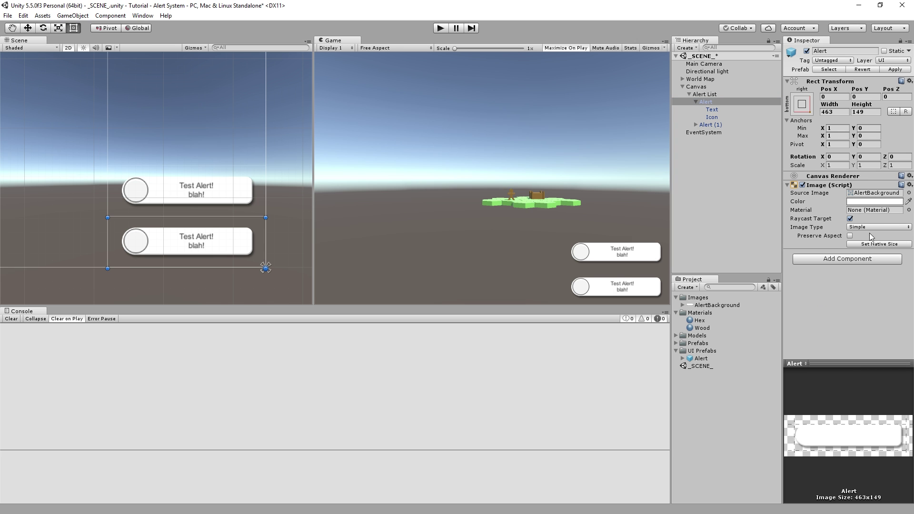
Step: Recheck the AlertBackground texture and sprite borders in the Sprite Editor
{"action": "left_click", "coordinate": [725, 305]}
{"action": "left_click", "coordinate": [892, 148]}
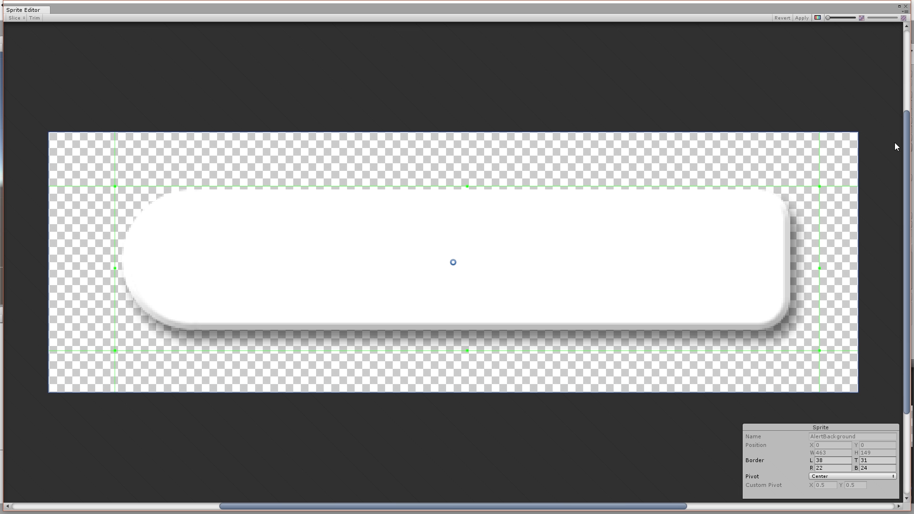
{"action": "left_click", "coordinate": [905, 6]}
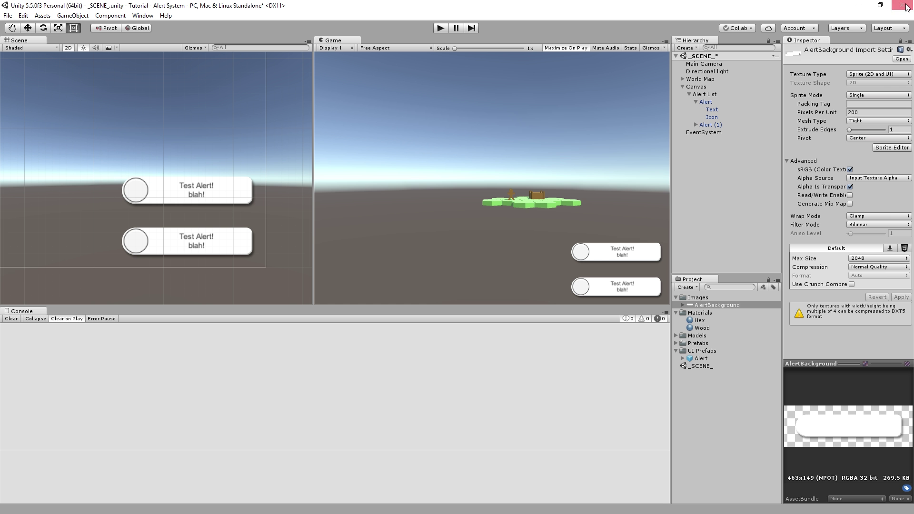
{"action": "left_click", "coordinate": [683, 305]}
{"action": "left_click", "coordinate": [713, 312]}
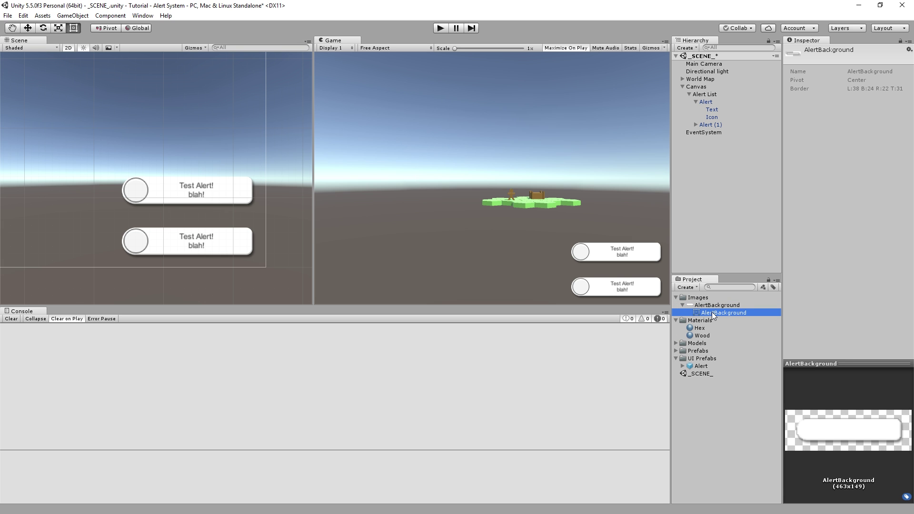
{"action": "left_click", "coordinate": [714, 306]}
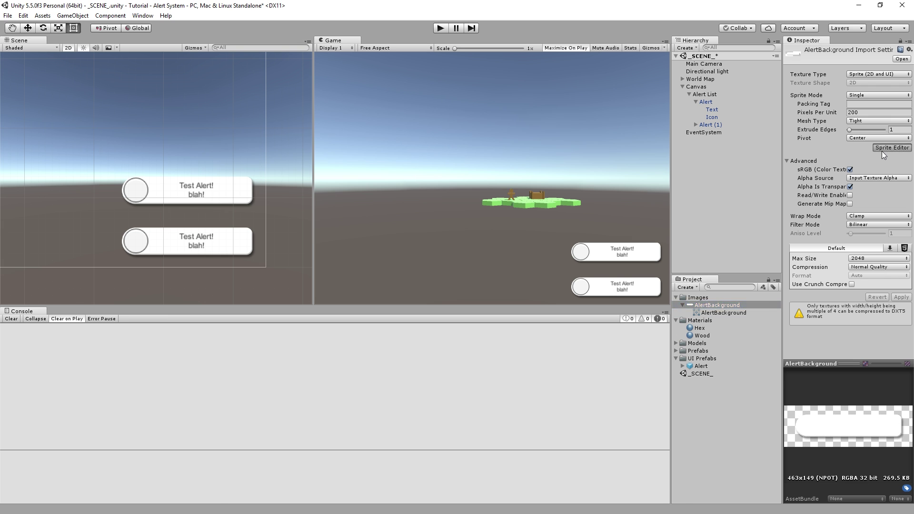
{"action": "left_click", "coordinate": [891, 147]}
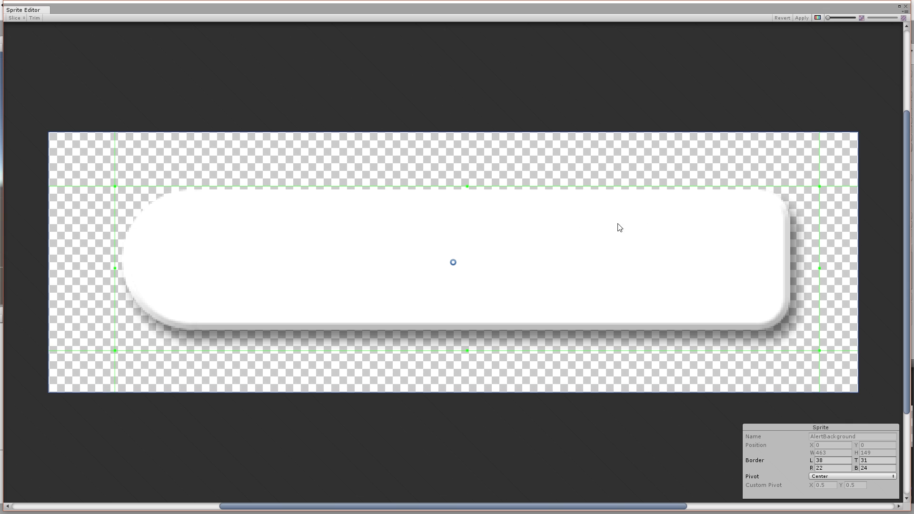
{"action": "left_click", "coordinate": [906, 6]}
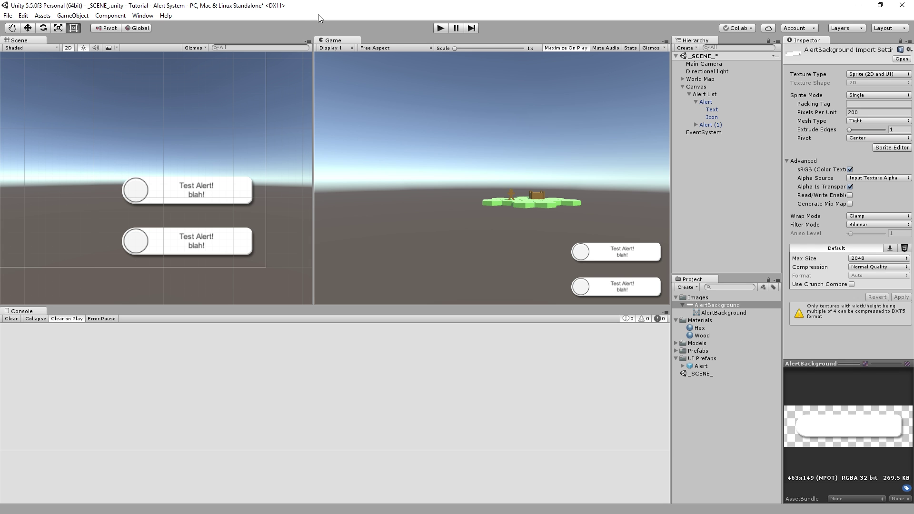
Step: Save the scene, glance at the Sprite Editor again, and select Alert (1)
{"action": "key", "text": "ctrl+s"}
{"action": "left_click", "coordinate": [877, 148]}
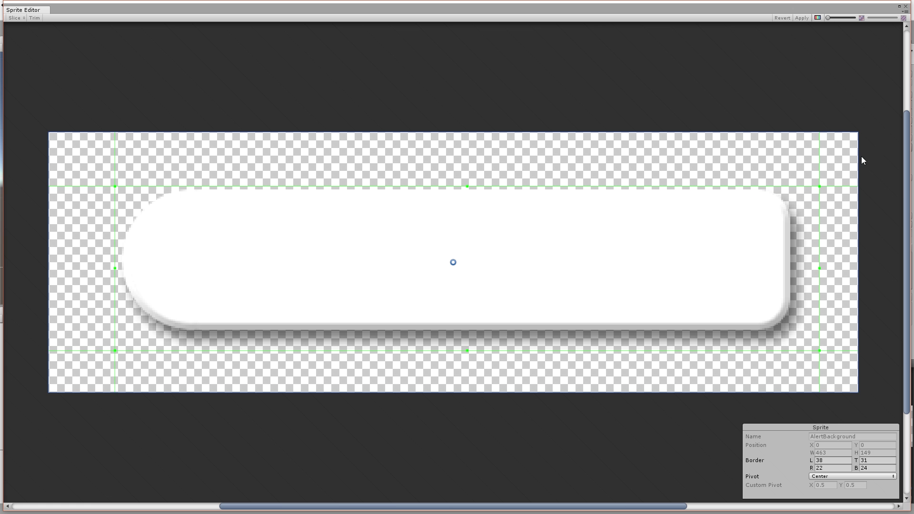
{"action": "left_click", "coordinate": [905, 6]}
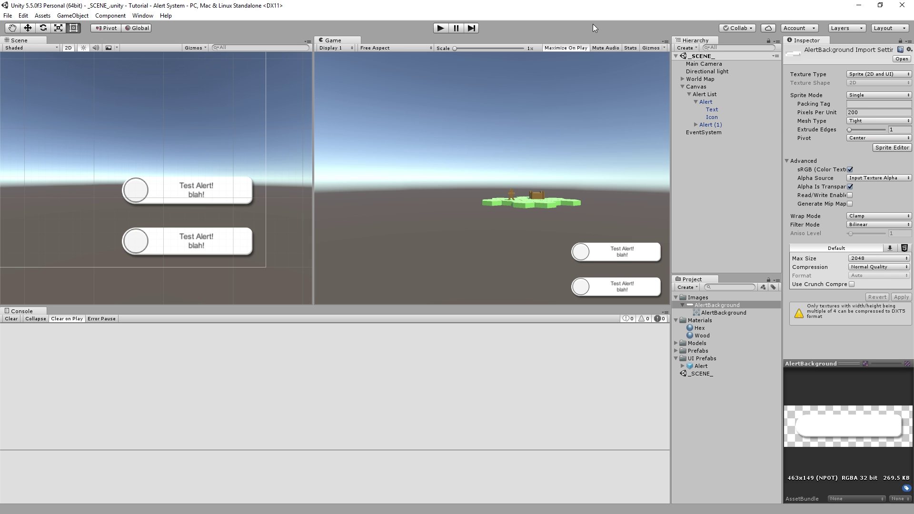
{"action": "scroll", "coordinate": [157, 212], "scroll_direction": "up", "scroll_amount": 2}
{"action": "left_click", "coordinate": [134, 207]}
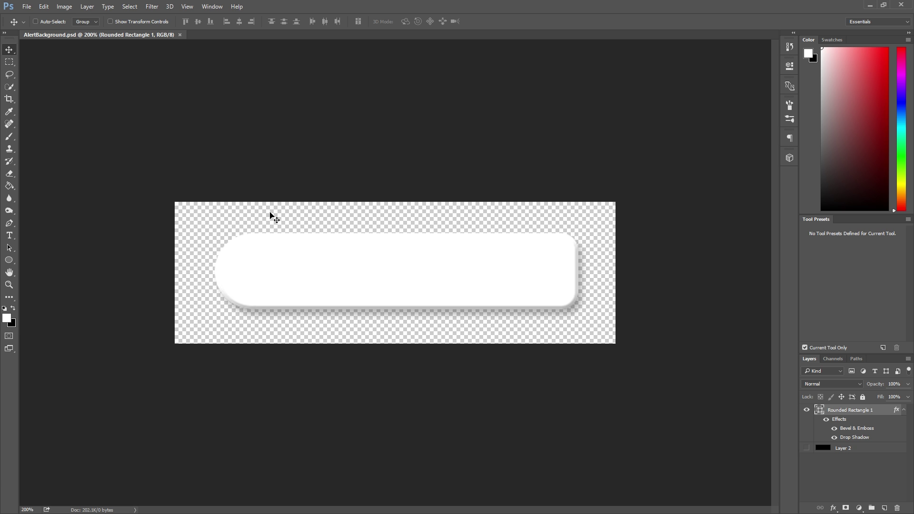
Step: Crop AlertBackground's top, bottom, right and left margins to the rounded rectangle, then return to Unity
{"action": "key", "text": "c"}
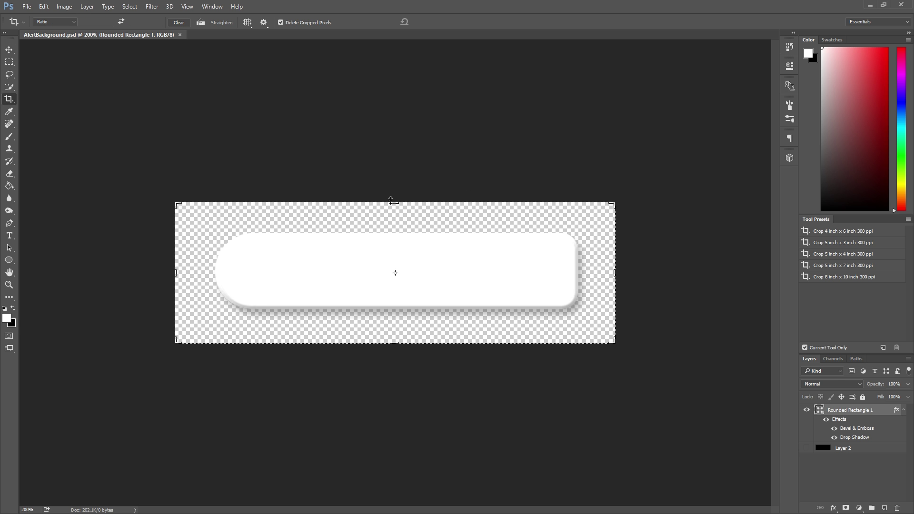
{"action": "mouse_move", "coordinate": [394, 206]}
{"action": "left_mouse_down"}
{"action": "mouse_move", "coordinate": [393, 223]}
{"action": "mouse_move", "coordinate": [395, 214]}
{"action": "left_mouse_up"}
{"action": "left_click_drag", "start_coordinate": [399, 331], "coordinate": [399, 318]}
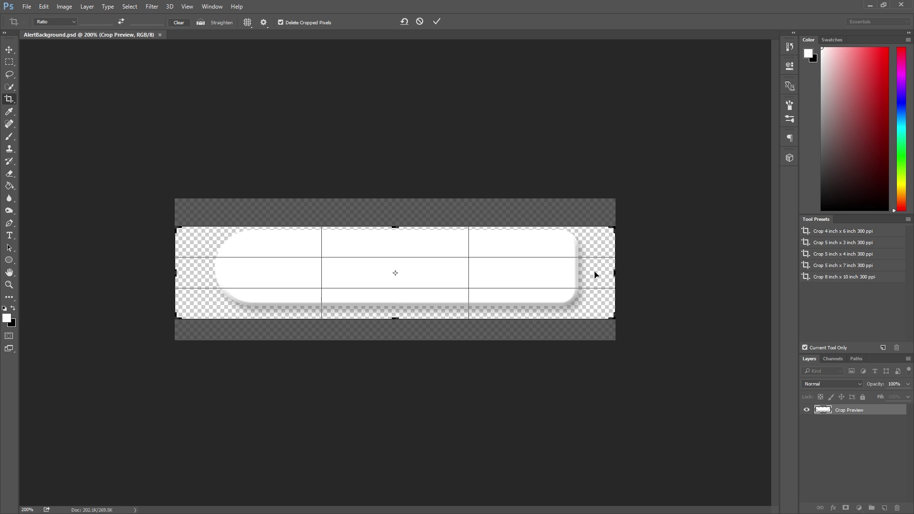
{"action": "left_click_drag", "start_coordinate": [620, 271], "coordinate": [617, 271]}
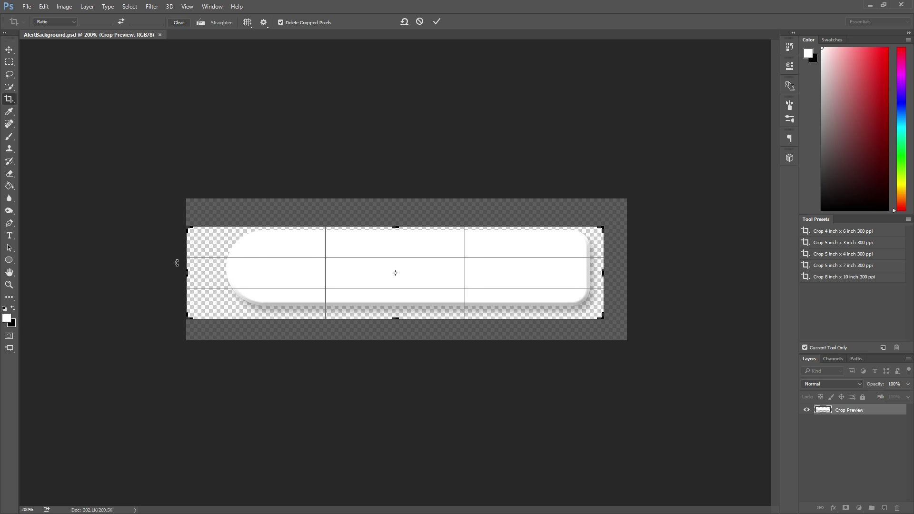
{"action": "left_click_drag", "start_coordinate": [189, 272], "coordinate": [219, 272]}
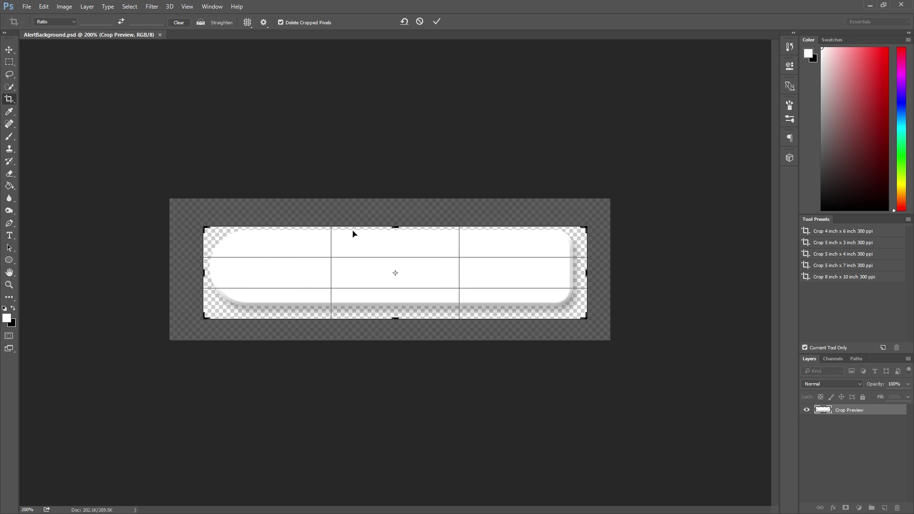
{"action": "key", "text": "Return"}
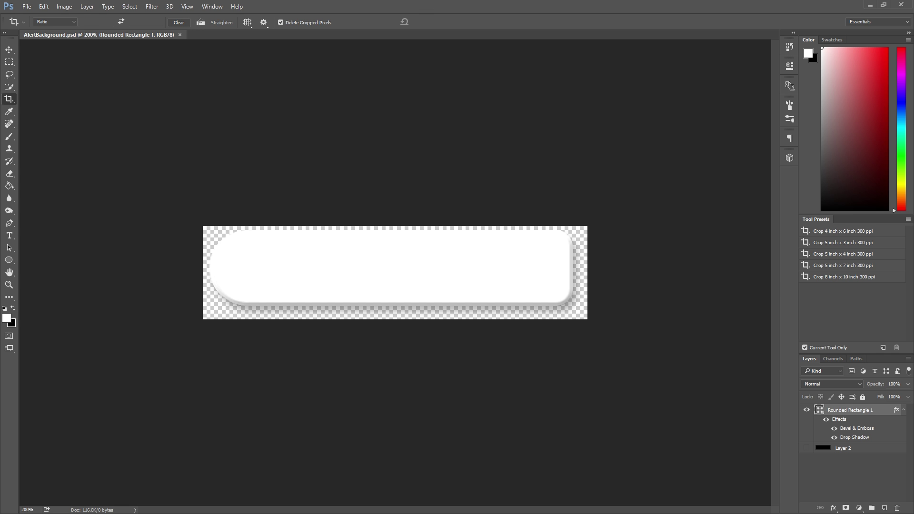
{"action": "key", "text": "alt+Tab"}
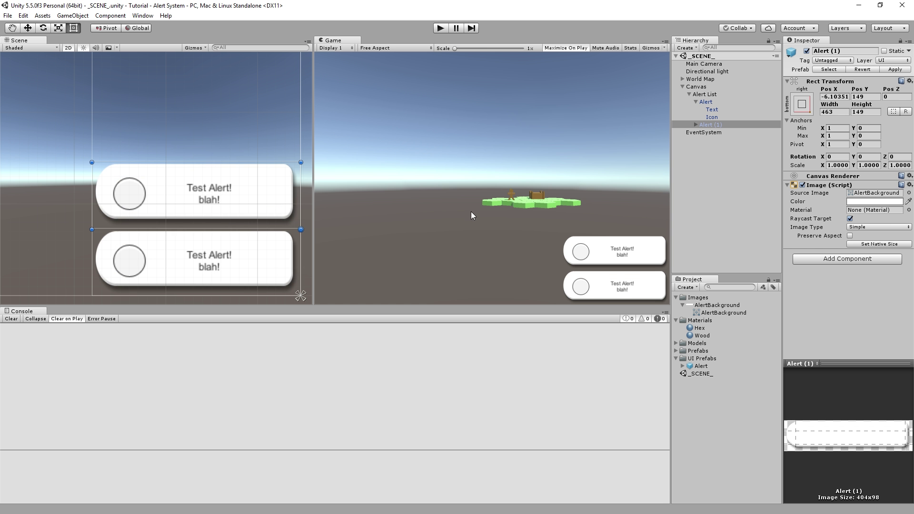
Step: Resize Alert and Alert (1) to the image's native 202×49 size
{"action": "left_click", "coordinate": [721, 101]}
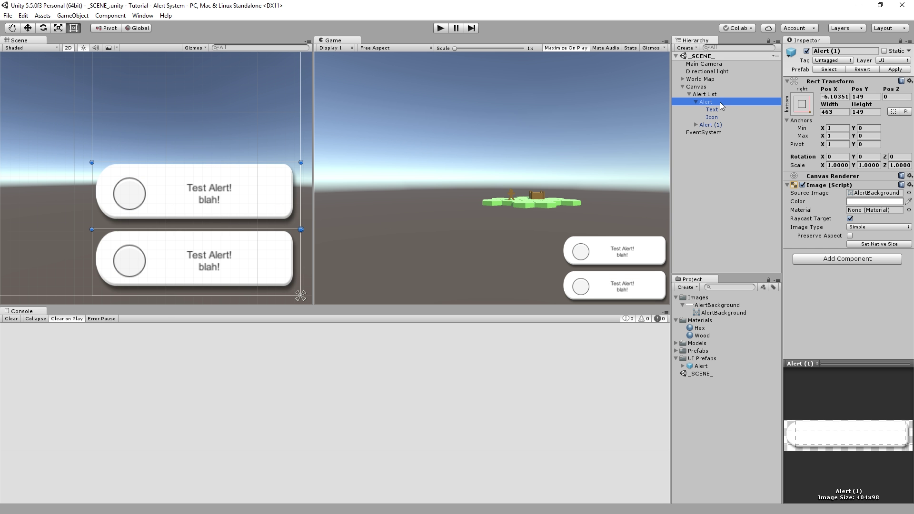
{"action": "left_click", "coordinate": [881, 244]}
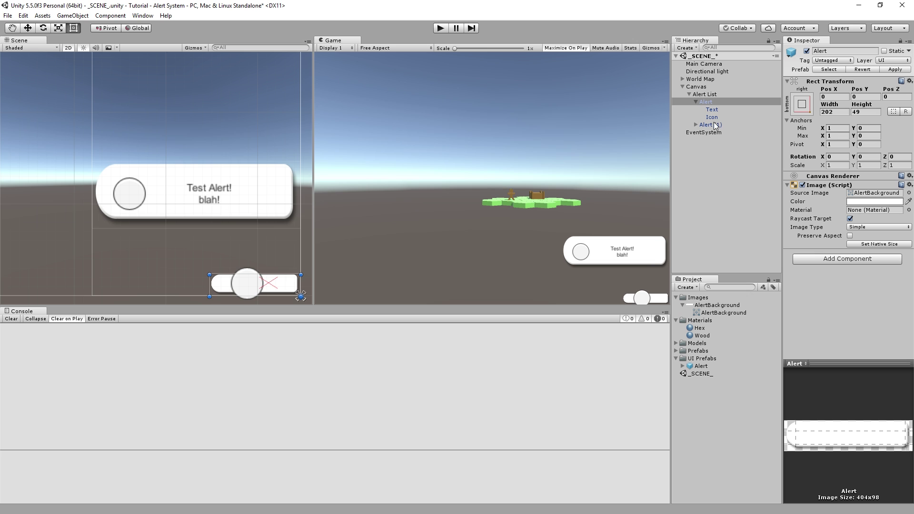
{"action": "left_click", "coordinate": [714, 125]}
{"action": "left_click", "coordinate": [876, 244]}
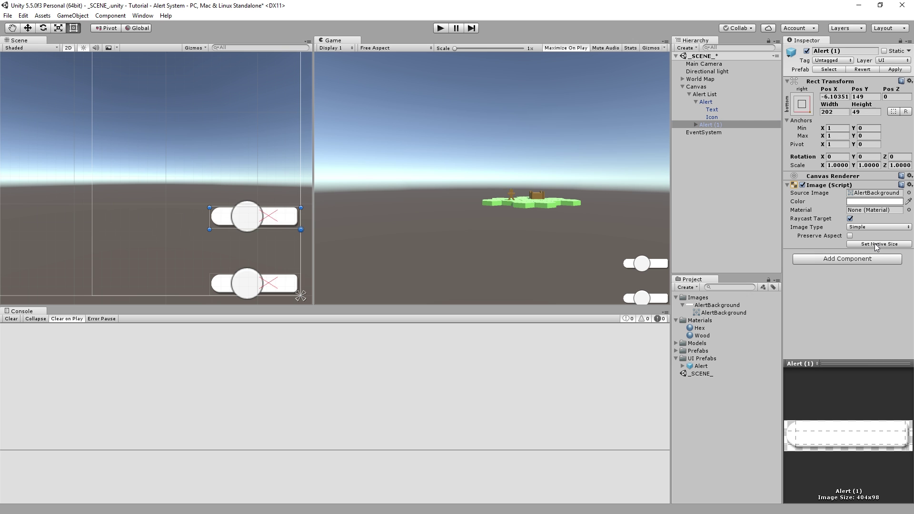
Step: Delete the duplicate Alert (1) and zoom out to view the whole canvas
{"action": "left_click", "coordinate": [708, 153]}
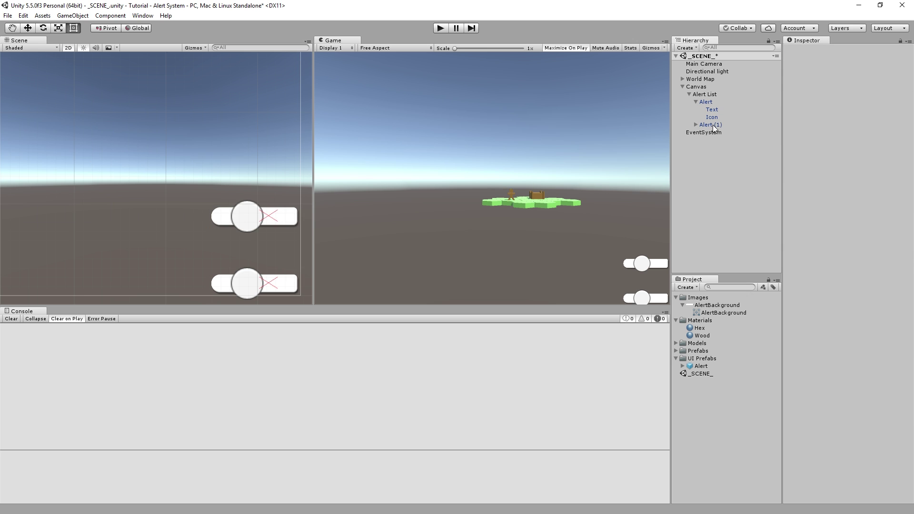
{"action": "left_click", "coordinate": [713, 125]}
{"action": "key", "text": "Delete"}
{"action": "left_click", "coordinate": [706, 101]}
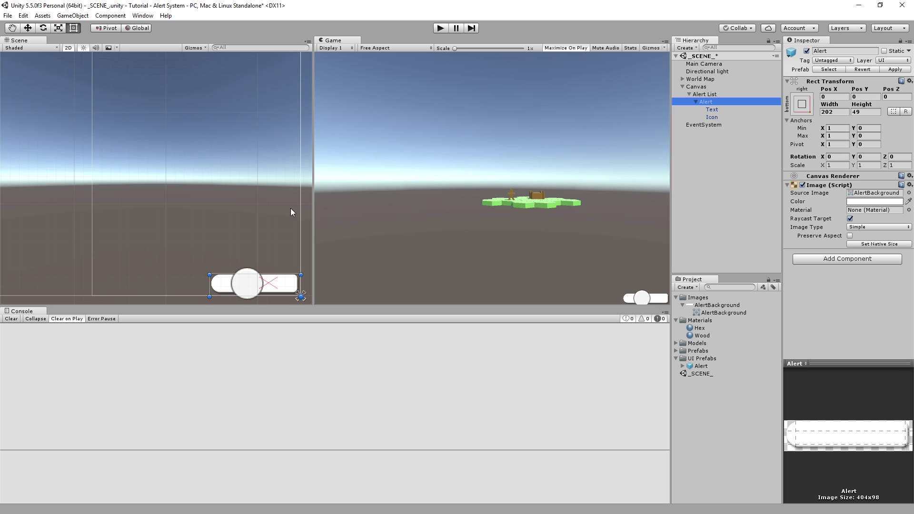
{"action": "scroll", "coordinate": [279, 212], "scroll_direction": "down", "scroll_amount": 2}
{"action": "scroll", "coordinate": [269, 218], "scroll_direction": "down", "scroll_amount": 2}
{"action": "middle_click_drag", "start_coordinate": [269, 218], "coordinate": [291, 220]}
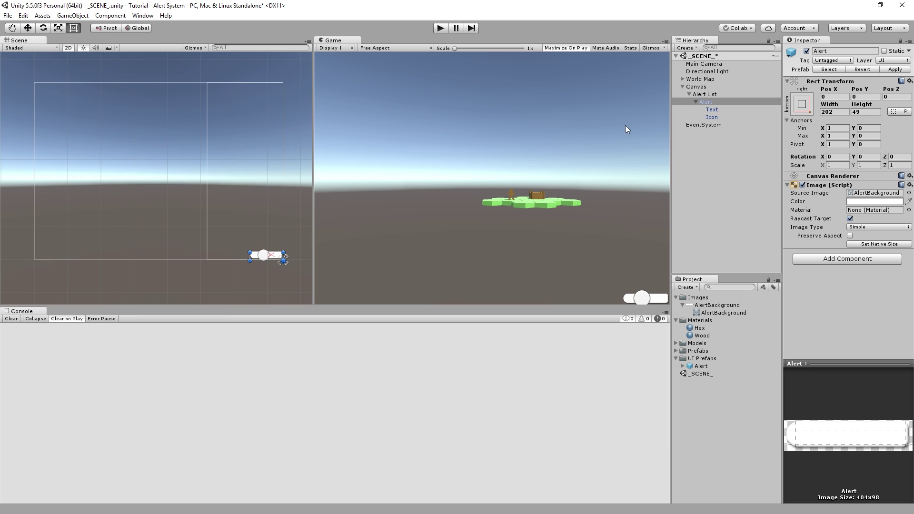
{"action": "left_click", "coordinate": [710, 94]}
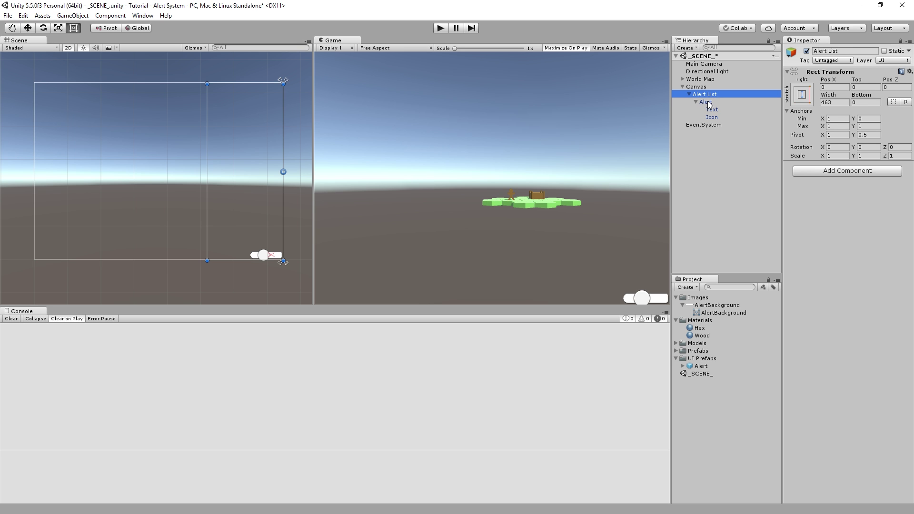
{"action": "left_click", "coordinate": [707, 102]}
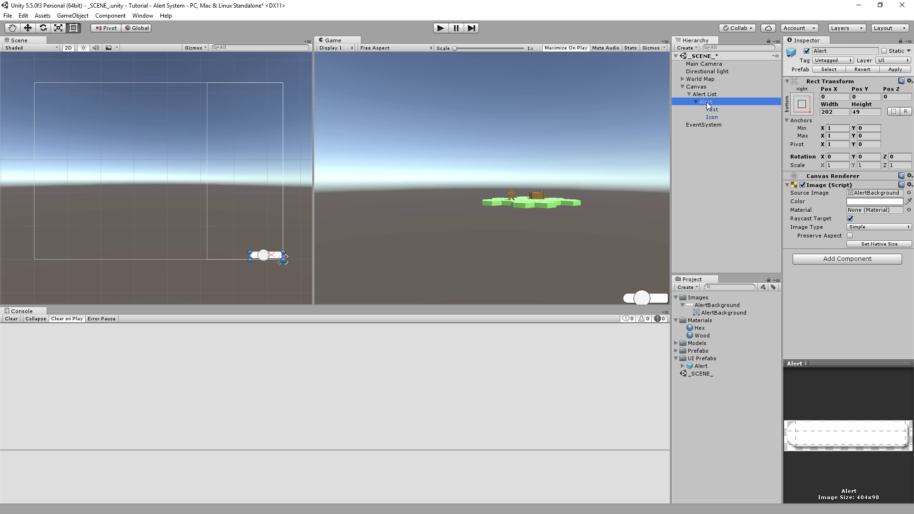
Step: Set the Canvas Scaler reference resolution to 1280 × 720
{"action": "left_click", "coordinate": [713, 86]}
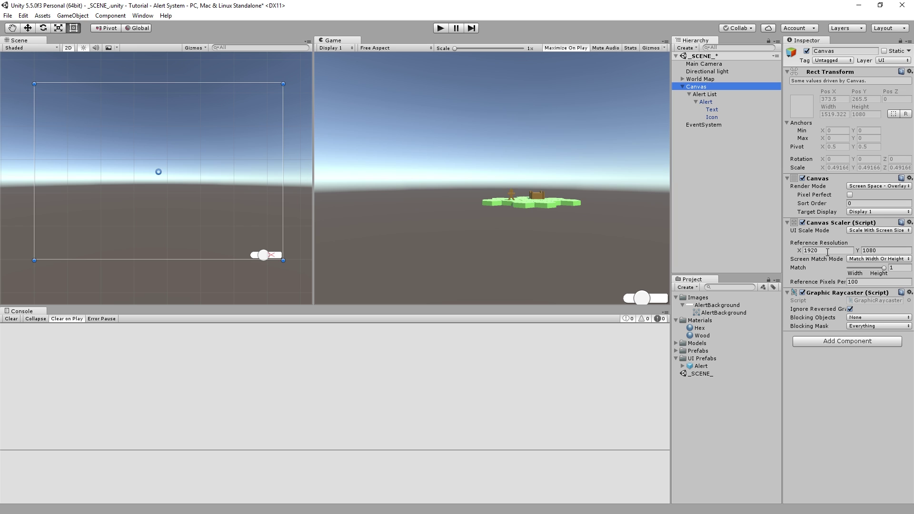
{"action": "left_click", "coordinate": [842, 251]}
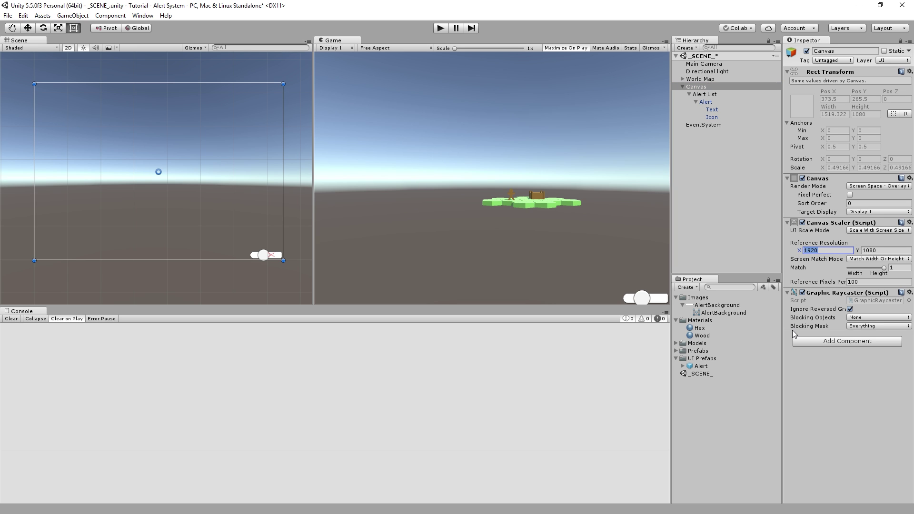
{"action": "type", "text": "1280"}
{"action": "key", "text": "Tab"}
{"action": "type", "text": "720"}
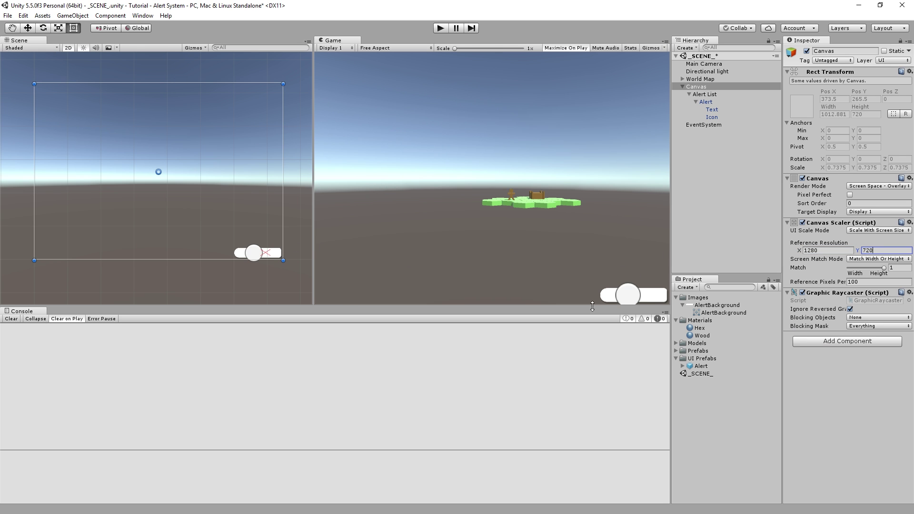
Step: Focus the scene view on the Alert and inspect its Icon
{"action": "left_click", "coordinate": [717, 102]}
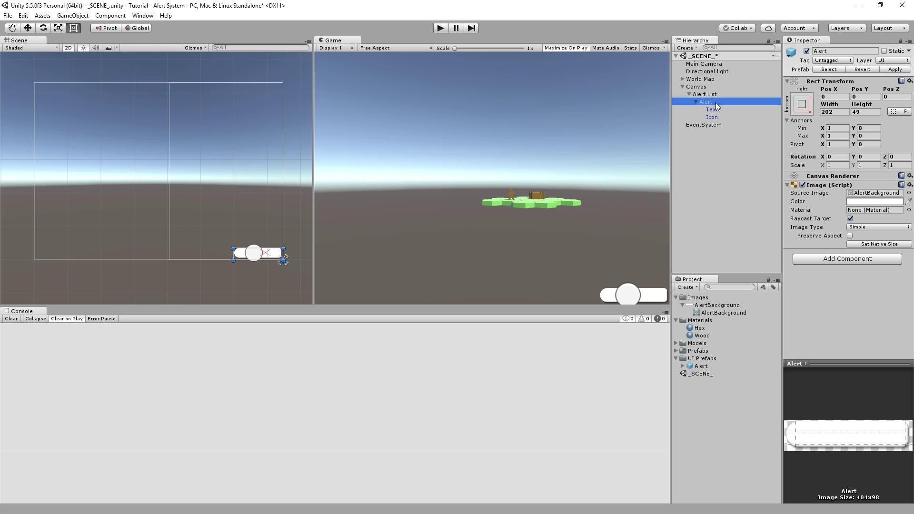
{"action": "double_click", "coordinate": [716, 103]}
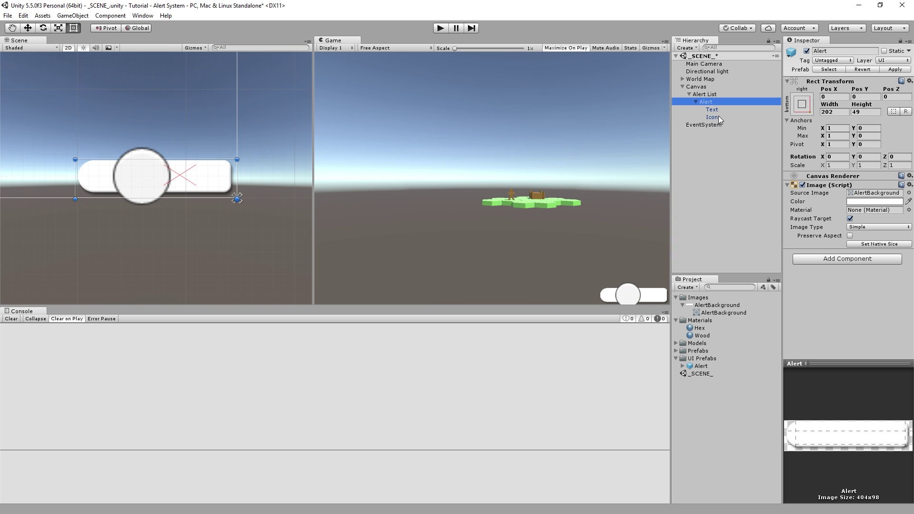
{"action": "left_click", "coordinate": [713, 117]}
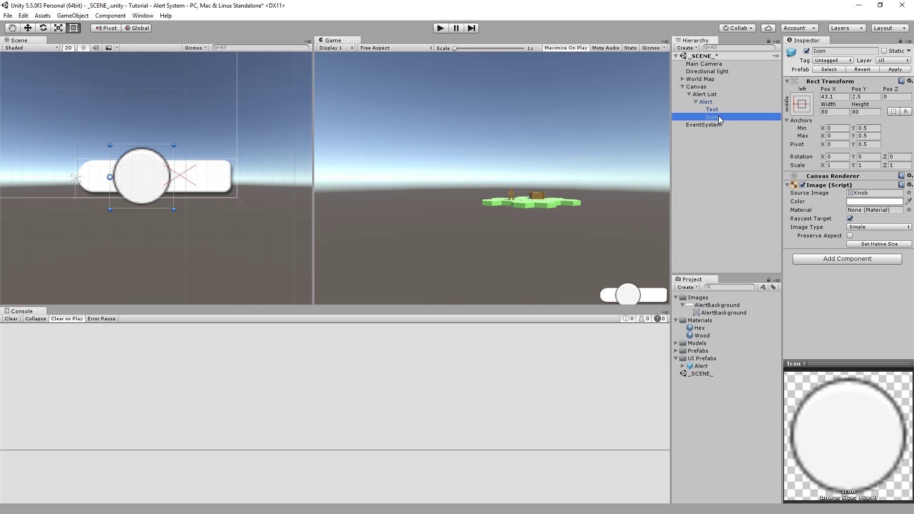
{"action": "left_click", "coordinate": [717, 103]}
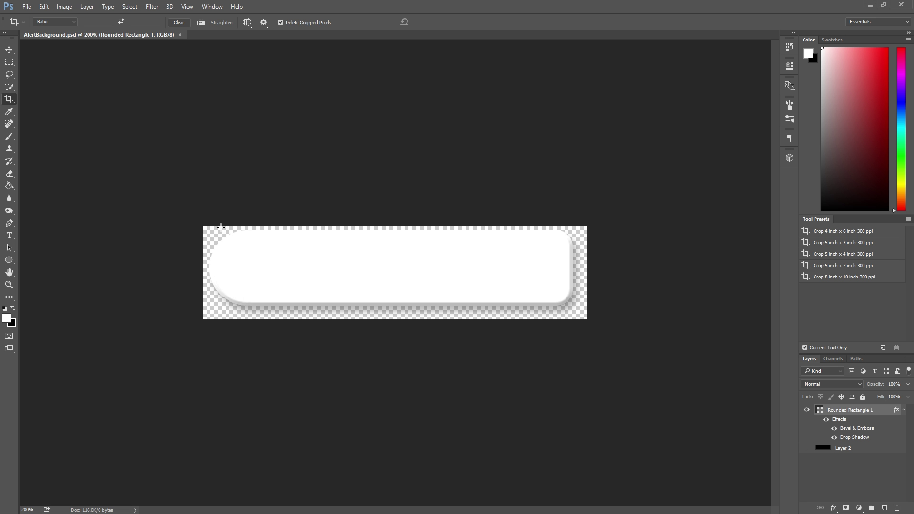
{"action": "key", "text": "m"}
{"action": "left_click_drag", "start_coordinate": [221, 232], "coordinate": [291, 301]}
{"action": "left_click", "coordinate": [329, 242]}
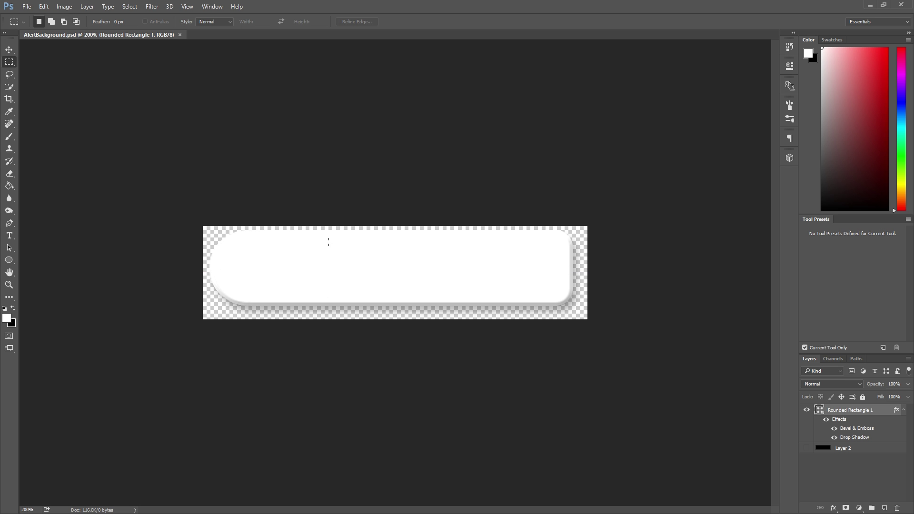
{"action": "left_click_drag", "start_coordinate": [289, 230], "coordinate": [226, 305]}
{"action": "key", "text": "alt+Tab"}
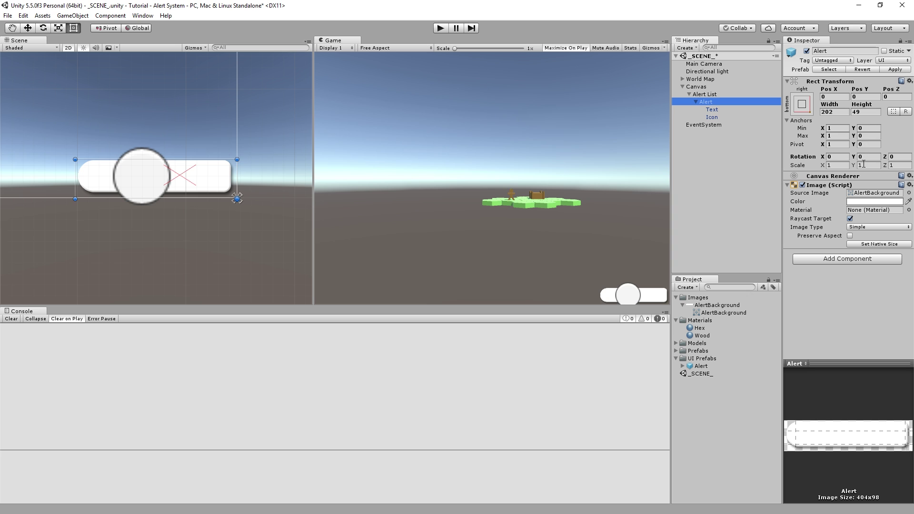
Step: Switch the Canvas Scaler's UI Scale Mode to Constant Pixel Size, then select the Alert
{"action": "left_click", "coordinate": [703, 88]}
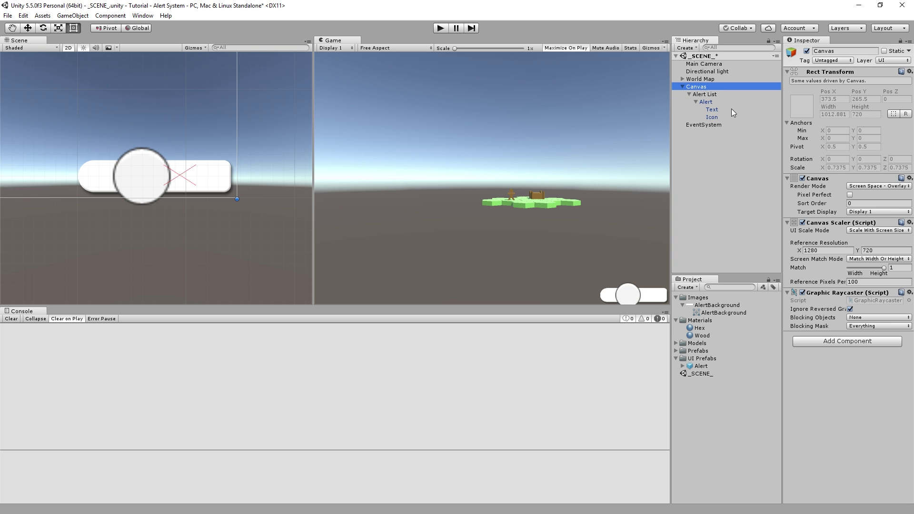
{"action": "left_click", "coordinate": [876, 265]}
{"action": "left_click", "coordinate": [861, 239]}
{"action": "left_click", "coordinate": [884, 224]}
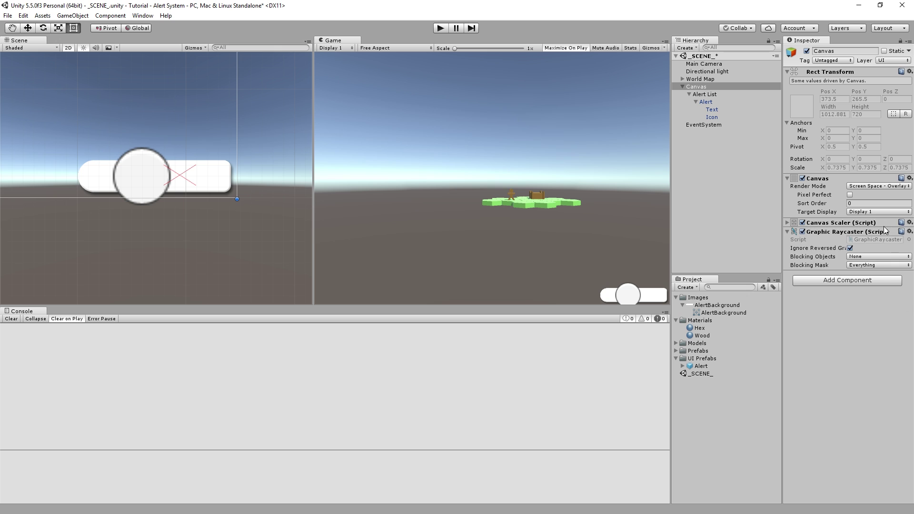
{"action": "left_click", "coordinate": [885, 224]}
{"action": "left_click", "coordinate": [881, 231]}
{"action": "left_click", "coordinate": [874, 236]}
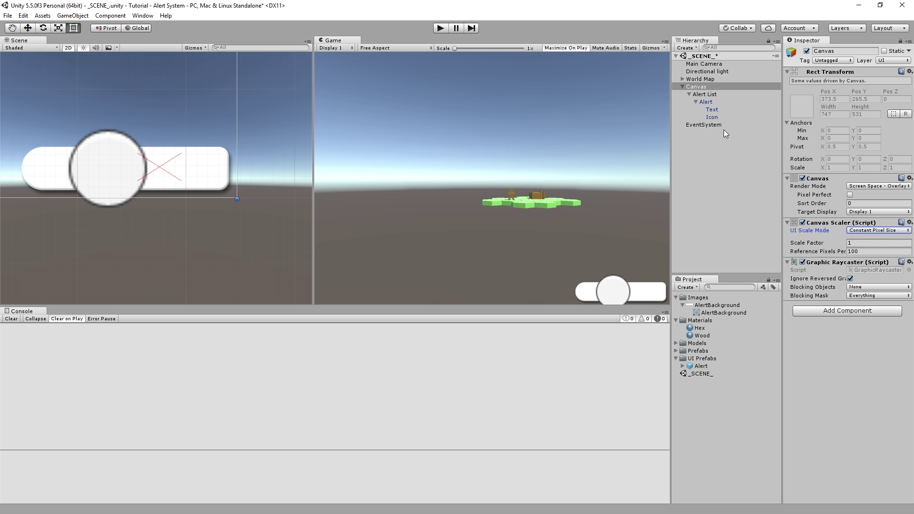
{"action": "left_click", "coordinate": [709, 102]}
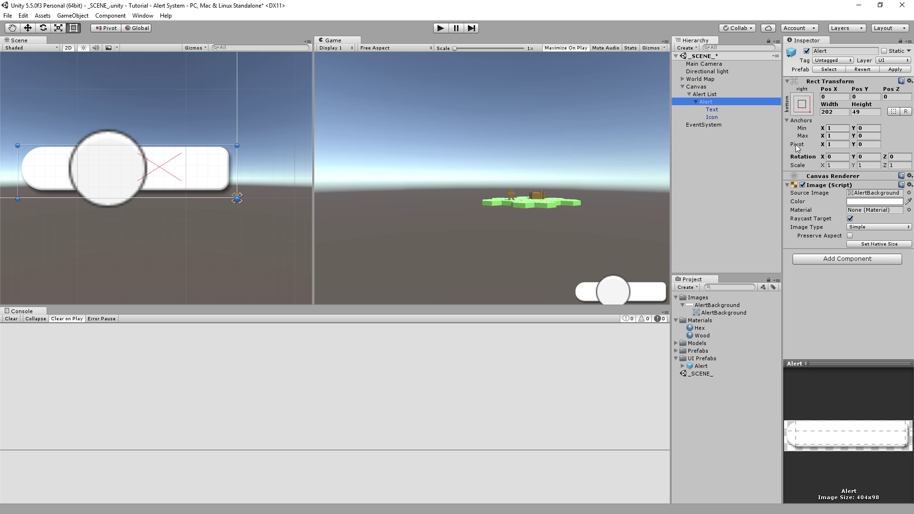
{"action": "left_click", "coordinate": [881, 248]}
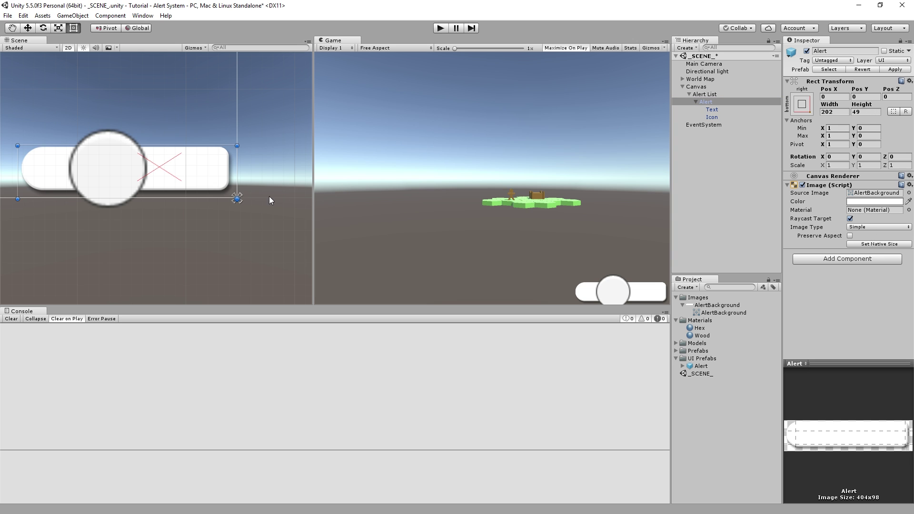
Step: Enter 0 for AlertBackground's sprite borders in the Sprite Editor, apply, and close it
{"action": "left_click", "coordinate": [720, 306]}
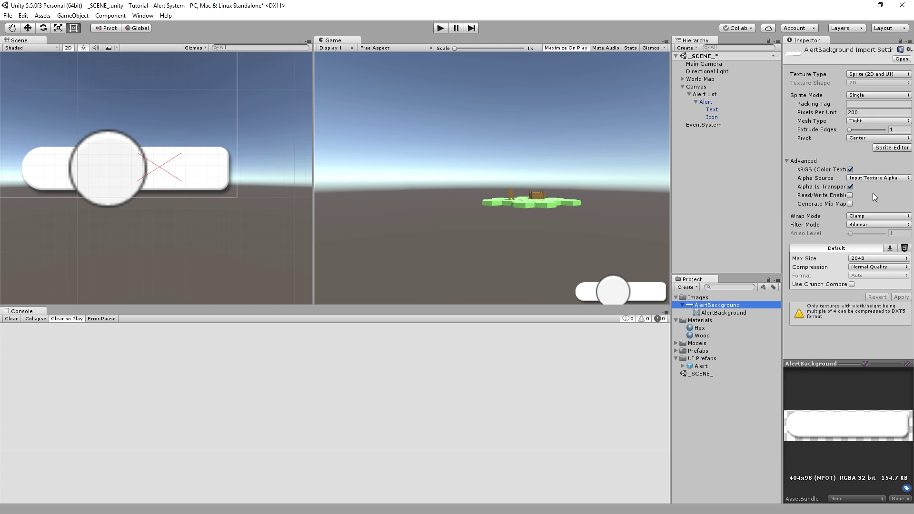
{"action": "left_click", "coordinate": [894, 148]}
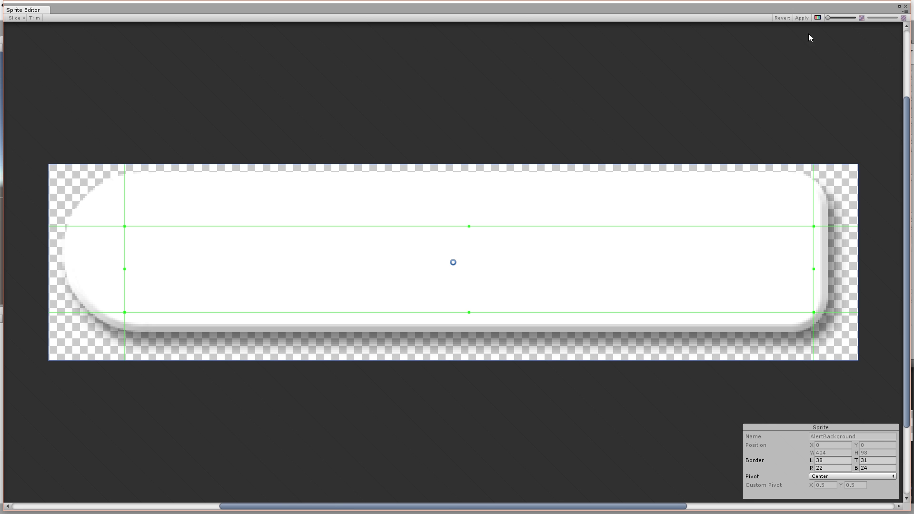
{"action": "left_click", "coordinate": [822, 462]}
{"action": "type", "text": "0"}
{"action": "key", "text": "Tab"}
{"action": "type", "text": "0"}
{"action": "key", "text": "Tab"}
{"action": "type", "text": "0"}
{"action": "key", "text": "Tab"}
{"action": "type", "text": "0"}
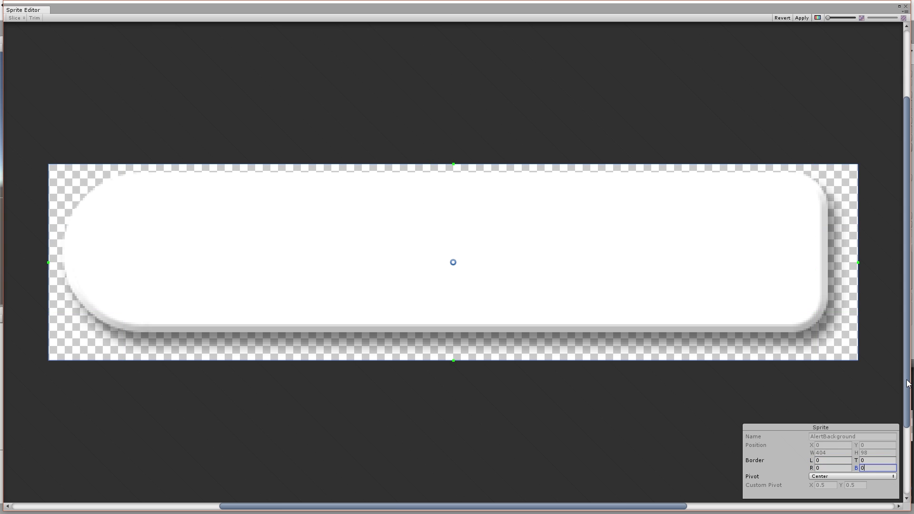
{"action": "left_click", "coordinate": [802, 18]}
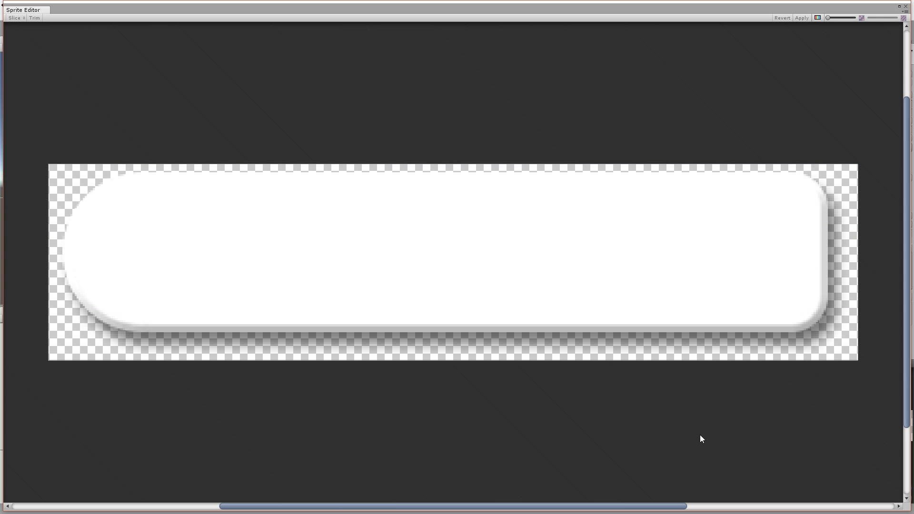
{"action": "left_click", "coordinate": [905, 7]}
Step: Reset the Alert to native size and keep AlertBackground as its source image
{"action": "left_click", "coordinate": [708, 110]}
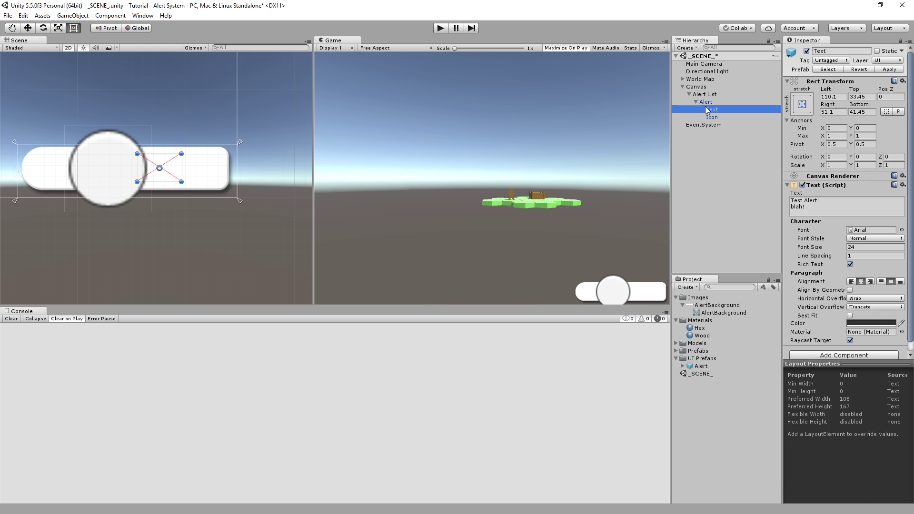
{"action": "left_click", "coordinate": [707, 102]}
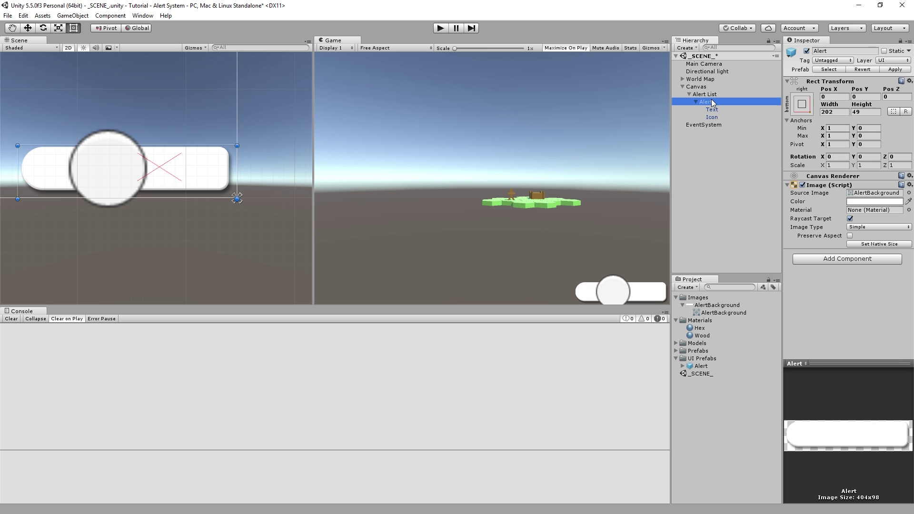
{"action": "left_click", "coordinate": [878, 245]}
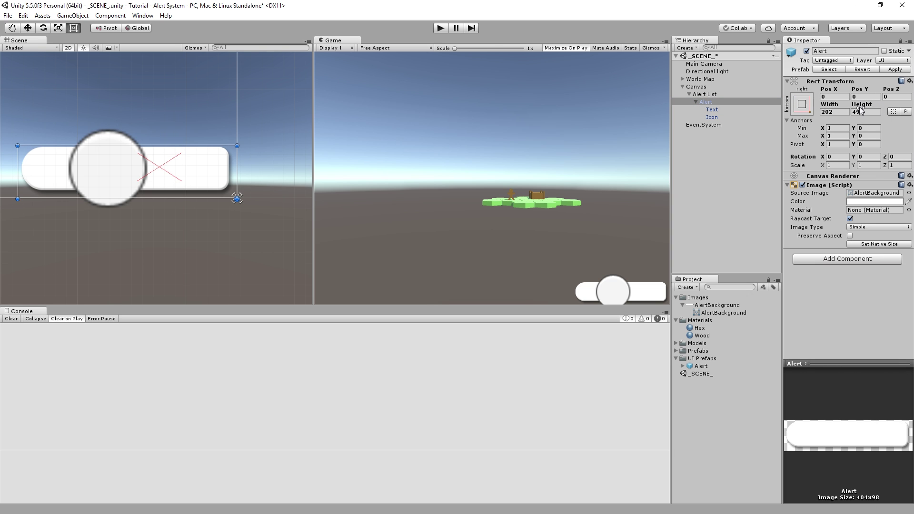
{"action": "left_click", "coordinate": [909, 193]}
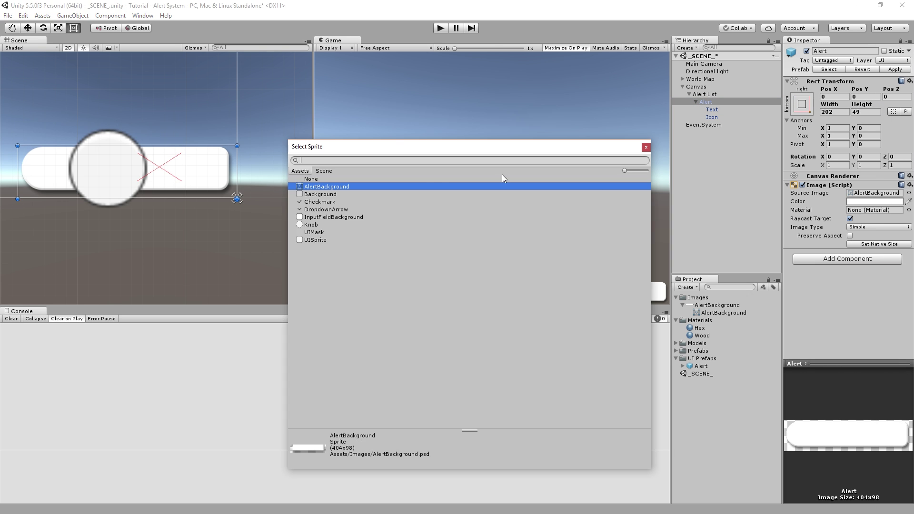
{"action": "double_click", "coordinate": [347, 188]}
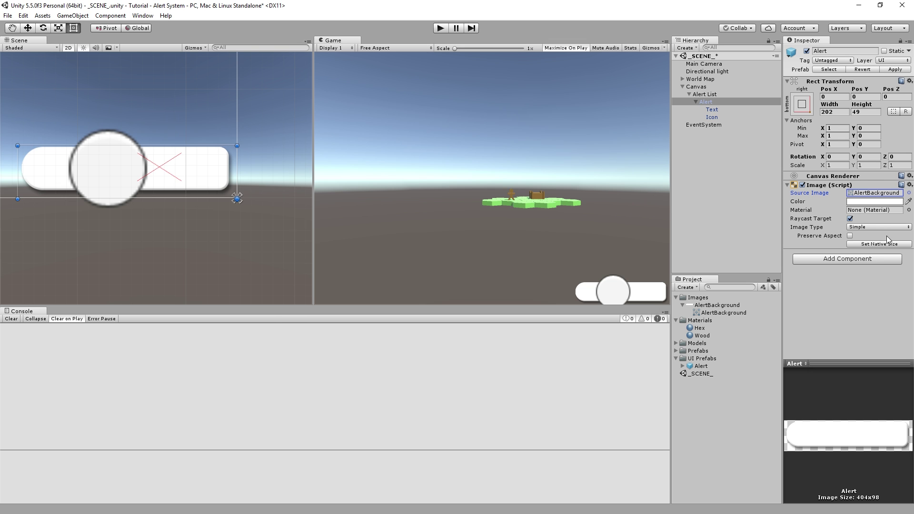
Step: Review Alert List and Canvas, reapply native size, and leave the image type unchanged
{"action": "left_click", "coordinate": [869, 112]}
{"action": "left_click", "coordinate": [741, 96]}
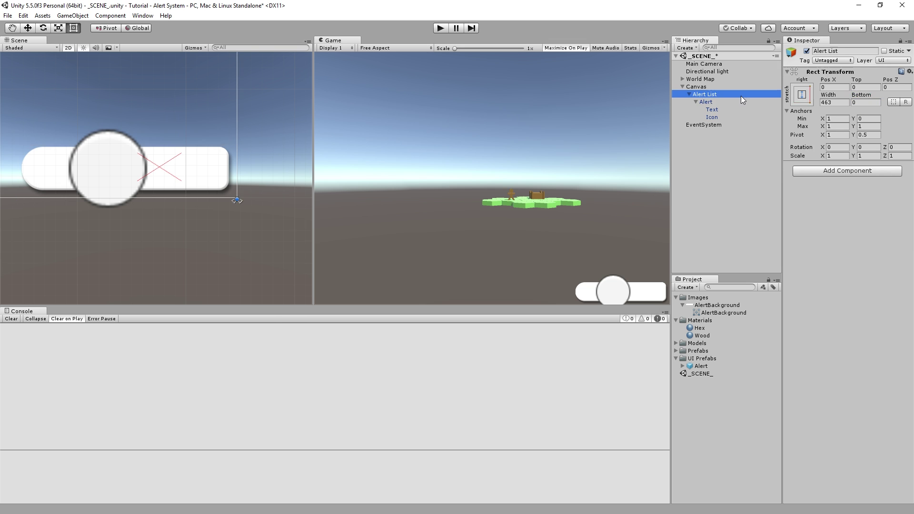
{"action": "left_click", "coordinate": [714, 88]}
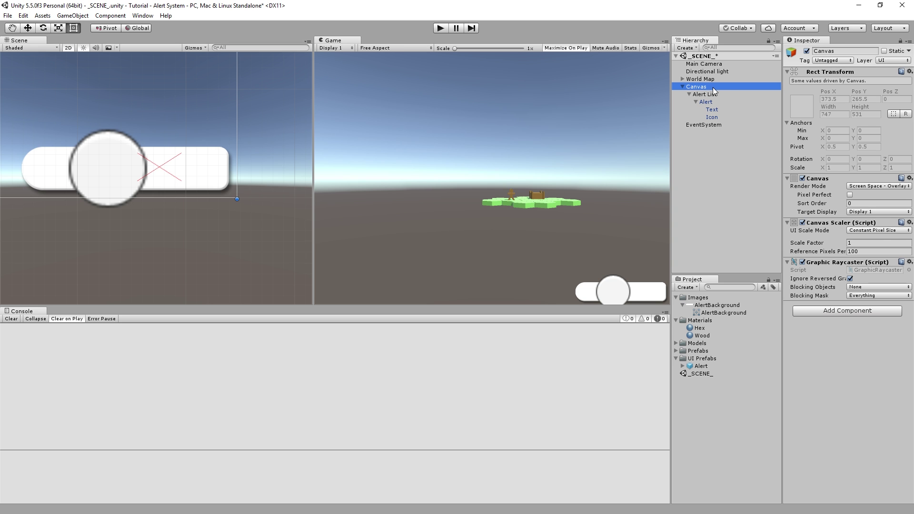
{"action": "left_click", "coordinate": [722, 103]}
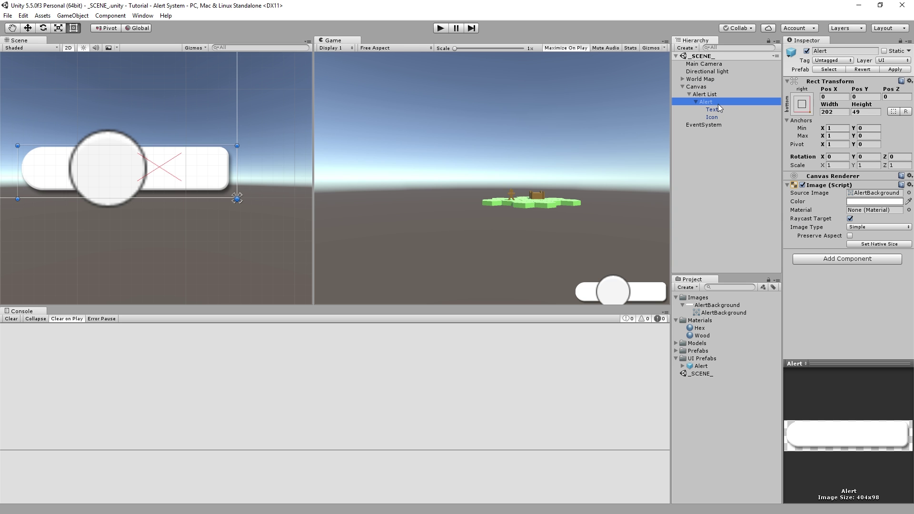
{"action": "left_click", "coordinate": [867, 244]}
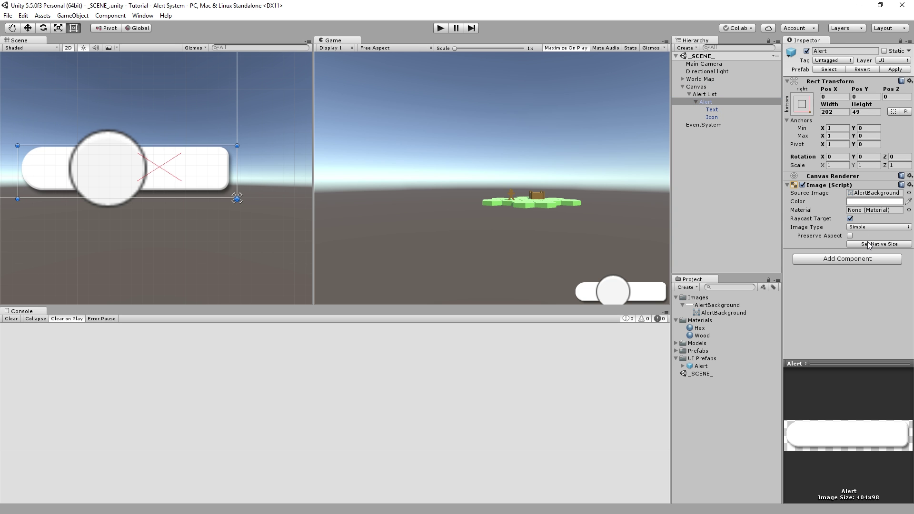
{"action": "left_click", "coordinate": [867, 227]}
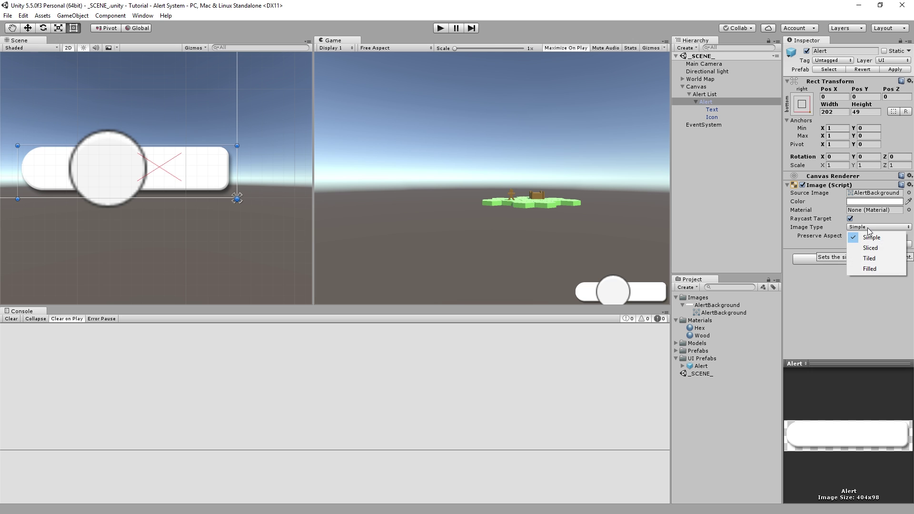
{"action": "key", "text": "Escape"}
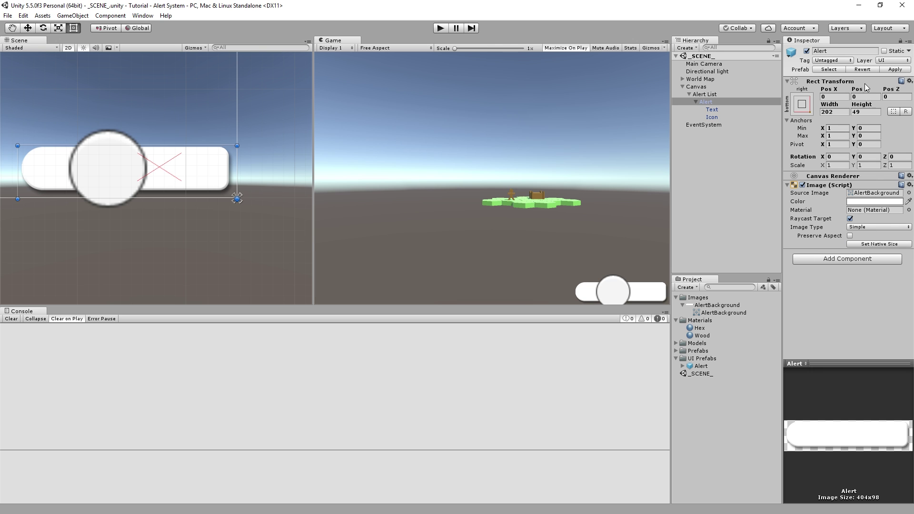
Step: Set the Alert's Rect Transform to height 98 and width 404
{"action": "left_click", "coordinate": [868, 113]}
{"action": "type", "text": "98"}
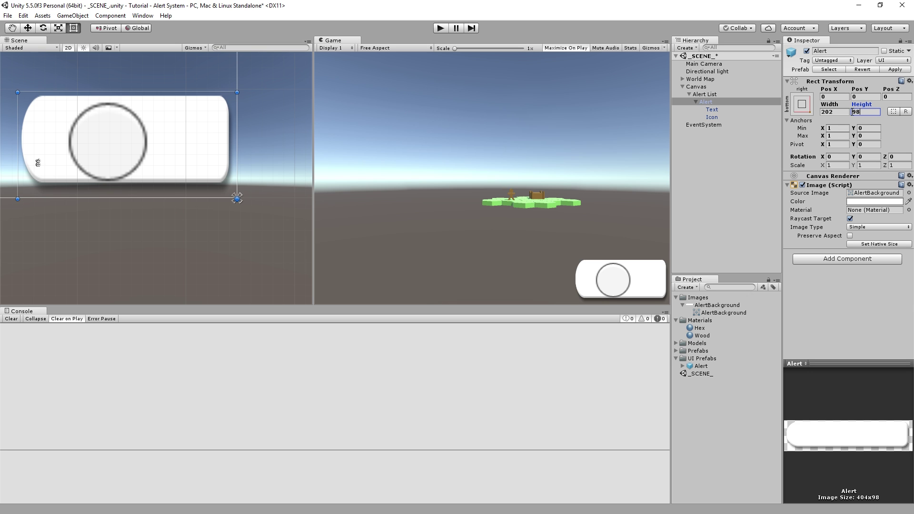
{"action": "left_click", "coordinate": [836, 113]}
{"action": "type", "text": "404"}
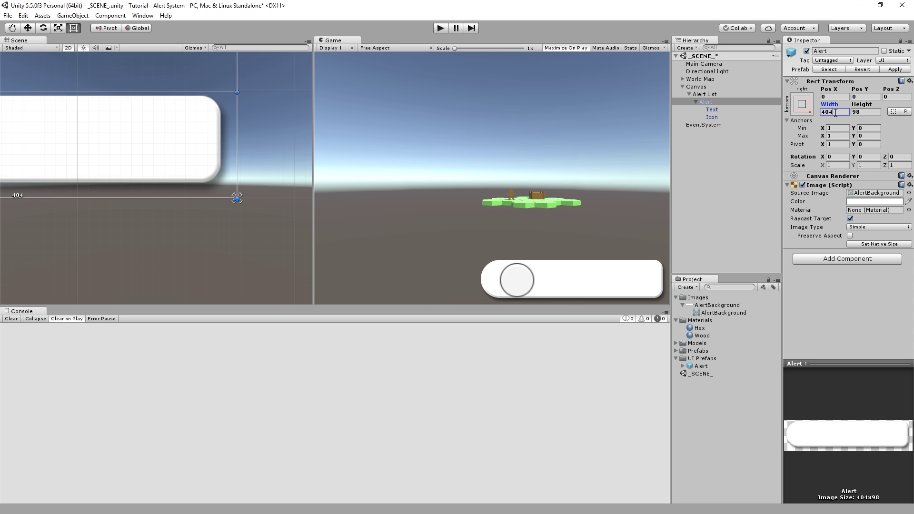
{"action": "scroll", "coordinate": [188, 143], "scroll_direction": "down", "scroll_amount": 5}
{"action": "key", "text": "f"}
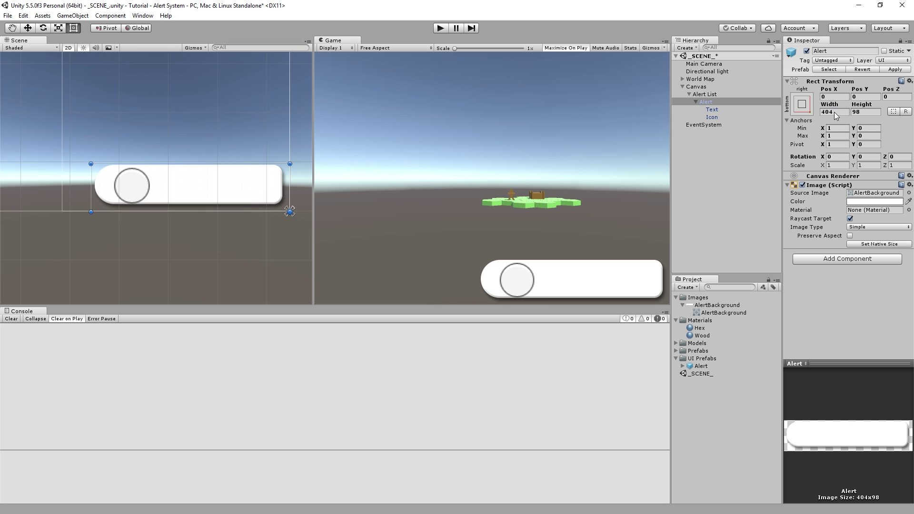
Step: Move the Icon to the Alert's left end
{"action": "left_click", "coordinate": [742, 111]}
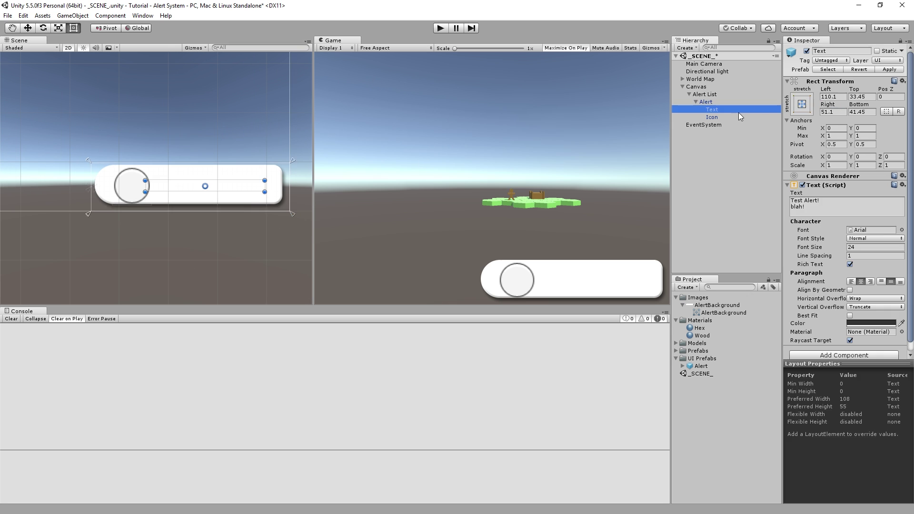
{"action": "left_click", "coordinate": [737, 118]}
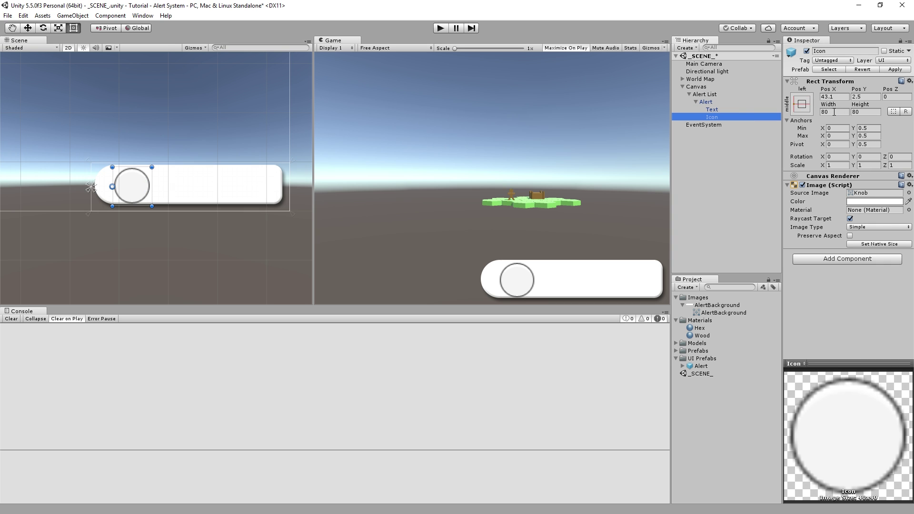
{"action": "left_click_drag", "start_coordinate": [151, 186], "coordinate": [123, 185]}
{"action": "right_click", "coordinate": [707, 87]}
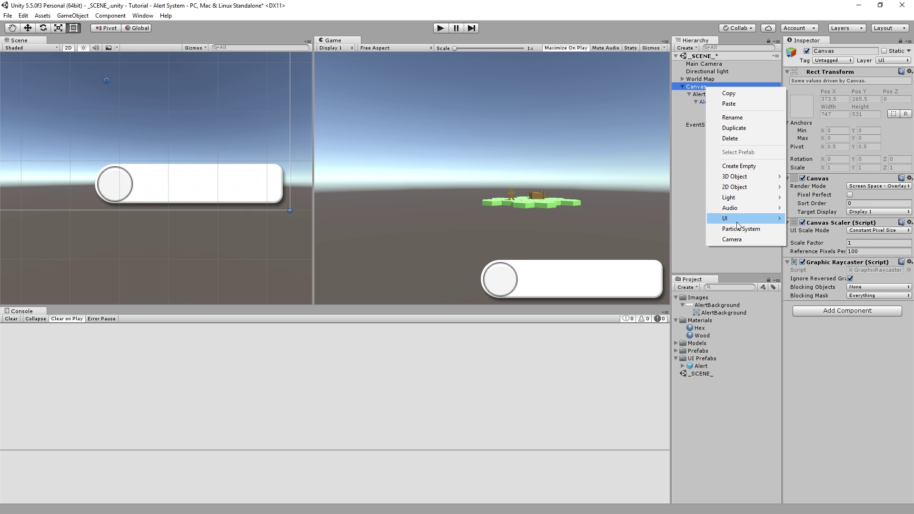
{"action": "mouse_move", "coordinate": [746, 218]}
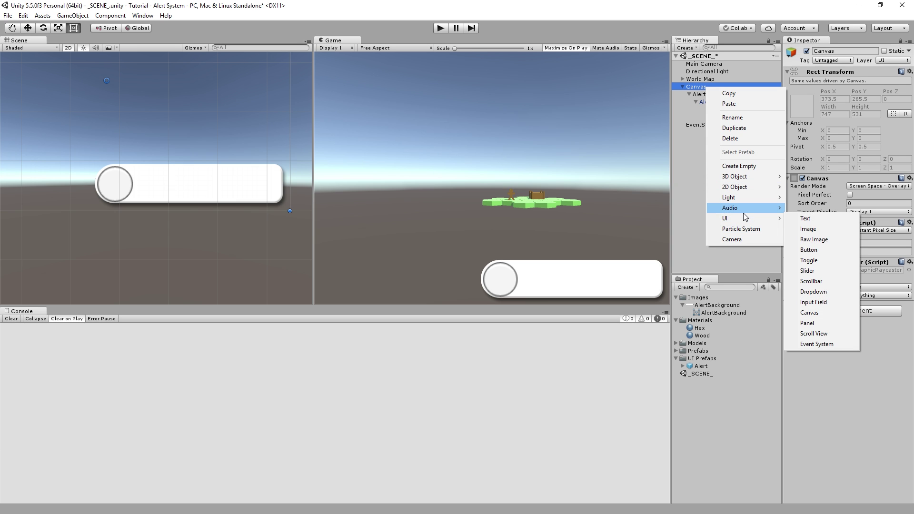
{"action": "left_click", "coordinate": [803, 230]}
{"action": "scroll", "coordinate": [190, 155], "scroll_direction": "down", "scroll_amount": 3}
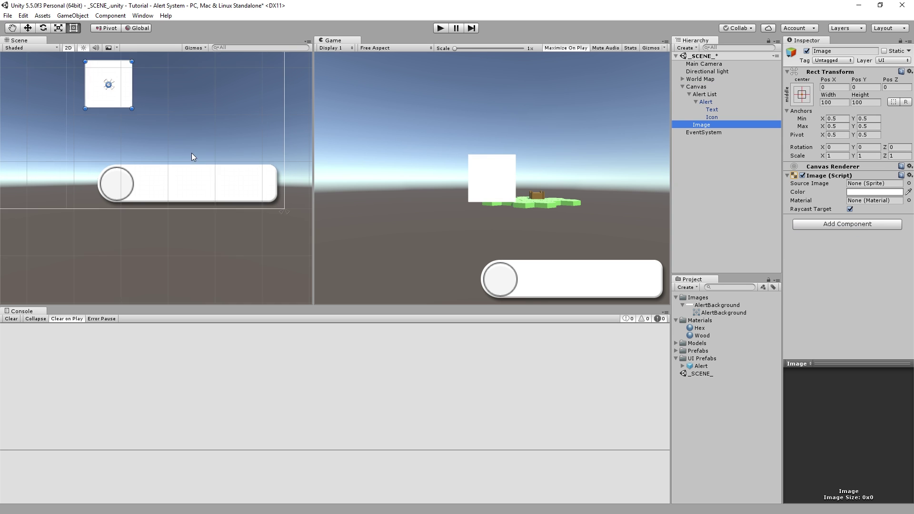
{"action": "left_click", "coordinate": [909, 184]}
{"action": "left_click", "coordinate": [317, 187]}
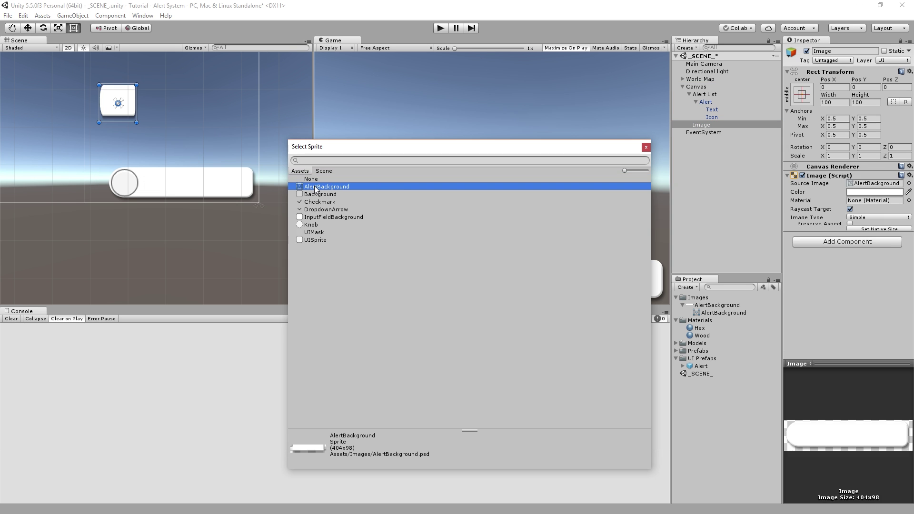
{"action": "left_click", "coordinate": [646, 147]}
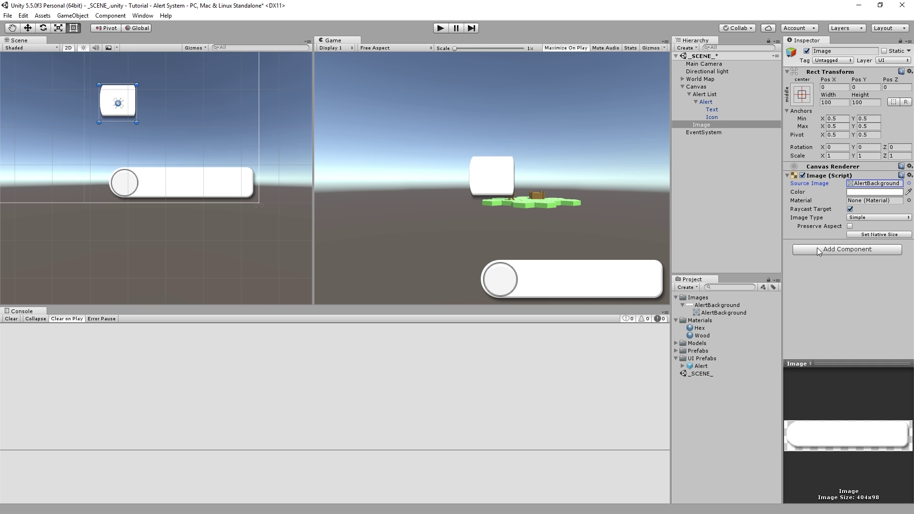
{"action": "left_click", "coordinate": [867, 235]}
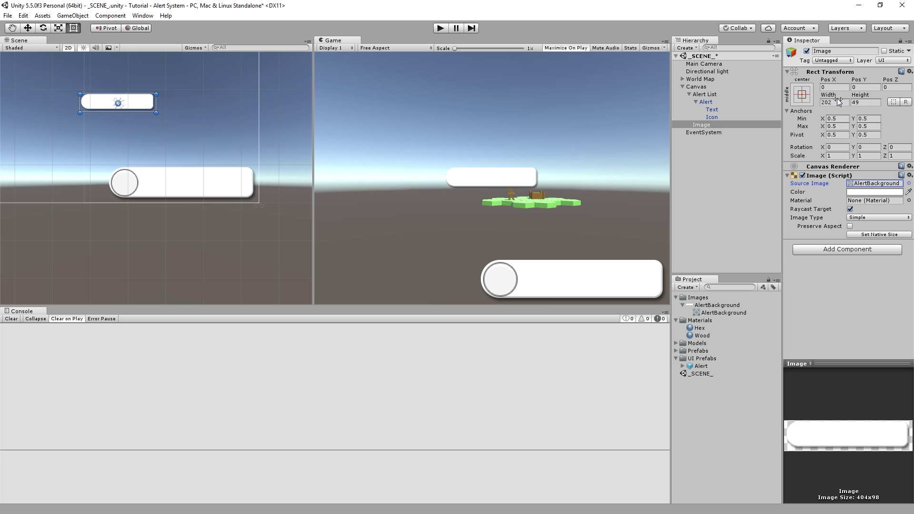
{"action": "left_click", "coordinate": [703, 88]}
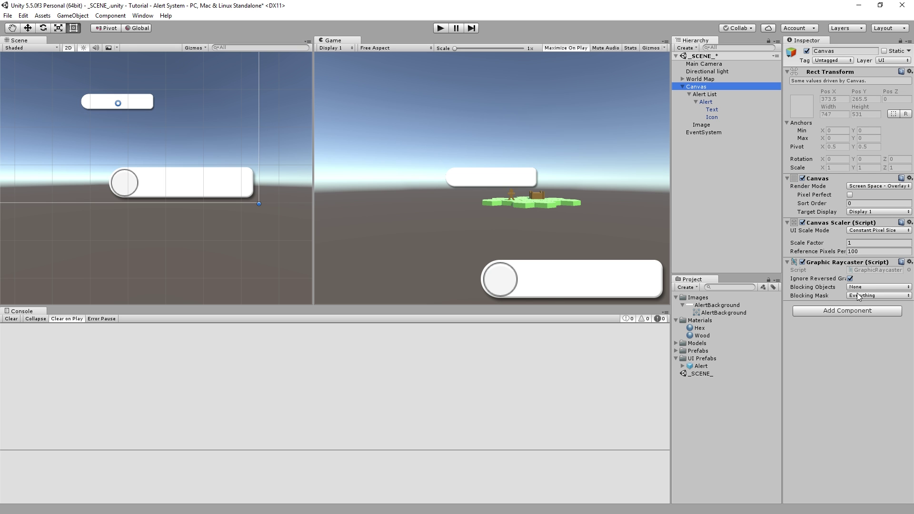
{"action": "left_click", "coordinate": [717, 95]}
{"action": "left_click", "coordinate": [710, 87]}
{"action": "left_click", "coordinate": [708, 95]}
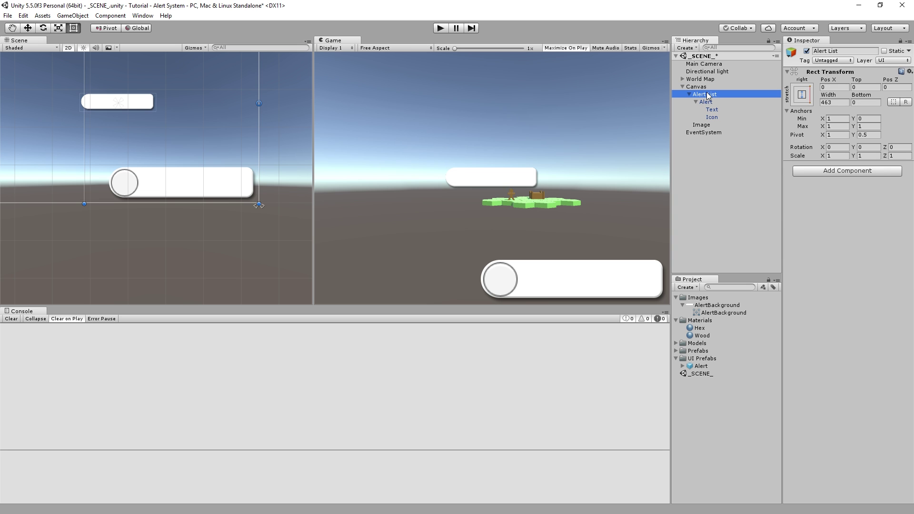
{"action": "left_click", "coordinate": [707, 87]}
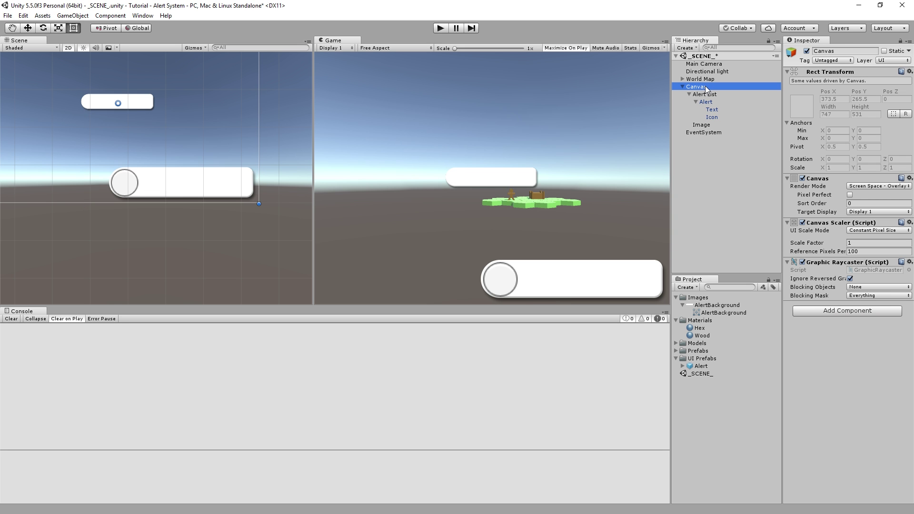
Step: Delete the Canvas and EventSystem, then add a new UI Image
{"action": "key", "text": "Delete"}
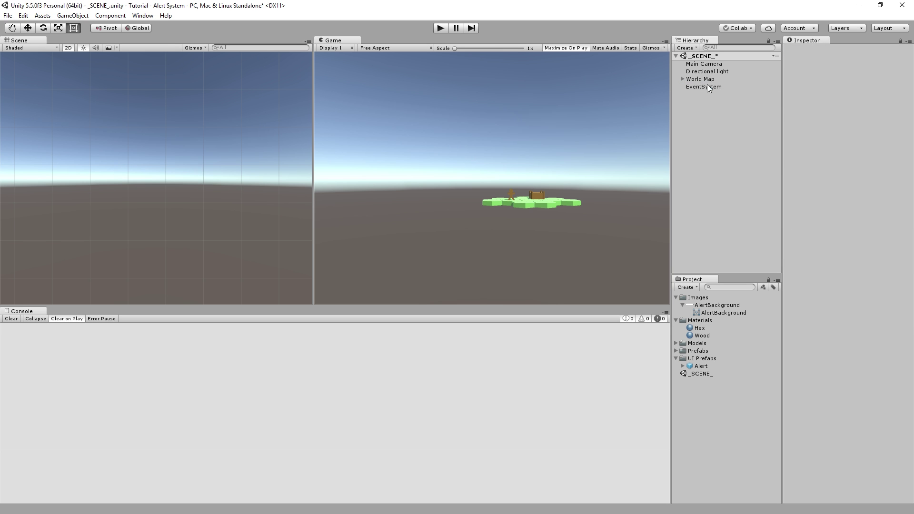
{"action": "left_click", "coordinate": [708, 87]}
{"action": "key", "text": "Delete"}
{"action": "left_click", "coordinate": [72, 15]}
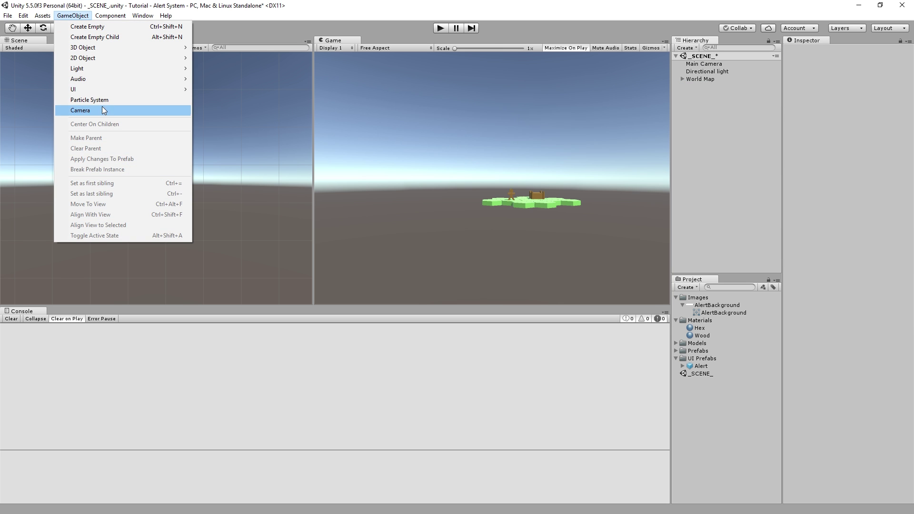
{"action": "mouse_move", "coordinate": [113, 88]}
{"action": "left_click", "coordinate": [251, 100]}
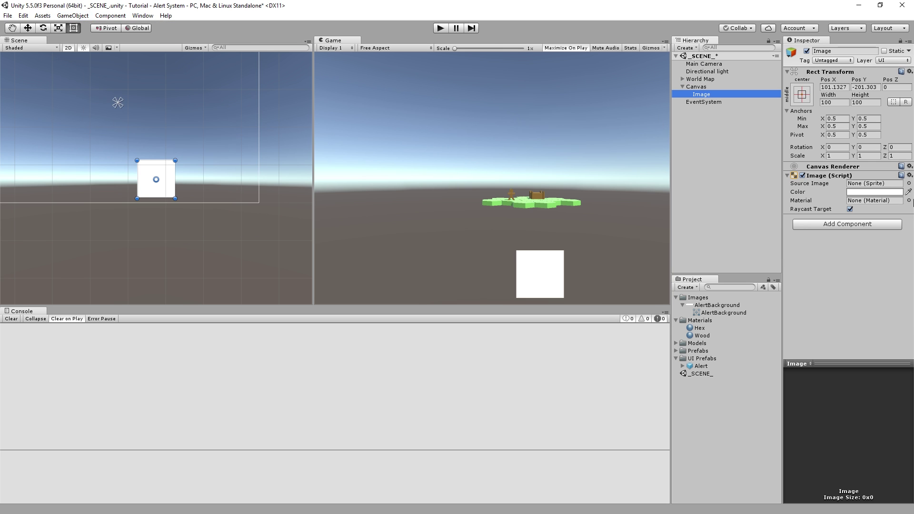
Step: Set the Image's Source Image to AlertBackground and apply its native size
{"action": "left_click", "coordinate": [909, 184]}
{"action": "left_click", "coordinate": [328, 187]}
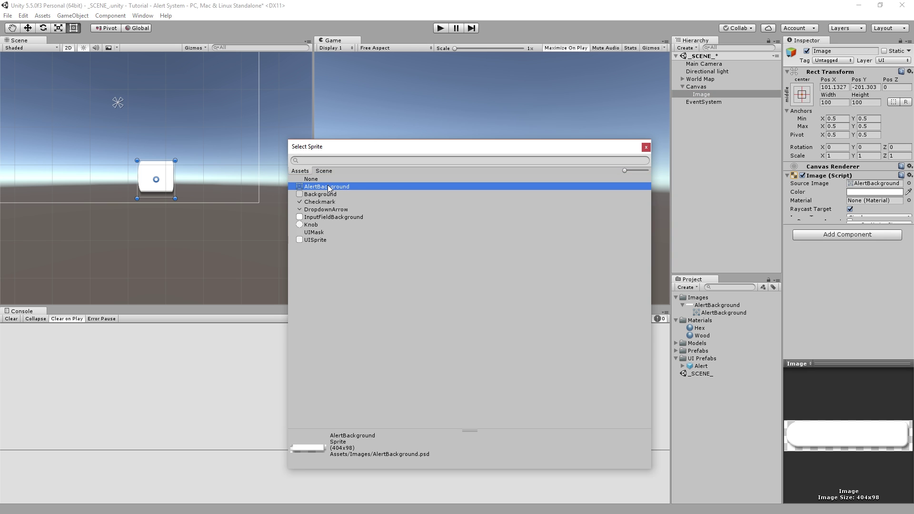
{"action": "left_click", "coordinate": [329, 187]}
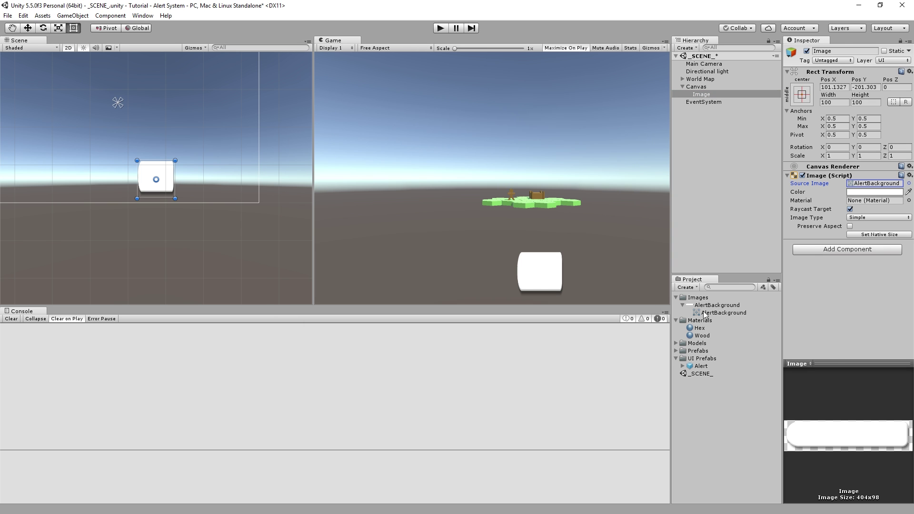
{"action": "double_click", "coordinate": [852, 182]}
{"action": "left_click", "coordinate": [864, 112]}
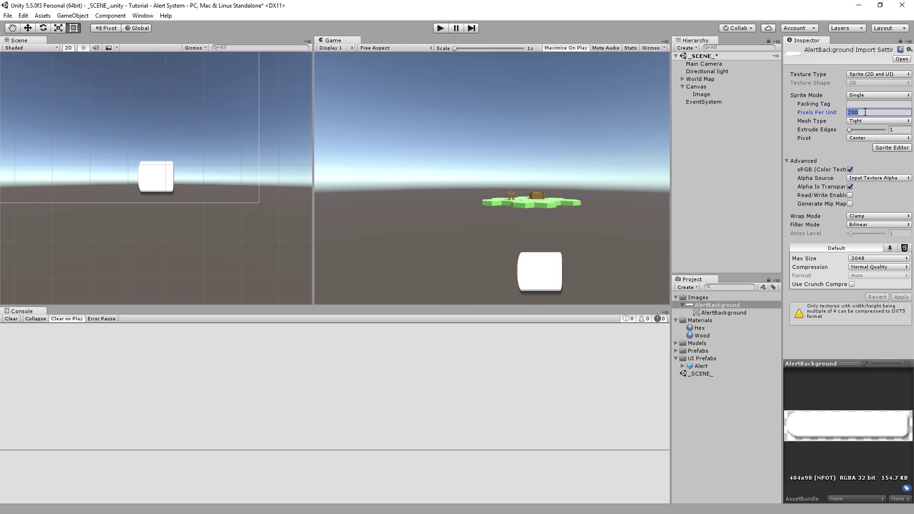
{"action": "left_click", "coordinate": [704, 95]}
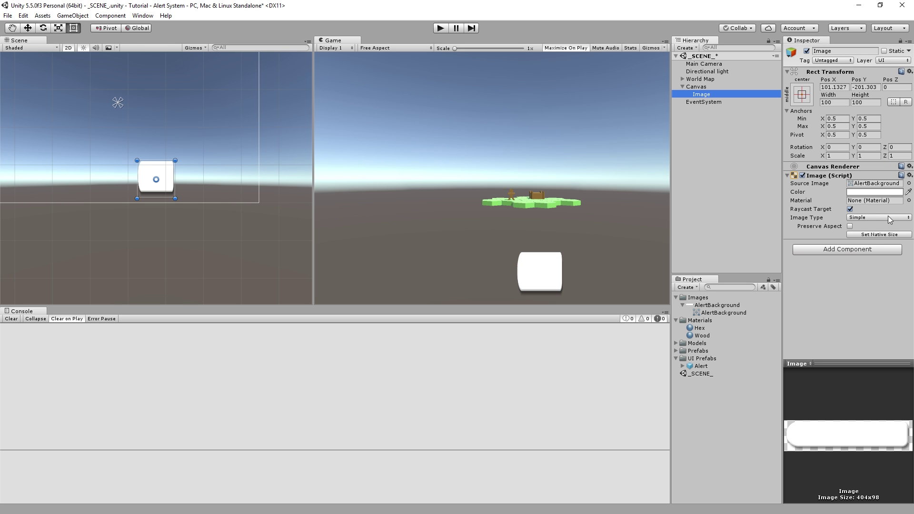
{"action": "left_click", "coordinate": [880, 234]}
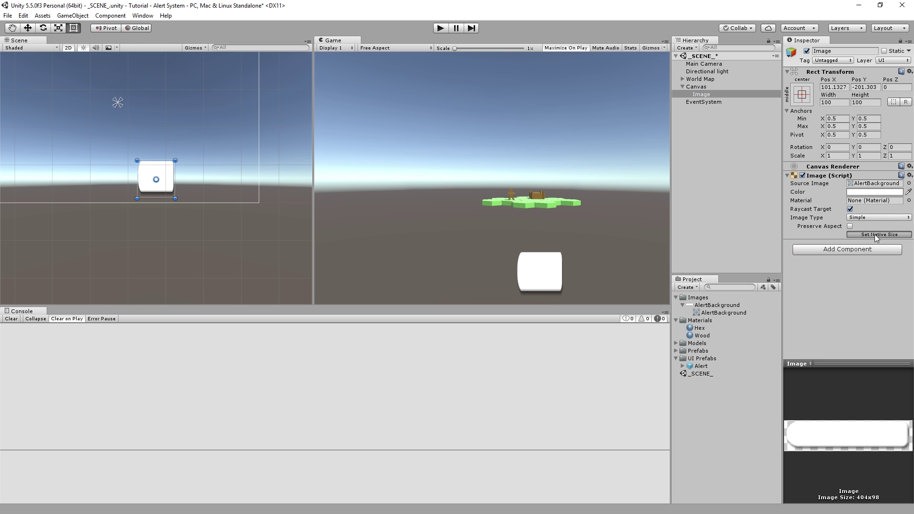
Step: Set AlertBackground's Pixels Per Unit to 100, apply, and resize the Image to 404×98
{"action": "left_click", "coordinate": [710, 305]}
{"action": "left_click", "coordinate": [861, 113]}
{"action": "type", "text": "100"}
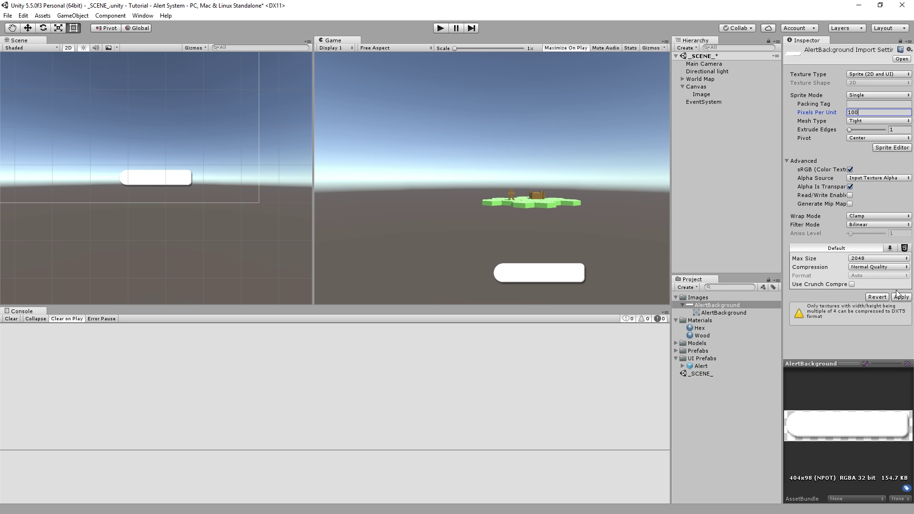
{"action": "left_click", "coordinate": [901, 297]}
{"action": "left_click", "coordinate": [729, 94]}
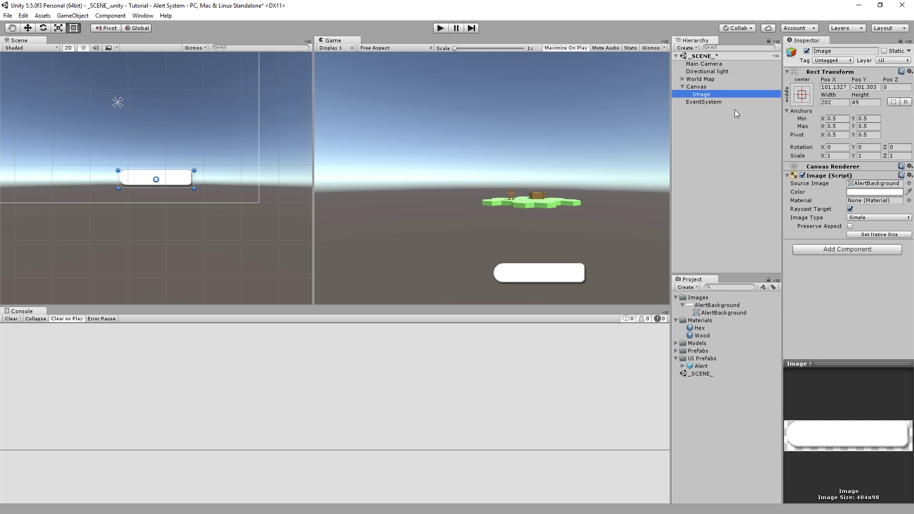
{"action": "left_click", "coordinate": [885, 235]}
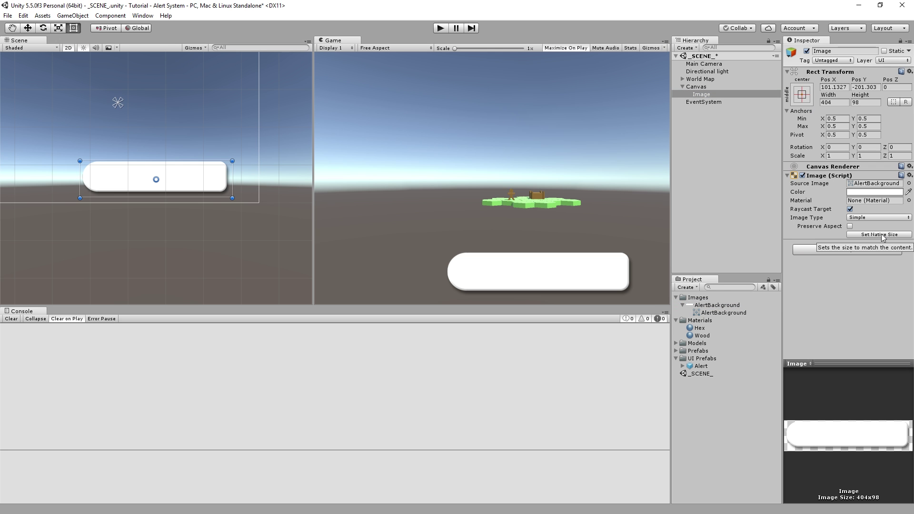
{"action": "left_click", "coordinate": [699, 86]}
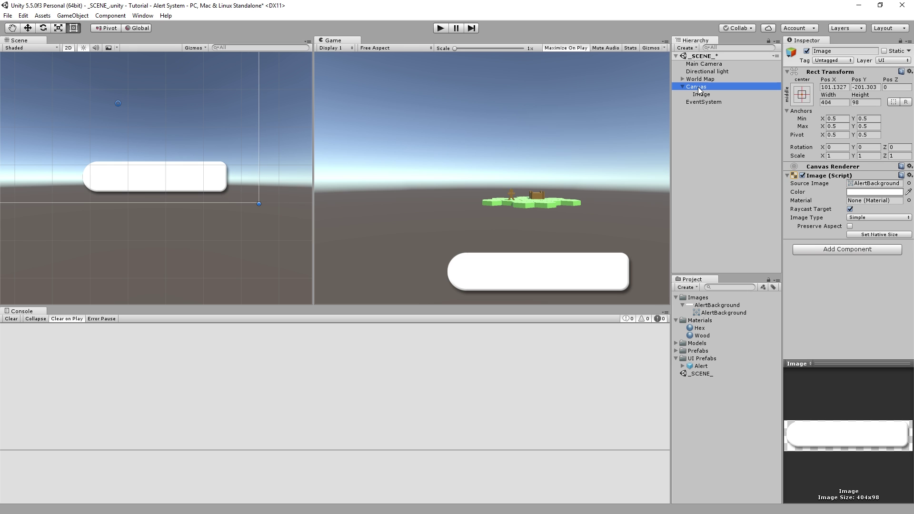
{"action": "left_click", "coordinate": [869, 251]}
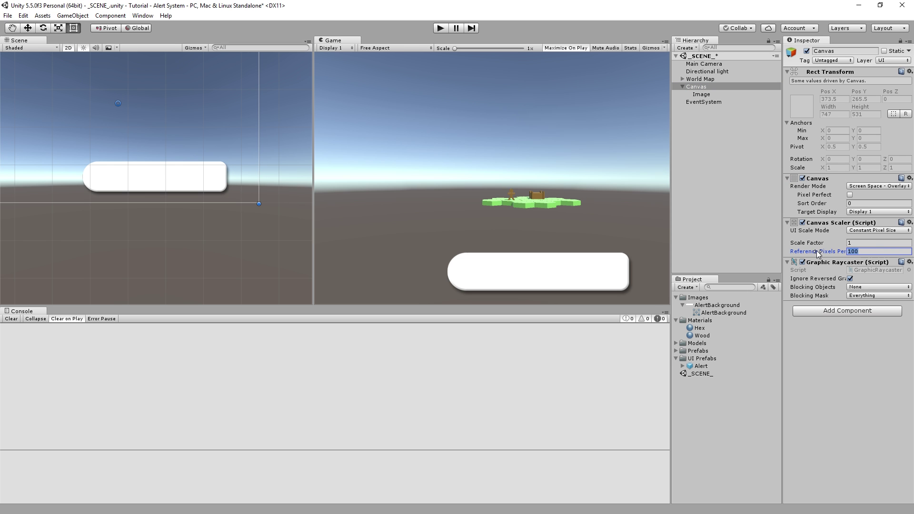
{"action": "left_click", "coordinate": [704, 95]}
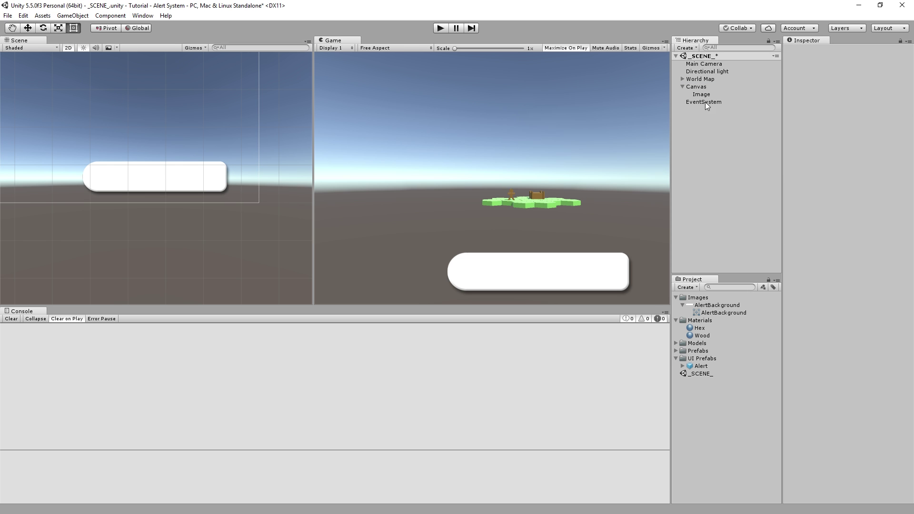
{"action": "left_click", "coordinate": [731, 89]}
{"action": "left_click_drag", "start_coordinate": [783, 247], "coordinate": [821, 187]}
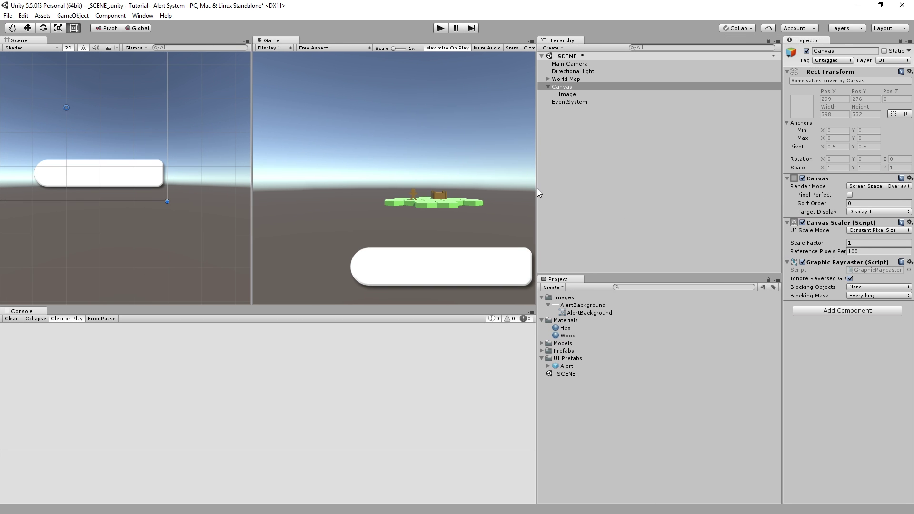
{"action": "left_click_drag", "start_coordinate": [537, 188], "coordinate": [671, 186]}
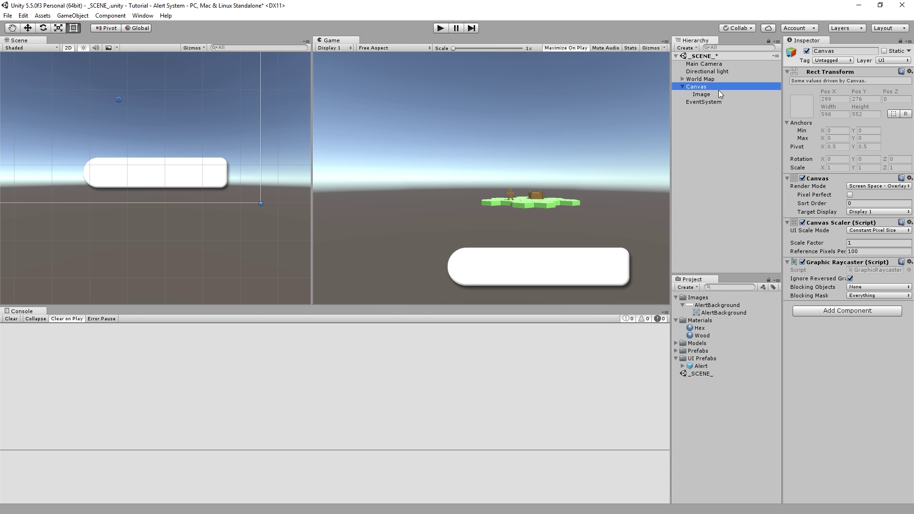
{"action": "left_click", "coordinate": [717, 305]}
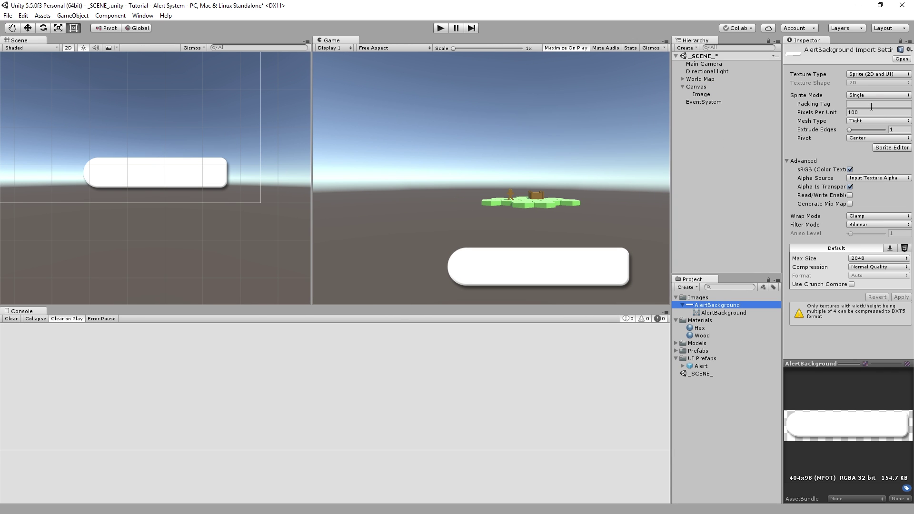
{"action": "left_click", "coordinate": [856, 113]}
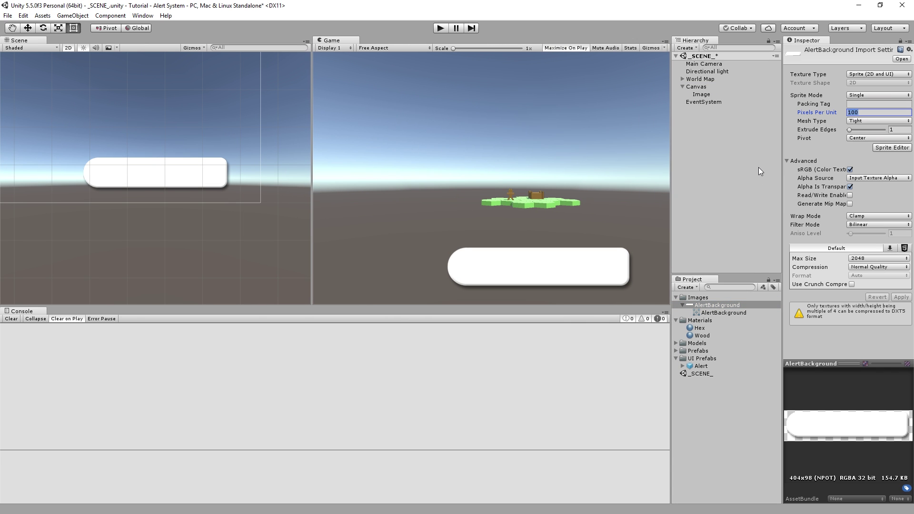
{"action": "type", "text": "100"}
{"action": "left_click", "coordinate": [717, 87]}
{"action": "left_click", "coordinate": [876, 231]}
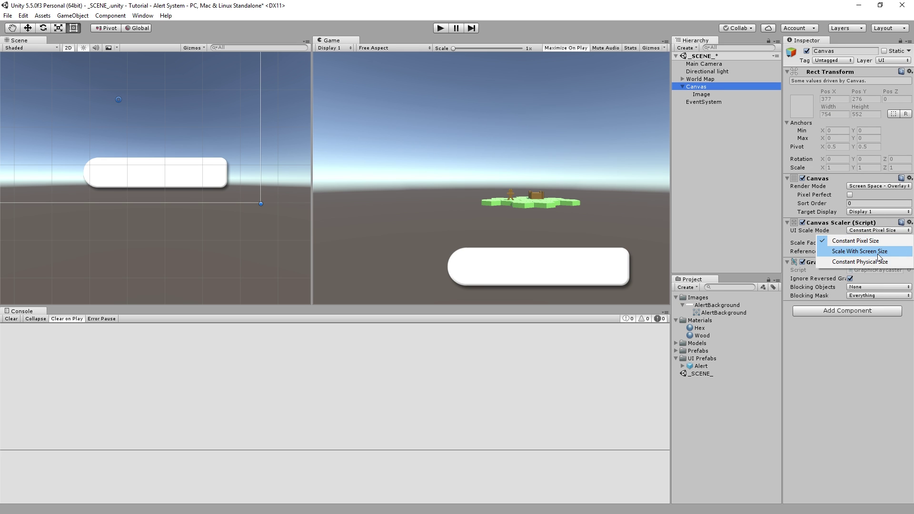
{"action": "left_click", "coordinate": [878, 253]}
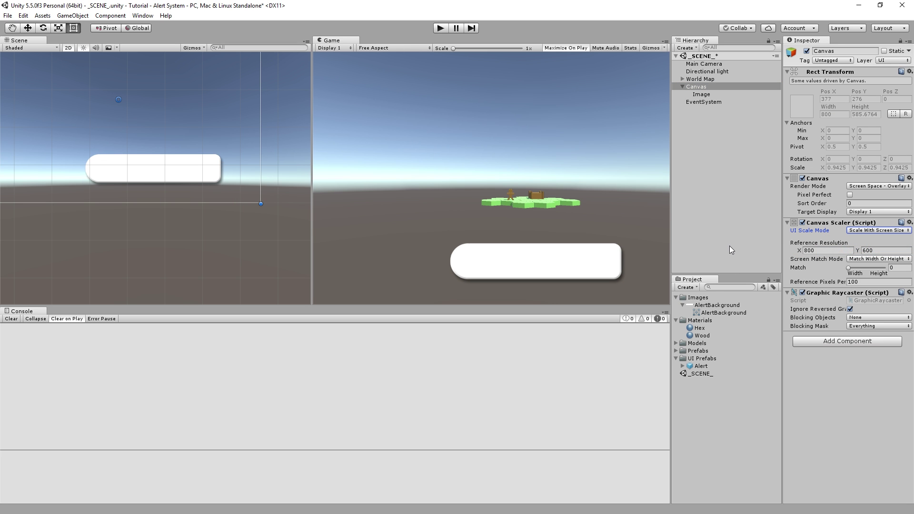
{"action": "left_click", "coordinate": [877, 231]}
{"action": "left_click", "coordinate": [853, 239]}
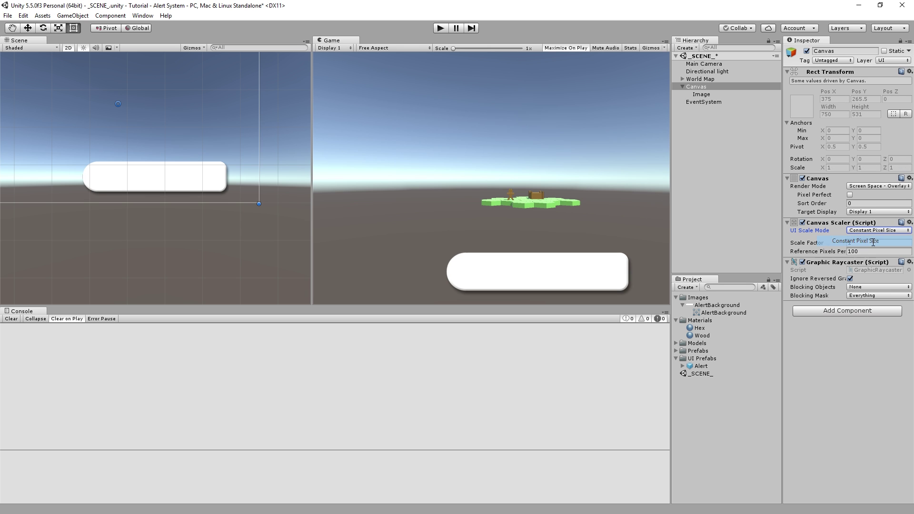
{"action": "left_click", "coordinate": [710, 95]}
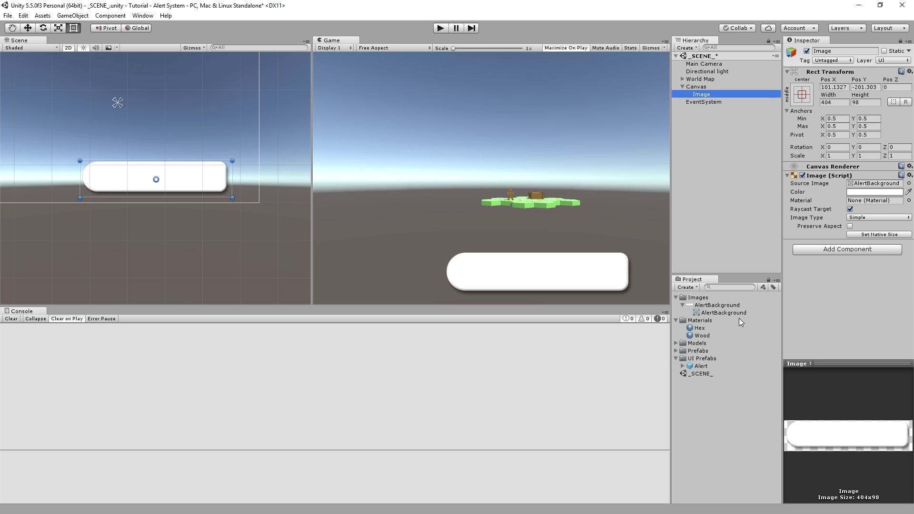
{"action": "left_click", "coordinate": [735, 298]}
{"action": "left_click", "coordinate": [731, 304]}
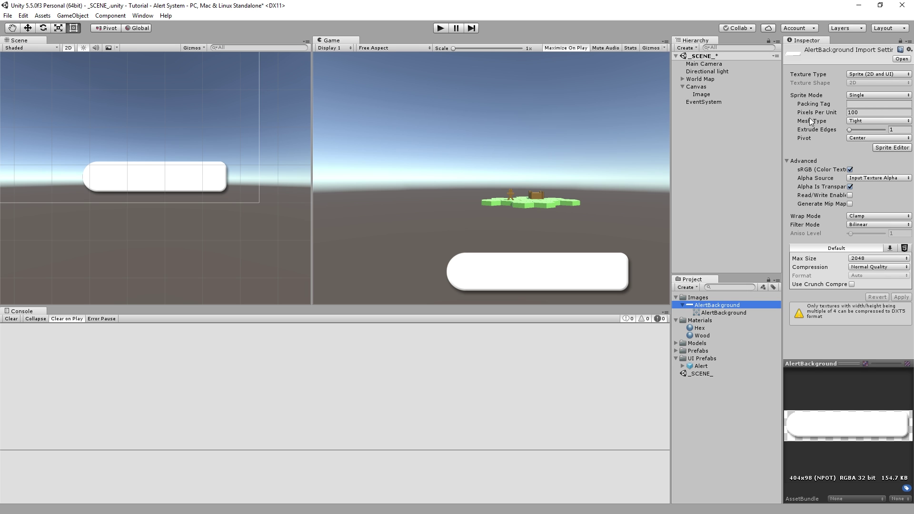
{"action": "left_click", "coordinate": [705, 86]}
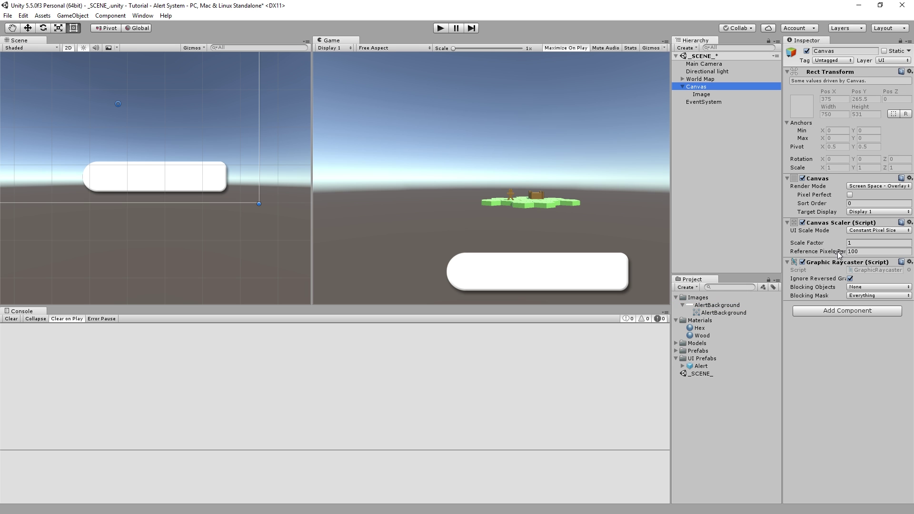
{"action": "left_click_drag", "start_coordinate": [837, 253], "coordinate": [773, 263]}
{"action": "left_click", "coordinate": [713, 94]}
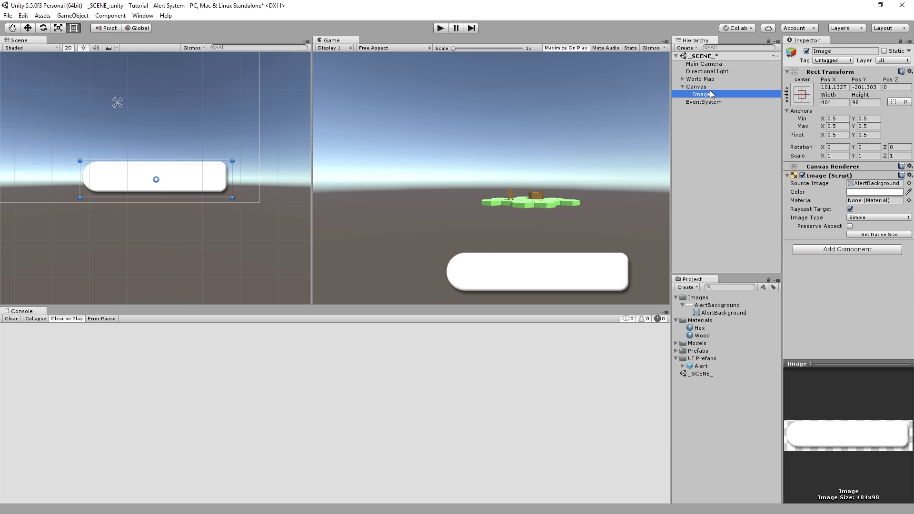
{"action": "left_click", "coordinate": [712, 87]}
{"action": "double_click", "coordinate": [865, 252]}
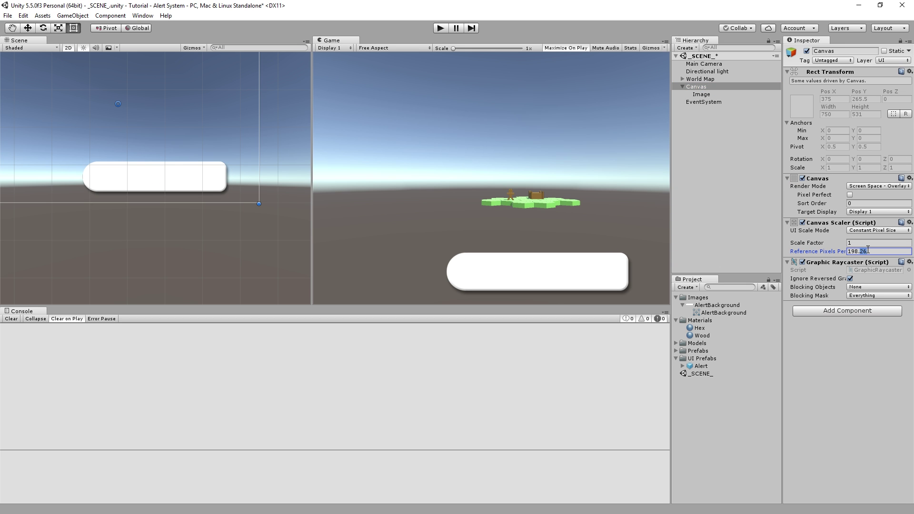
{"action": "key", "text": "ctrl+a"}
{"action": "type", "text": "100"}
{"action": "key", "text": "Return"}
{"action": "left_click", "coordinate": [719, 96]}
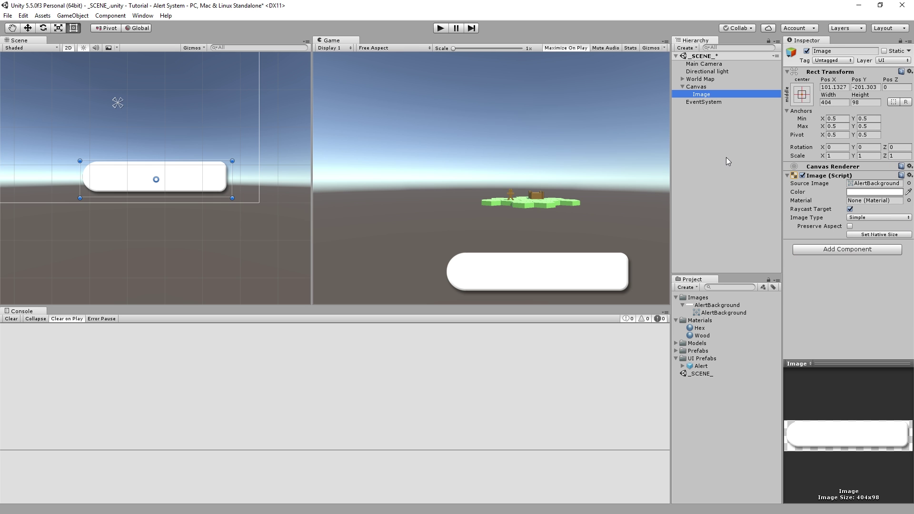
{"action": "left_click", "coordinate": [702, 87]}
{"action": "left_click", "coordinate": [713, 94]}
{"action": "left_click", "coordinate": [744, 87]}
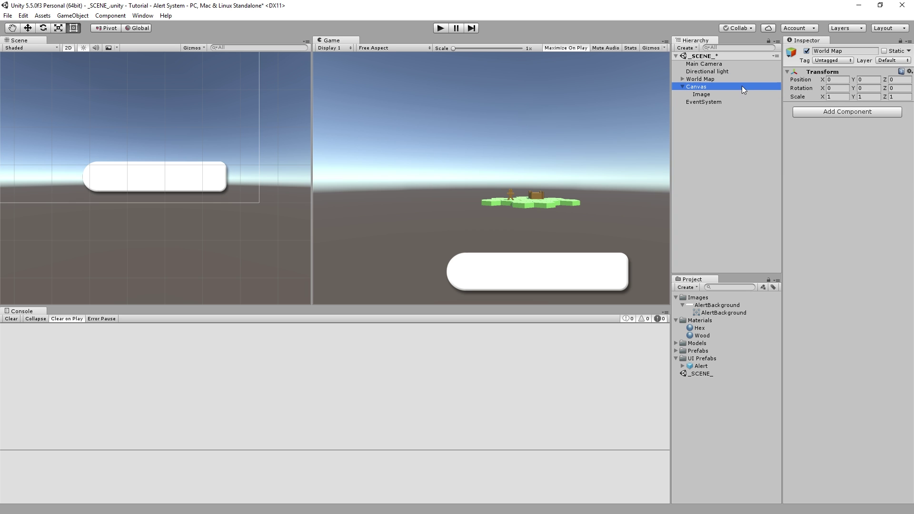
{"action": "left_click", "coordinate": [863, 252]}
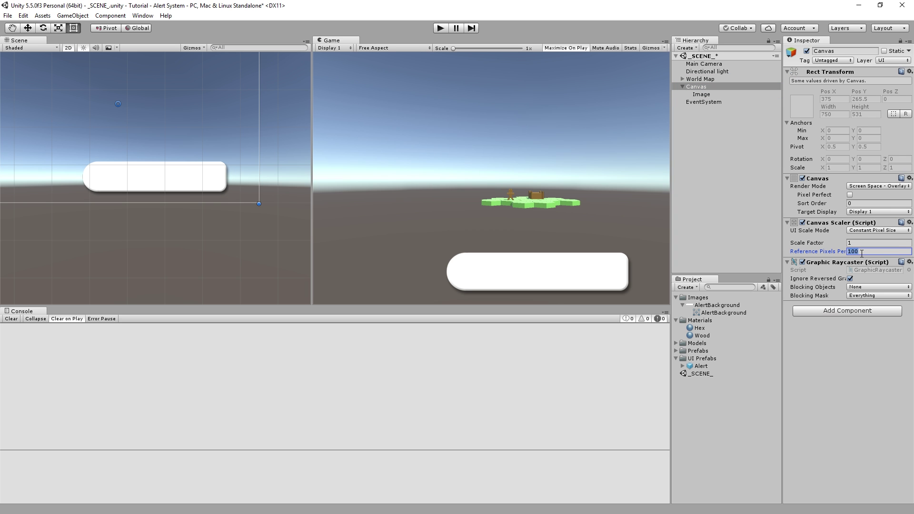
{"action": "type", "text": "50"}
{"action": "key", "text": "Return"}
{"action": "left_click", "coordinate": [710, 88]}
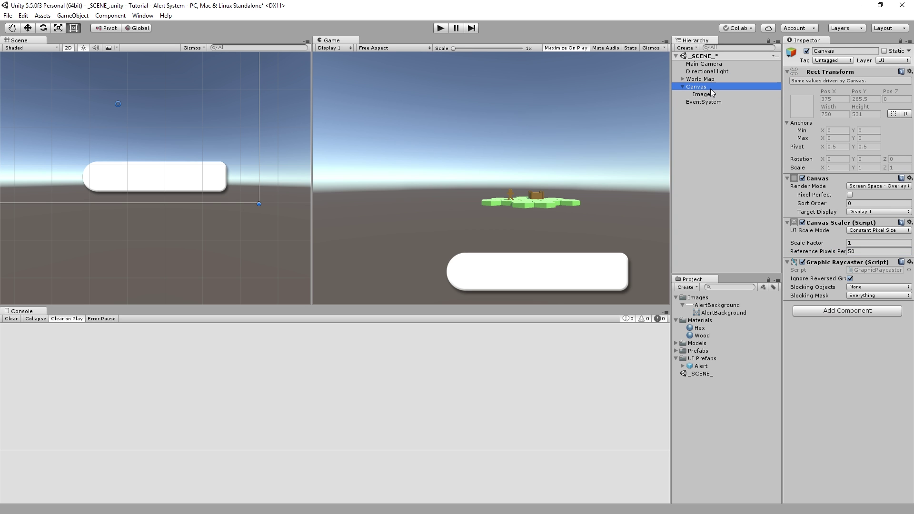
{"action": "left_click", "coordinate": [718, 95]}
{"action": "left_click", "coordinate": [876, 235]}
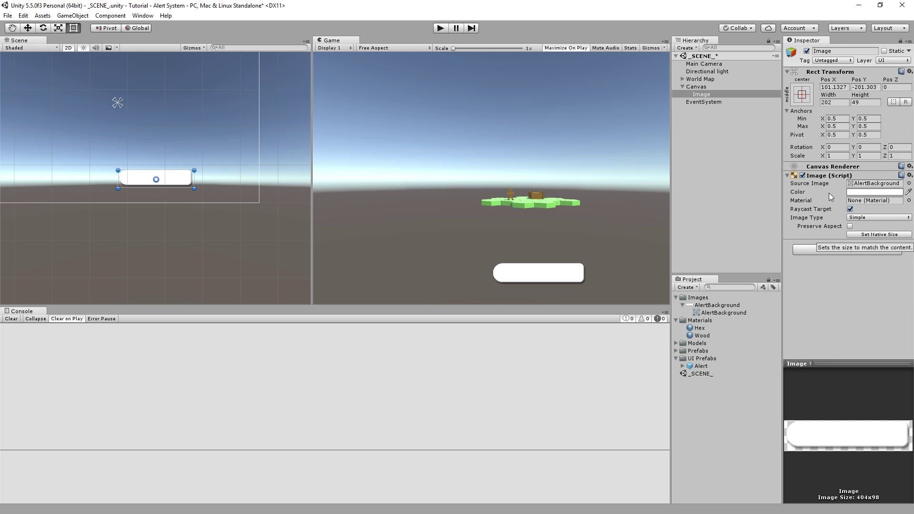
{"action": "left_click", "coordinate": [707, 87]}
{"action": "left_click", "coordinate": [870, 251]}
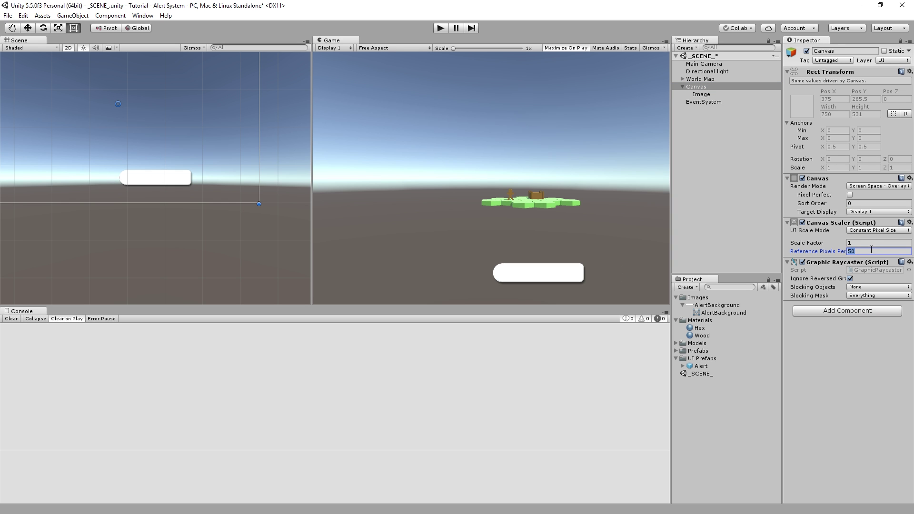
{"action": "type", "text": "100"}
{"action": "left_click", "coordinate": [719, 95]}
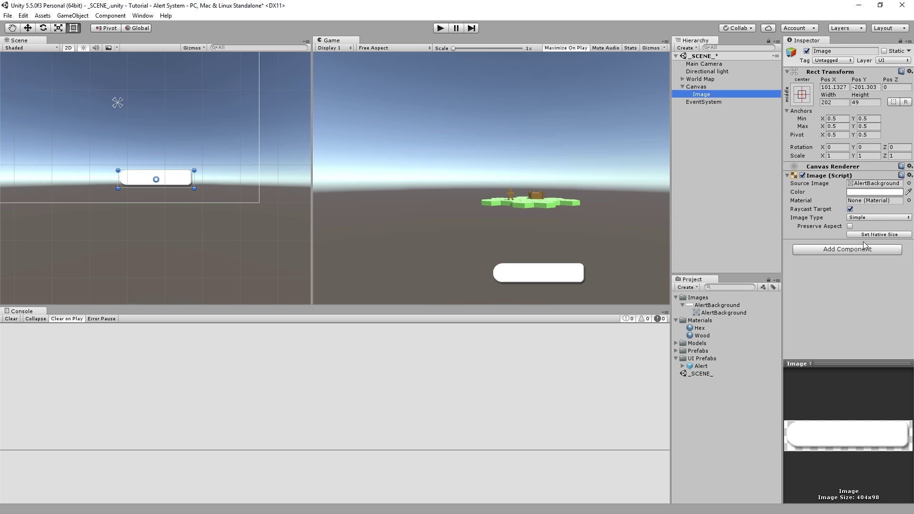
{"action": "left_click", "coordinate": [876, 235]}
{"action": "left_click", "coordinate": [707, 111]}
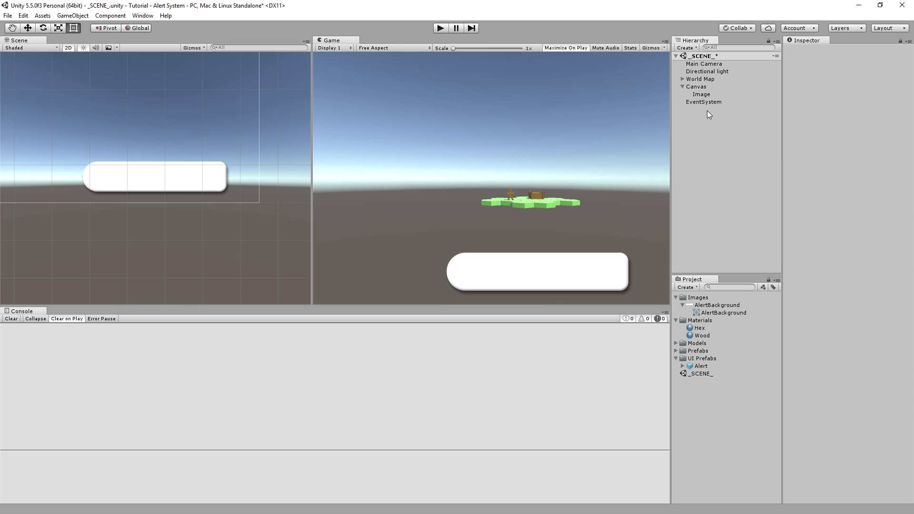
Step: Delete the Image and add an empty Canvas child named Alert List
{"action": "left_click", "coordinate": [716, 95]}
{"action": "key", "text": "Delete"}
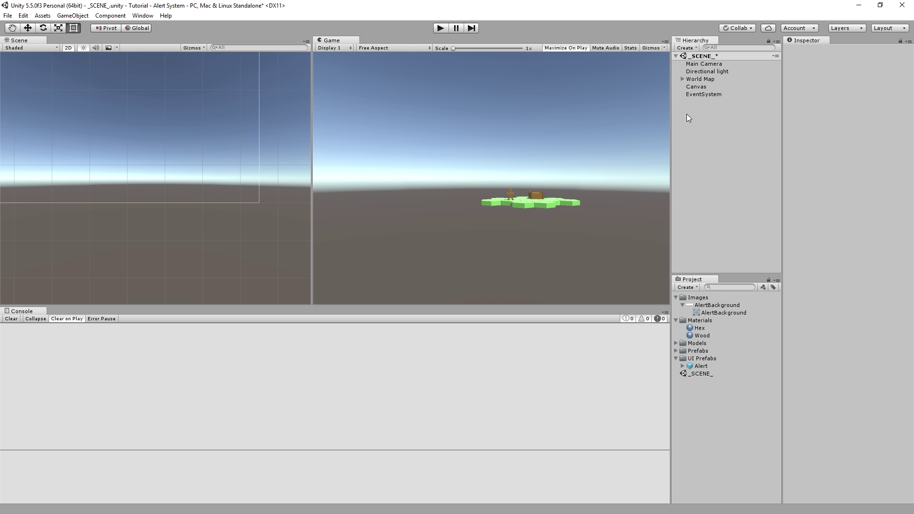
{"action": "right_click", "coordinate": [705, 87]}
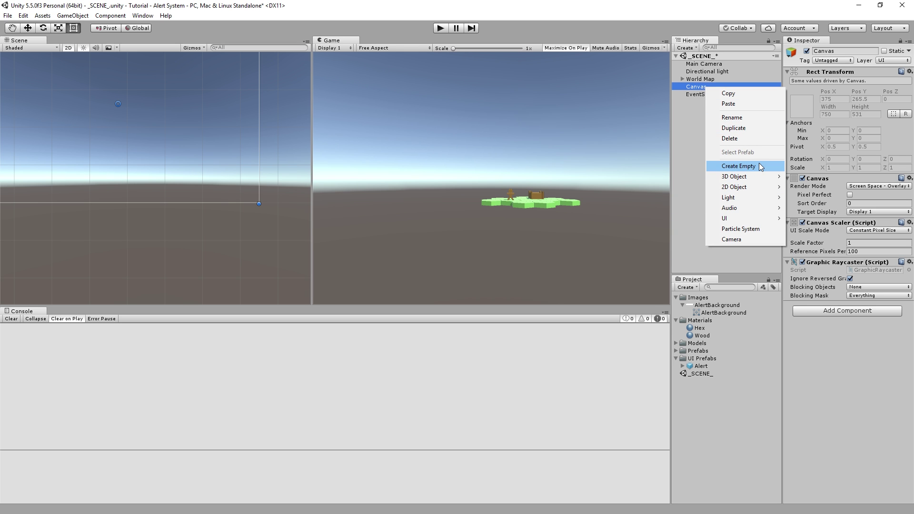
{"action": "left_click", "coordinate": [759, 165]}
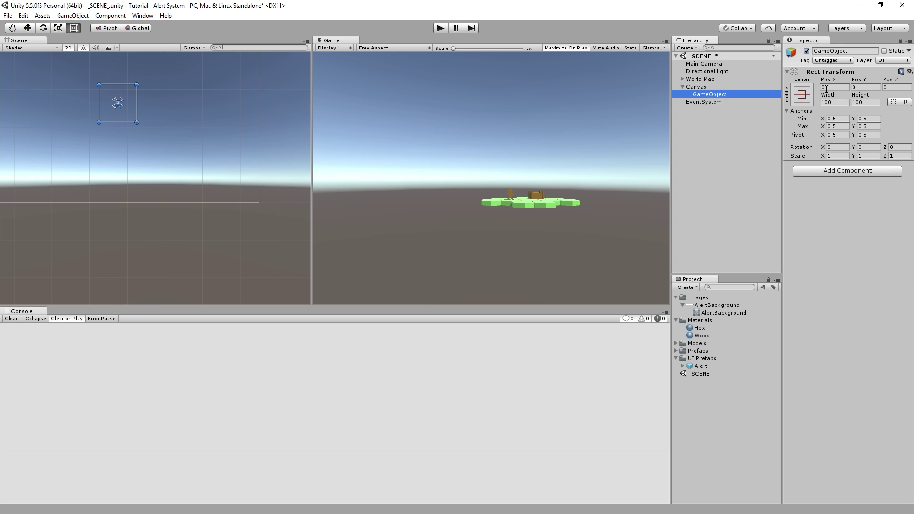
{"action": "left_click", "coordinate": [840, 50]}
{"action": "type", "text": "Alert List"}
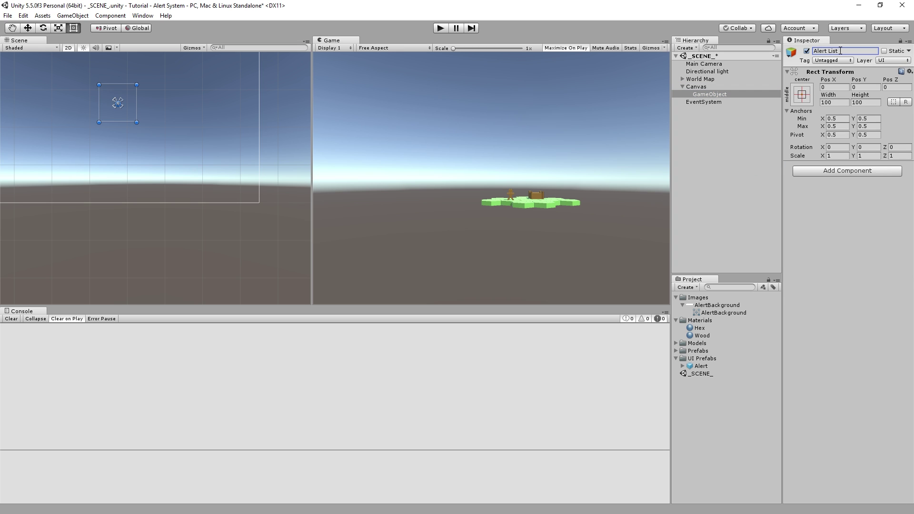
{"action": "key", "text": "Return"}
Step: Anchor Alert List stretched along the right edge and drop an Alert prefab instance into it
{"action": "left_click", "coordinate": [801, 95]}
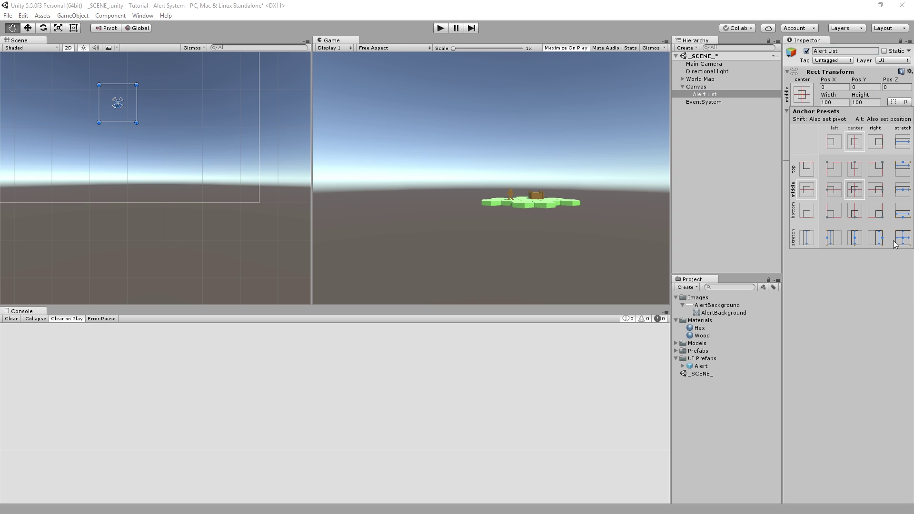
{"action": "left_click", "coordinate": [877, 239], "text": "alt+shift"}
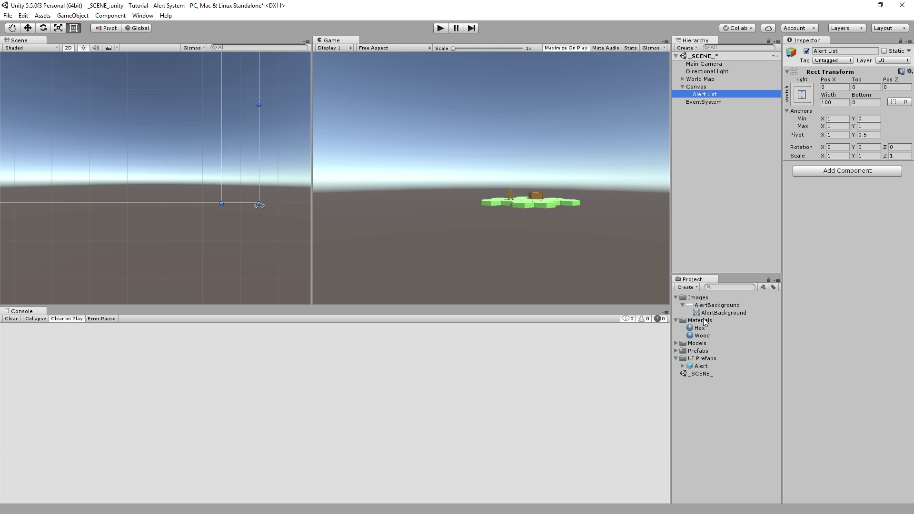
{"action": "left_click_drag", "start_coordinate": [694, 367], "coordinate": [715, 93]}
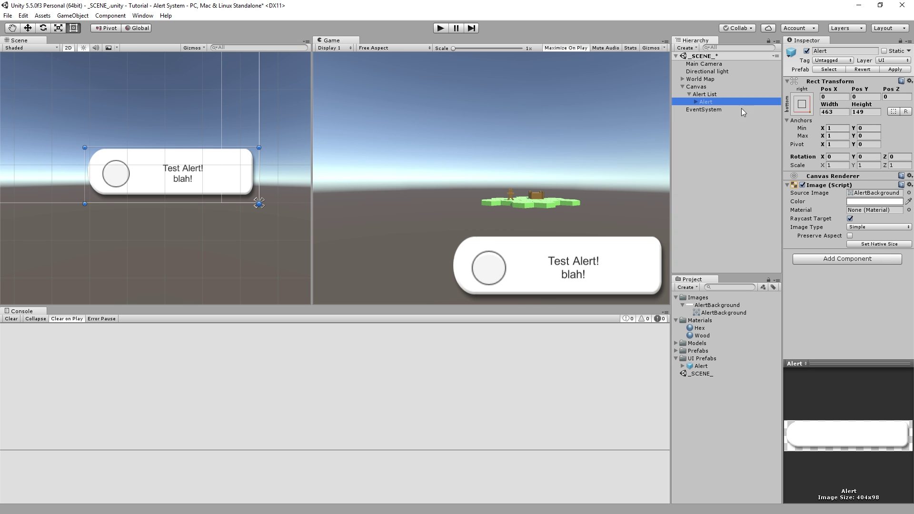
Step: Set the Alert to native size and stretch its Text to fill, inset from the icon and edges
{"action": "left_click", "coordinate": [894, 245]}
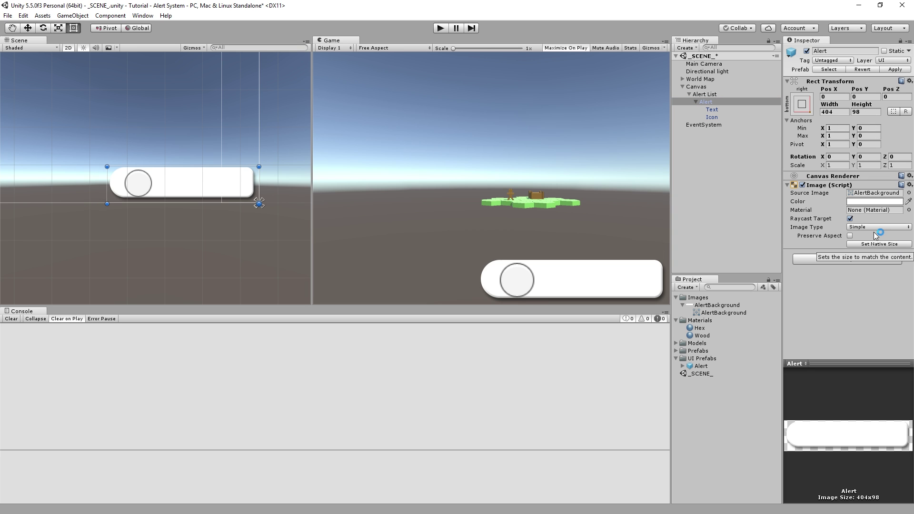
{"action": "left_click", "coordinate": [718, 117]}
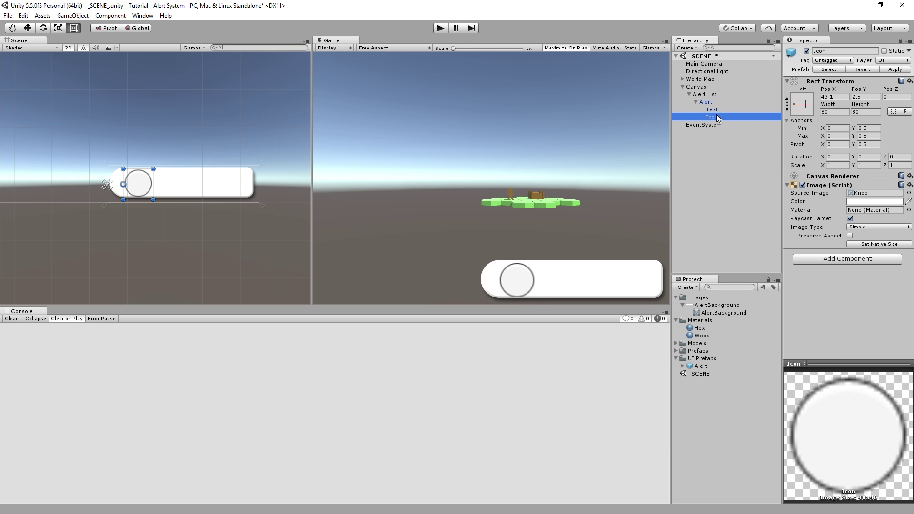
{"action": "scroll", "coordinate": [138, 199], "scroll_direction": "up", "scroll_amount": 1}
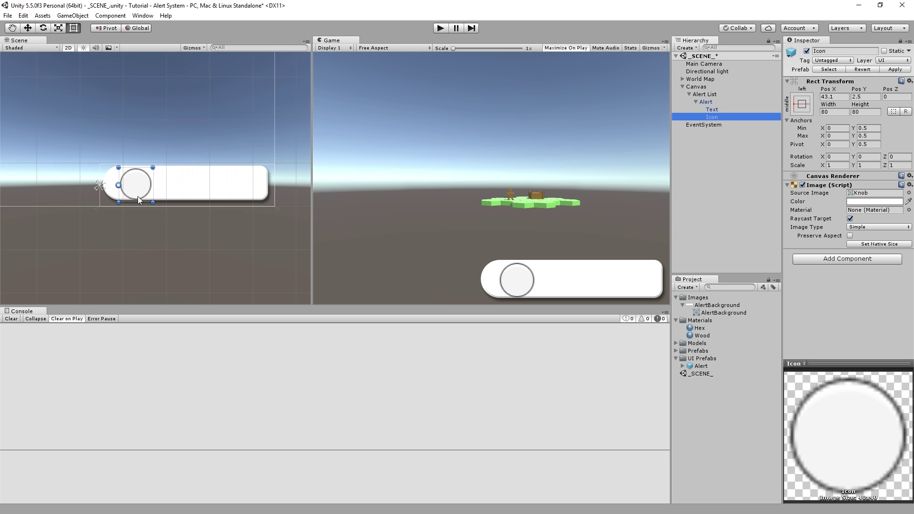
{"action": "scroll", "coordinate": [138, 199], "scroll_direction": "up", "scroll_amount": 4}
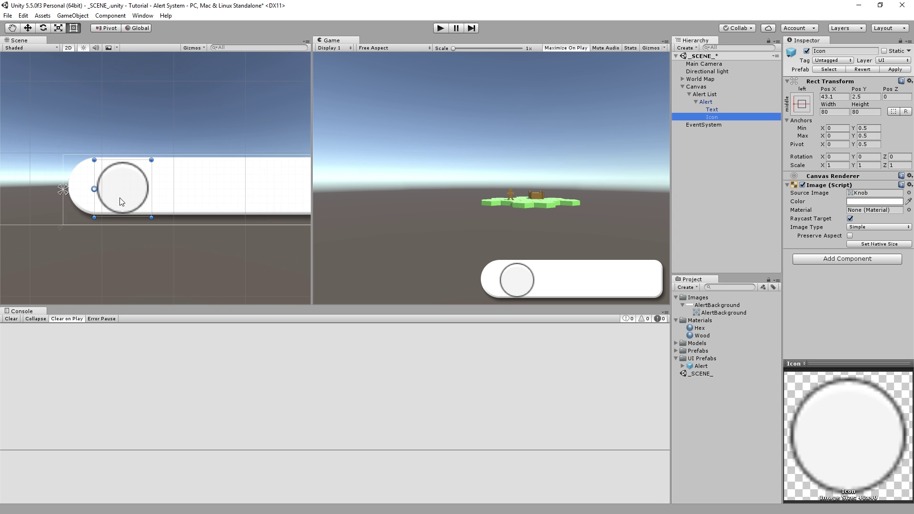
{"action": "double_click", "coordinate": [712, 110]}
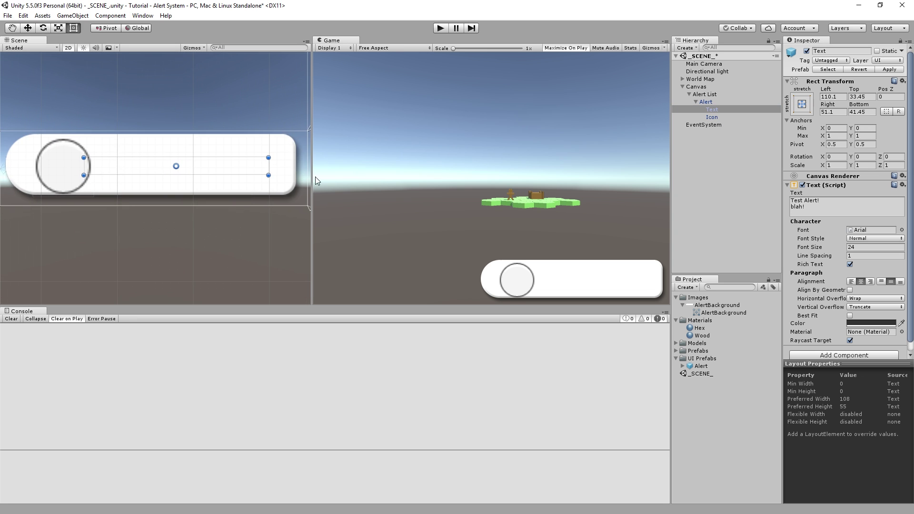
{"action": "left_click", "coordinate": [802, 104]}
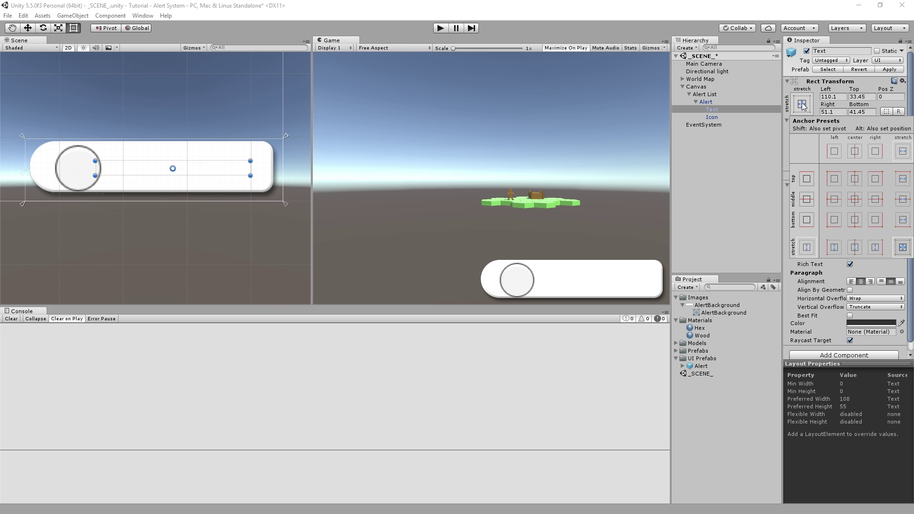
{"action": "left_click", "coordinate": [900, 252], "text": "alt"}
{"action": "key", "text": "t"}
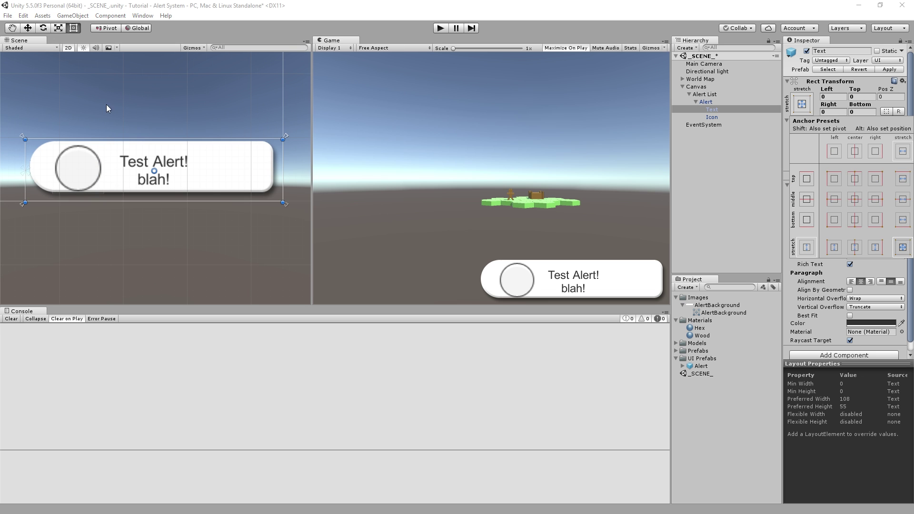
{"action": "left_click", "coordinate": [27, 139]}
{"action": "left_click_drag", "start_coordinate": [26, 139], "coordinate": [83, 143]}
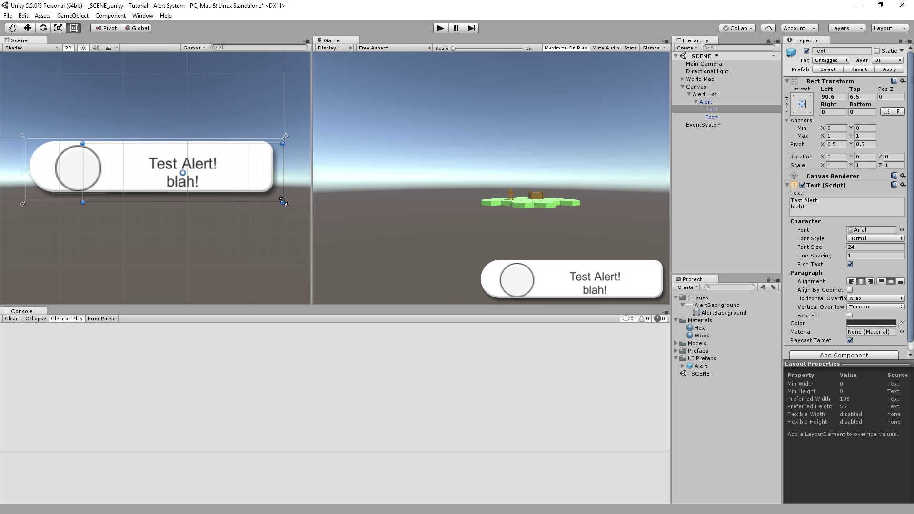
{"action": "left_click_drag", "start_coordinate": [284, 203], "coordinate": [263, 189]}
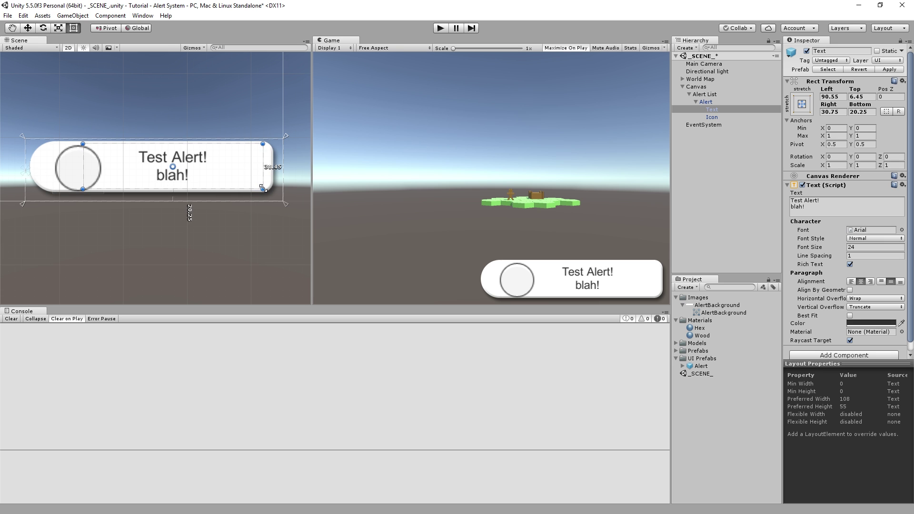
Step: Shift the Icon left within the alert and nudge it into place
{"action": "left_click", "coordinate": [81, 169]}
{"action": "middle_click_drag", "start_coordinate": [81, 168], "coordinate": [162, 165]}
{"action": "left_click_drag", "start_coordinate": [162, 165], "coordinate": [140, 160]}
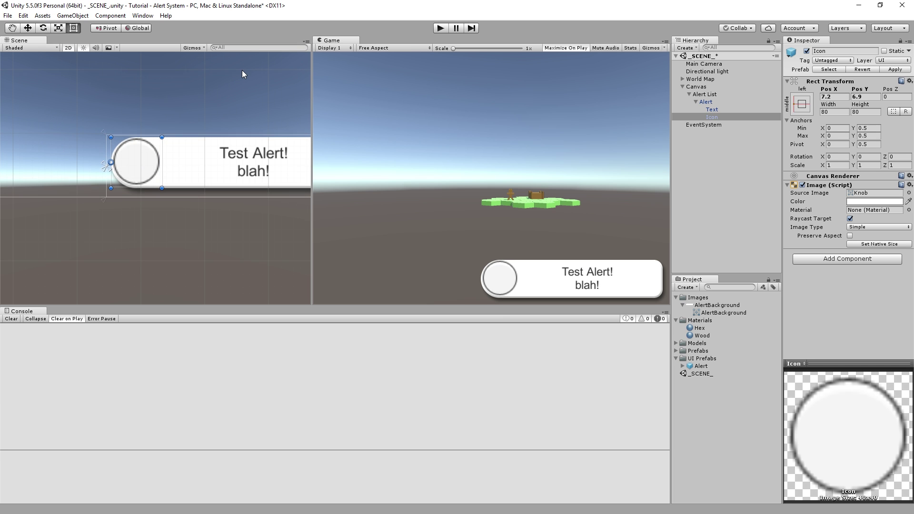
{"action": "scroll", "coordinate": [145, 159], "scroll_direction": "up", "scroll_amount": 5}
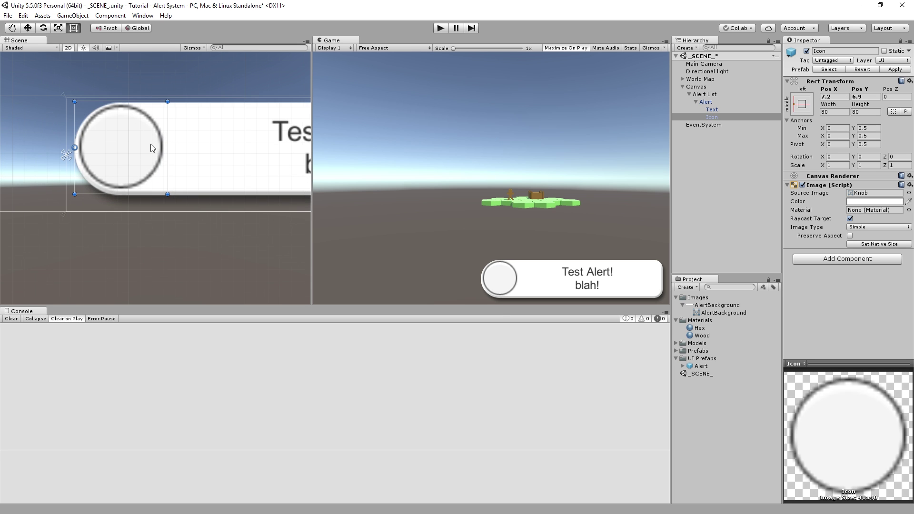
{"action": "left_click_drag", "start_coordinate": [146, 148], "coordinate": [149, 148]}
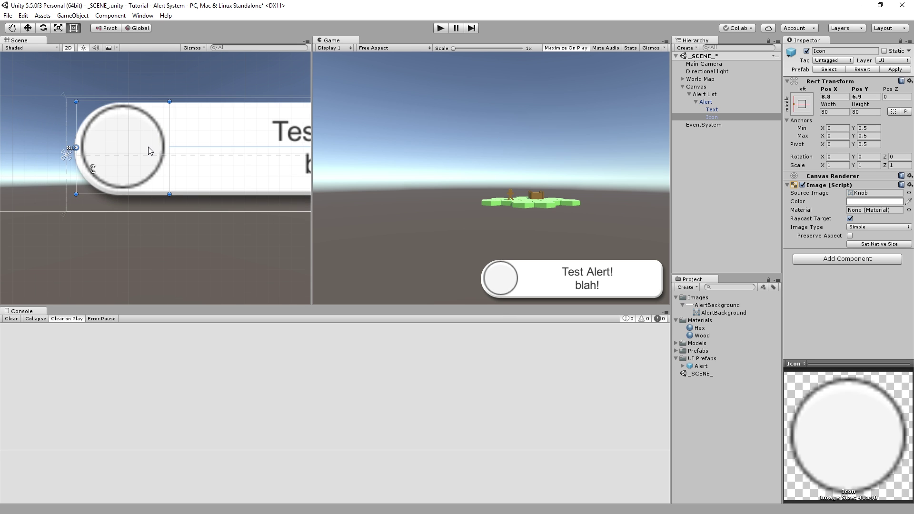
{"action": "left_click", "coordinate": [174, 262]}
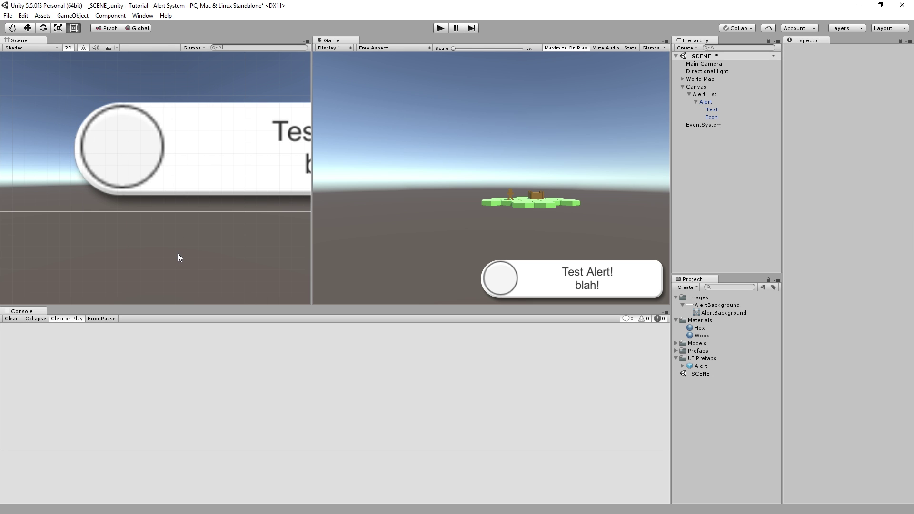
{"action": "scroll", "coordinate": [178, 253], "scroll_direction": "down", "scroll_amount": 4}
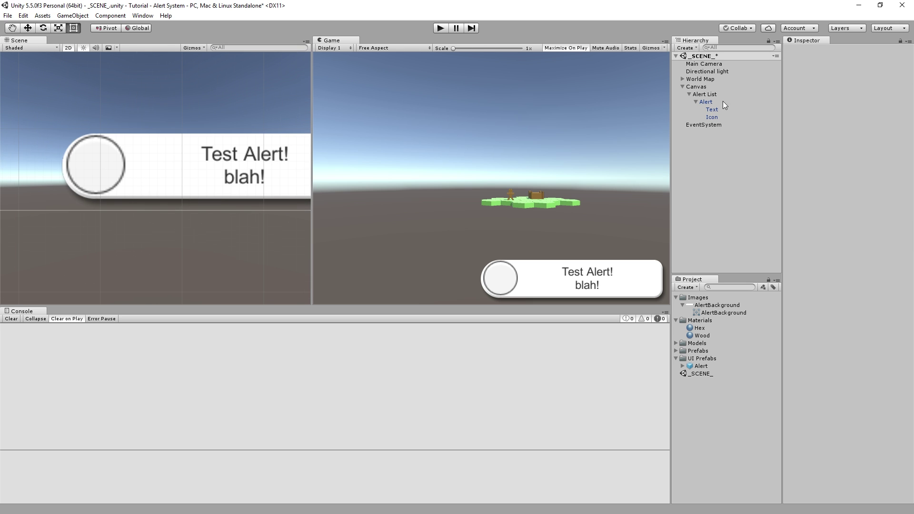
Step: Set the Icon's vertical position to 5.6
{"action": "left_click", "coordinate": [715, 117]}
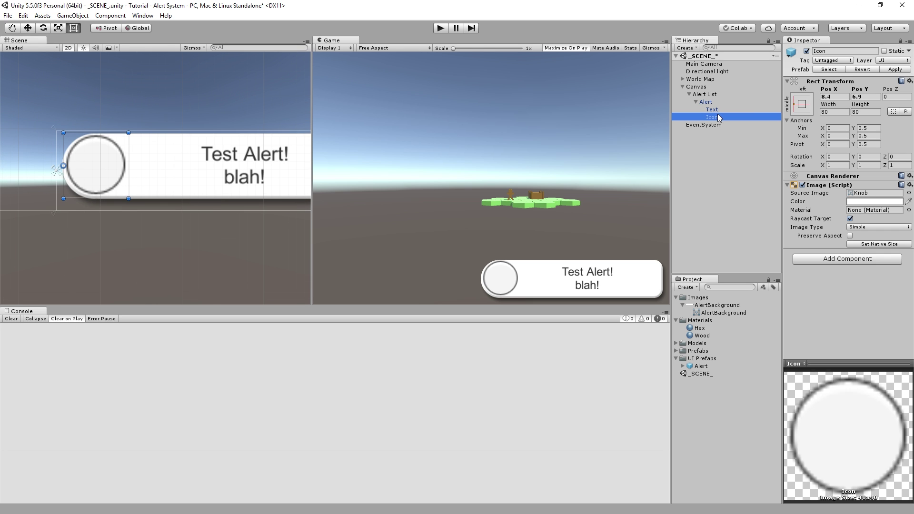
{"action": "left_click", "coordinate": [860, 97]}
{"action": "type", "text": "7"}
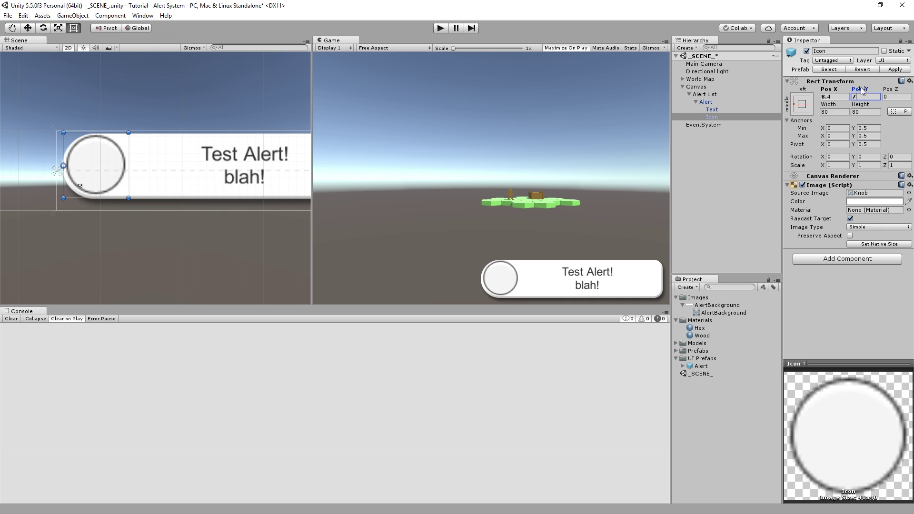
{"action": "left_click_drag", "start_coordinate": [863, 91], "coordinate": [862, 90]}
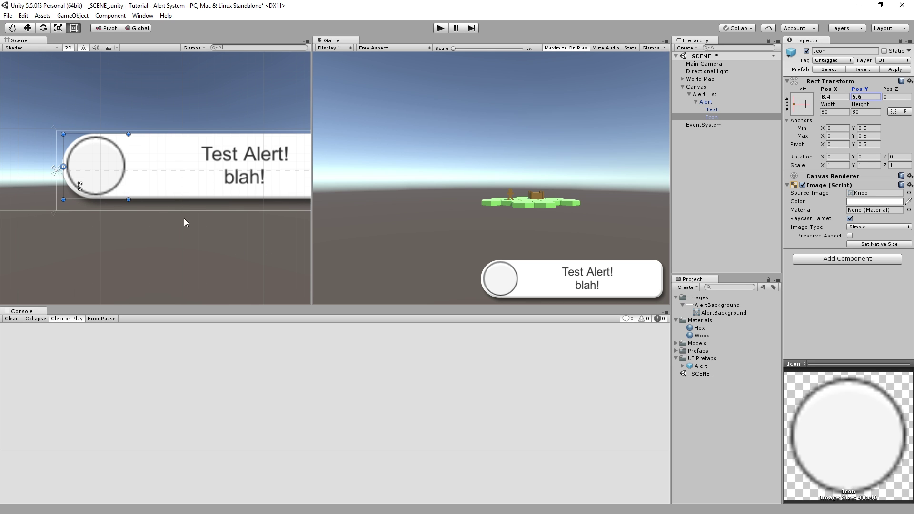
Step: Extend the Text's left edge slightly (Left 90.6 to 88.4) and save the scene
{"action": "scroll", "coordinate": [207, 215], "scroll_direction": "down", "scroll_amount": 1}
{"action": "scroll", "coordinate": [206, 219], "scroll_direction": "down", "scroll_amount": 2}
{"action": "left_click", "coordinate": [725, 110]}
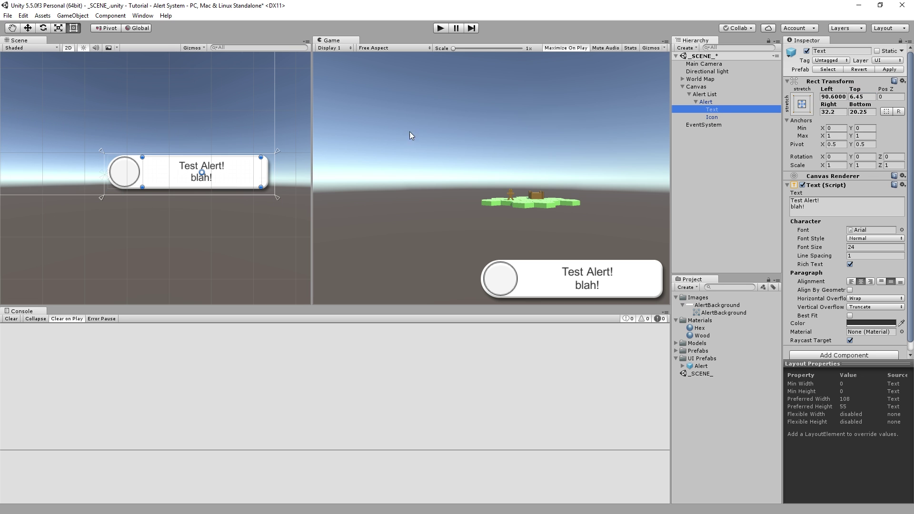
{"action": "left_click_drag", "start_coordinate": [143, 172], "coordinate": [141, 172]}
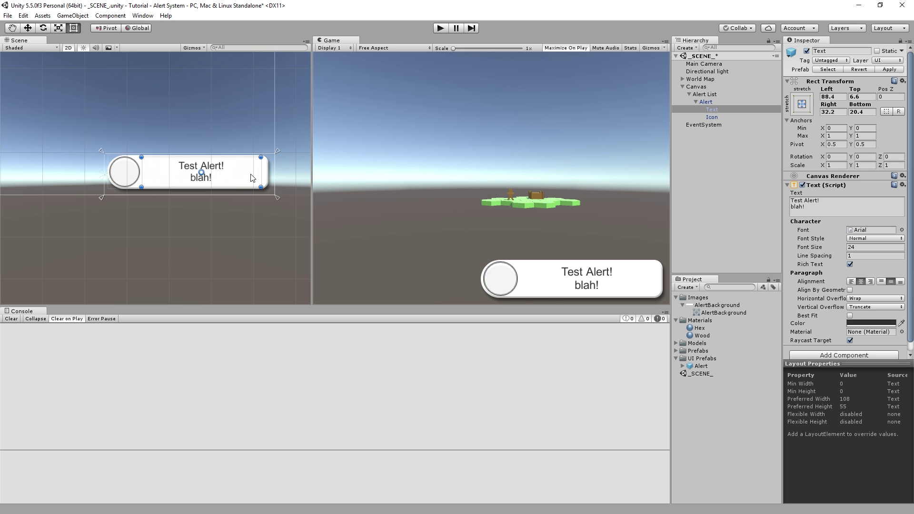
{"action": "scroll", "coordinate": [198, 209], "scroll_direction": "down", "scroll_amount": 2}
{"action": "left_click", "coordinate": [193, 252]}
{"action": "scroll", "coordinate": [192, 252], "scroll_direction": "down", "scroll_amount": 1}
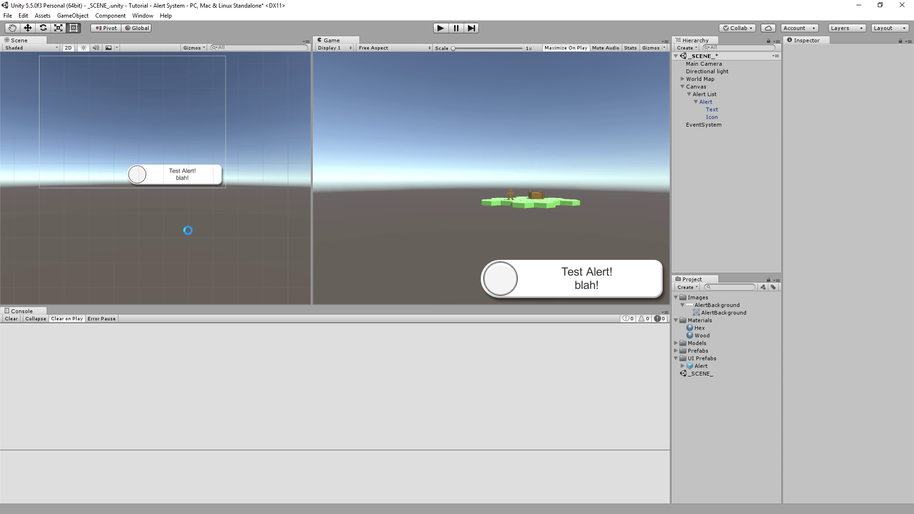
{"action": "key", "text": "ctrl+s"}
Step: Apply the Alert's changes to its prefab
{"action": "left_click", "coordinate": [730, 103]}
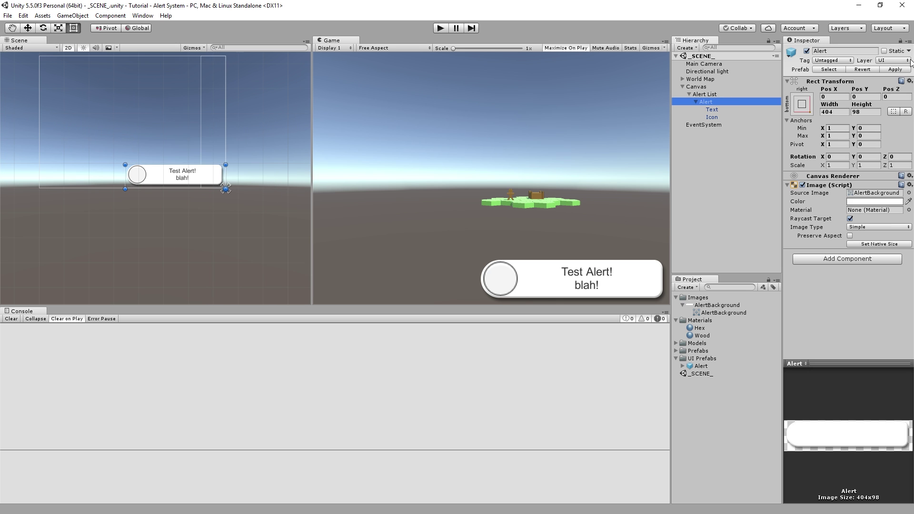
{"action": "left_click", "coordinate": [895, 70]}
{"action": "middle_click_drag", "start_coordinate": [215, 142], "coordinate": [267, 159]}
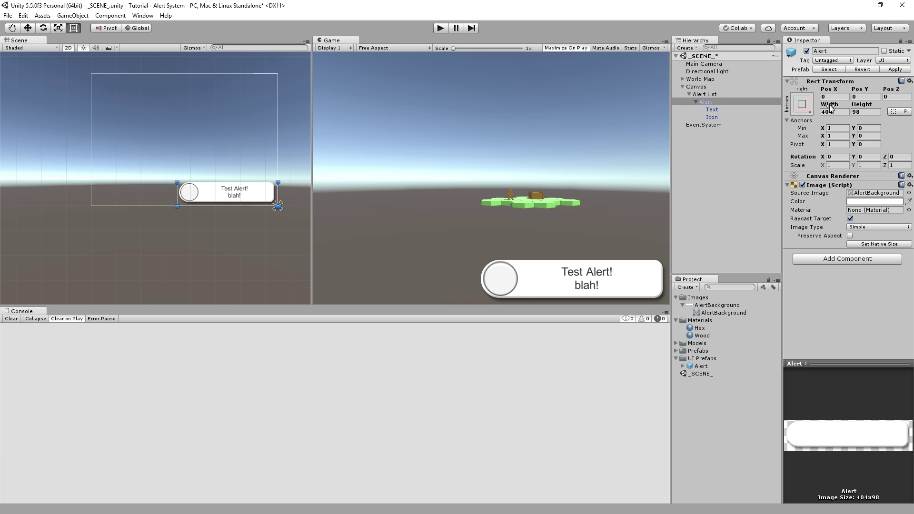
Step: Try a Canvas Scale Factor of 0.5, restore it to 1, and save
{"action": "left_click", "coordinate": [704, 88]}
{"action": "left_click_drag", "start_coordinate": [818, 245], "coordinate": [813, 245]}
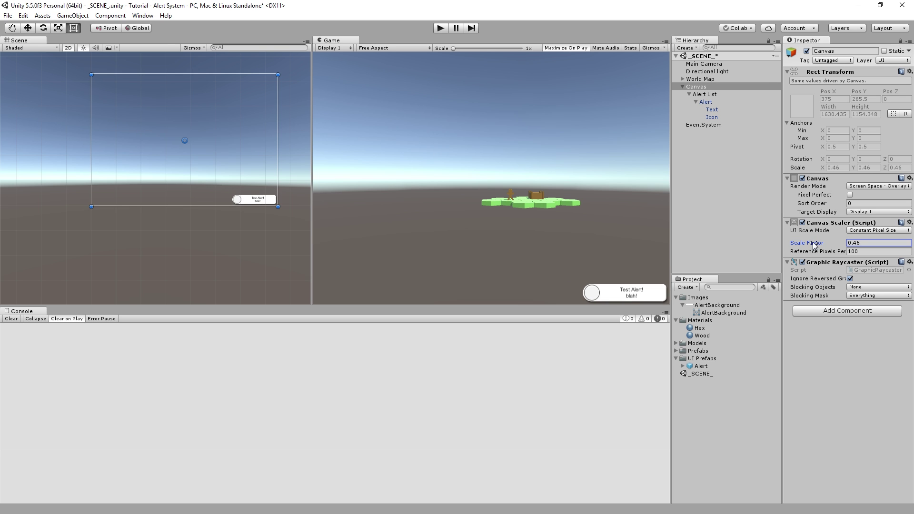
{"action": "left_click", "coordinate": [876, 243]}
{"action": "type", "text": ".5"}
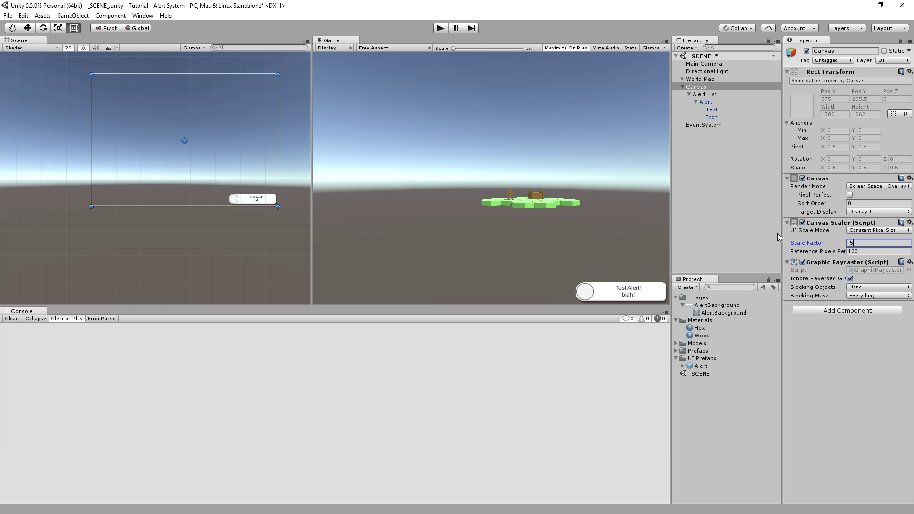
{"action": "double_click", "coordinate": [858, 243]}
{"action": "type", "text": "1"}
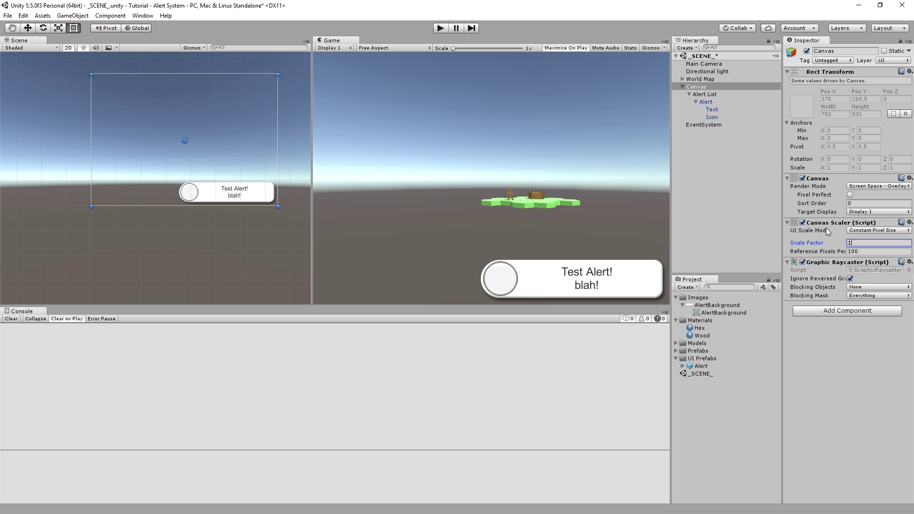
{"action": "key", "text": "ctrl+s"}
Step: Set the Canvas Scaler to Scale With Screen Size at 1280×720 reference resolution and save
{"action": "left_click", "coordinate": [855, 231]}
{"action": "left_click", "coordinate": [857, 248]}
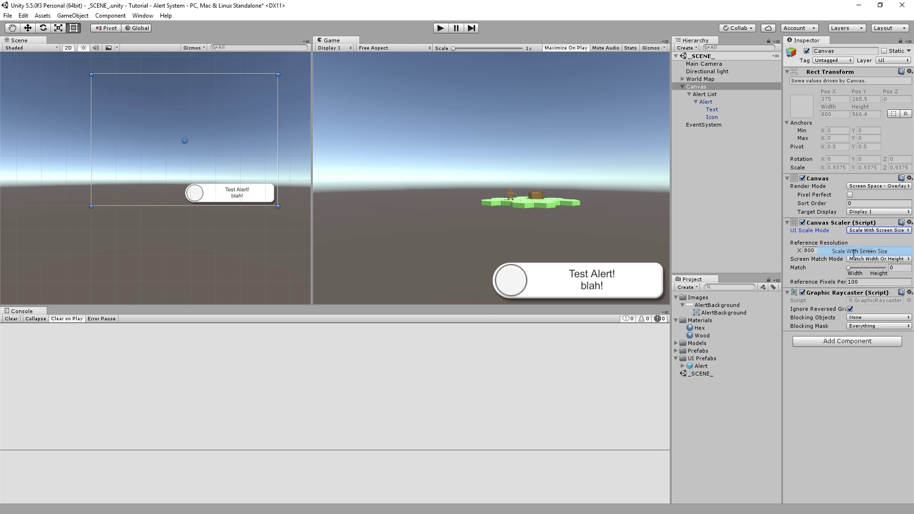
{"action": "left_click", "coordinate": [828, 251]}
{"action": "type", "text": "1280"}
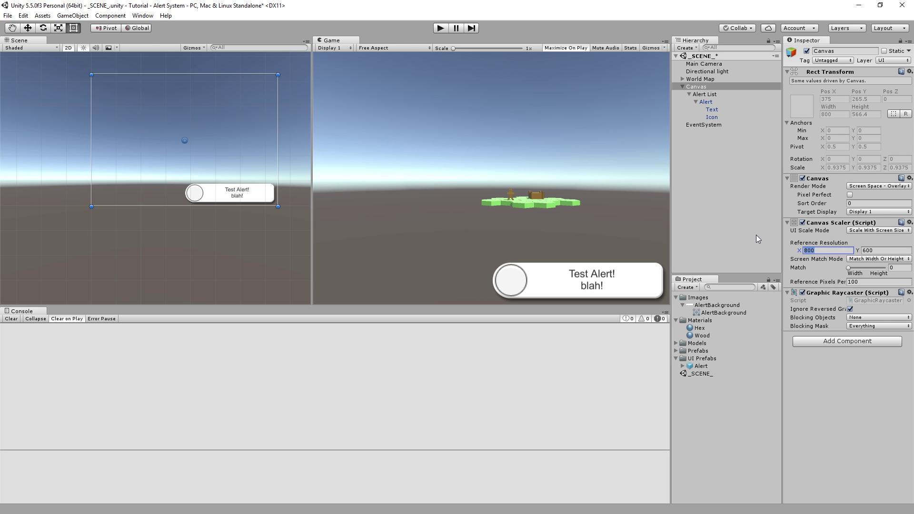
{"action": "key", "text": "Tab"}
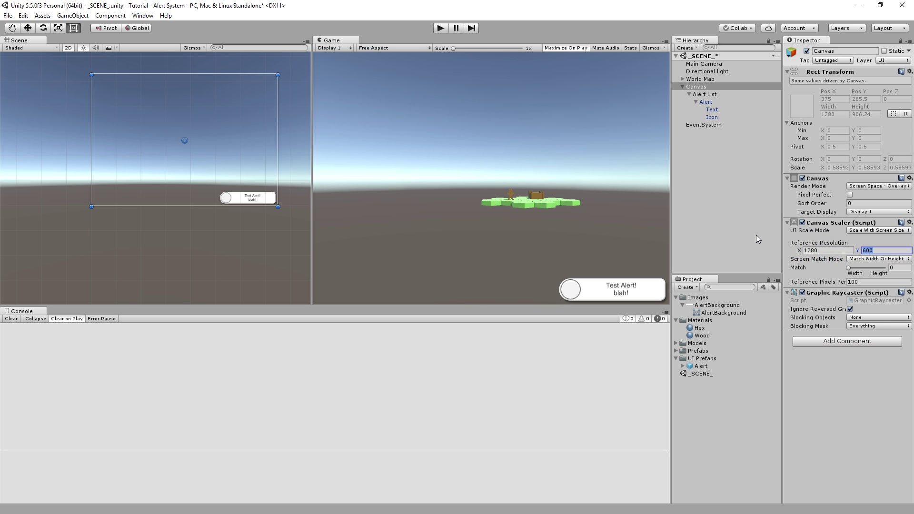
{"action": "type", "text": "720"}
{"action": "key", "text": "Tab"}
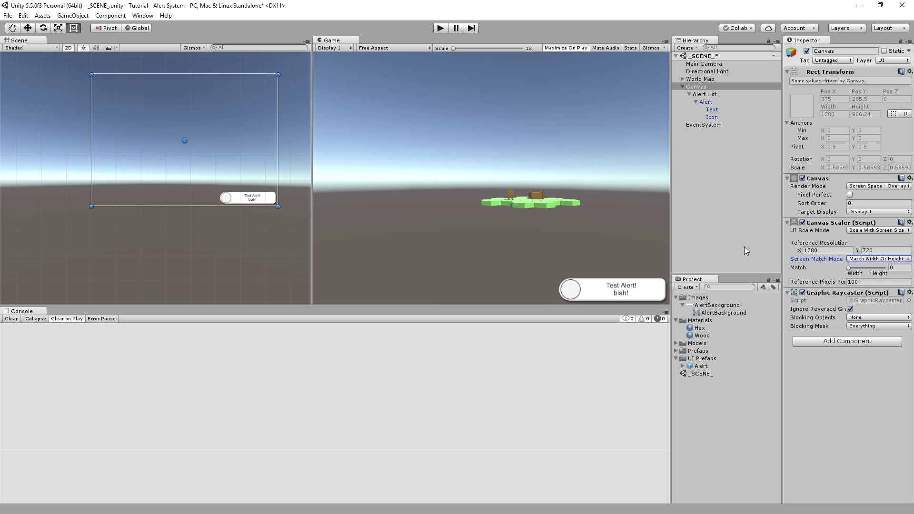
{"action": "key", "text": "ctrl+s"}
Step: Reset the Alert to its native size and run the game
{"action": "left_click", "coordinate": [722, 95]}
{"action": "left_click", "coordinate": [707, 101]}
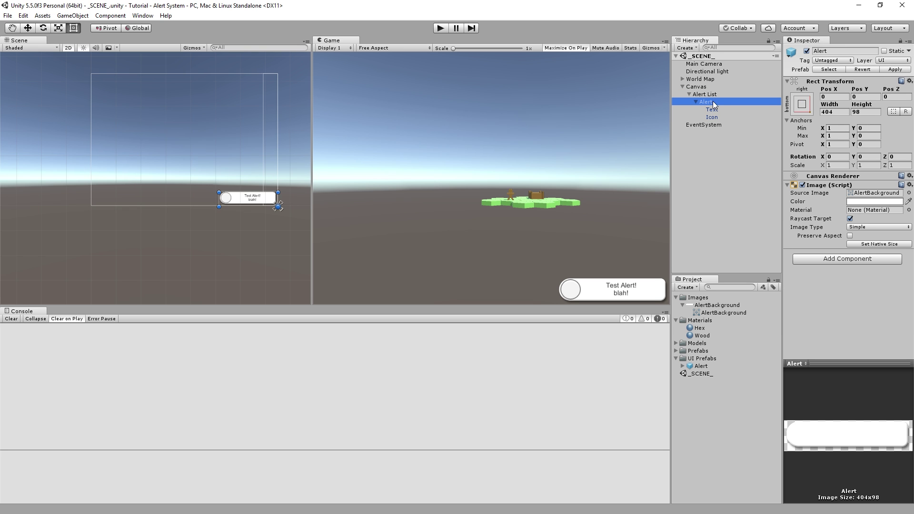
{"action": "left_click", "coordinate": [876, 245]}
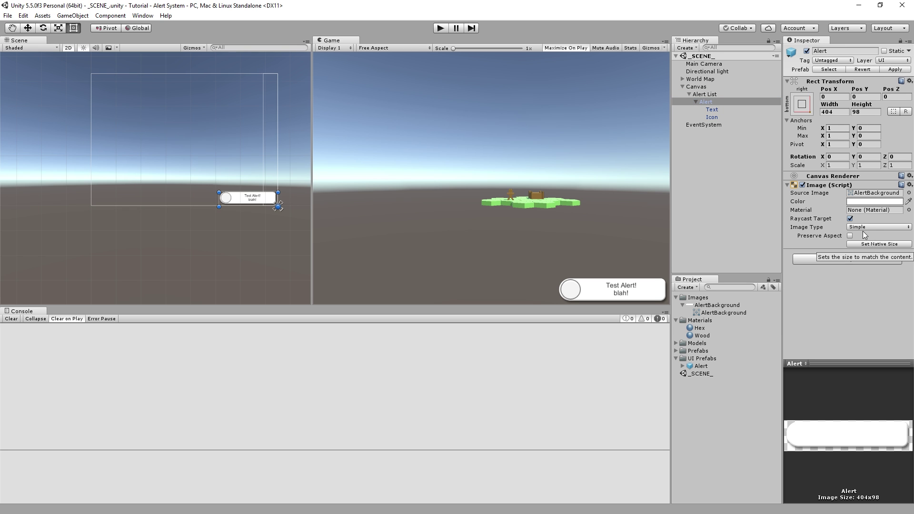
{"action": "left_click", "coordinate": [439, 29]}
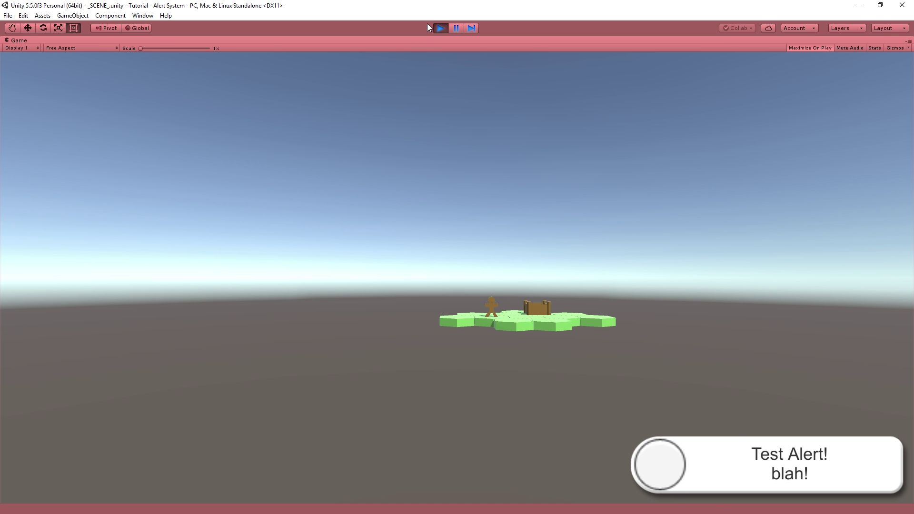
Step: Stop play, widen the Game view, and set the Canvas Match slider fully to Height
{"action": "left_click", "coordinate": [440, 28]}
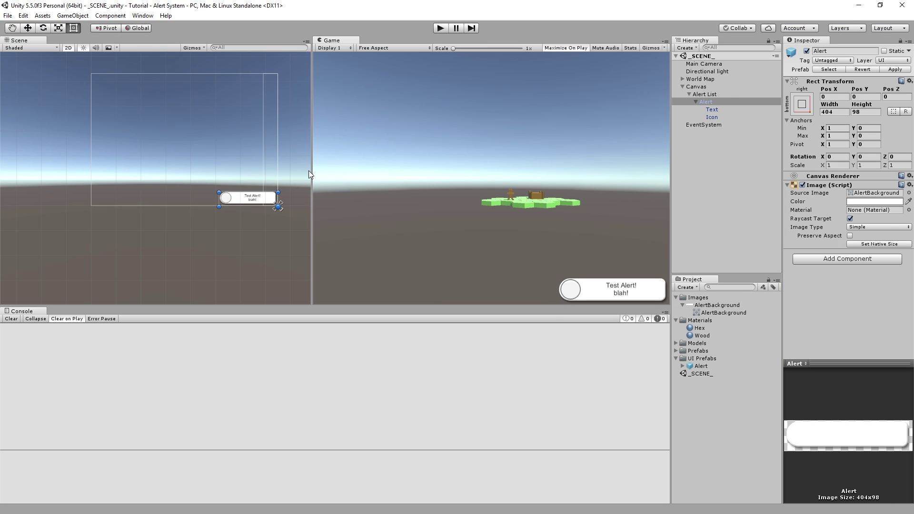
{"action": "mouse_move", "coordinate": [311, 170]}
{"action": "left_mouse_down"}
{"action": "mouse_move", "coordinate": [245, 165]}
{"action": "mouse_move", "coordinate": [300, 158]}
{"action": "left_mouse_up"}
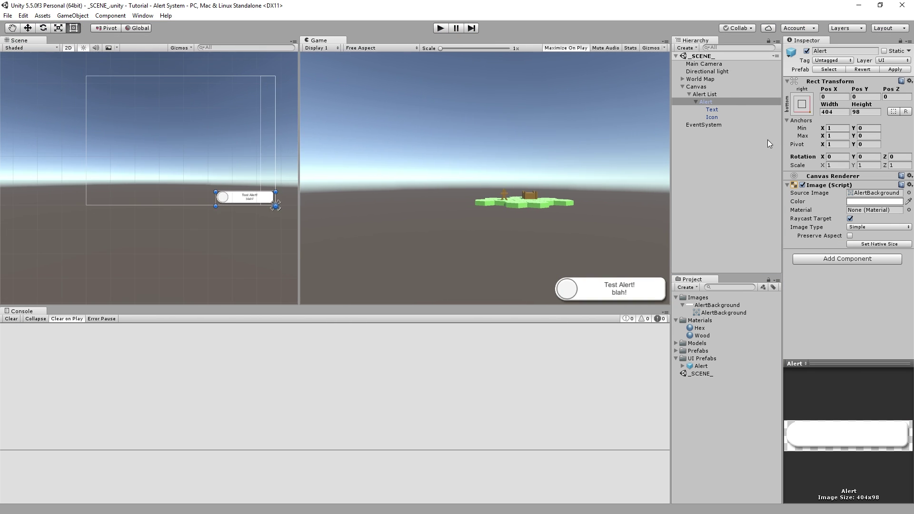
{"action": "left_click", "coordinate": [722, 95]}
{"action": "left_click", "coordinate": [714, 87]}
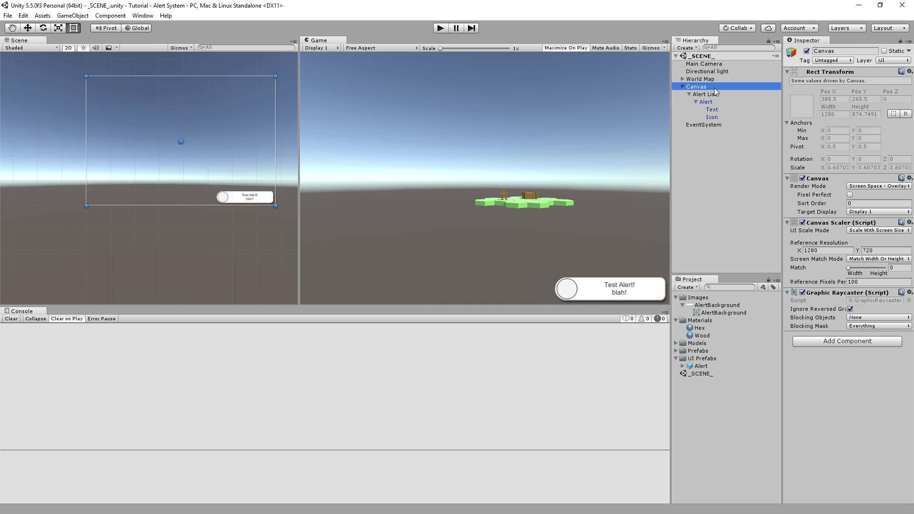
{"action": "left_click_drag", "start_coordinate": [876, 269], "coordinate": [889, 271]}
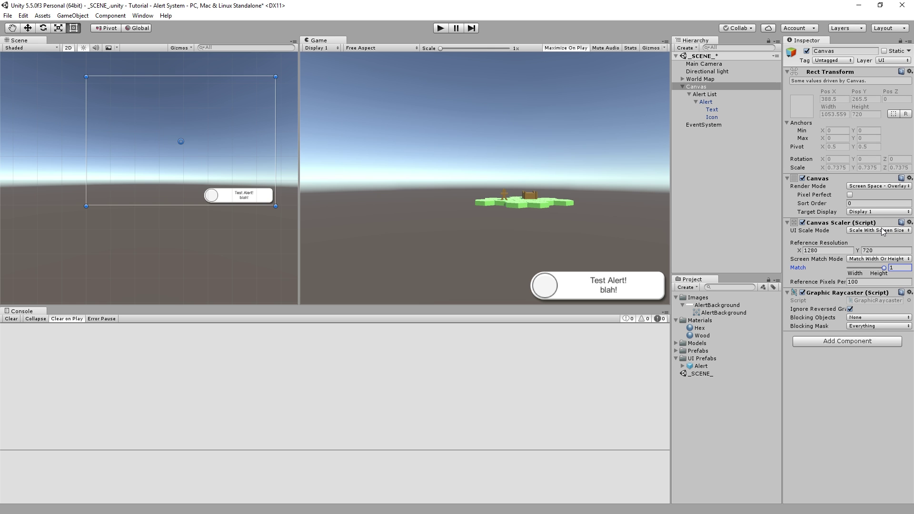
Step: Change the reference resolution to 1600×900, save, and test it in play mode
{"action": "left_click", "coordinate": [825, 250]}
{"action": "type", "text": "1600"}
{"action": "key", "text": "Tab"}
{"action": "type", "text": "900"}
{"action": "key", "text": "ctrl+s"}
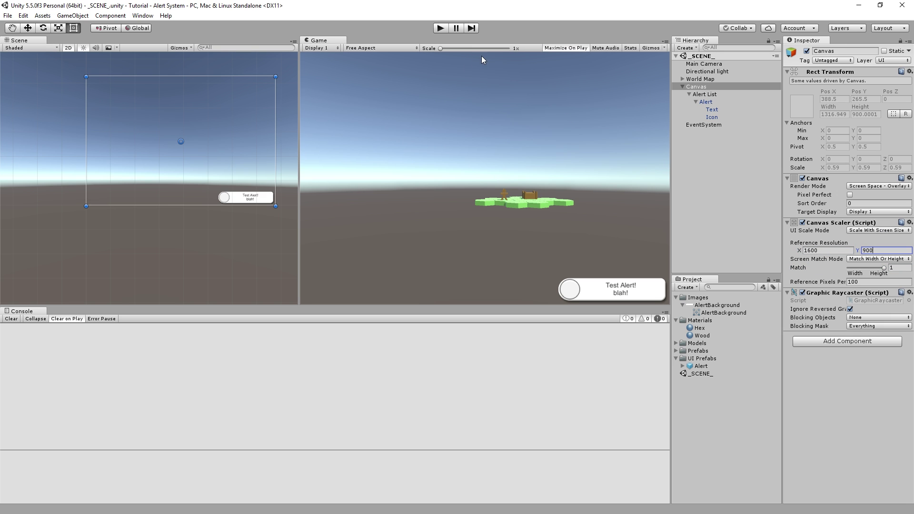
{"action": "left_click", "coordinate": [441, 29]}
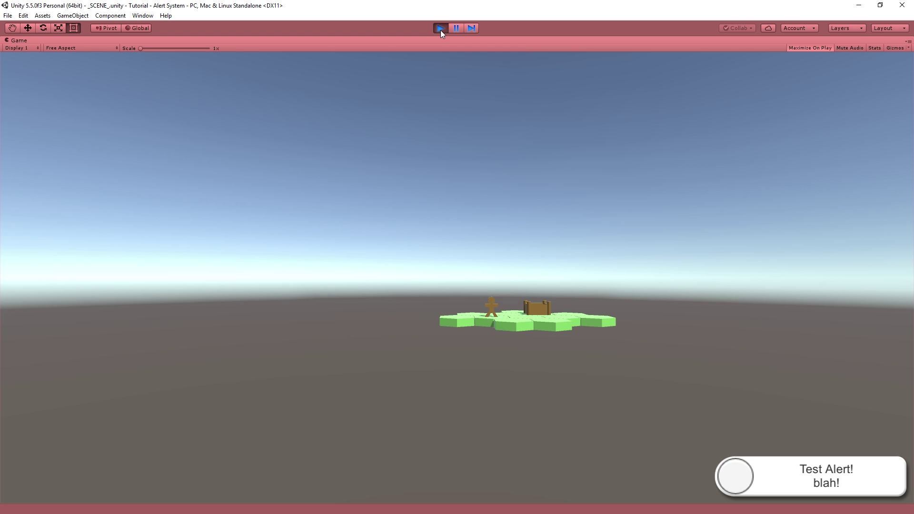
{"action": "left_click", "coordinate": [441, 29]}
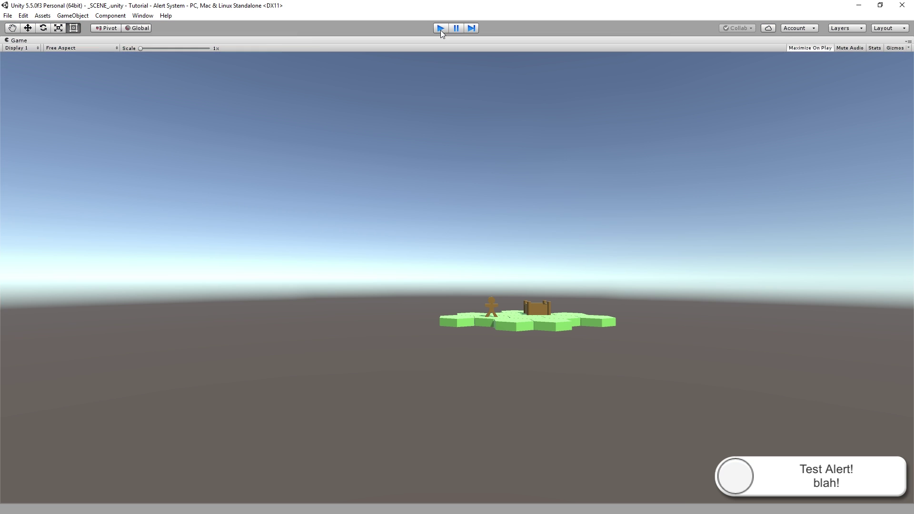
{"action": "left_click", "coordinate": [729, 102]}
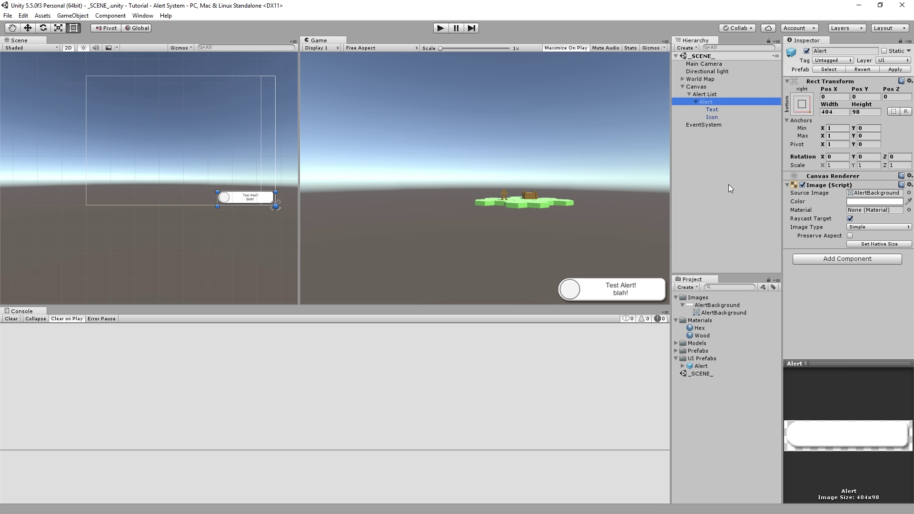
Step: Select the Alert under Canvas > Alert List, frame it with F, and zoom the Scene in
{"action": "left_click", "coordinate": [718, 94]}
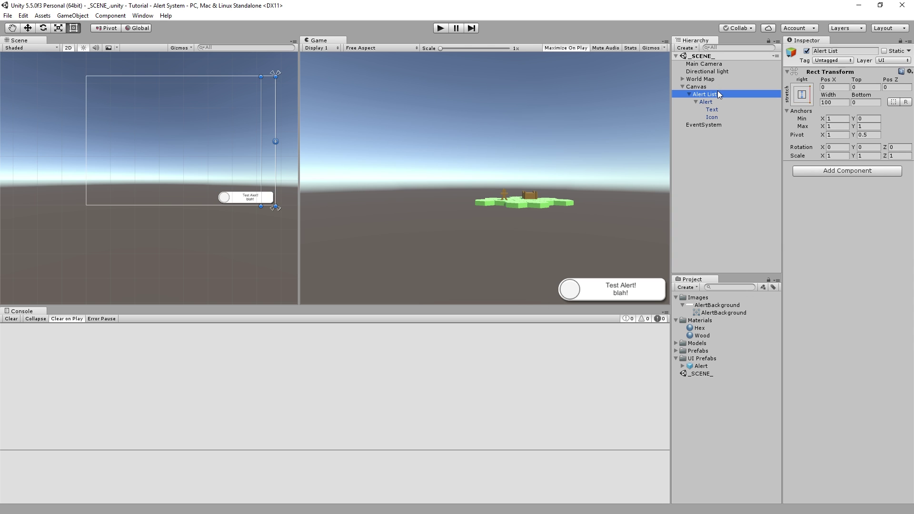
{"action": "left_click", "coordinate": [712, 87]}
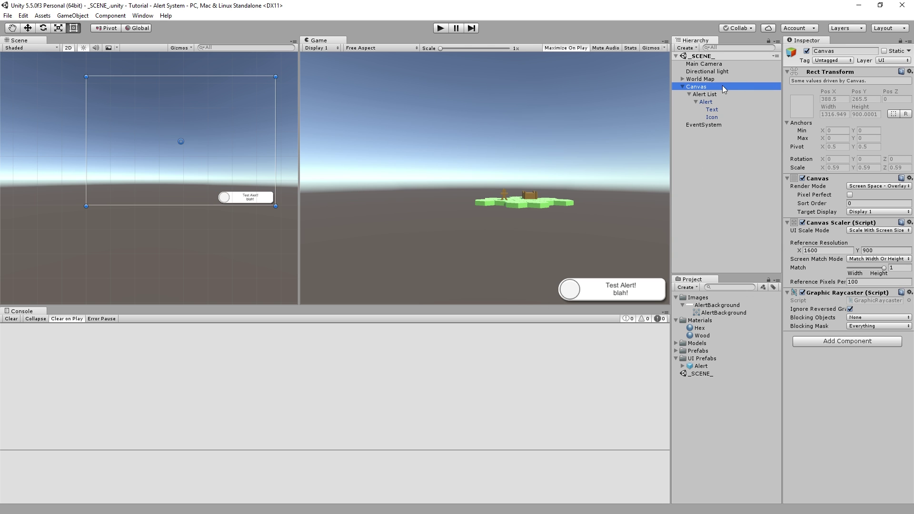
{"action": "left_click", "coordinate": [716, 95]}
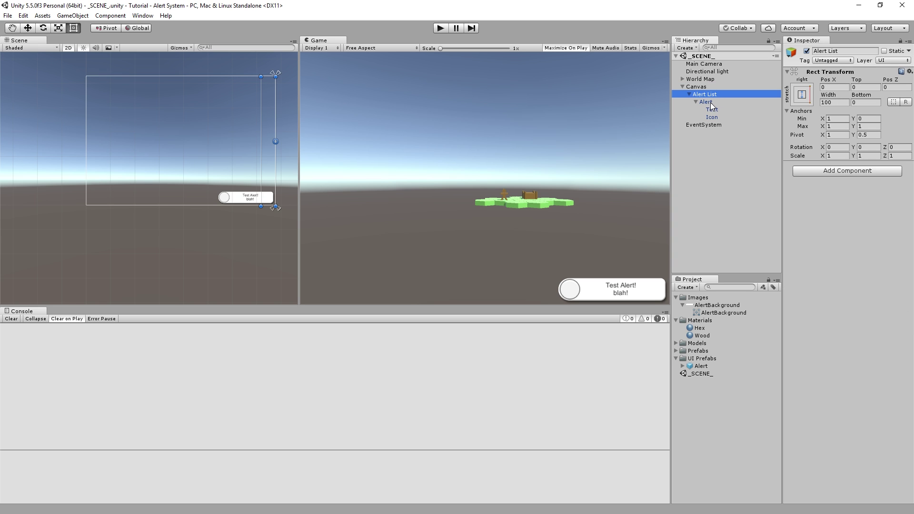
{"action": "left_click", "coordinate": [712, 102]}
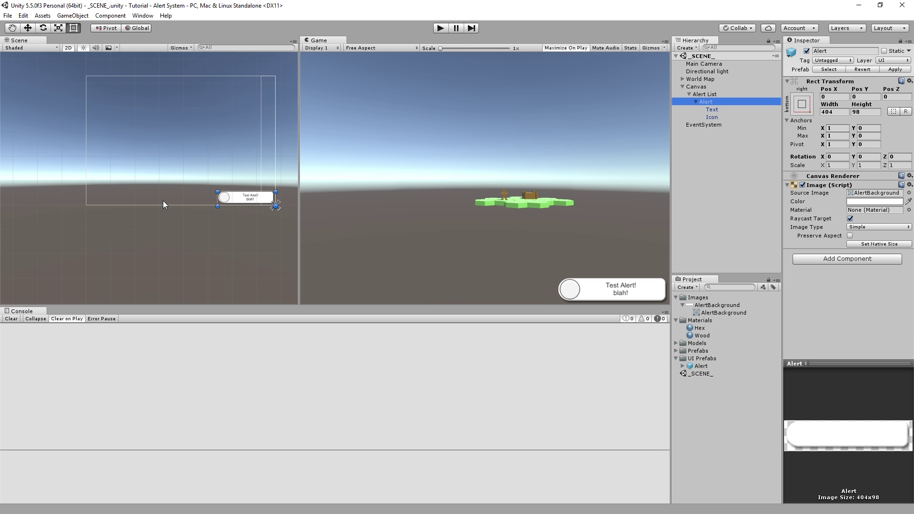
{"action": "key", "text": "f"}
{"action": "scroll", "coordinate": [168, 210], "scroll_direction": "up", "scroll_amount": 1}
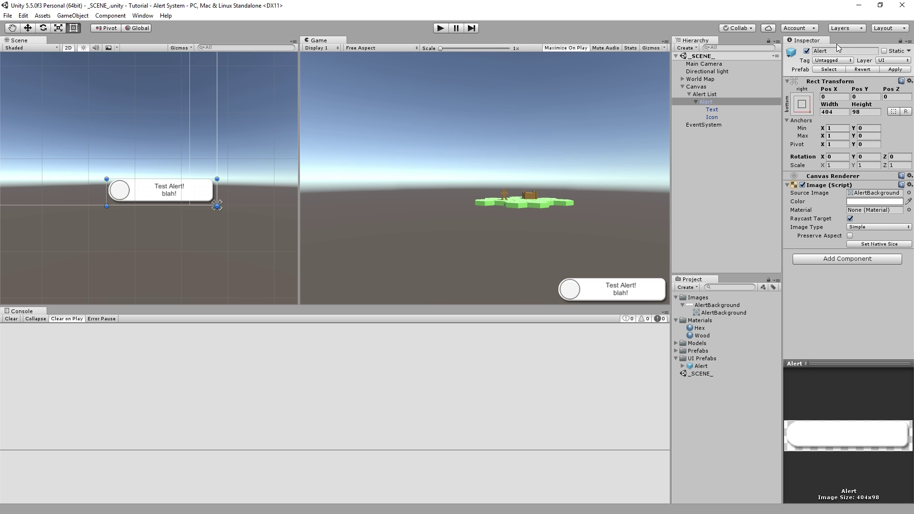
{"action": "left_click", "coordinate": [707, 102]}
{"action": "scroll", "coordinate": [148, 159], "scroll_direction": "up", "scroll_amount": 2}
{"action": "scroll", "coordinate": [147, 158], "scroll_direction": "up", "scroll_amount": 2}
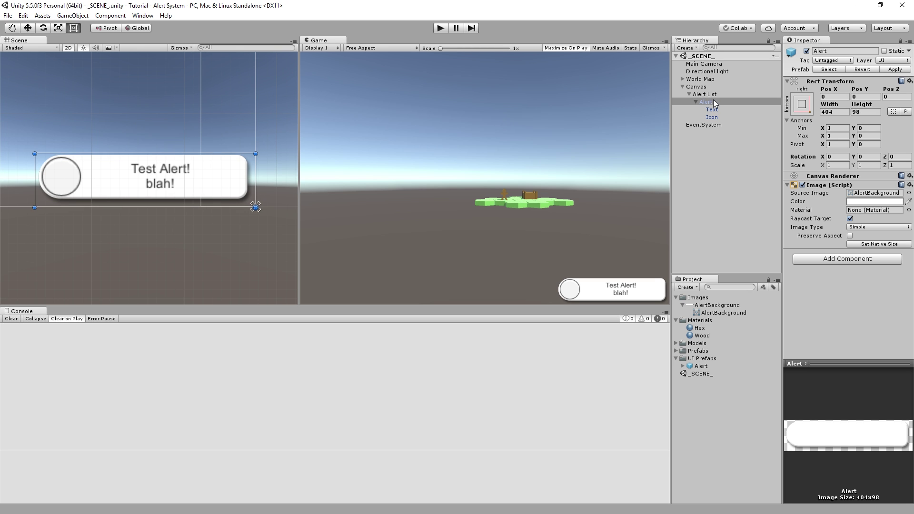
{"action": "left_click", "coordinate": [706, 103]}
Step: Add a UI Image inside the Alert using the UISprite source sprite
{"action": "right_click", "coordinate": [708, 104]}
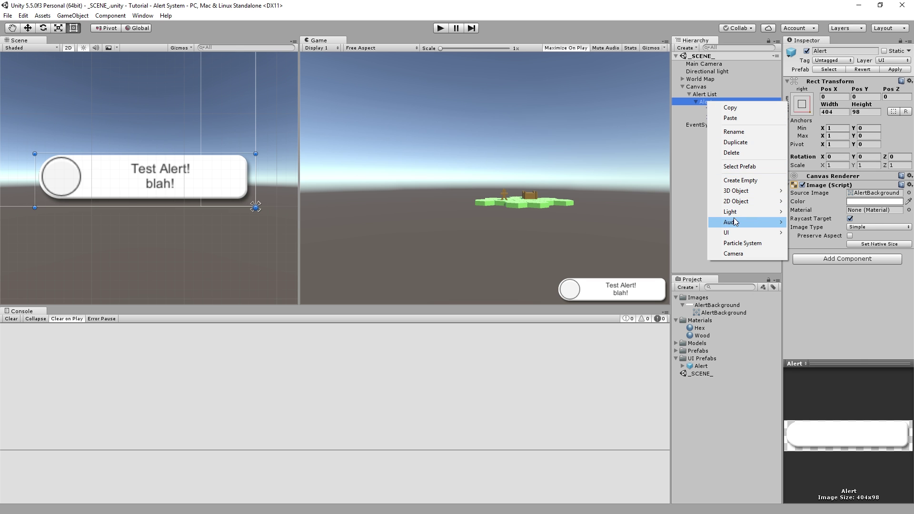
{"action": "mouse_move", "coordinate": [728, 232]}
{"action": "left_click", "coordinate": [810, 244]}
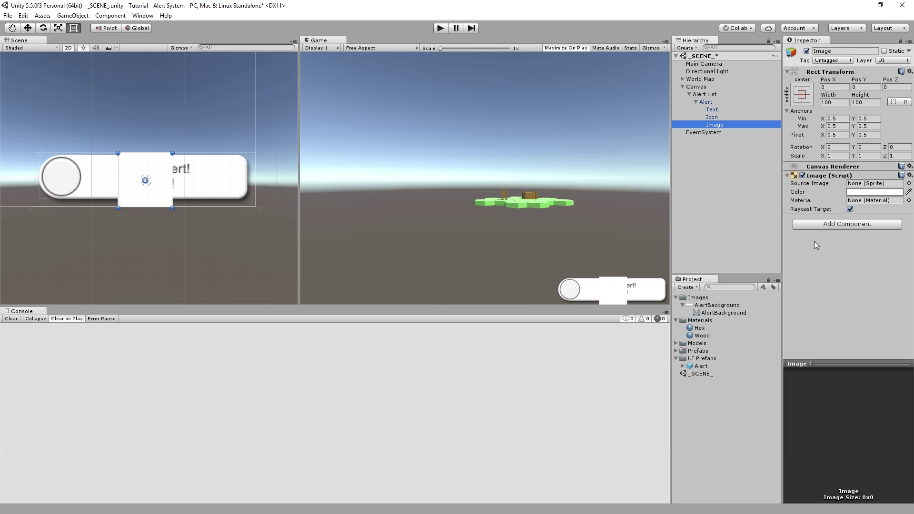
{"action": "left_click", "coordinate": [909, 183]}
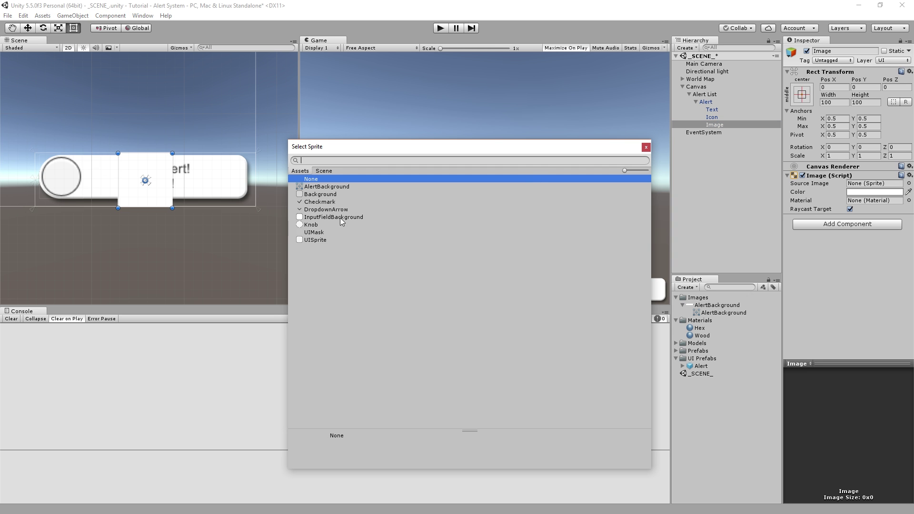
{"action": "left_click", "coordinate": [318, 240]}
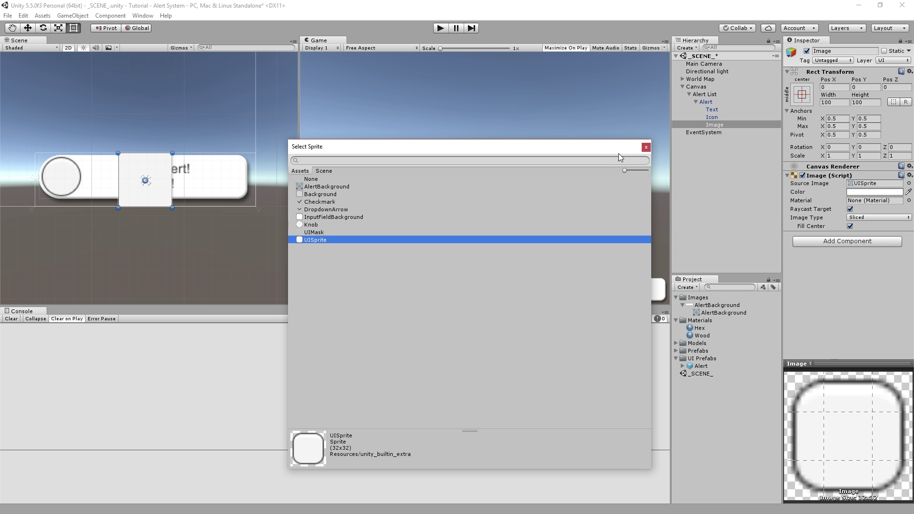
{"action": "left_click", "coordinate": [646, 147]}
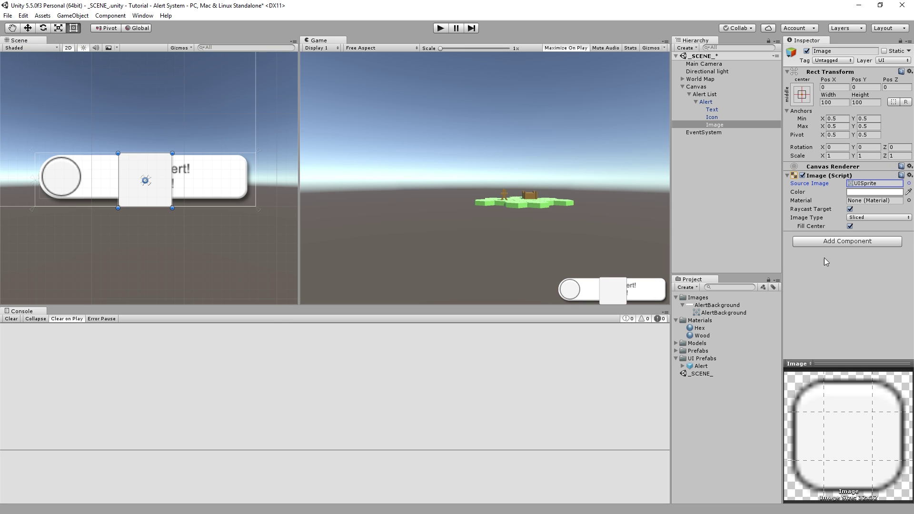
Step: Set the new image's width to 25, after trying 10 and 30
{"action": "left_click", "coordinate": [837, 103]}
{"action": "type", "text": "1"}
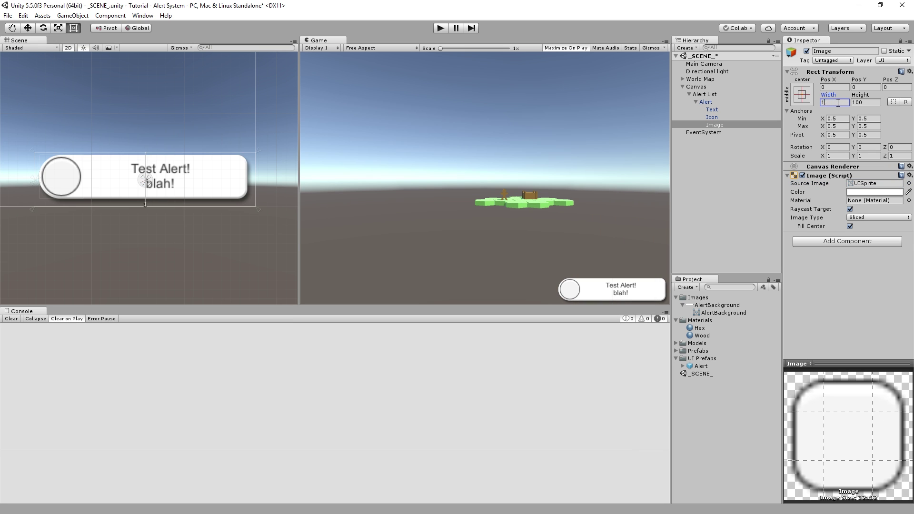
{"action": "type", "text": "0"}
{"action": "key", "text": "Tab"}
{"action": "type", "text": "10"}
{"action": "left_click", "coordinate": [838, 101]}
{"action": "type", "text": "30"}
{"action": "key", "text": "Tab"}
{"action": "type", "text": "30"}
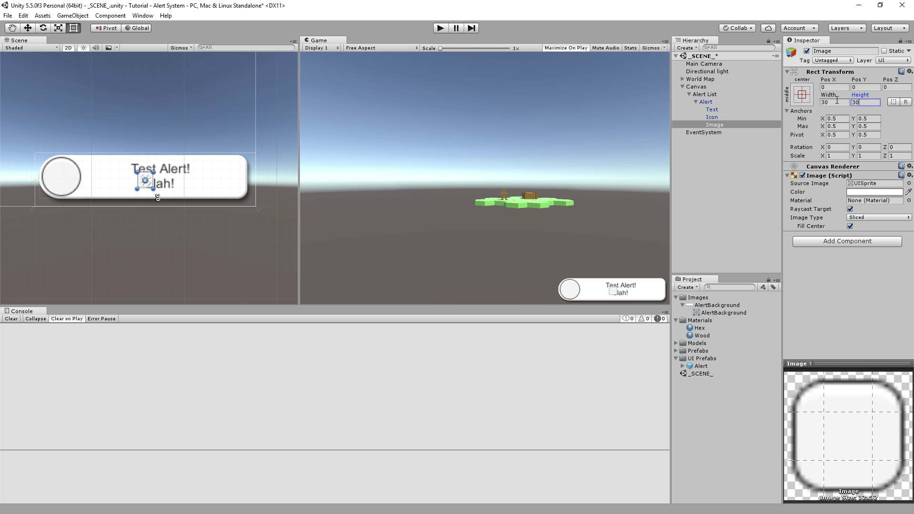
{"action": "left_click", "coordinate": [837, 100]}
{"action": "type", "text": "25"}
{"action": "key", "text": "Tab"}
Step: Set the image's height to 25 and drag it into the alert's top-right corner
{"action": "type", "text": "25"}
{"action": "scroll", "coordinate": [139, 186], "scroll_direction": "up", "scroll_amount": 5}
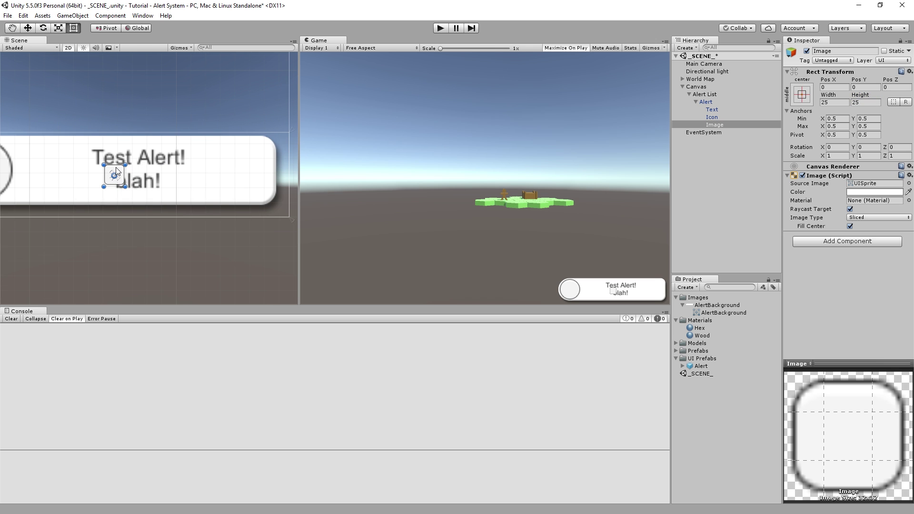
{"action": "left_click_drag", "start_coordinate": [116, 171], "coordinate": [264, 143]}
{"action": "scroll", "coordinate": [277, 172], "scroll_direction": "up", "scroll_amount": 2}
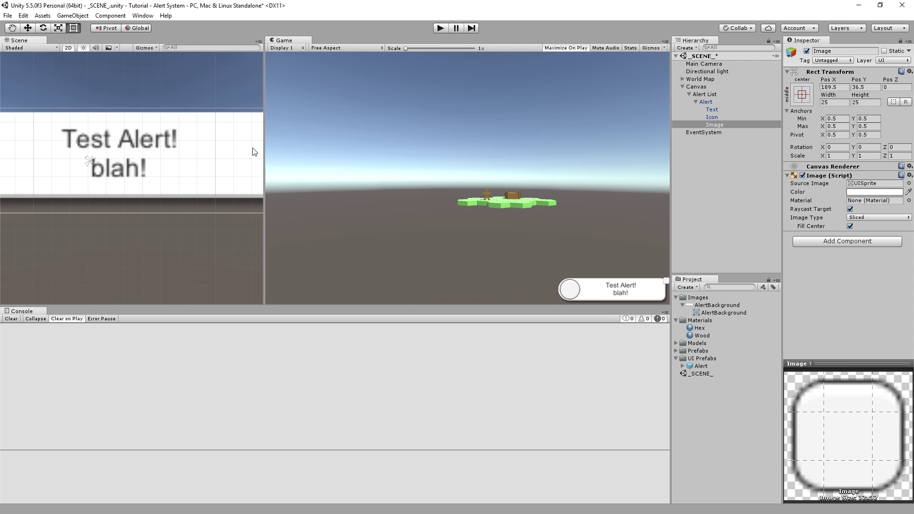
{"action": "middle_click_drag", "start_coordinate": [254, 151], "coordinate": [96, 137]}
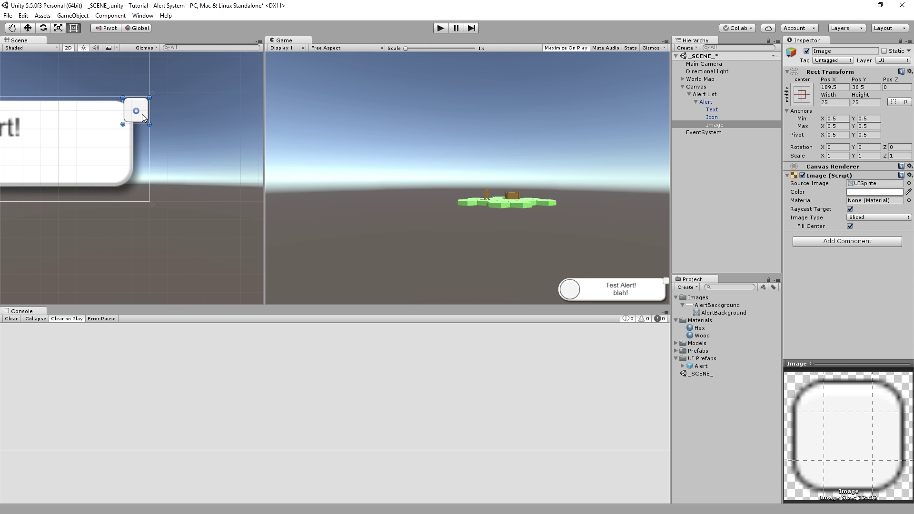
{"action": "mouse_move", "coordinate": [141, 114]}
{"action": "left_mouse_down"}
{"action": "mouse_move", "coordinate": [180, 93]}
{"action": "mouse_move", "coordinate": [142, 114]}
{"action": "mouse_move", "coordinate": [140, 125]}
{"action": "mouse_move", "coordinate": [121, 122]}
{"action": "mouse_move", "coordinate": [137, 122]}
{"action": "left_mouse_up"}
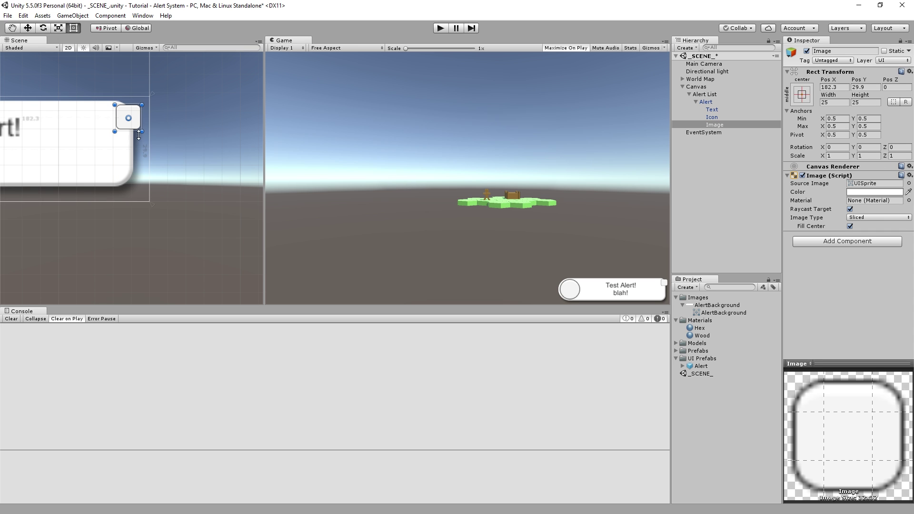
{"action": "middle_click_drag", "start_coordinate": [199, 185], "coordinate": [233, 203]}
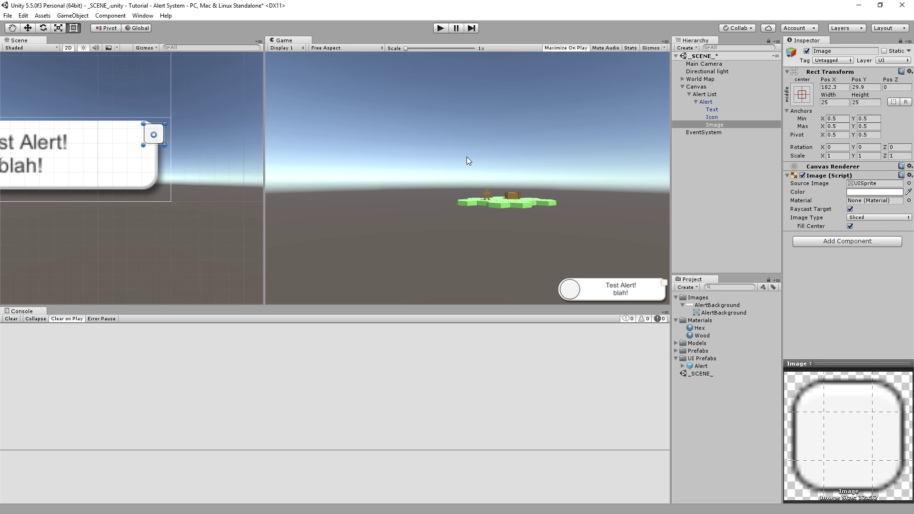
Step: Rename the image to 'Close Button'
{"action": "left_click", "coordinate": [719, 126]}
{"action": "left_click", "coordinate": [846, 51]}
{"action": "type", "text": "Close Button"}
{"action": "key", "text": "Return"}
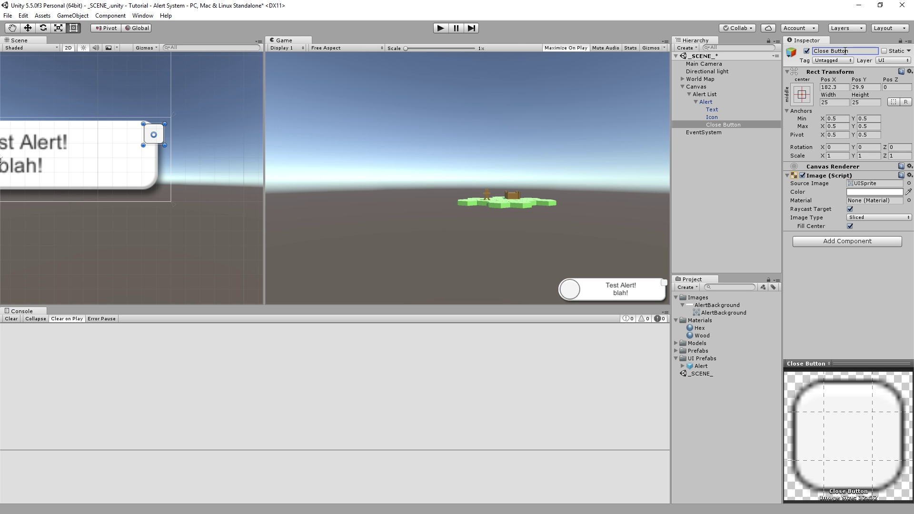
{"action": "scroll", "coordinate": [152, 162], "scroll_direction": "up", "scroll_amount": 1}
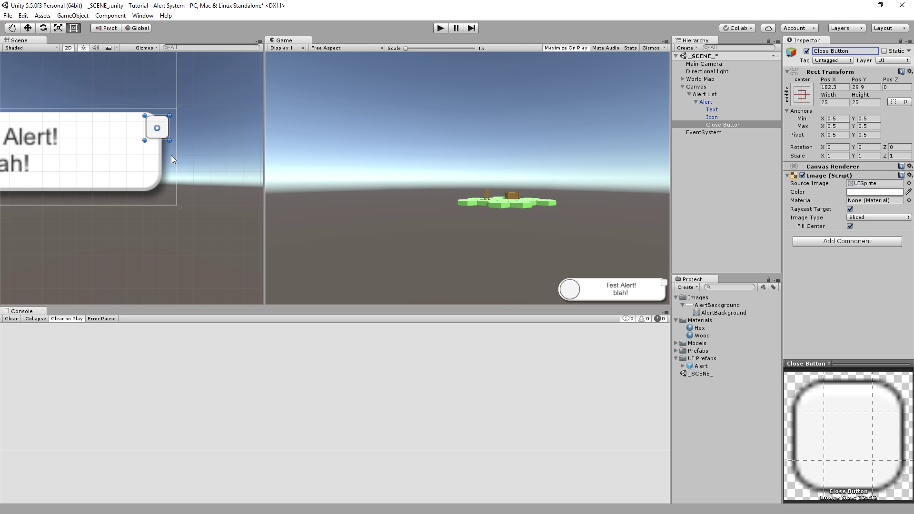
Step: Add a Text child to Close Button, stretched to fill and centred both ways
{"action": "right_click", "coordinate": [728, 126]}
{"action": "mouse_move", "coordinate": [775, 259]}
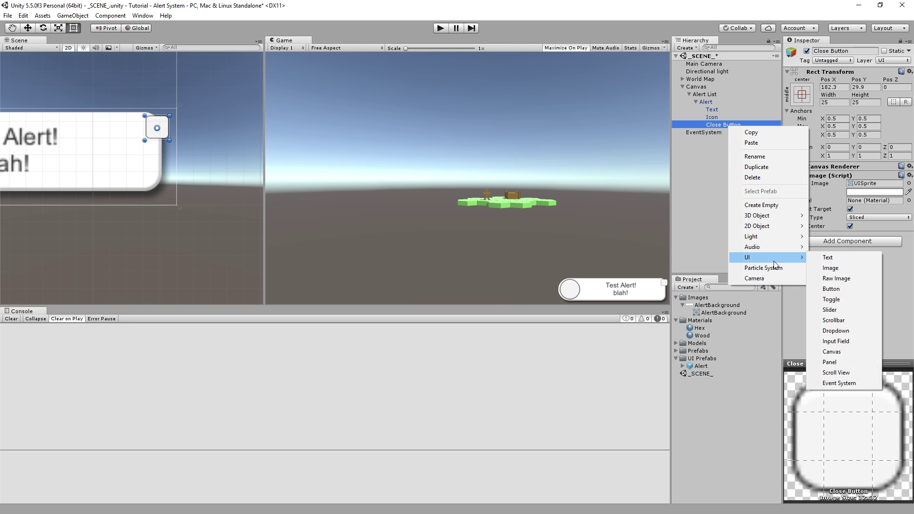
{"action": "left_click", "coordinate": [828, 257]}
{"action": "left_click", "coordinate": [851, 195]}
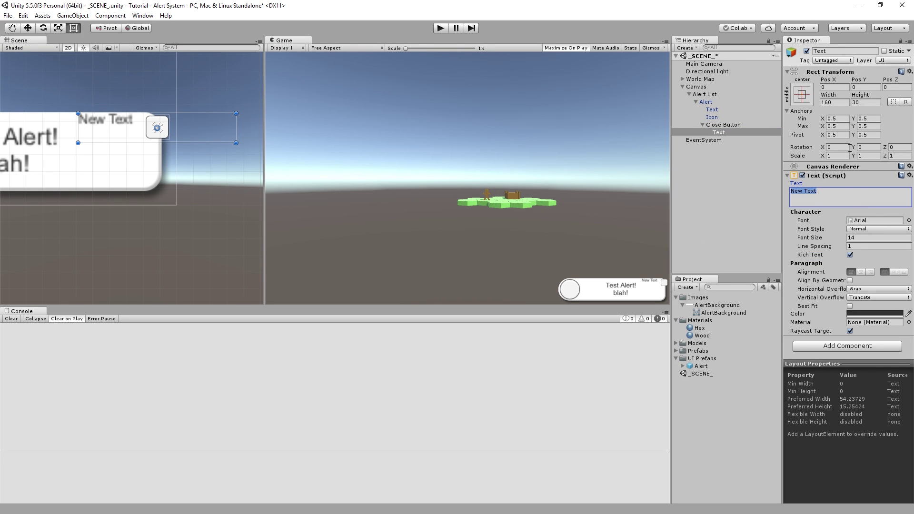
{"action": "left_click", "coordinate": [802, 95]}
{"action": "left_click", "coordinate": [908, 241], "text": "alt"}
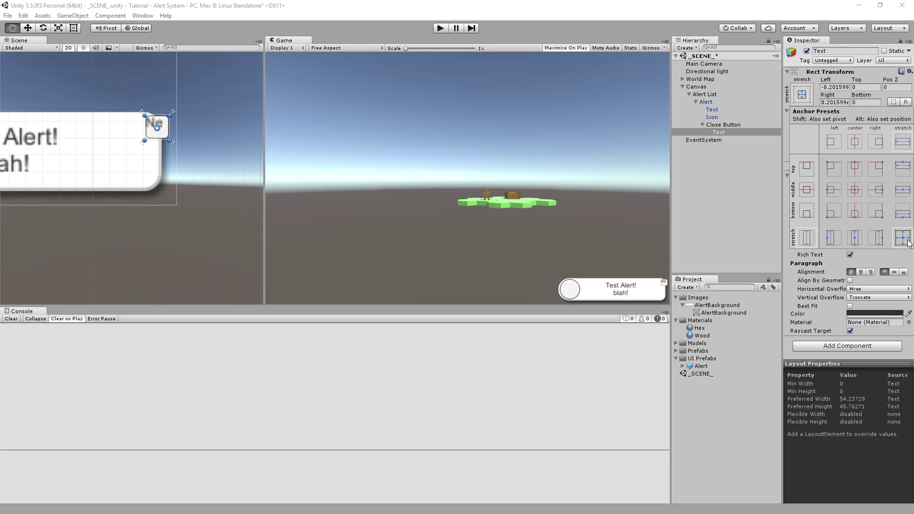
{"action": "left_click", "coordinate": [861, 272]}
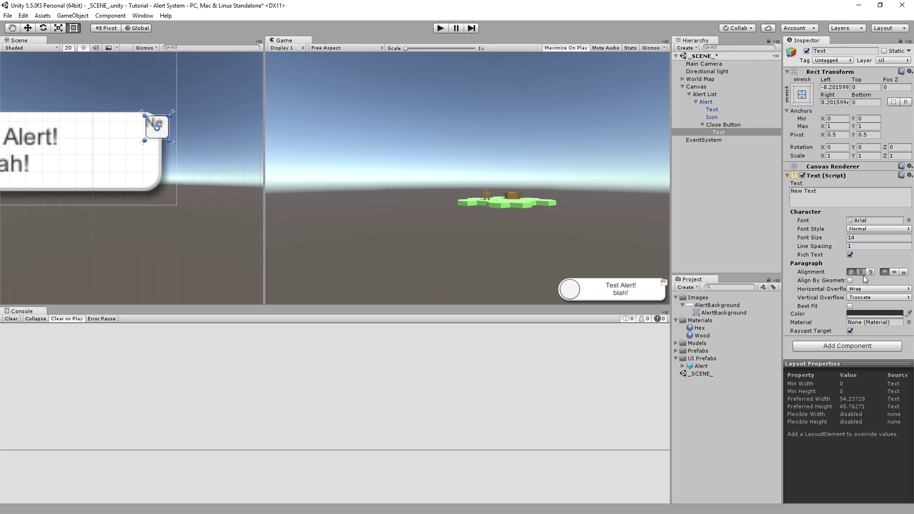
{"action": "left_click", "coordinate": [898, 273]}
Step: Change the label text to 'X' with font size 16
{"action": "double_click", "coordinate": [838, 204]}
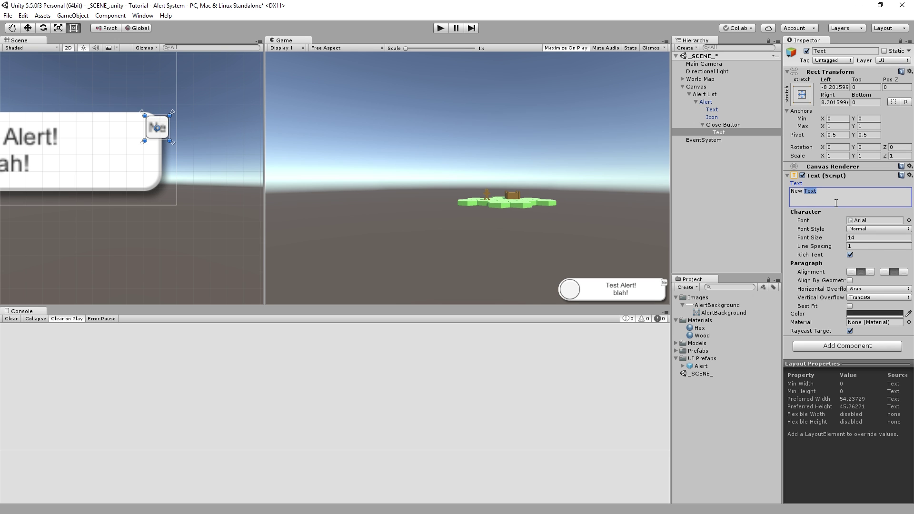
{"action": "key", "text": "ctrl+a"}
{"action": "type", "text": "X"}
{"action": "left_click", "coordinate": [799, 235]}
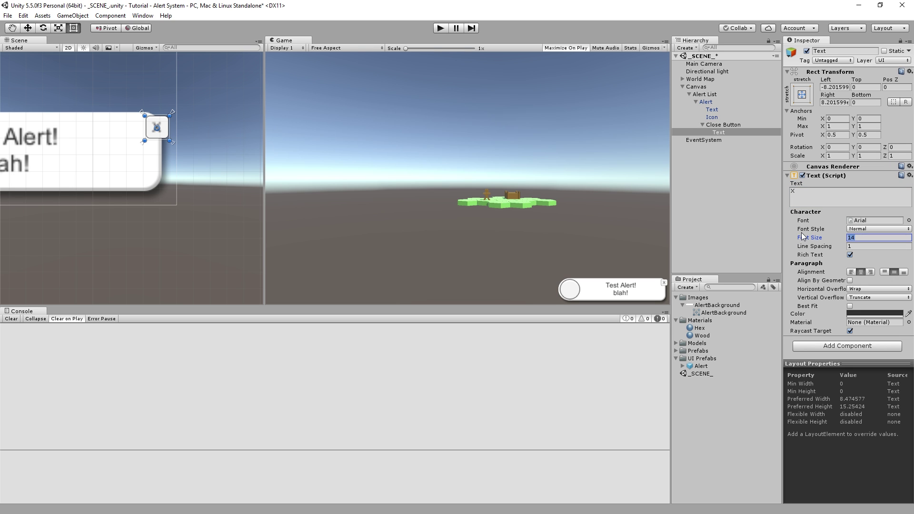
{"action": "type", "text": "16"}
{"action": "key", "text": "Tab"}
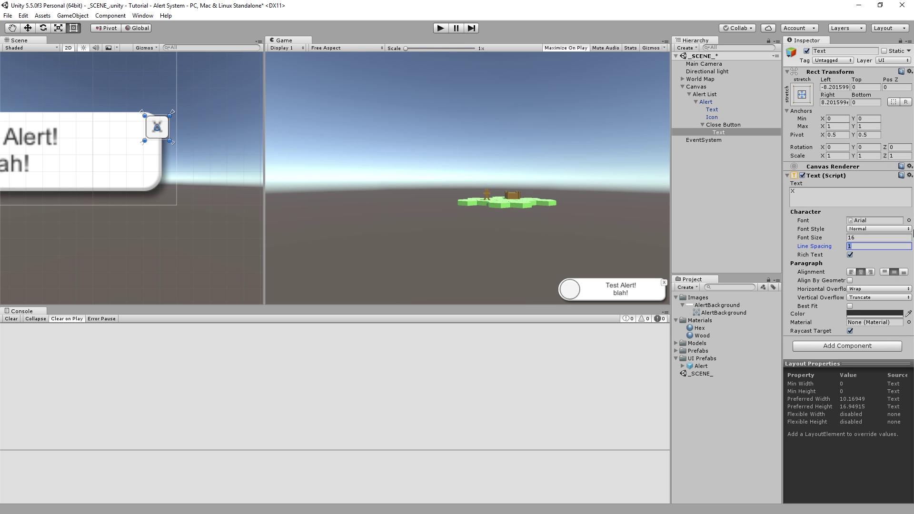
Step: Add a Button component to Close Button by searching 'but' in Add Component
{"action": "left_click", "coordinate": [723, 125]}
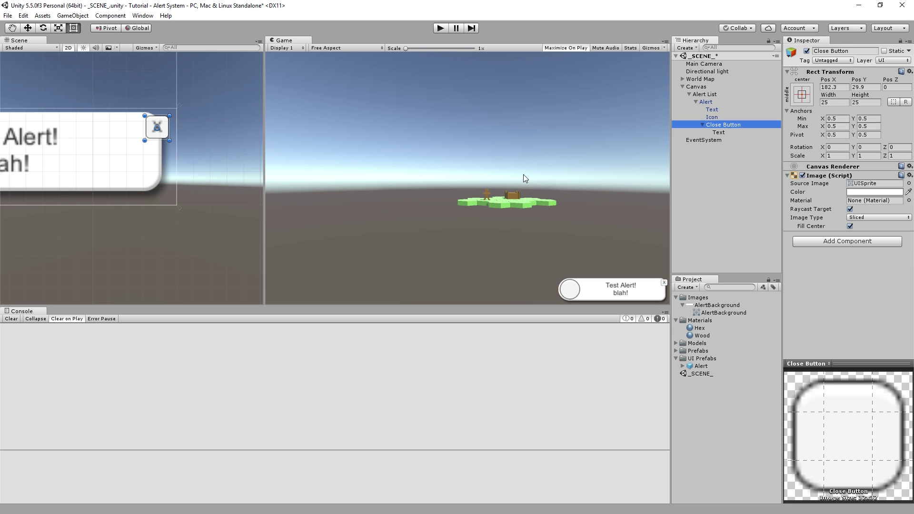
{"action": "left_click", "coordinate": [224, 179]}
{"action": "scroll", "coordinate": [233, 176], "scroll_direction": "down", "scroll_amount": 3}
{"action": "middle_click_drag", "start_coordinate": [142, 210], "coordinate": [195, 219]}
{"action": "scroll", "coordinate": [224, 167], "scroll_direction": "up", "scroll_amount": 2}
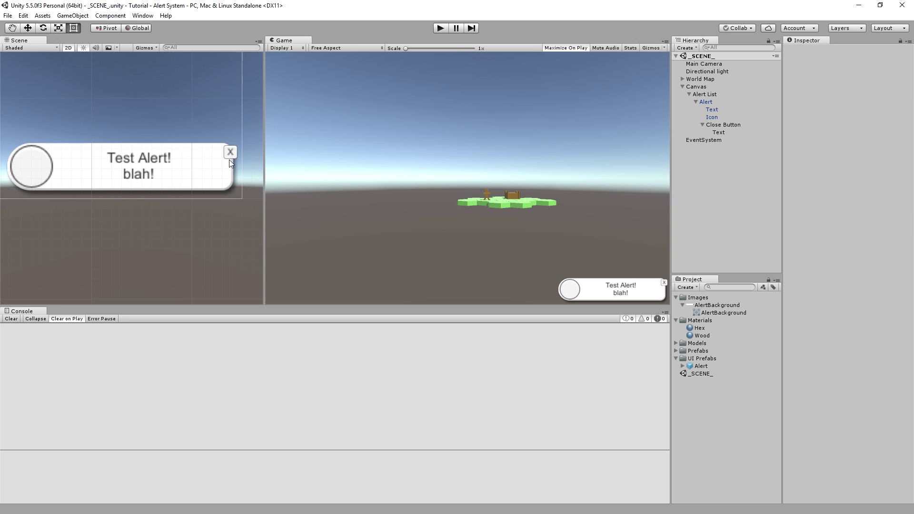
{"action": "scroll", "coordinate": [215, 179], "scroll_direction": "up", "scroll_amount": 3}
{"action": "scroll", "coordinate": [215, 180], "scroll_direction": "up", "scroll_amount": 2}
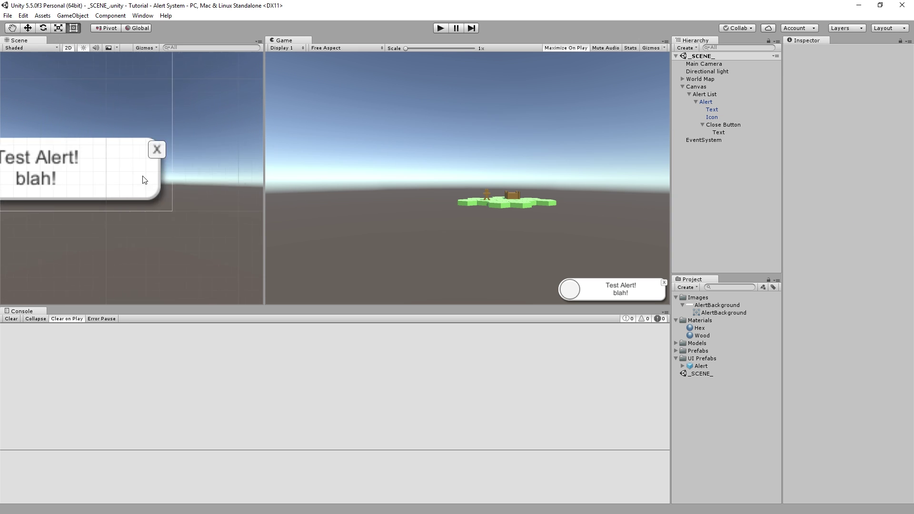
{"action": "left_click", "coordinate": [751, 124]}
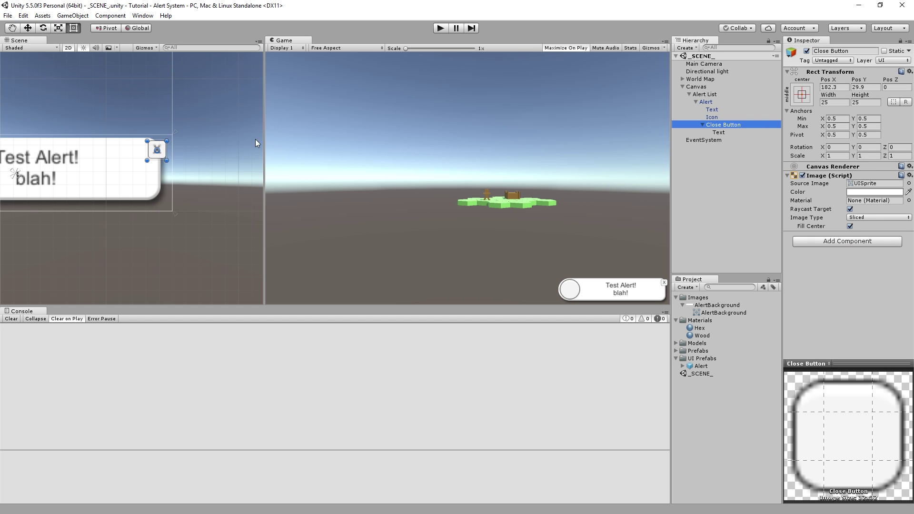
{"action": "left_click", "coordinate": [840, 245]}
{"action": "type", "text": "button"}
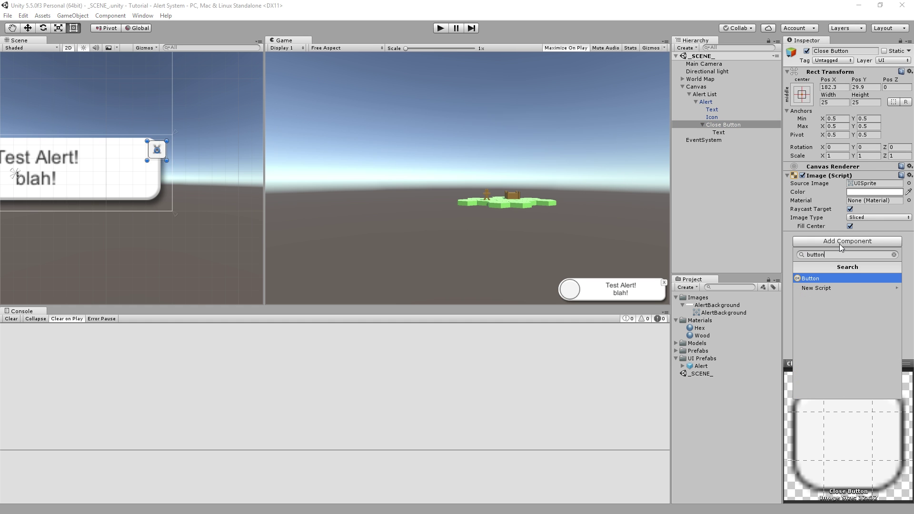
{"action": "key", "text": "Return"}
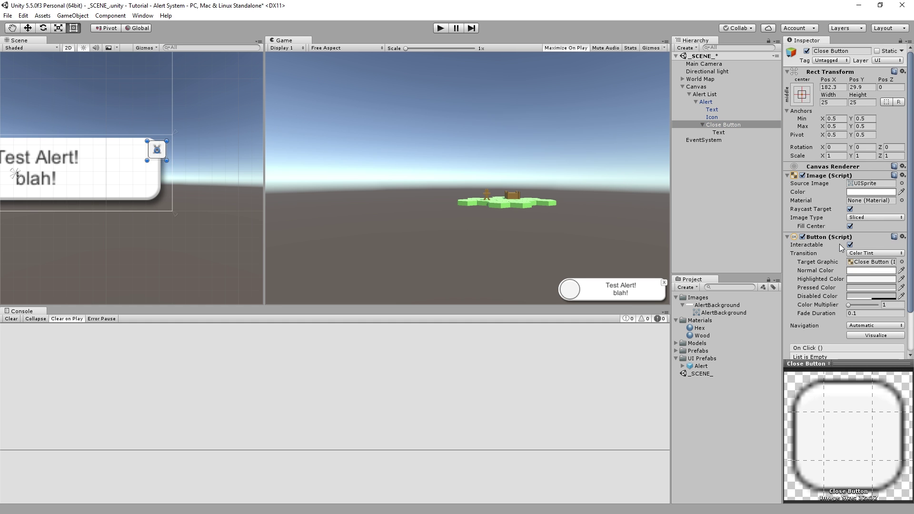
{"action": "scroll", "coordinate": [819, 253], "scroll_direction": "down", "scroll_amount": 2}
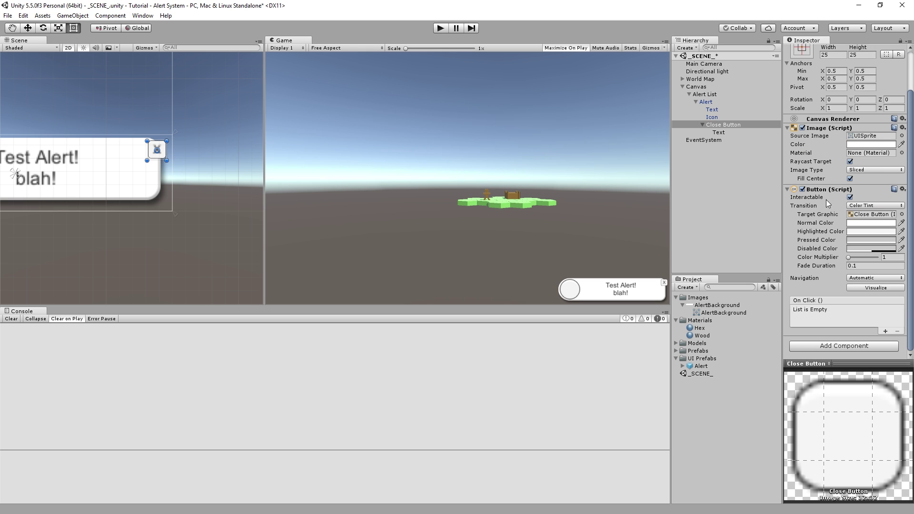
{"action": "left_click", "coordinate": [439, 28]}
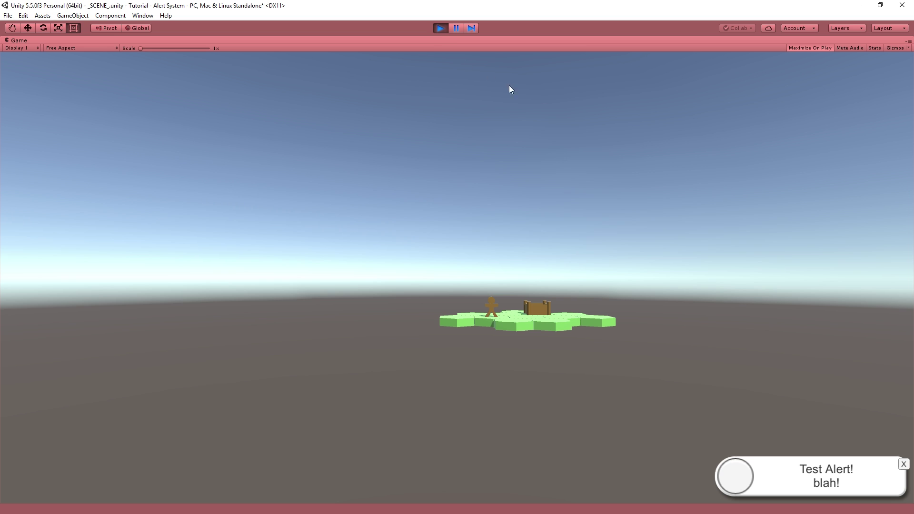
{"action": "left_click", "coordinate": [440, 27]}
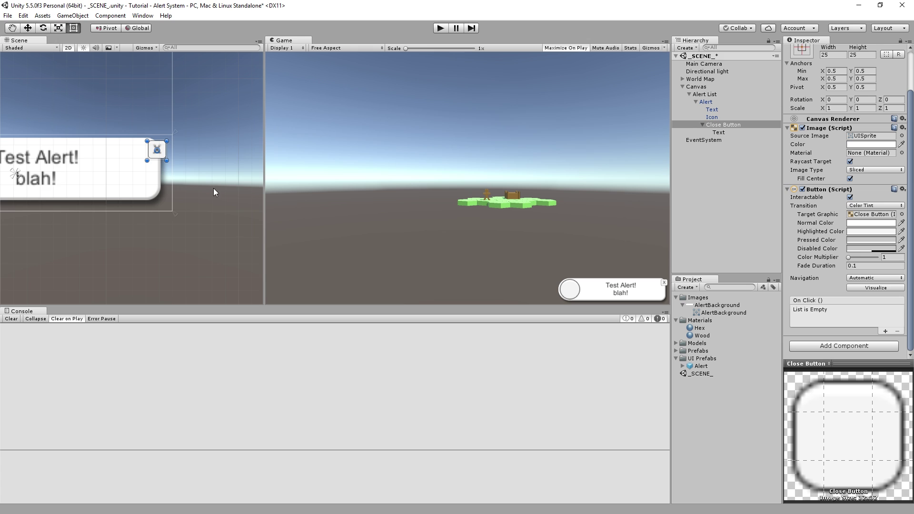
Step: Apply the close button changes on Alert to its prefab
{"action": "left_click", "coordinate": [193, 239]}
{"action": "scroll", "coordinate": [195, 225], "scroll_direction": "down", "scroll_amount": 3}
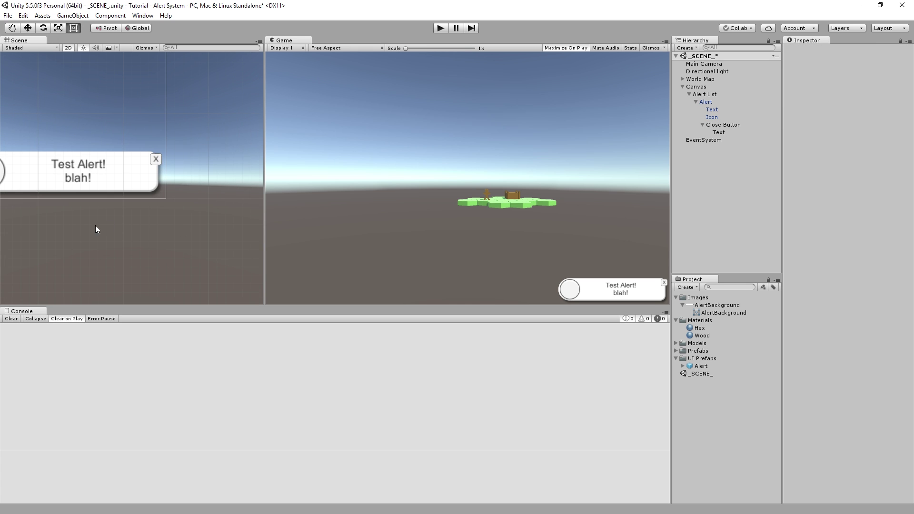
{"action": "left_click", "coordinate": [707, 102]}
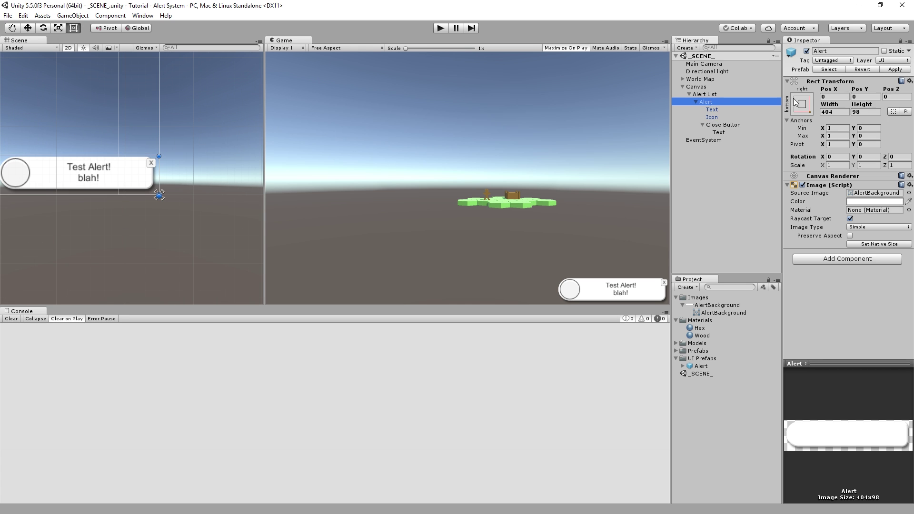
{"action": "left_click", "coordinate": [895, 70]}
{"action": "left_click", "coordinate": [713, 145]}
{"action": "left_click", "coordinate": [714, 101]}
Step: Duplicate Alert and place the copy directly above the original
{"action": "key", "text": "ctrl+d"}
{"action": "scroll", "coordinate": [179, 158], "scroll_direction": "down", "scroll_amount": 2}
{"action": "middle_click_drag", "start_coordinate": [124, 142], "coordinate": [141, 153]}
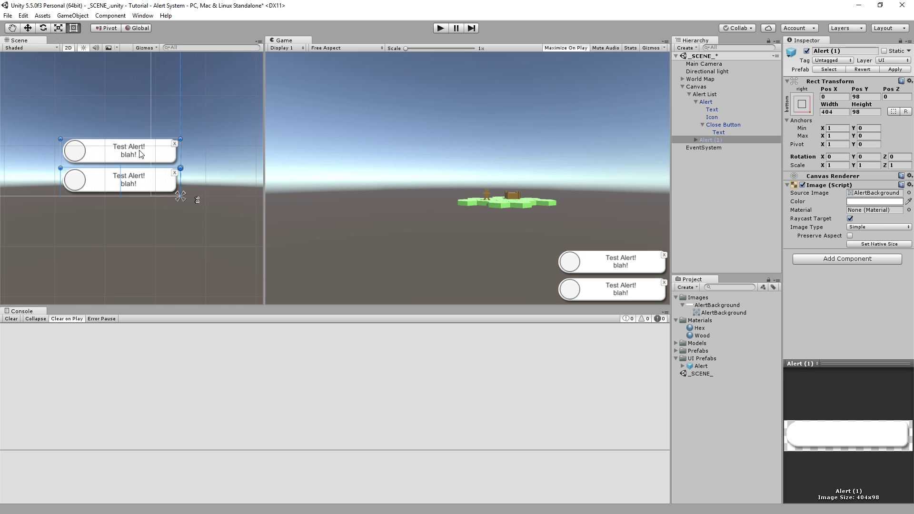
{"action": "scroll", "coordinate": [122, 156], "scroll_direction": "up", "scroll_amount": 4}
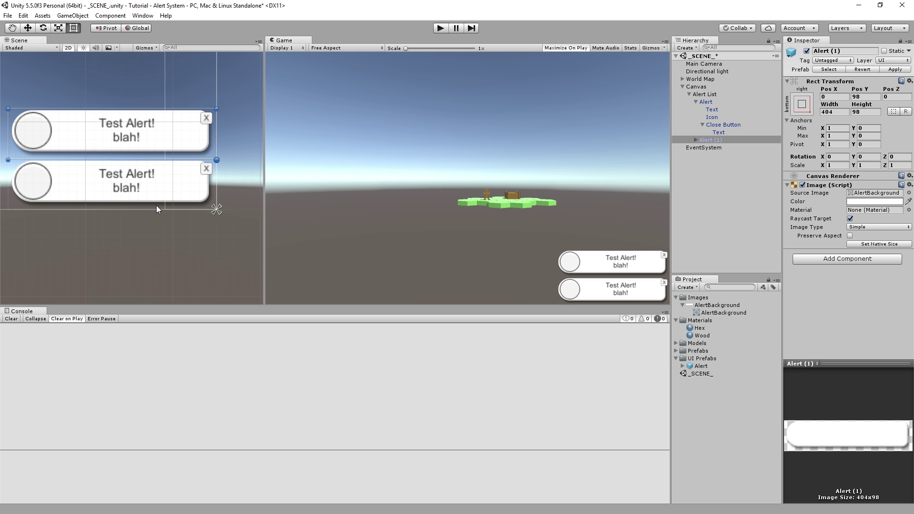
{"action": "scroll", "coordinate": [156, 205], "scroll_direction": "down", "scroll_amount": 2}
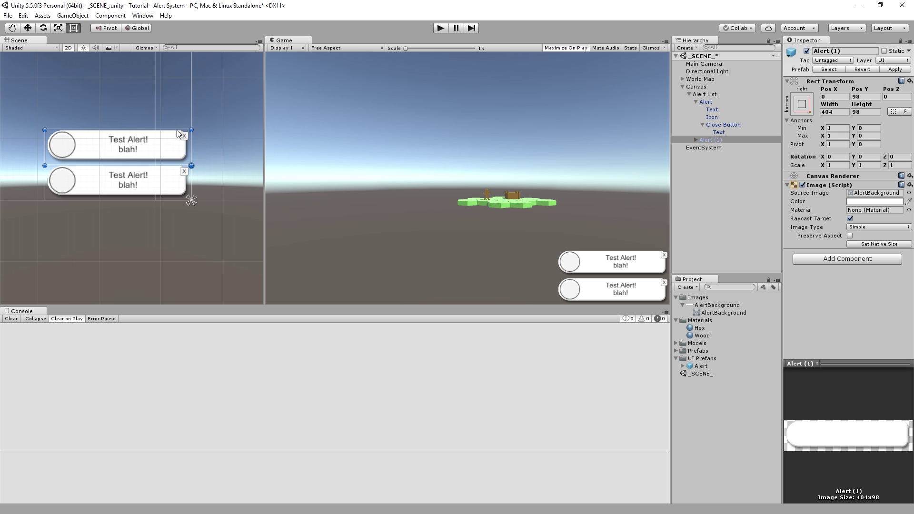
{"action": "scroll", "coordinate": [226, 174], "scroll_direction": "down", "scroll_amount": 2}
{"action": "middle_click_drag", "start_coordinate": [145, 197], "coordinate": [175, 197]}
{"action": "scroll", "coordinate": [175, 197], "scroll_direction": "down", "scroll_amount": 1}
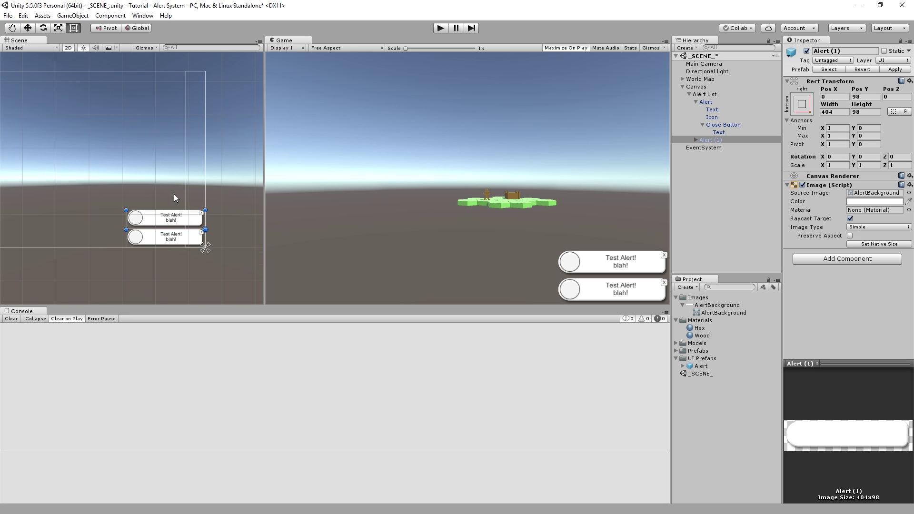
Step: Duplicate Alert (1) repeatedly to create Alert (2) through Alert (6)
{"action": "left_click", "coordinate": [704, 141]}
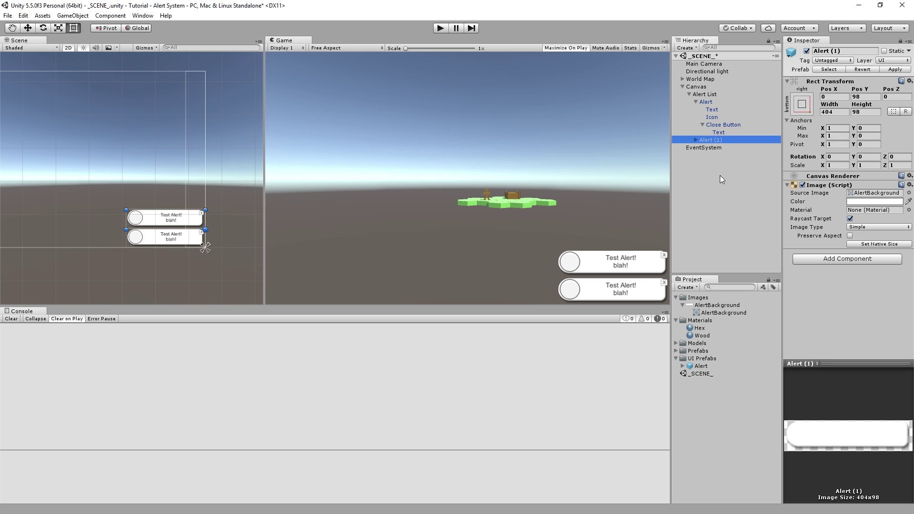
{"action": "key", "text": "ctrl+d"}
{"action": "key", "text": "ctrl+d"}
{"action": "key", "text": "ctrl+d"}
{"action": "key", "text": "ctrl+d"}
{"action": "key", "text": "ctrl+d"}
{"action": "left_click", "coordinate": [184, 226]}
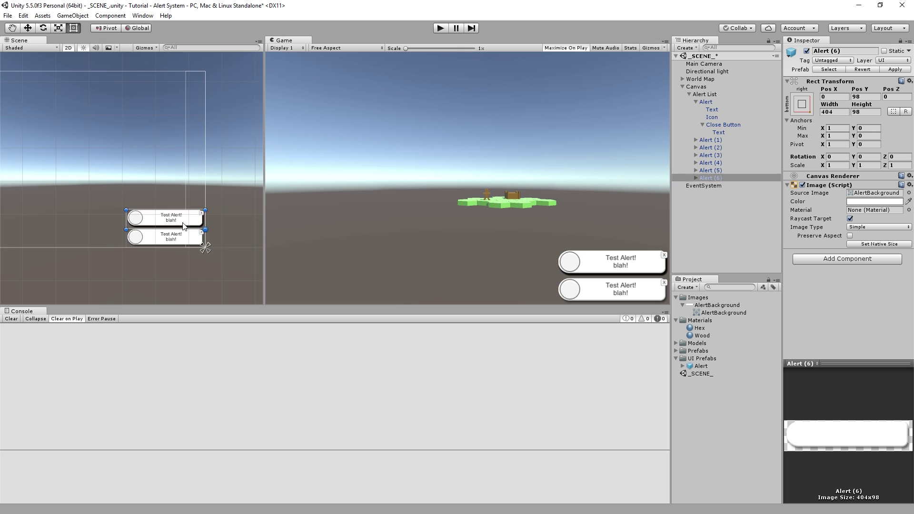
{"action": "left_click_drag", "start_coordinate": [184, 225], "coordinate": [190, 190]}
Step: Add a Vertical Layout Group component to Alert List
{"action": "left_click", "coordinate": [714, 95]}
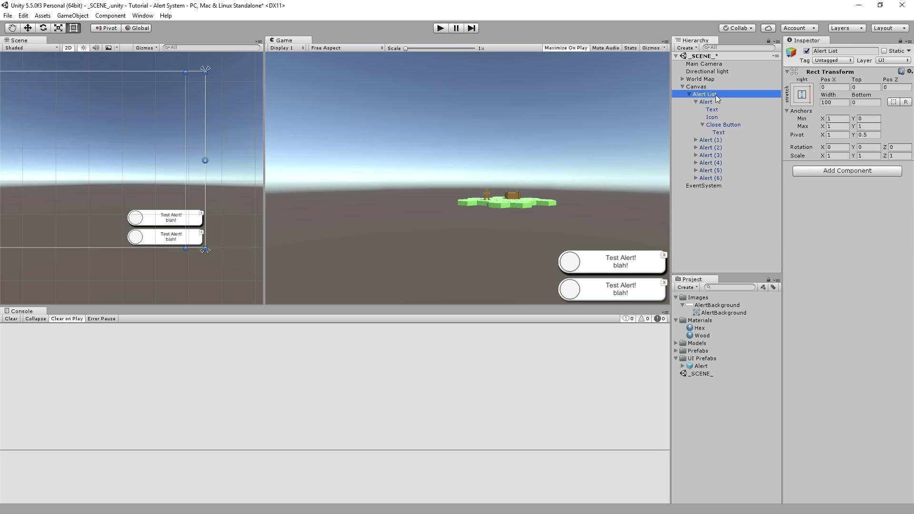
{"action": "left_click", "coordinate": [832, 171]}
{"action": "type", "text": "grid"}
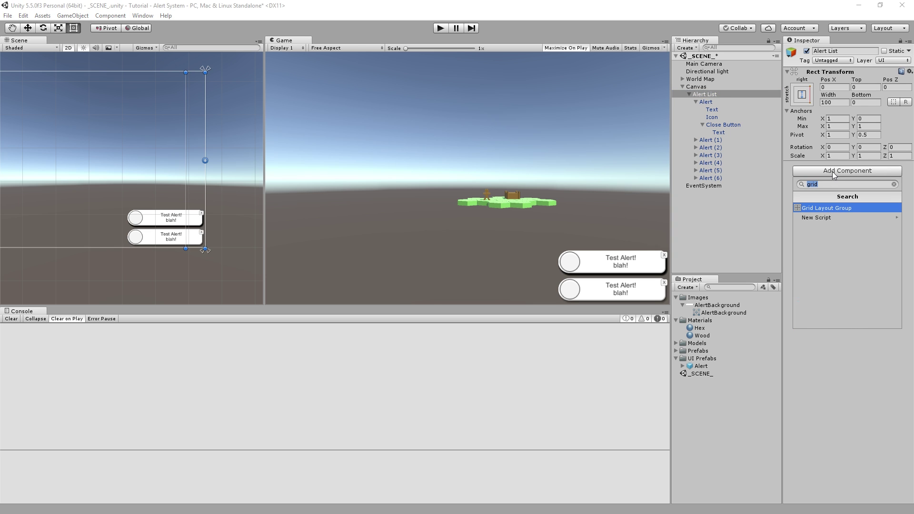
{"action": "type", "text": "ver"}
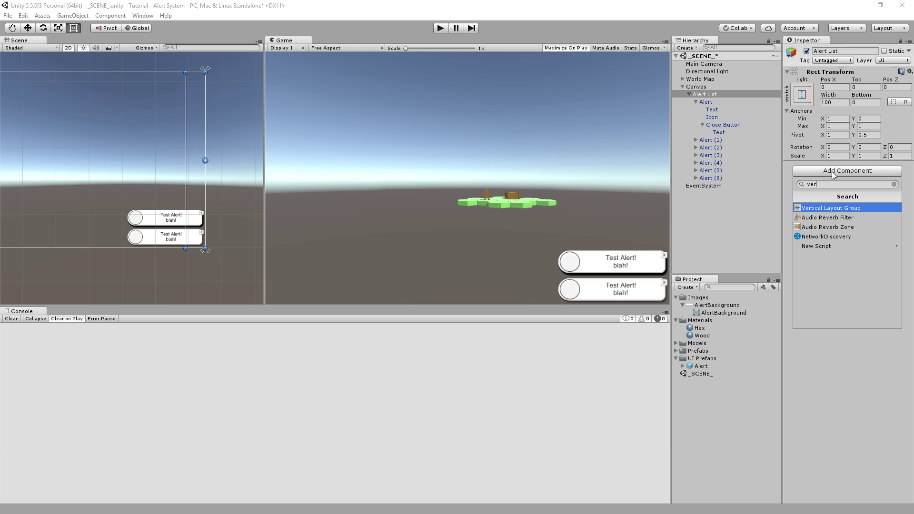
{"action": "left_click", "coordinate": [818, 208]}
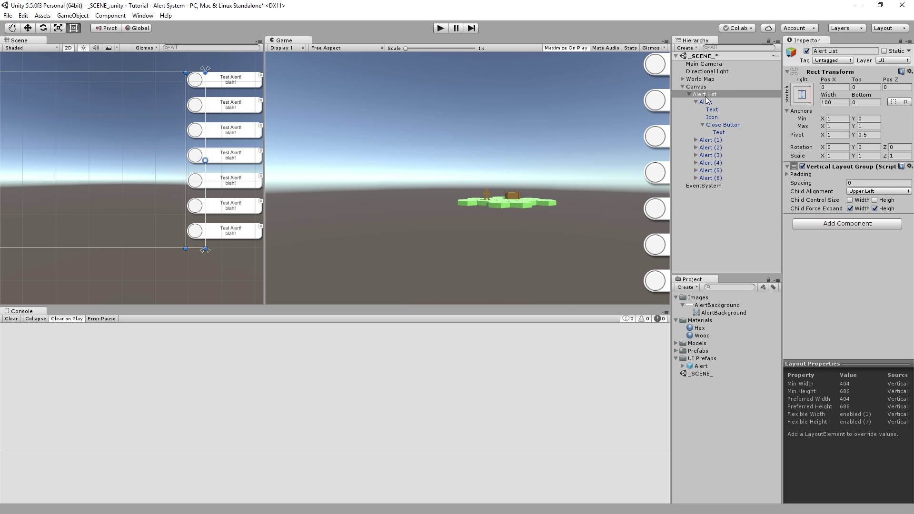
Step: Set the Alert List width to 404
{"action": "left_click", "coordinate": [709, 148]}
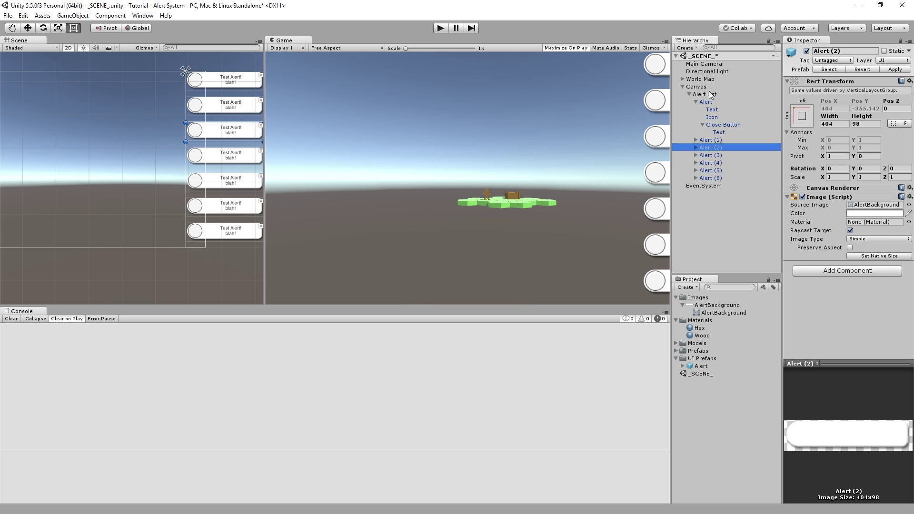
{"action": "left_click", "coordinate": [706, 94]}
{"action": "left_click", "coordinate": [837, 103]}
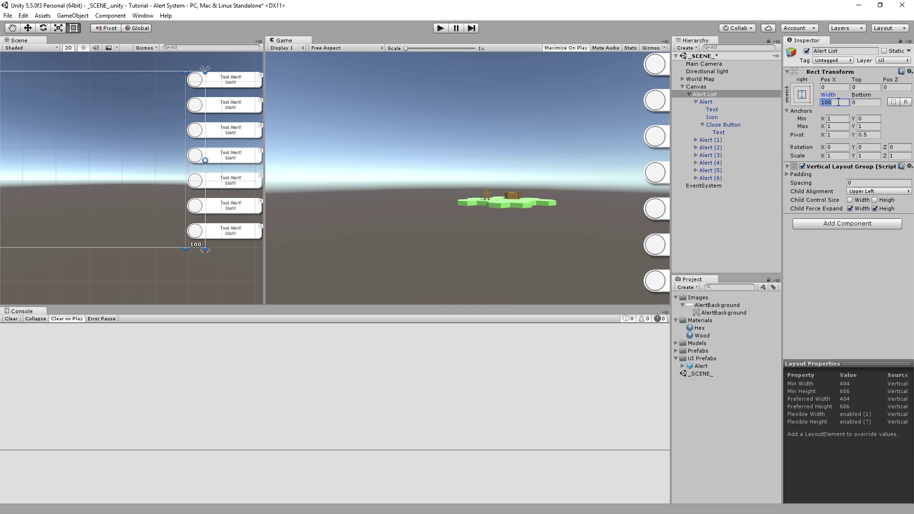
{"action": "type", "text": "404"}
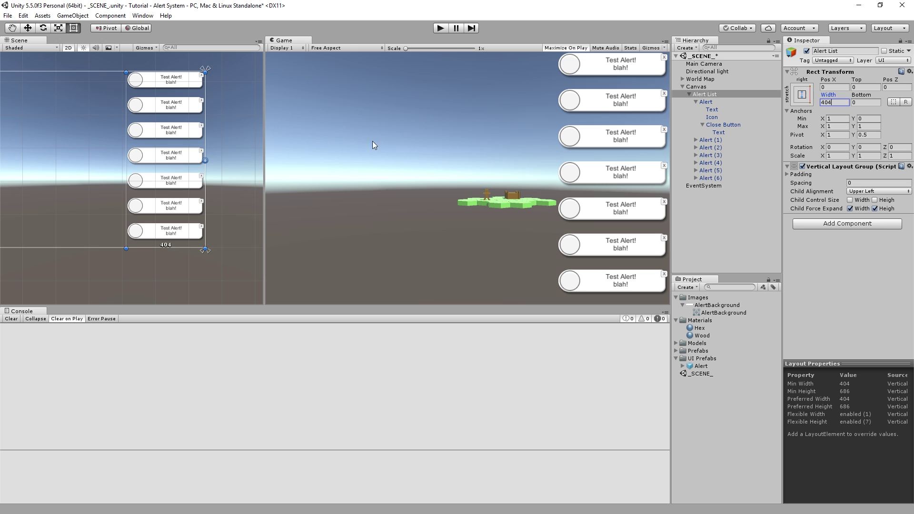
Step: Delete Alert (3), Alert (4) and Alert (5)
{"action": "left_click", "coordinate": [706, 102]}
{"action": "left_click", "coordinate": [710, 155]}
{"action": "left_click", "coordinate": [714, 170], "text": "shift"}
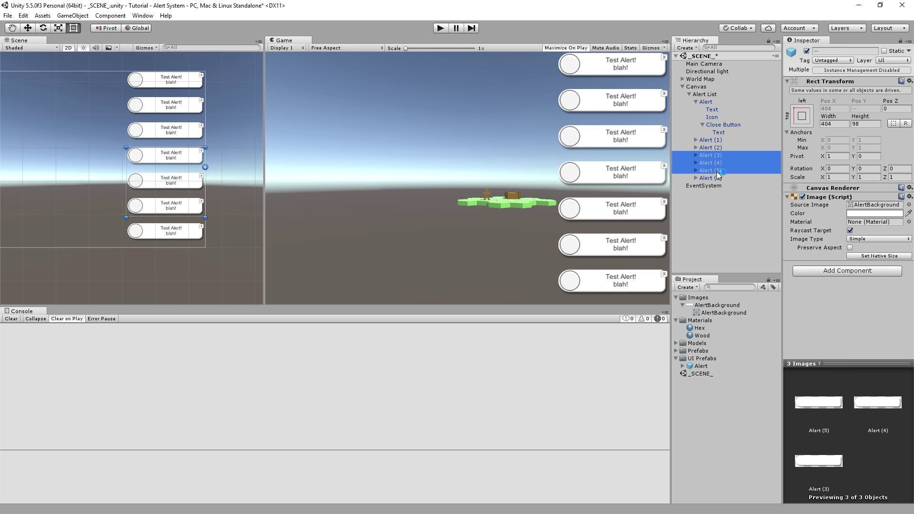
{"action": "key", "text": "Delete"}
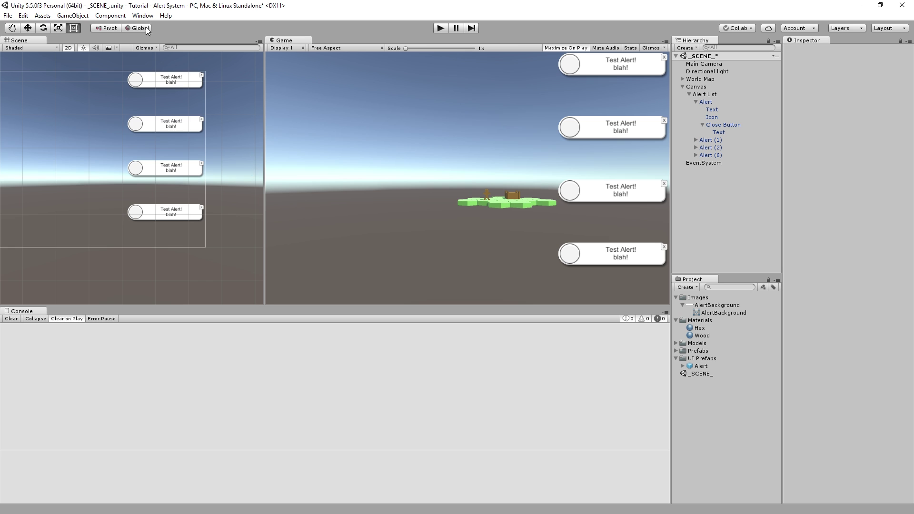
Step: Set Child Alignment to Lower Right and turn off Child Force Expand width and height
{"action": "left_click", "coordinate": [717, 95]}
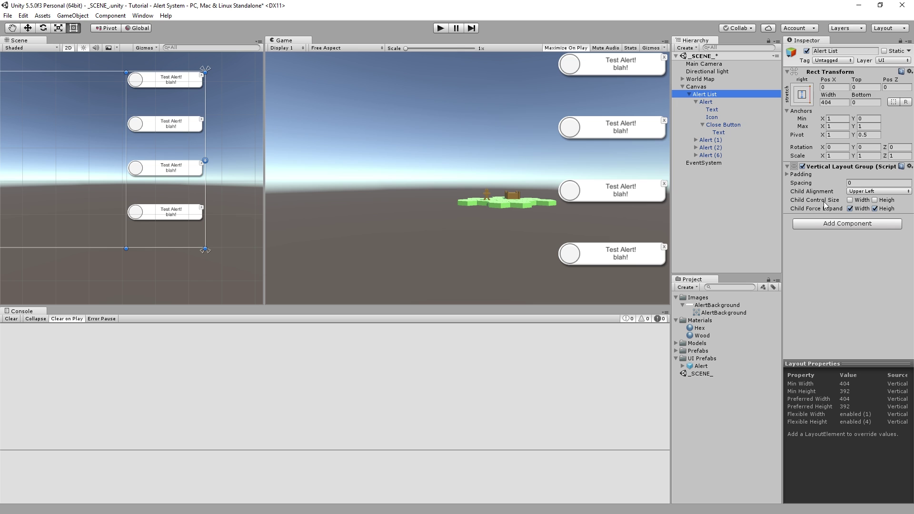
{"action": "left_click", "coordinate": [857, 192]}
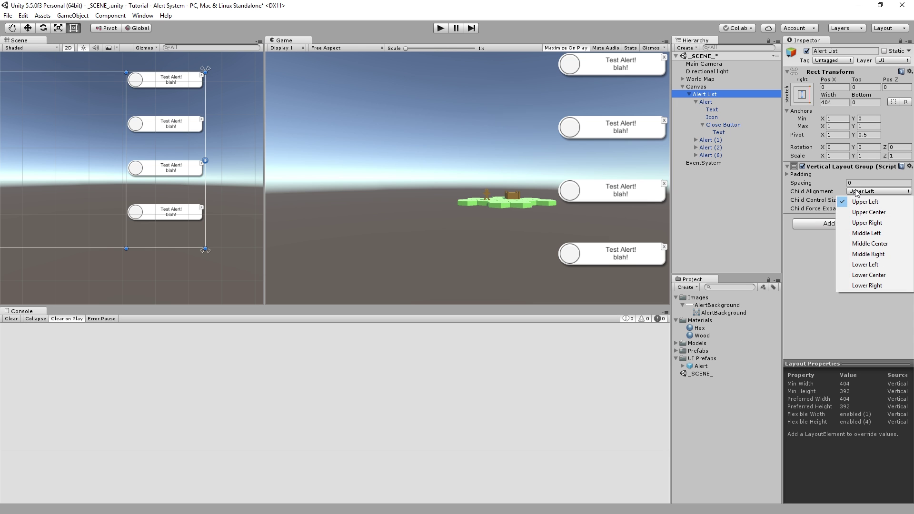
{"action": "left_click", "coordinate": [869, 286]}
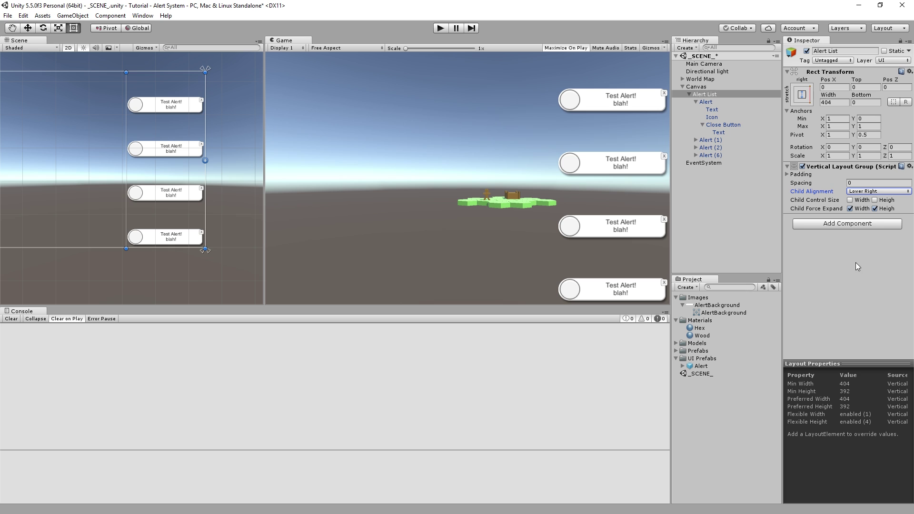
{"action": "left_click", "coordinate": [850, 209]}
{"action": "left_click", "coordinate": [875, 208]}
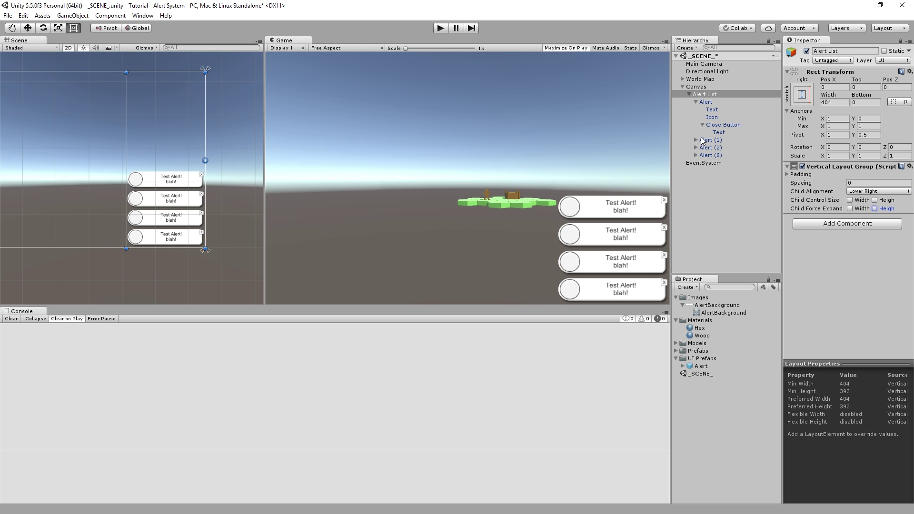
{"action": "middle_click_drag", "start_coordinate": [137, 218], "coordinate": [156, 219]}
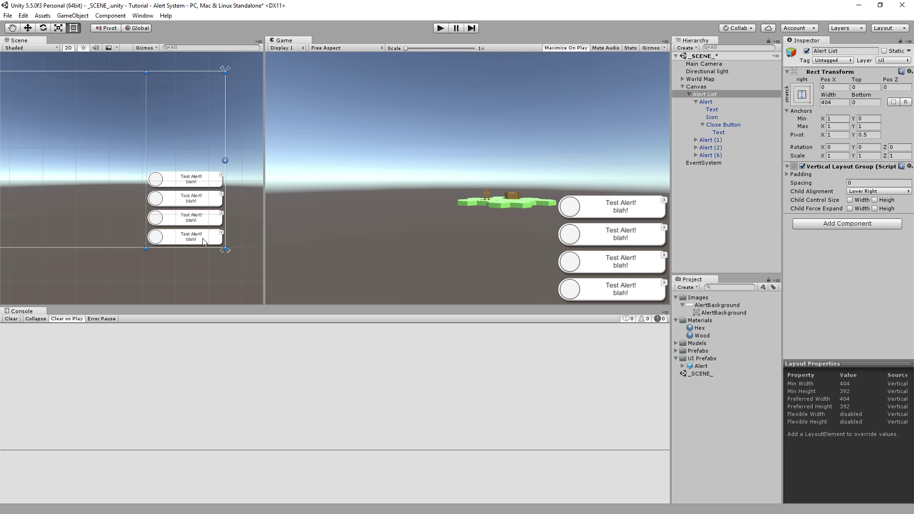
{"action": "left_click", "coordinate": [718, 155]}
Step: Duplicate the last alert repeatedly until the list reaches Alert (15)
{"action": "key", "text": "ctrl+d"}
{"action": "key", "text": "ctrl+d"}
{"action": "key", "text": "ctrl+d"}
{"action": "key", "text": "ctrl+d"}
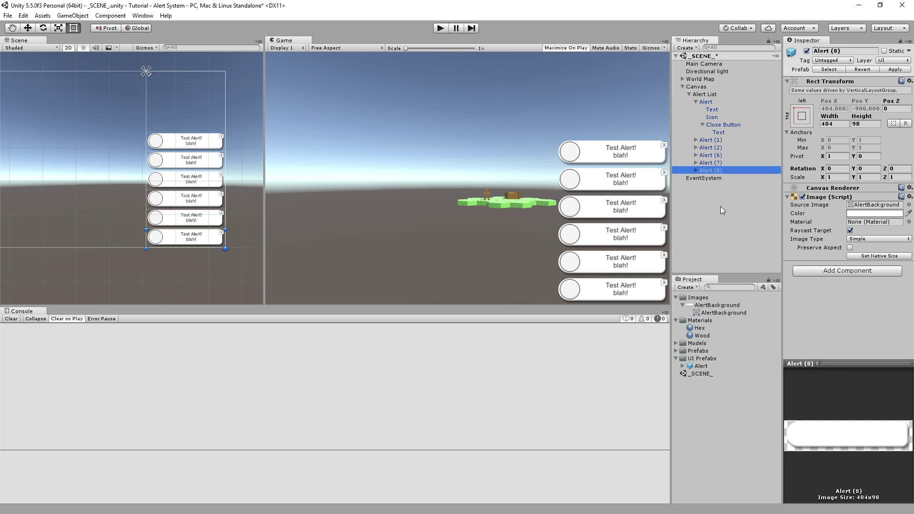
{"action": "key", "text": "ctrl+d"}
{"action": "key", "text": "ctrl+d"}
{"action": "key", "text": "ctrl+d"}
{"action": "key", "text": "ctrl+d"}
{"action": "key", "text": "ctrl+d"}
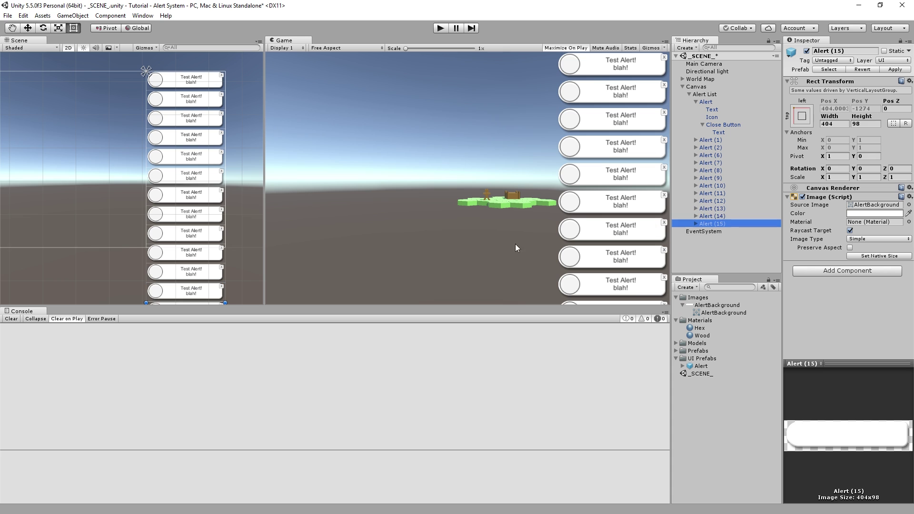
{"action": "scroll", "coordinate": [183, 220], "scroll_direction": "down", "scroll_amount": 3}
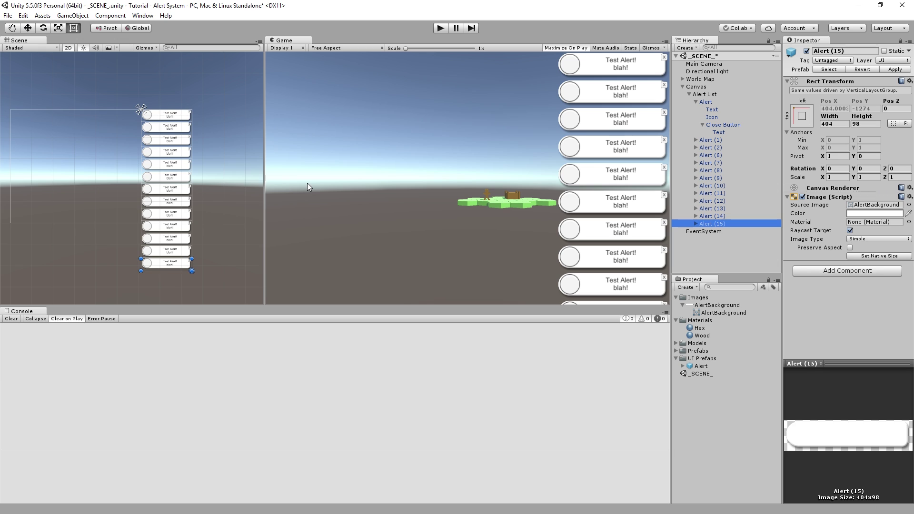
{"action": "left_click", "coordinate": [288, 41]}
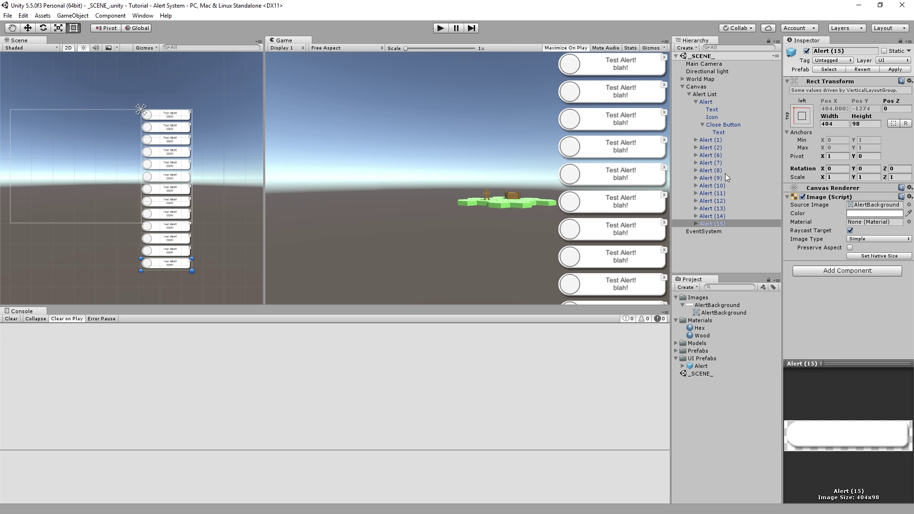
Step: Collapse the Alert object's children in the Hierarchy and clear the selection
{"action": "left_click", "coordinate": [717, 140]}
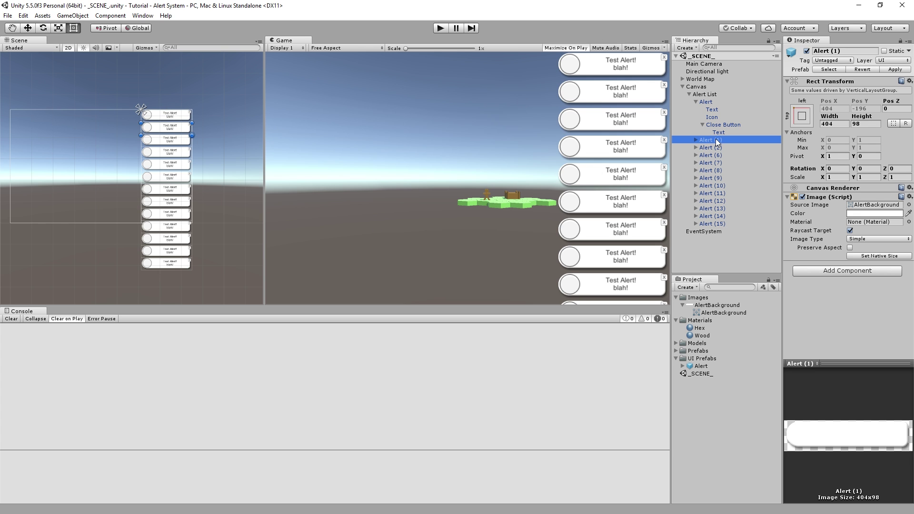
{"action": "left_click", "coordinate": [697, 101]}
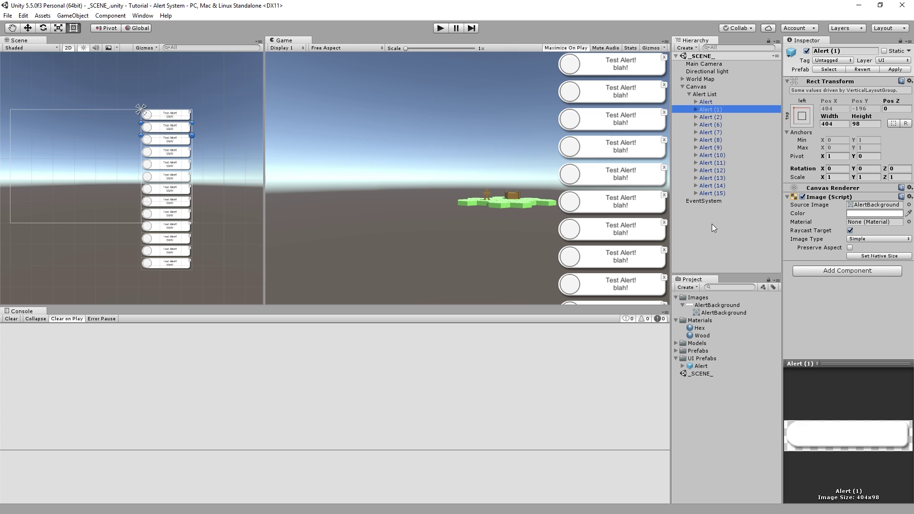
{"action": "left_click", "coordinate": [105, 206]}
{"action": "middle_click_drag", "start_coordinate": [106, 206], "coordinate": [140, 204]}
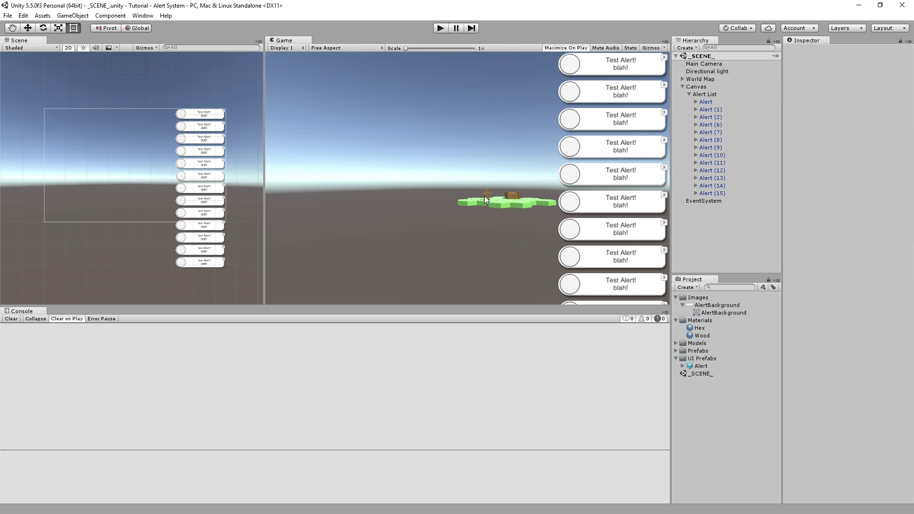